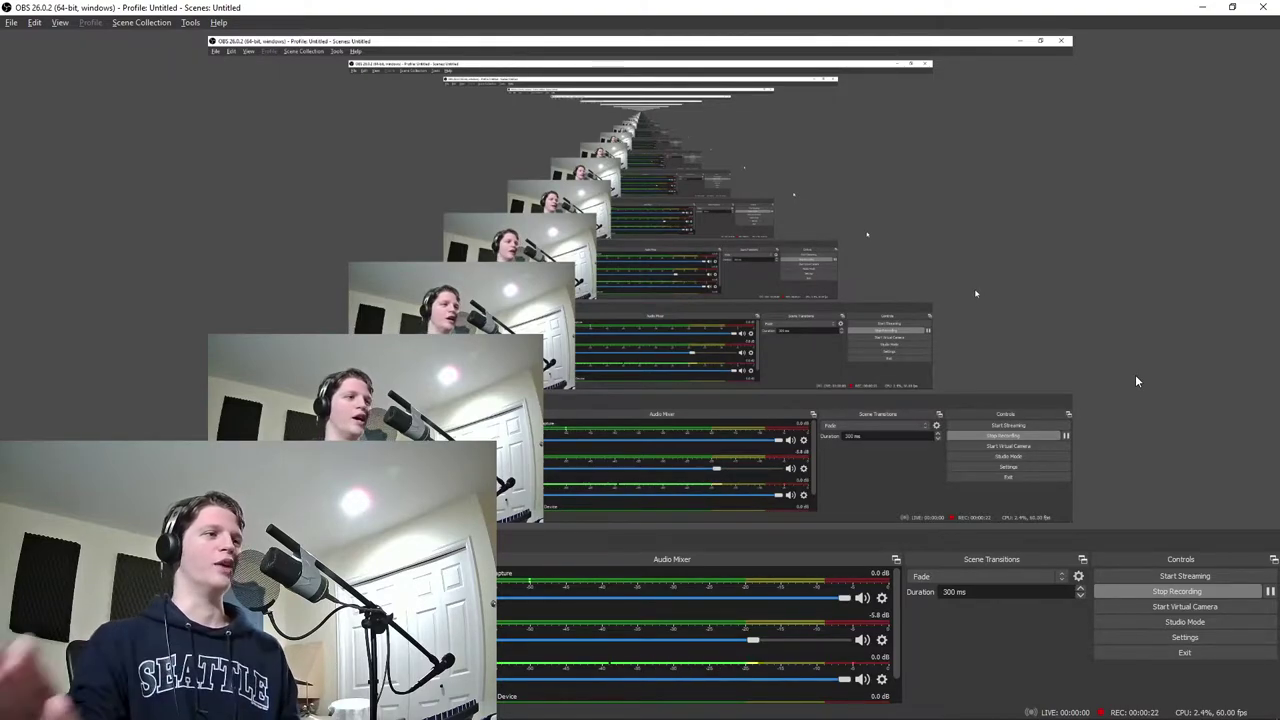
Switch to FL Studio and look over the O Holy Night arrangement with the playhead placed at bar 5.
{"action": "key", "text": "alt+Tab"}
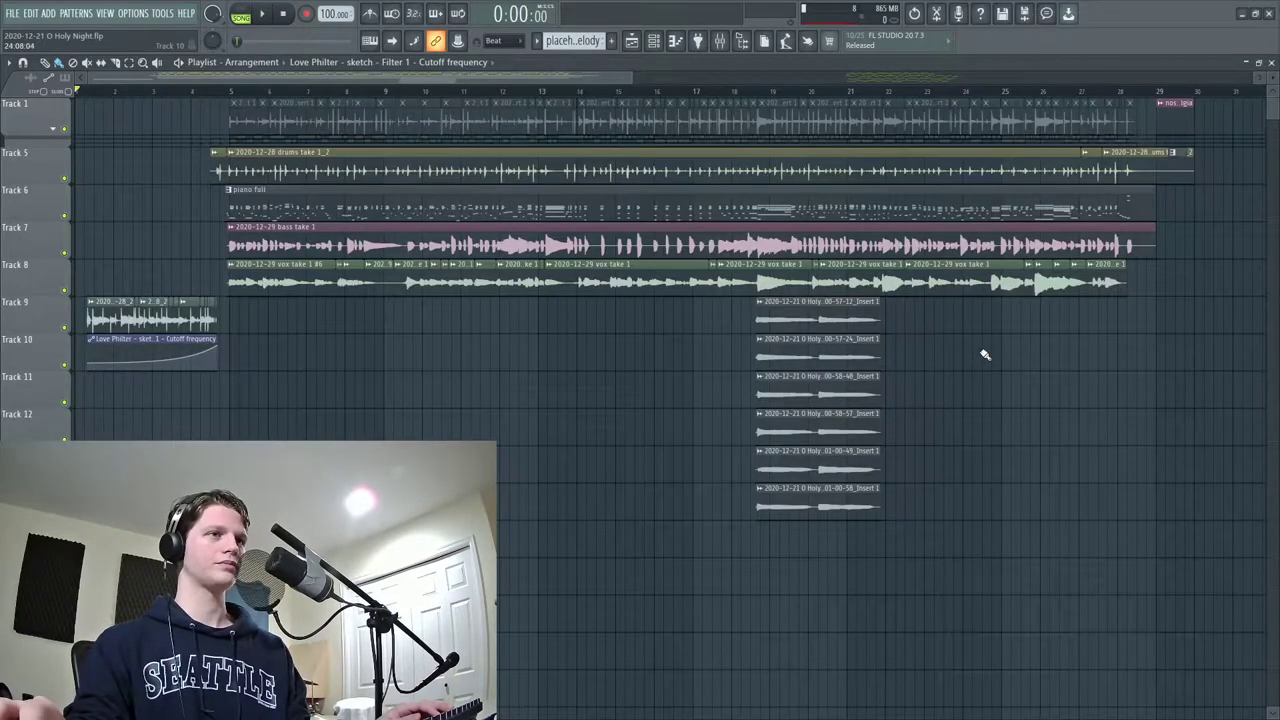
{"action": "scroll", "coordinate": [600, 92], "scroll_direction": "up", "scroll_amount": 2}
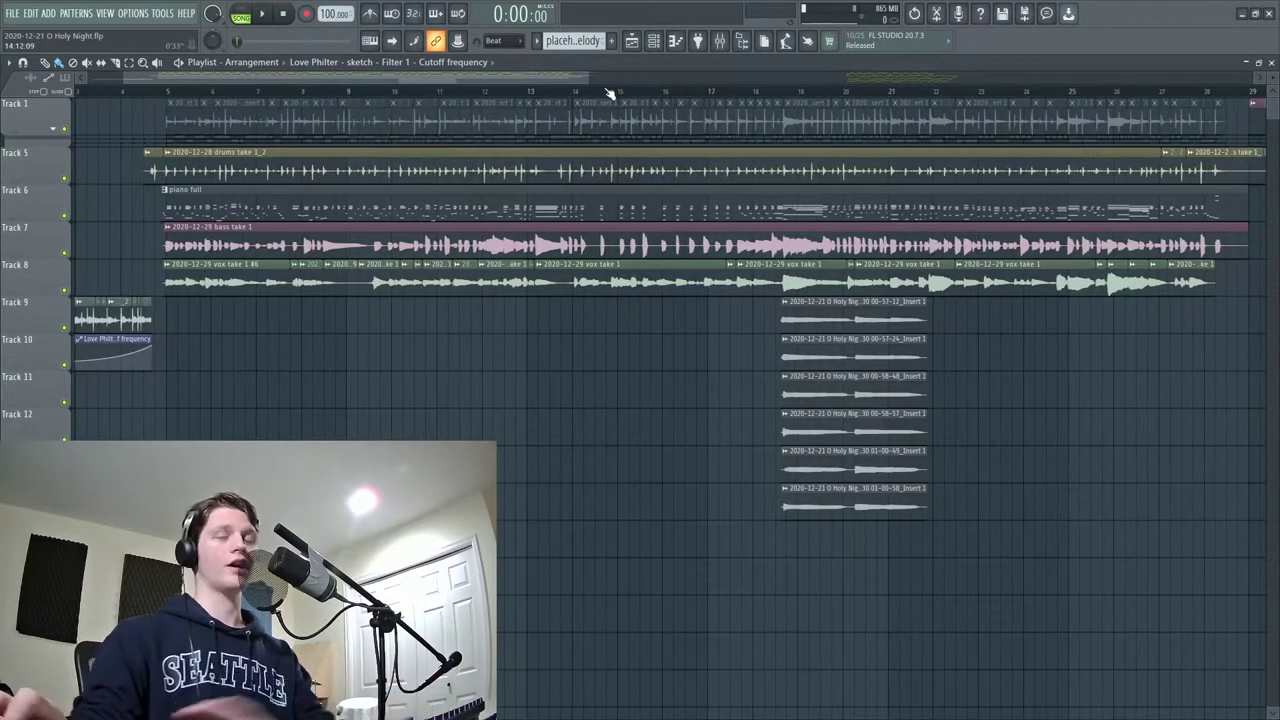
{"action": "scroll", "coordinate": [610, 92], "scroll_direction": "down", "scroll_amount": 3}
{"action": "scroll", "coordinate": [610, 92], "scroll_direction": "up", "scroll_amount": 2}
{"action": "scroll", "coordinate": [606, 93], "scroll_direction": "down", "scroll_amount": 1}
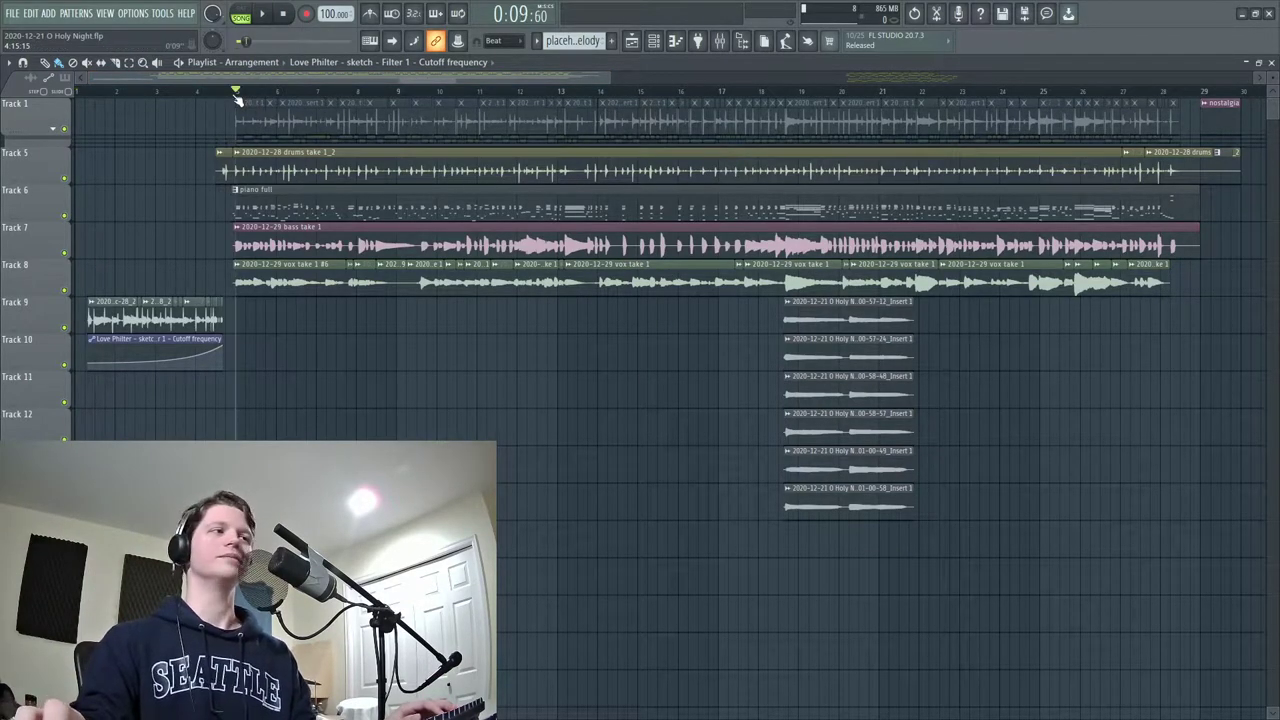
{"action": "scroll", "coordinate": [236, 100], "scroll_direction": "down", "scroll_amount": 1}
{"action": "scroll", "coordinate": [236, 100], "scroll_direction": "up", "scroll_amount": 1}
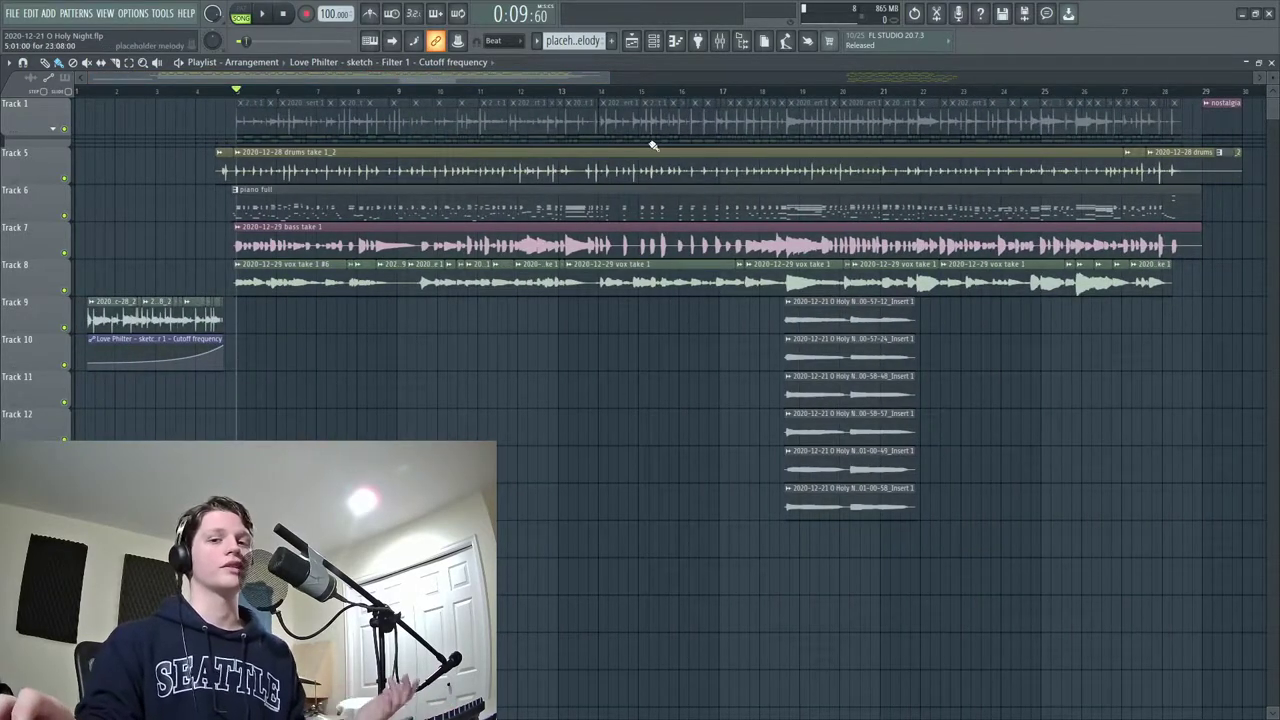
Expand the Track 1 group and unmute the audio clips on Track 1.
{"action": "left_click", "coordinate": [65, 130]}
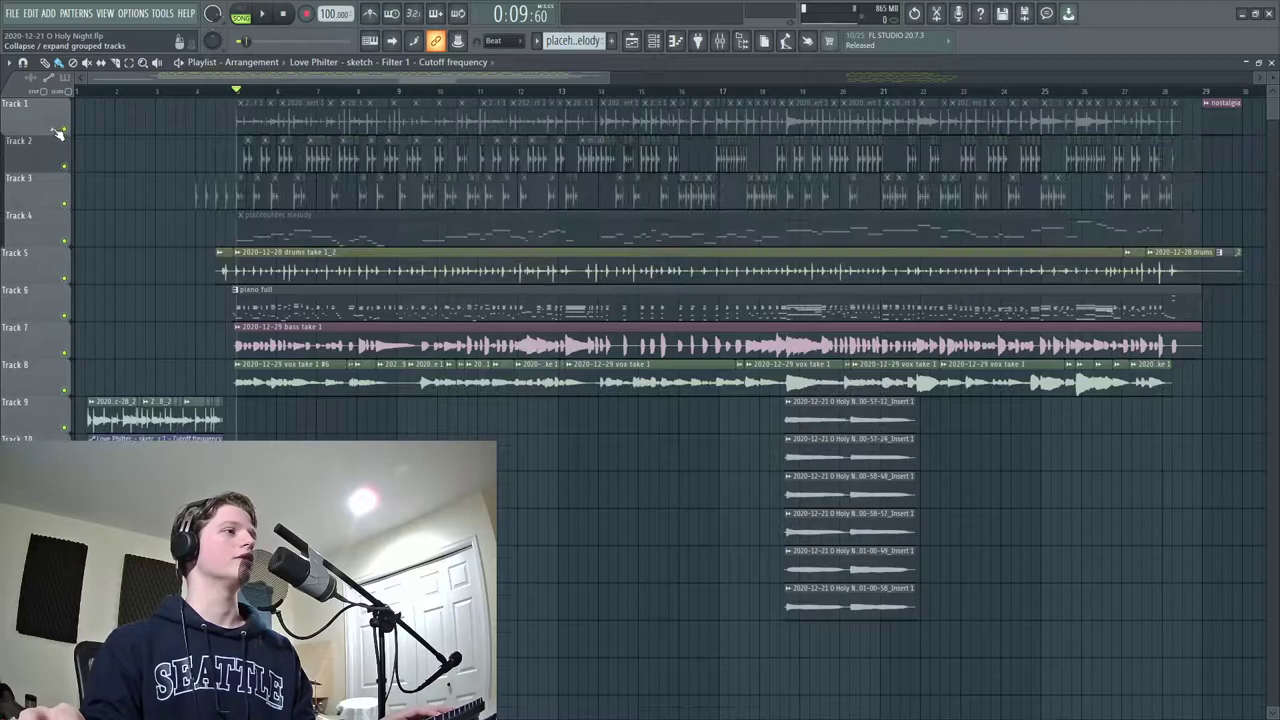
{"action": "key", "text": "t"}
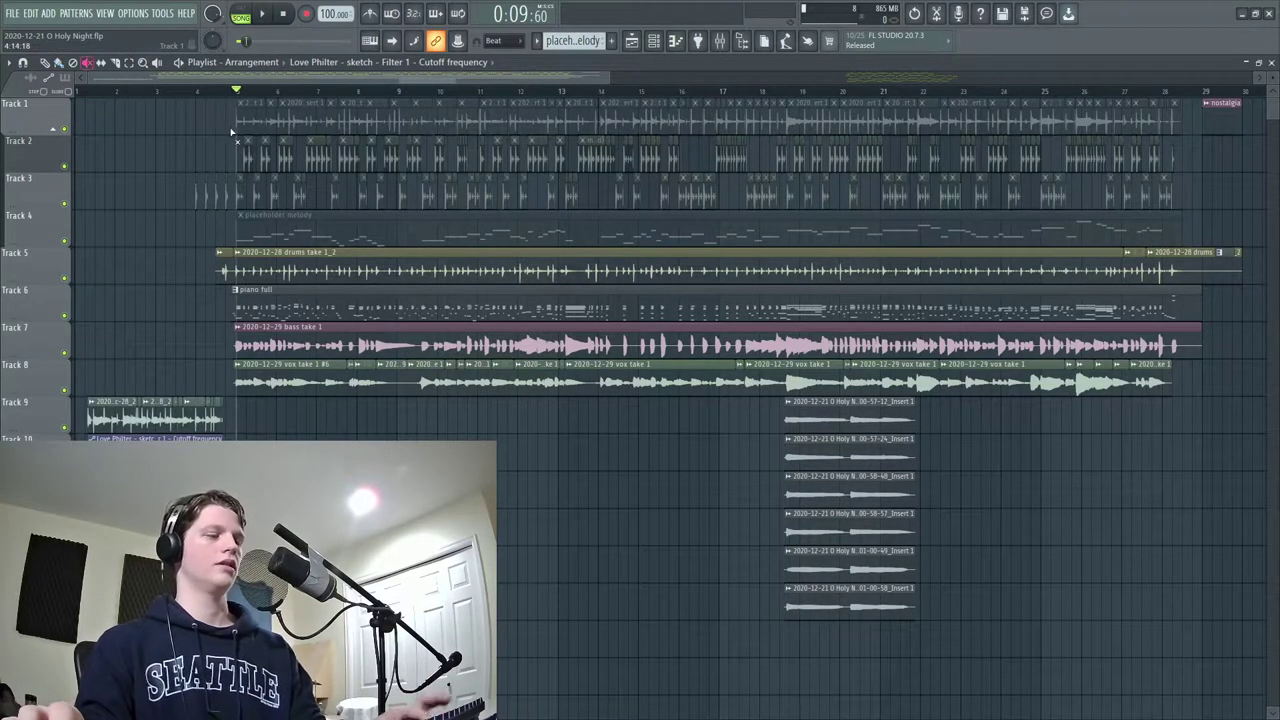
{"action": "left_click", "coordinate": [325, 110]}
{"action": "scroll", "coordinate": [230, 92], "scroll_direction": "up", "scroll_amount": 3}
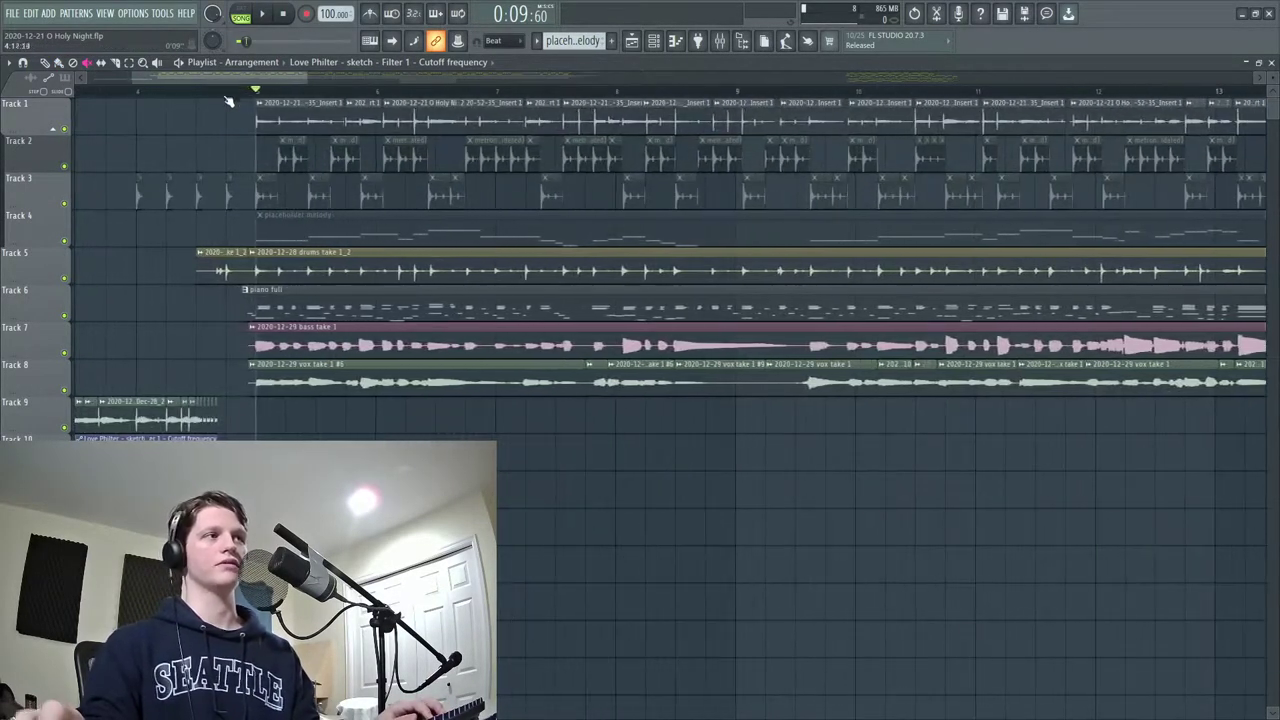
Solo Track 1 and play it back from bar 5, briefly checking the recording in OBS.
{"action": "left_click", "coordinate": [66, 130]}
{"action": "right_click", "coordinate": [66, 130]}
{"action": "key", "text": "space"}
{"action": "key", "text": "alt+Tab"}
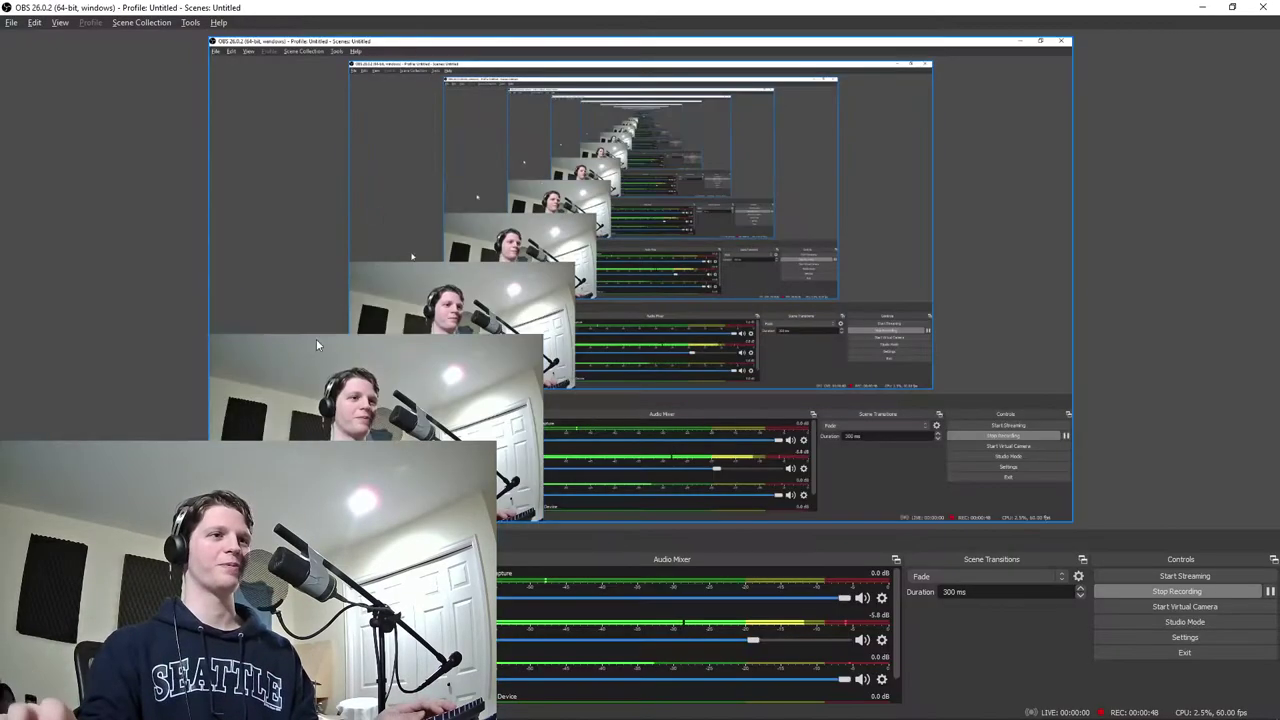
{"action": "key", "text": "alt+Tab"}
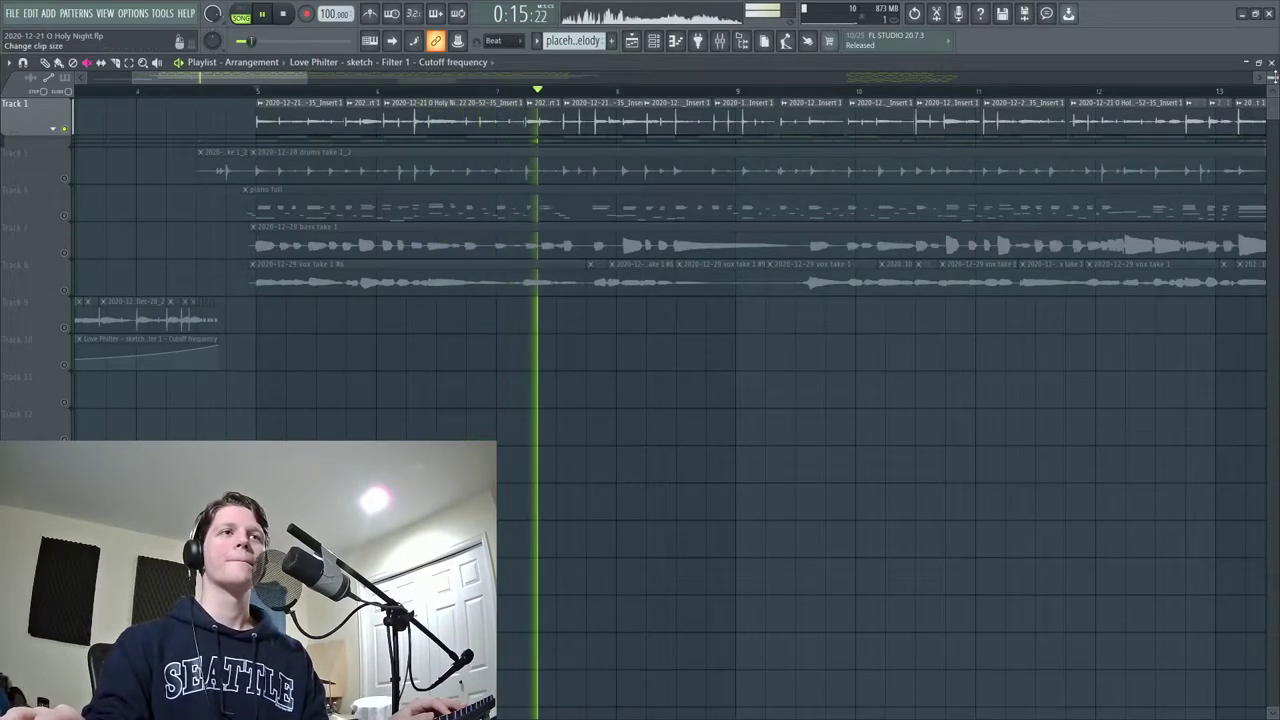
{"action": "scroll", "coordinate": [600, 150], "scroll_direction": "up", "scroll_amount": 2}
{"action": "key", "text": "space"}
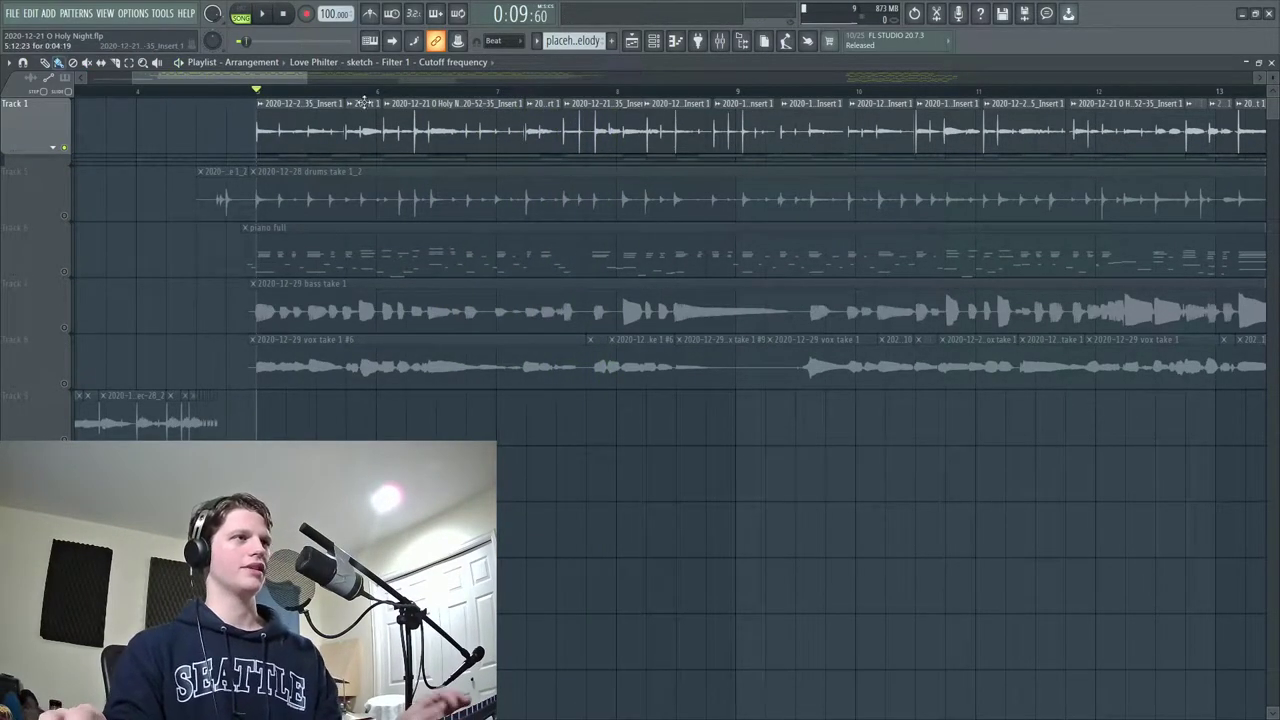
Examine the cuts between the Track 1 clips around bar 6 and return the playhead to bar 5.
{"action": "scroll", "coordinate": [362, 103], "scroll_direction": "up", "scroll_amount": 5}
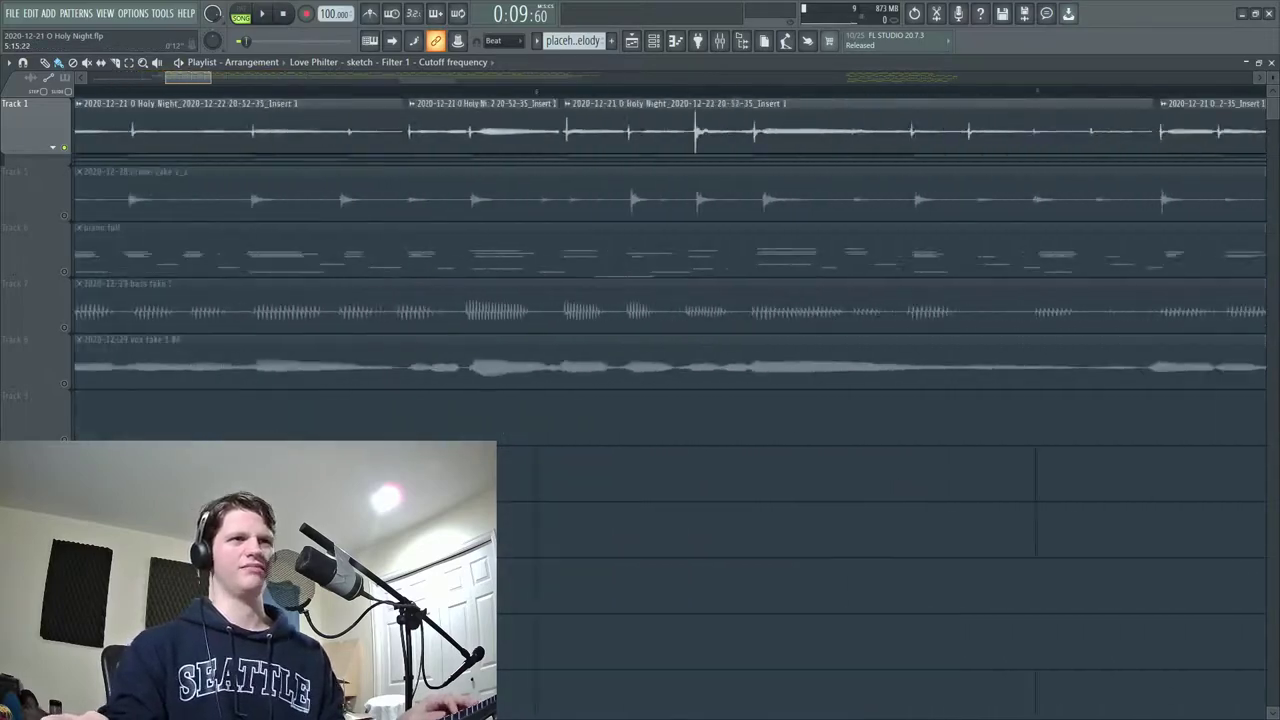
{"action": "left_click", "coordinate": [491, 90]}
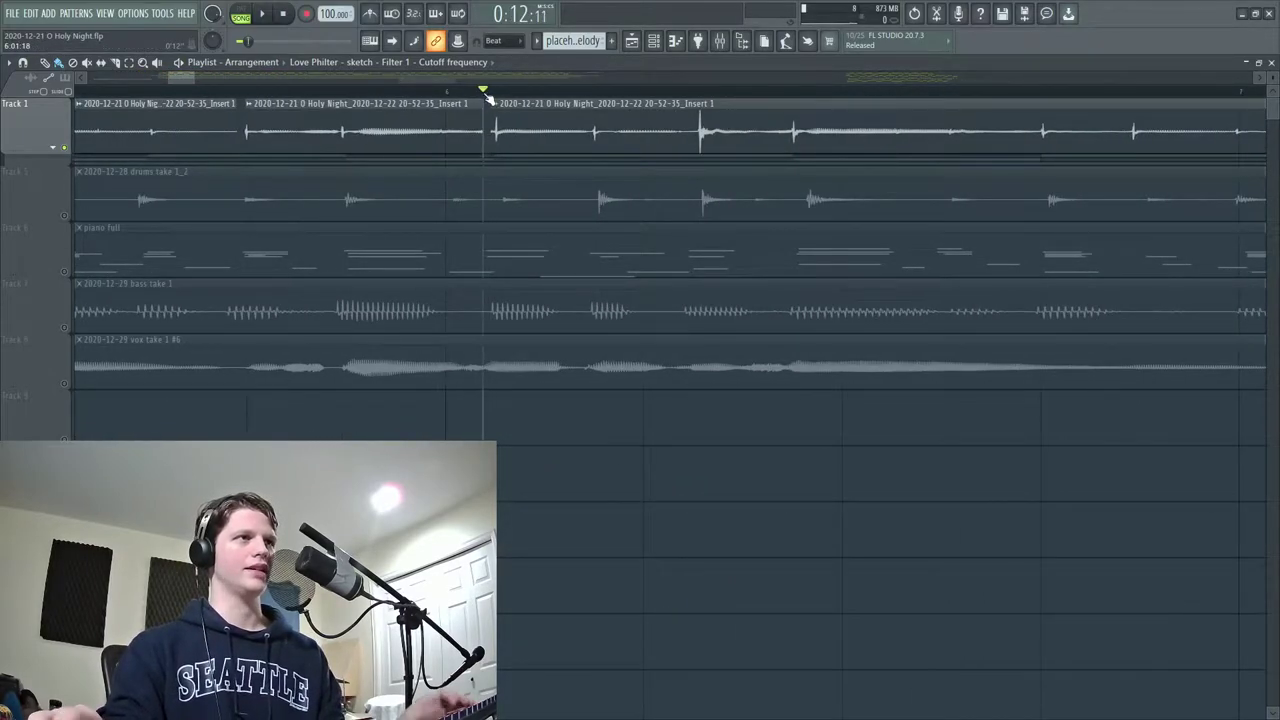
{"action": "scroll", "coordinate": [491, 100], "scroll_direction": "down", "scroll_amount": 5}
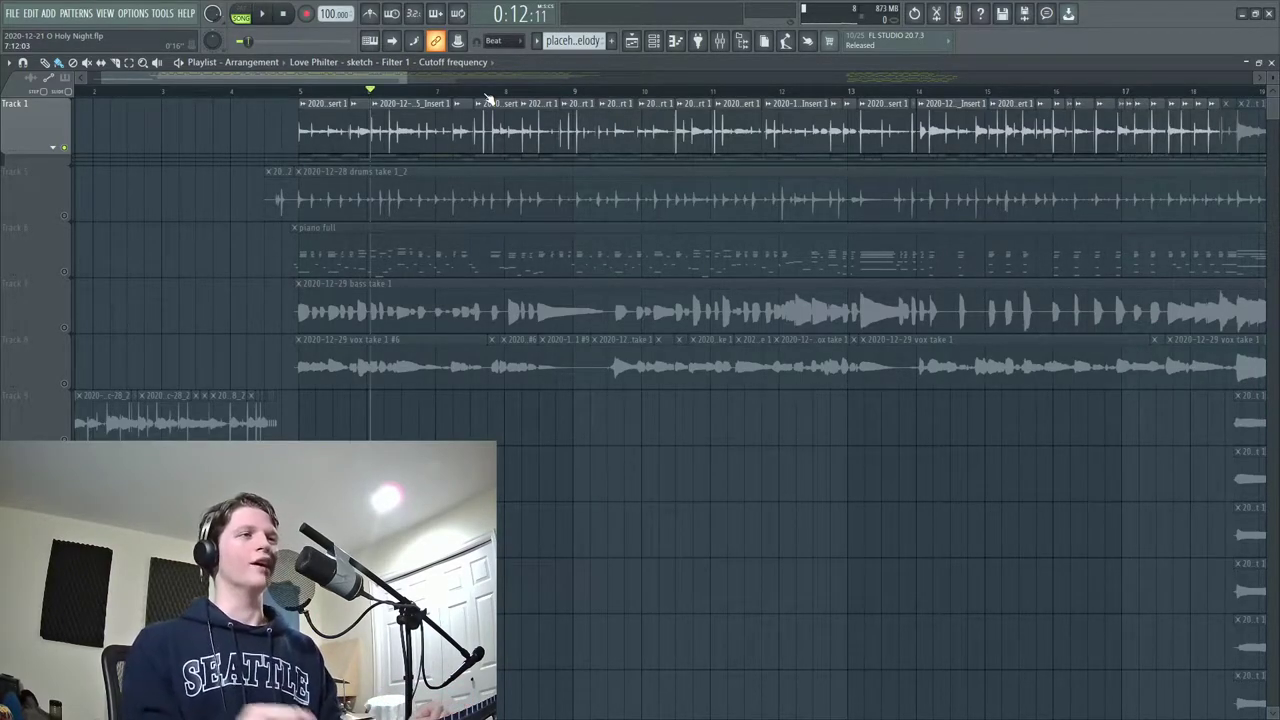
{"action": "left_click", "coordinate": [306, 93]}
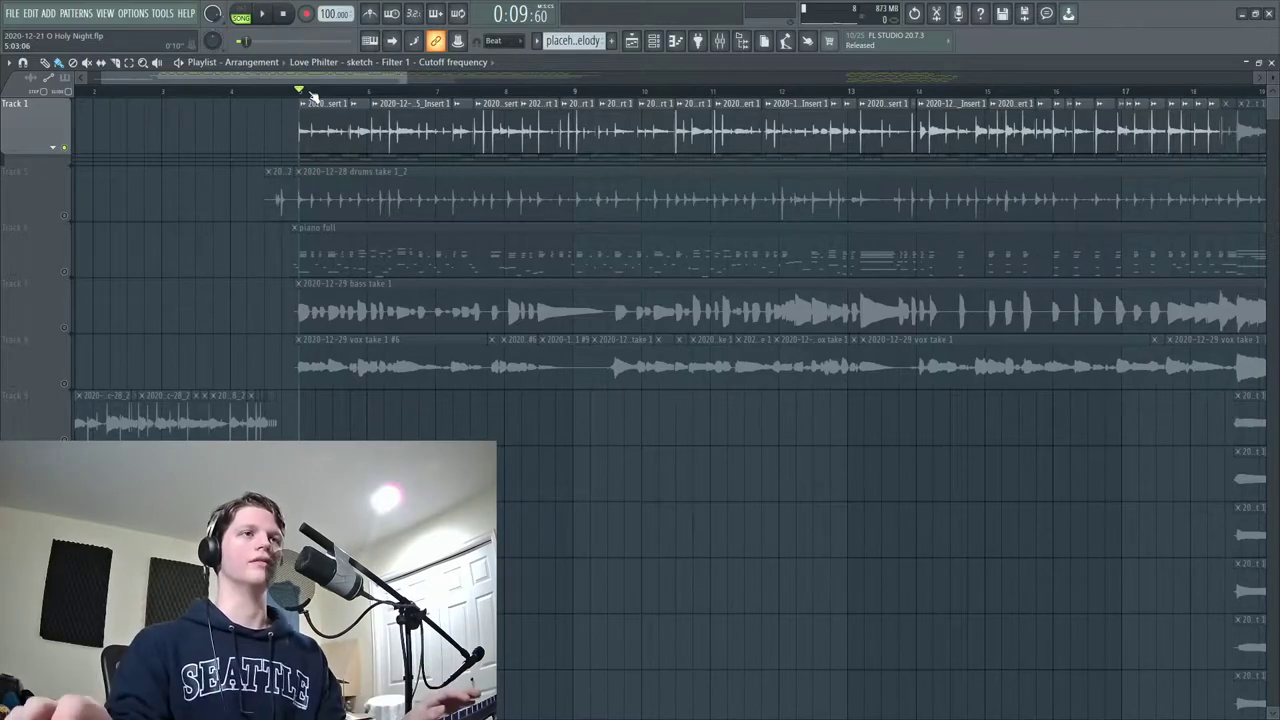
Expand the Track 1 group again and enable Tracks 2 and 3.
{"action": "left_click", "coordinate": [54, 148]}
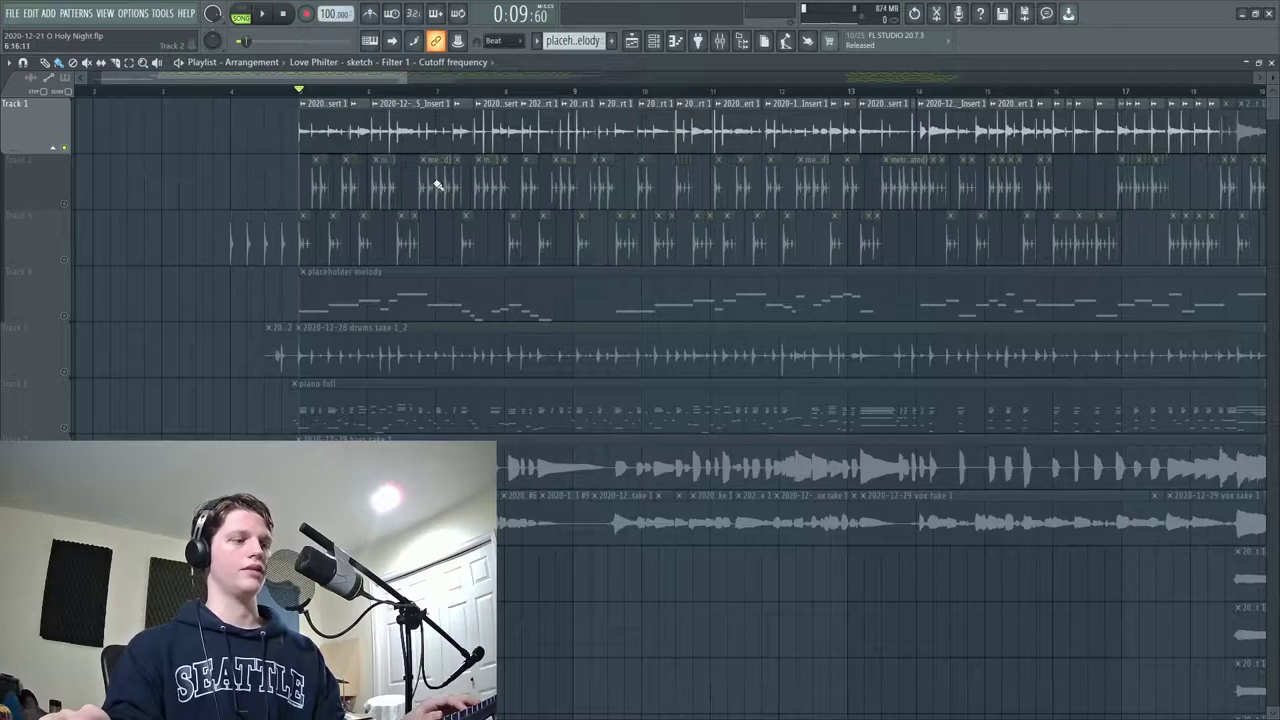
{"action": "left_click", "coordinate": [65, 206]}
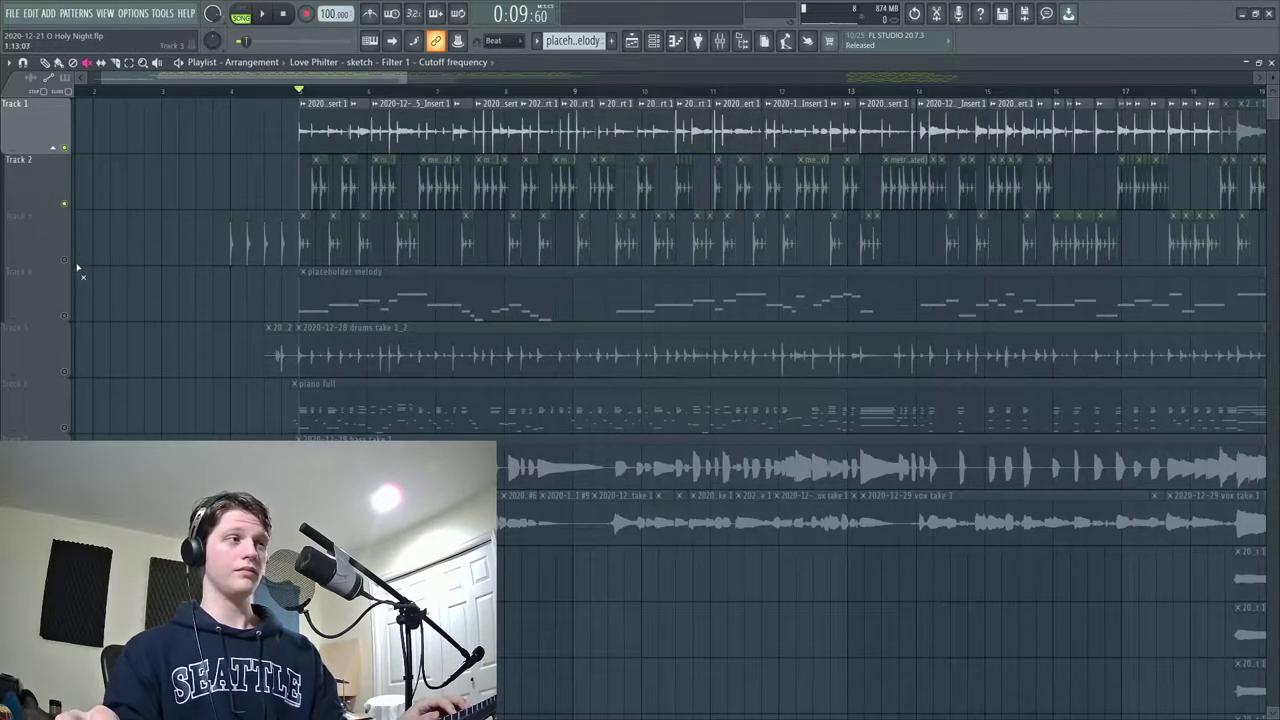
{"action": "left_click", "coordinate": [66, 260]}
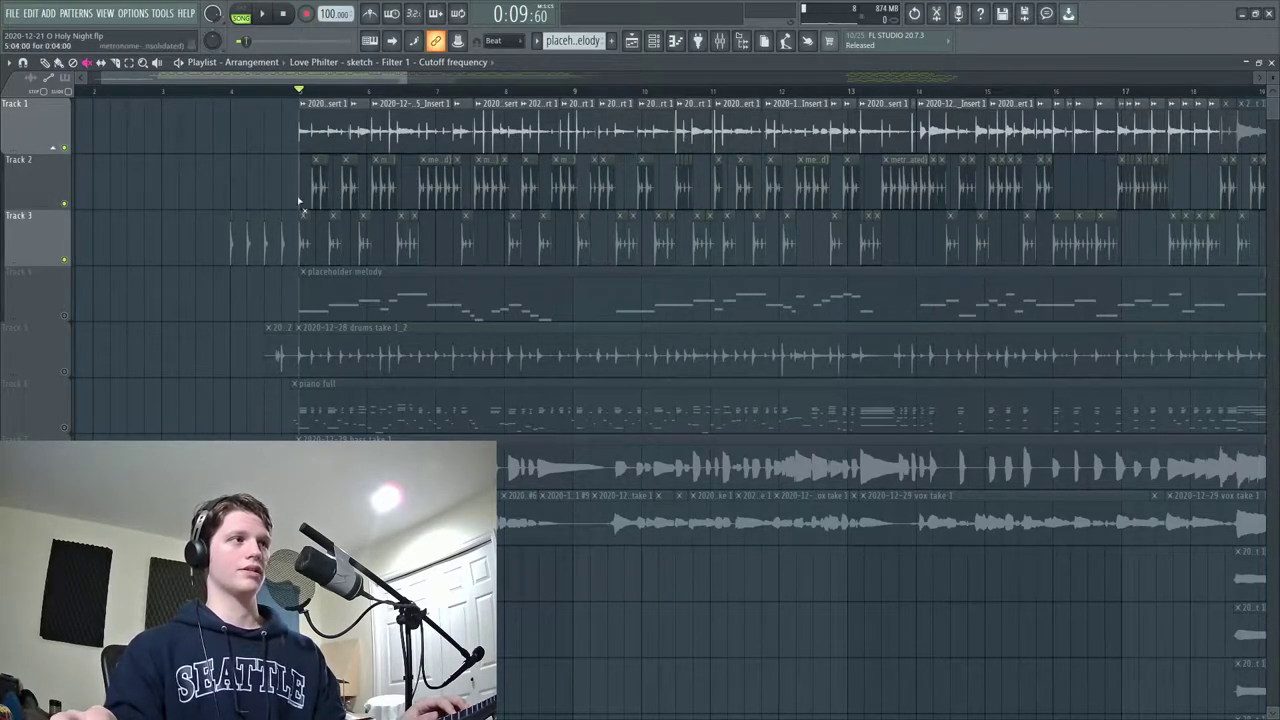
Unmute the metronome clips on Tracks 2 and 3 up to about bar 13 and play them with Track 1.
{"action": "left_click_drag", "start_coordinate": [225, 222], "coordinate": [914, 257]}
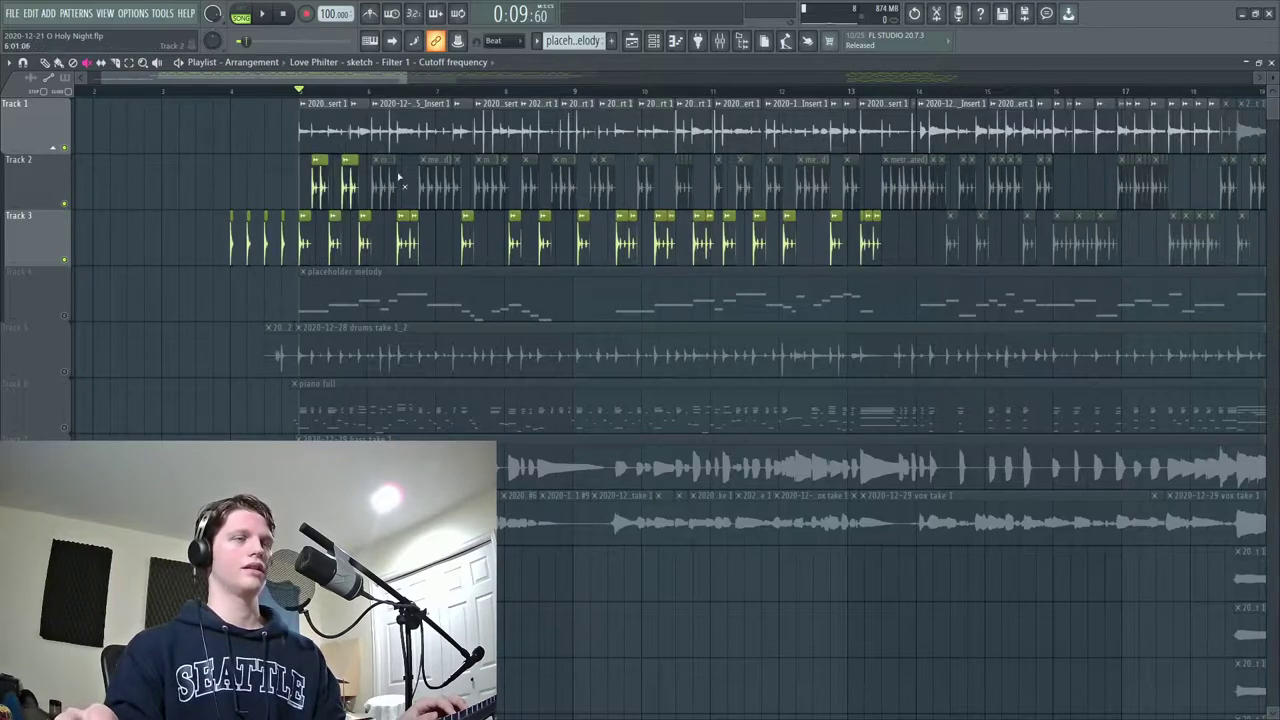
{"action": "left_click_drag", "start_coordinate": [338, 178], "coordinate": [870, 200]}
{"action": "key", "text": "space"}
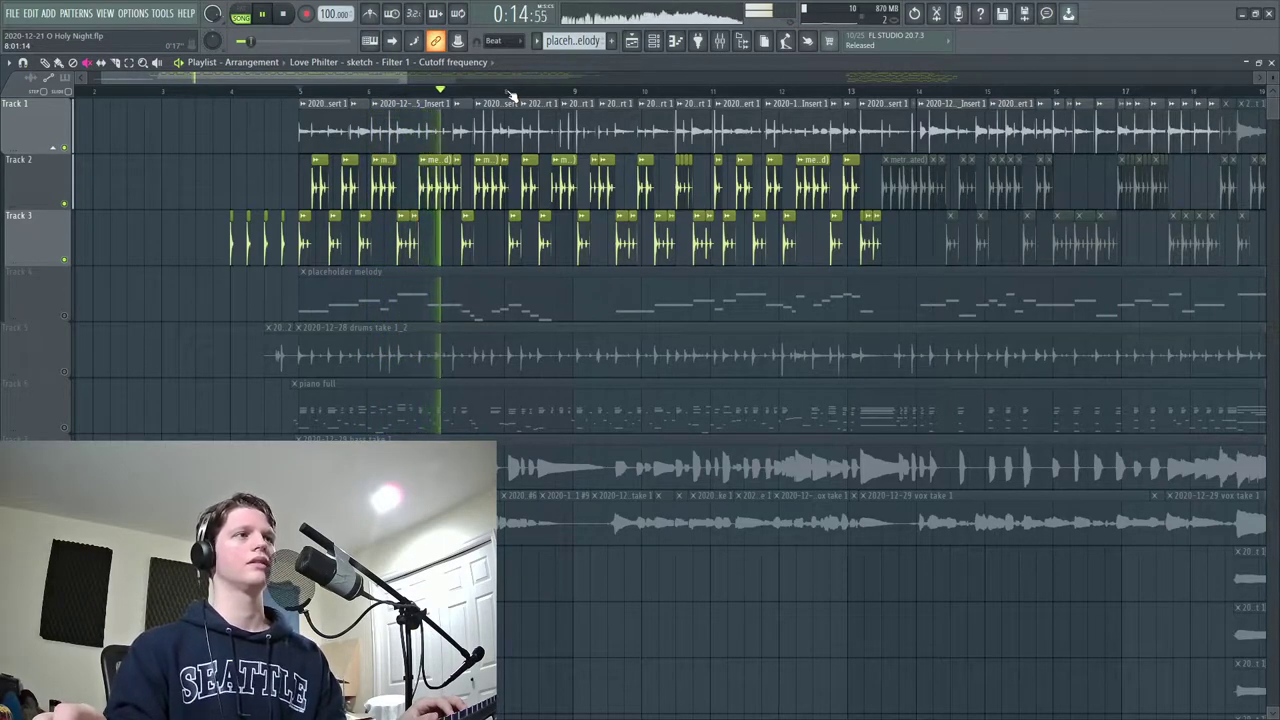
{"action": "key", "text": "space"}
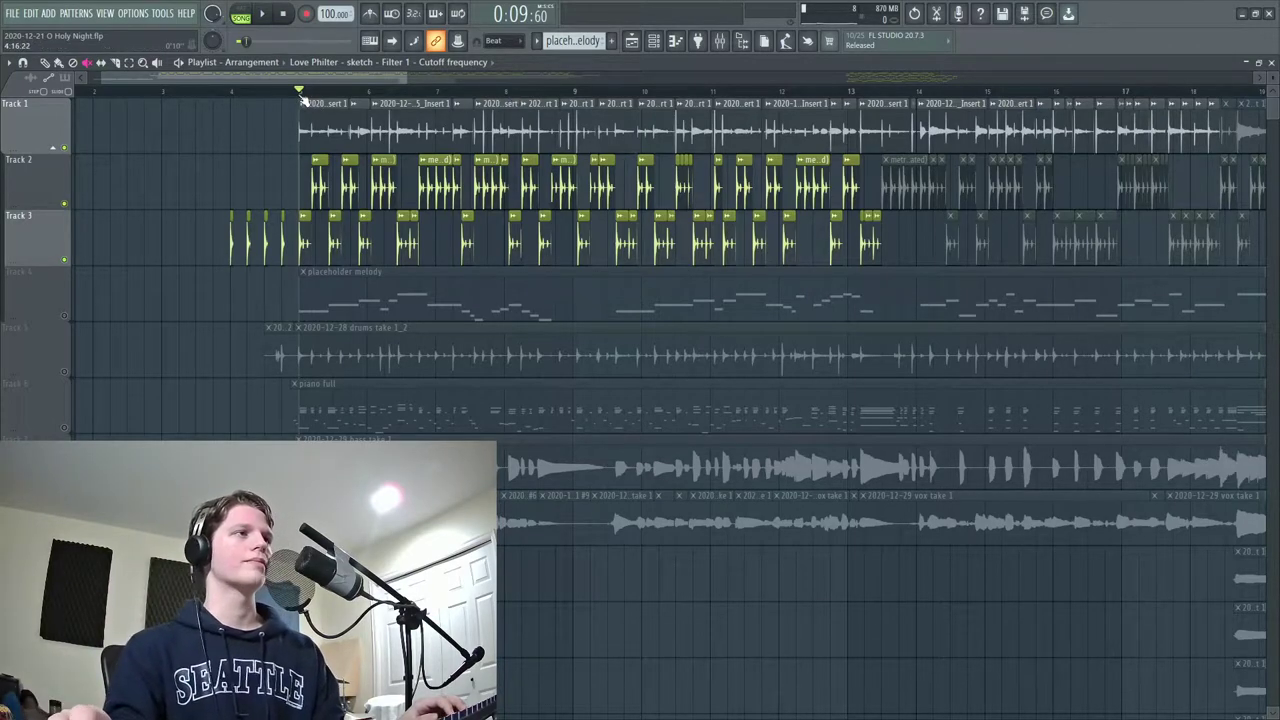
Enable Track 4, unmute its placeholder melody clip, and play the guide tracks from bar 5.
{"action": "scroll", "coordinate": [301, 97], "scroll_direction": "up", "scroll_amount": 1}
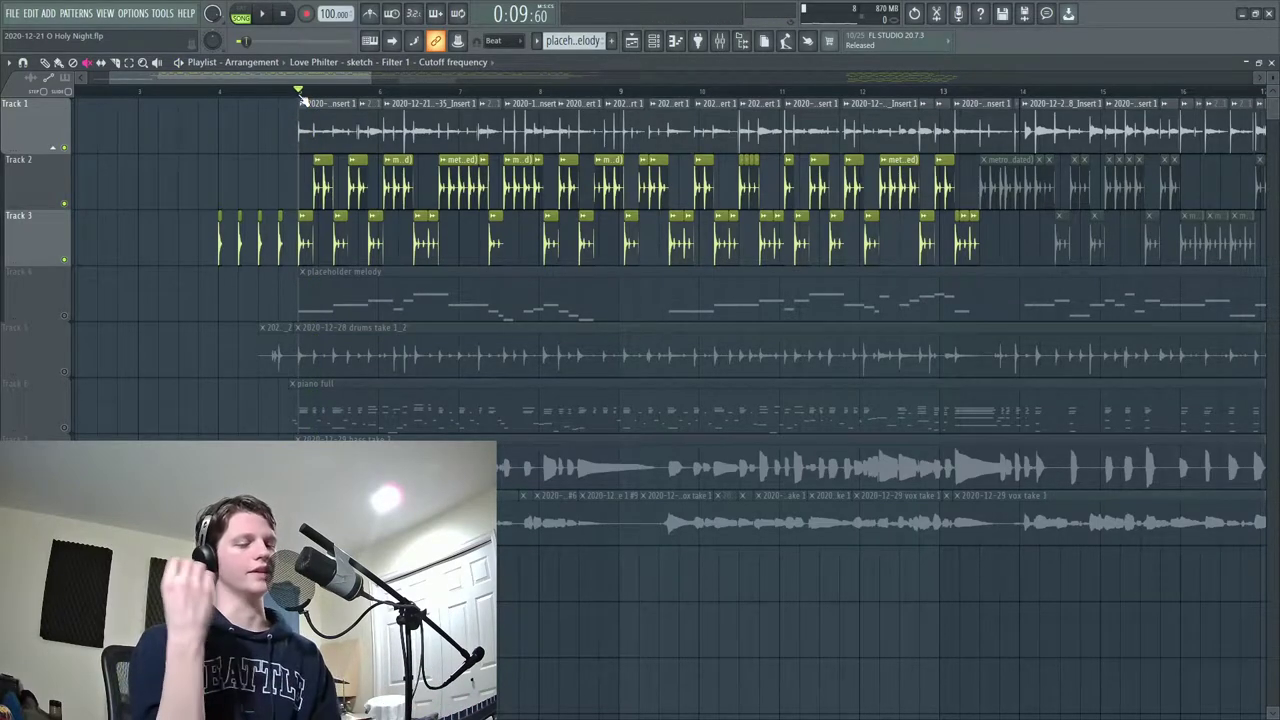
{"action": "left_click", "coordinate": [297, 90]}
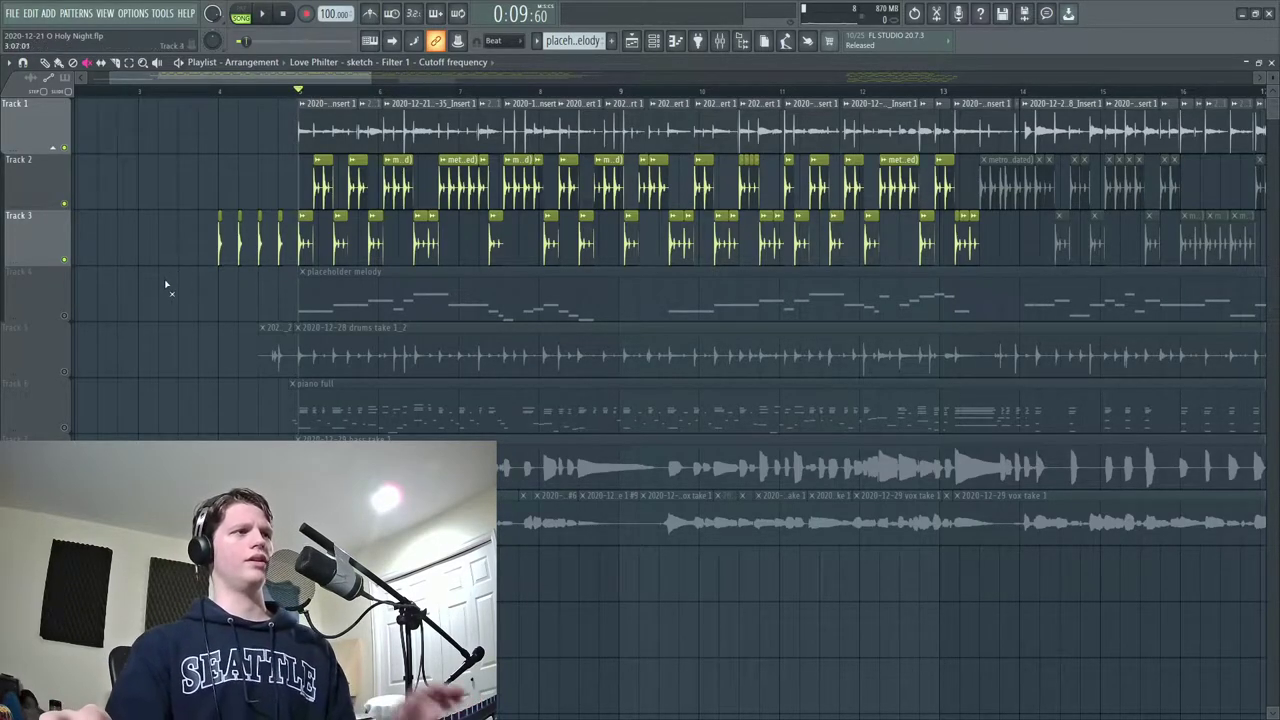
{"action": "left_click", "coordinate": [66, 316]}
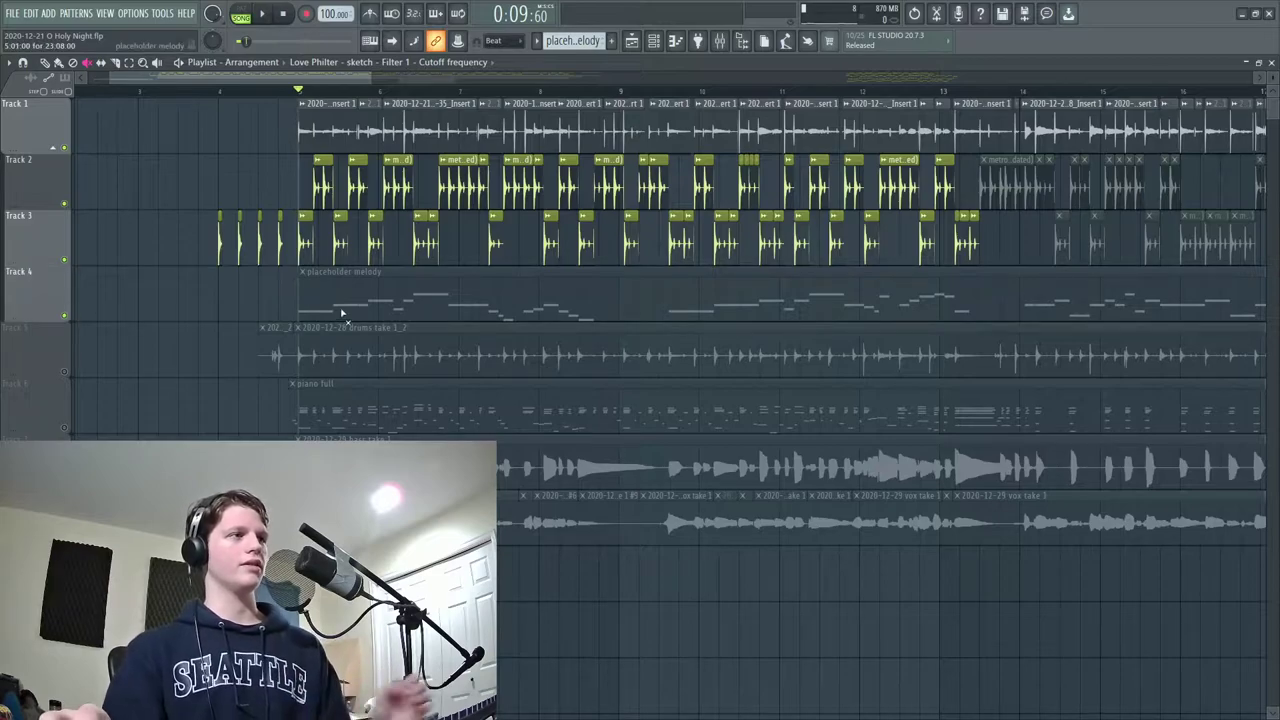
{"action": "key", "text": "space"}
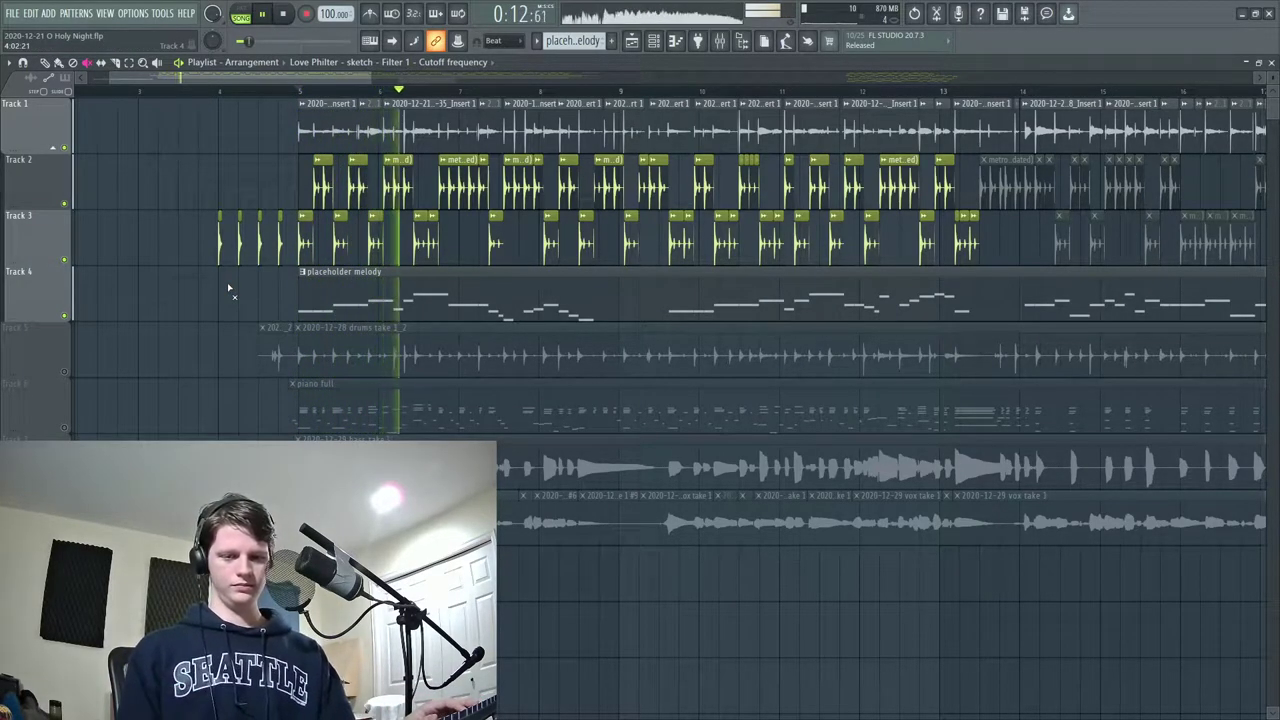
{"action": "key", "text": "space"}
{"action": "key", "text": "b"}
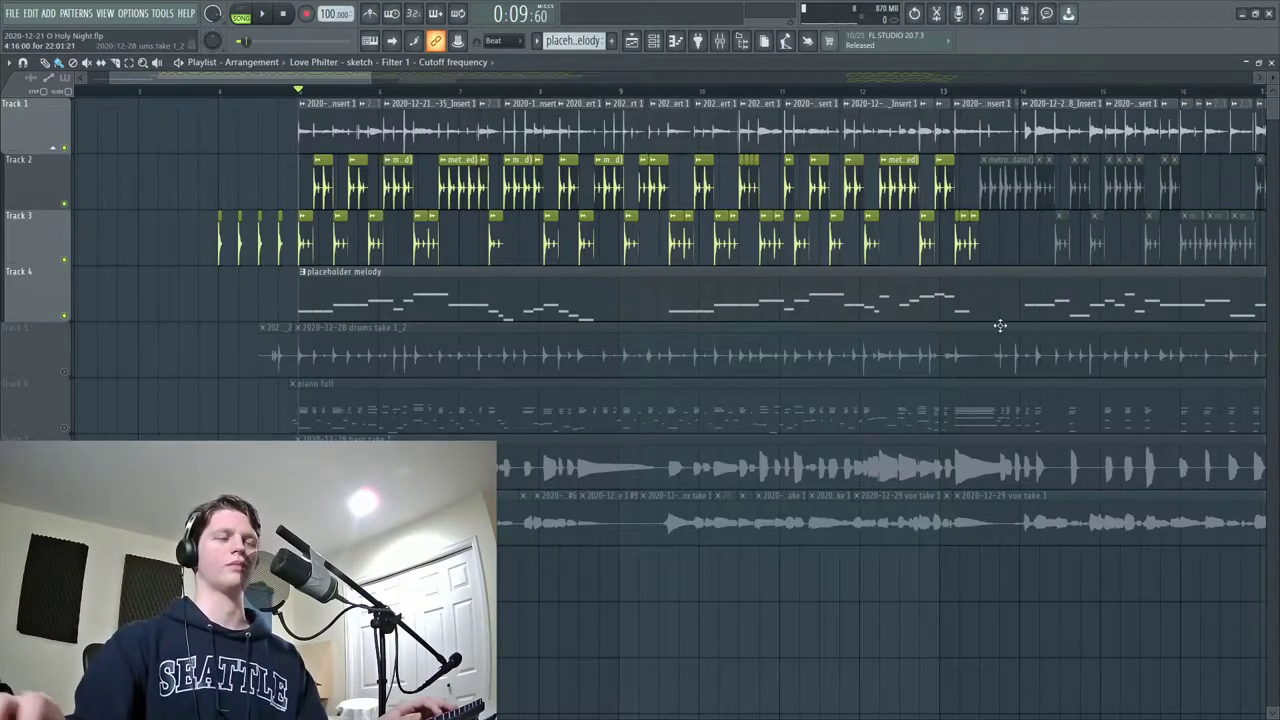
Check the recording in OBS, return to FL Studio and play the guide tracks again from bar 5.
{"action": "key", "text": "alt+Tab"}
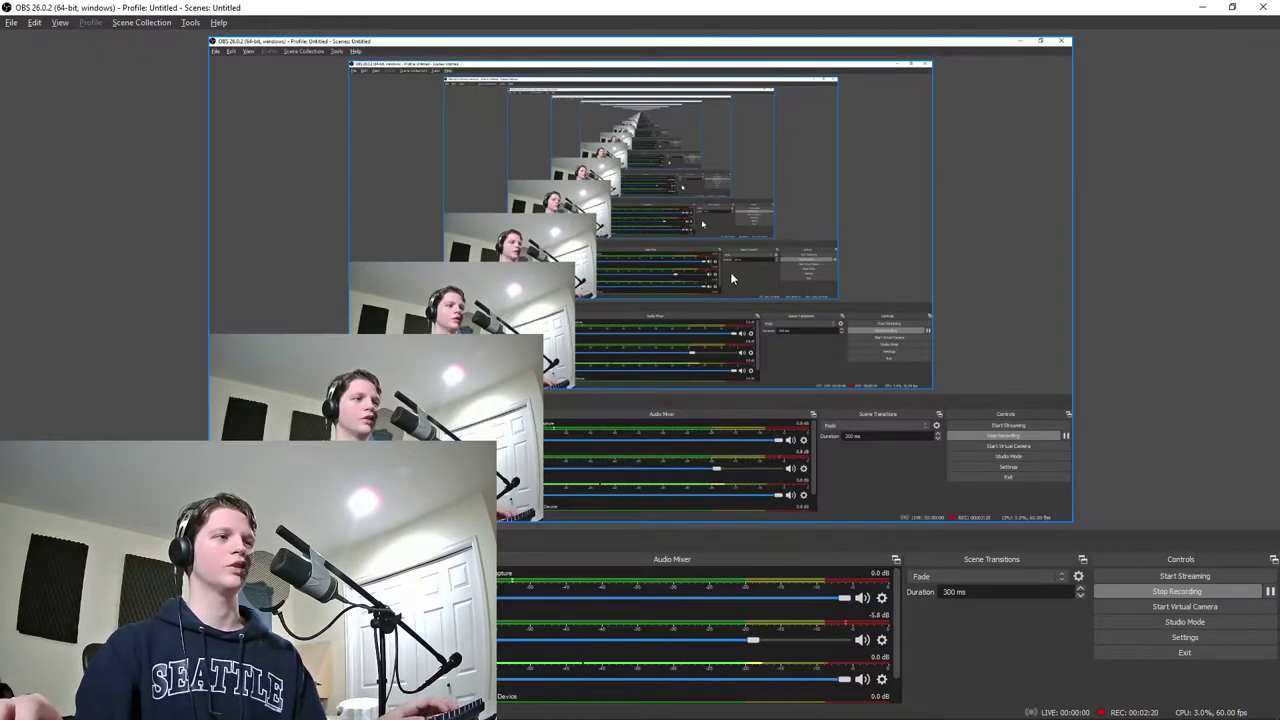
{"action": "key", "text": "alt+Tab"}
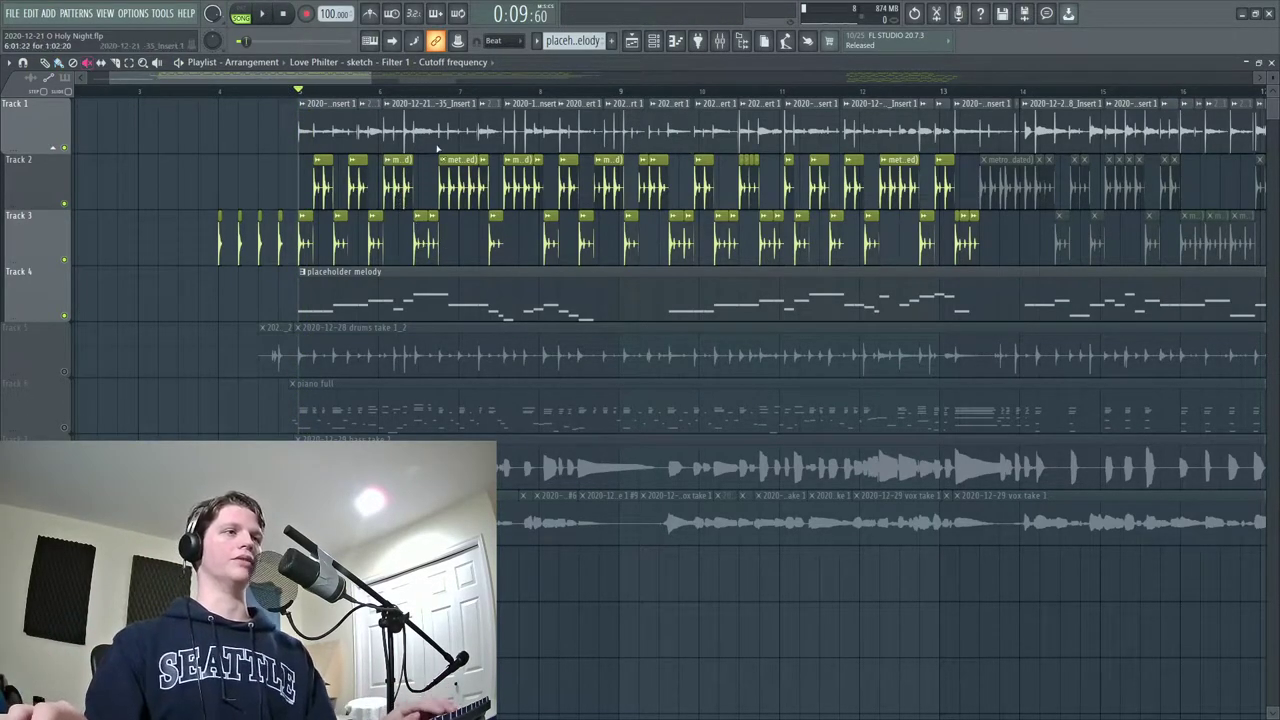
{"action": "scroll", "coordinate": [425, 92], "scroll_direction": "down", "scroll_amount": 6}
{"action": "key", "text": "space"}
{"action": "key", "text": "space"}
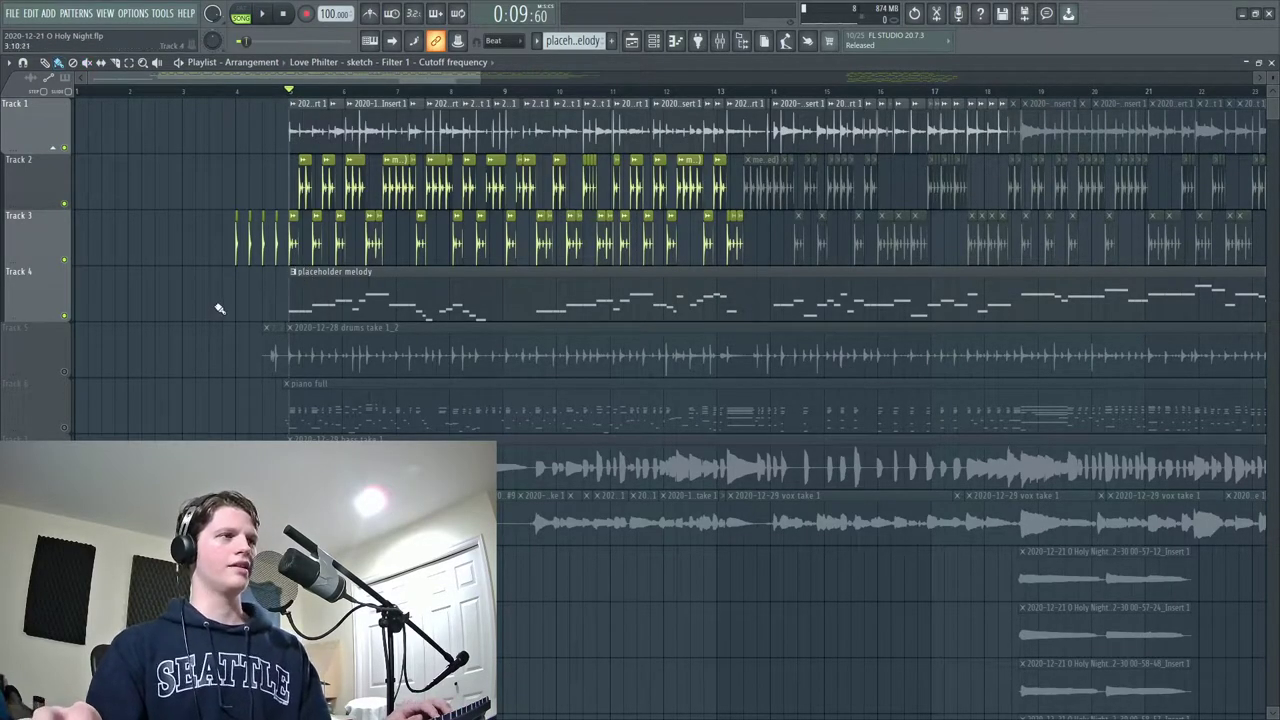
Solo the drums take on Track 5 and play it back from bar 5.
{"action": "right_click", "coordinate": [66, 372]}
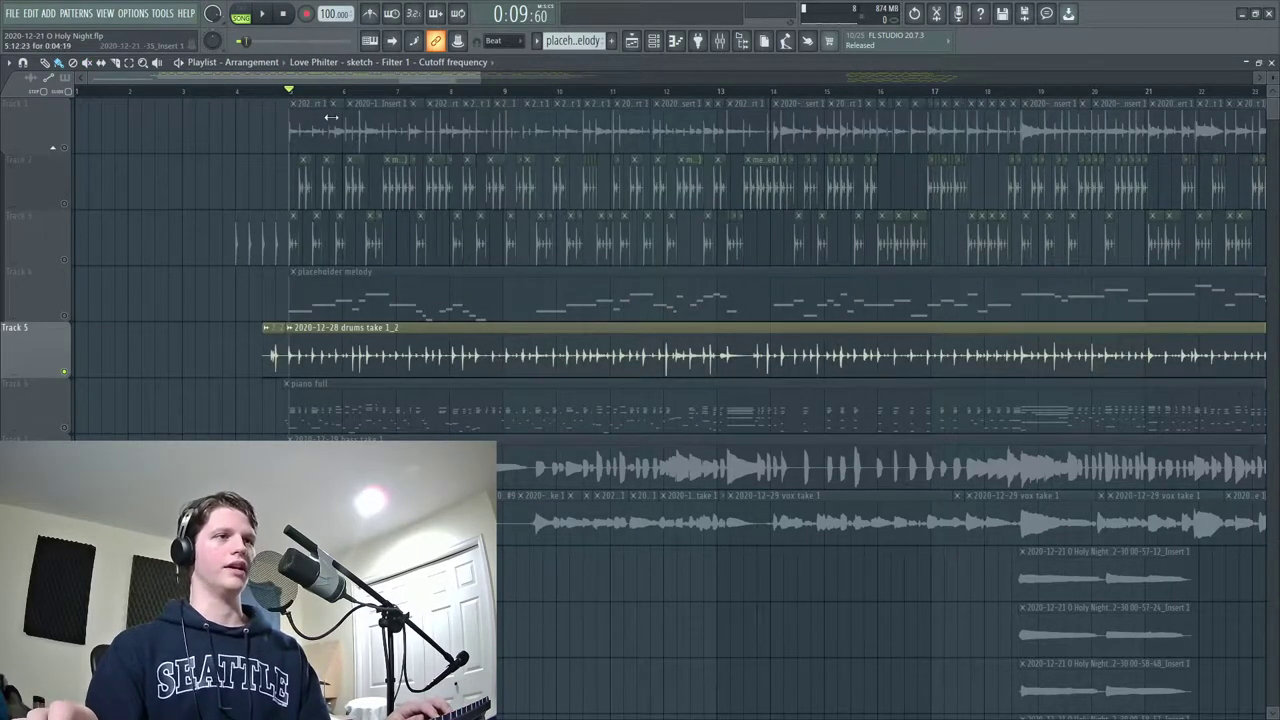
{"action": "scroll", "coordinate": [307, 97], "scroll_direction": "up", "scroll_amount": 2}
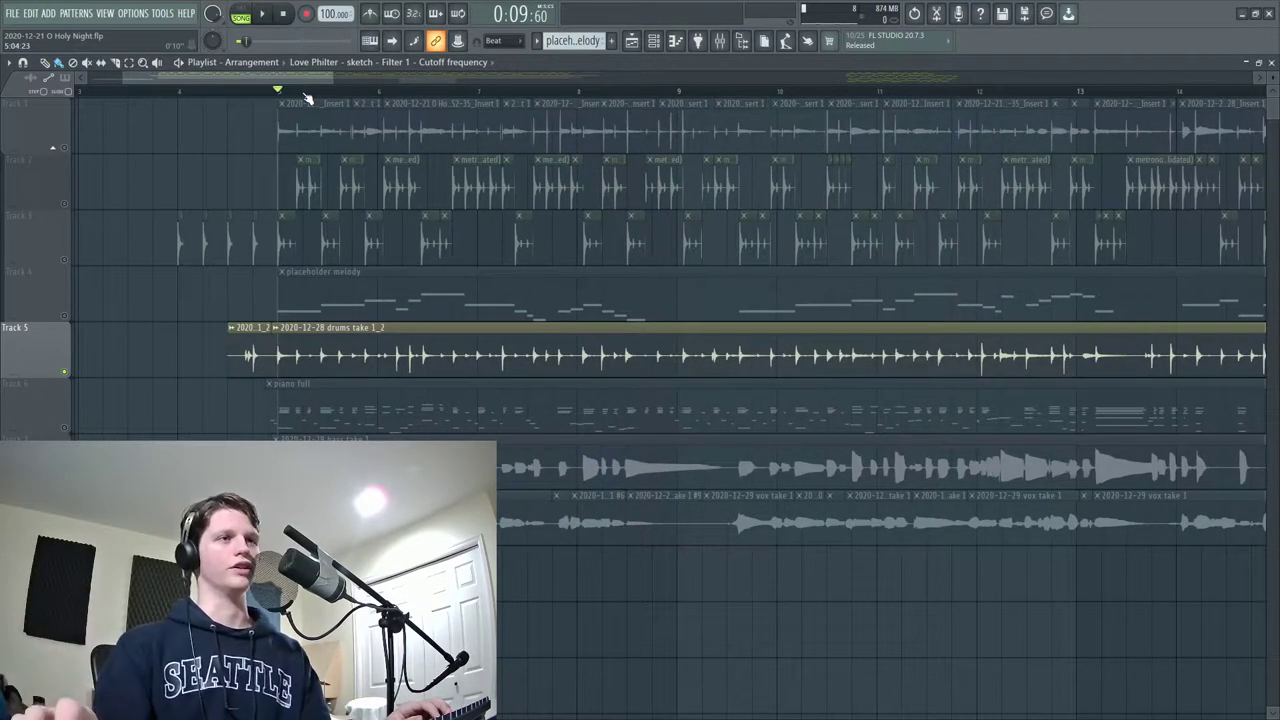
{"action": "key", "text": "space"}
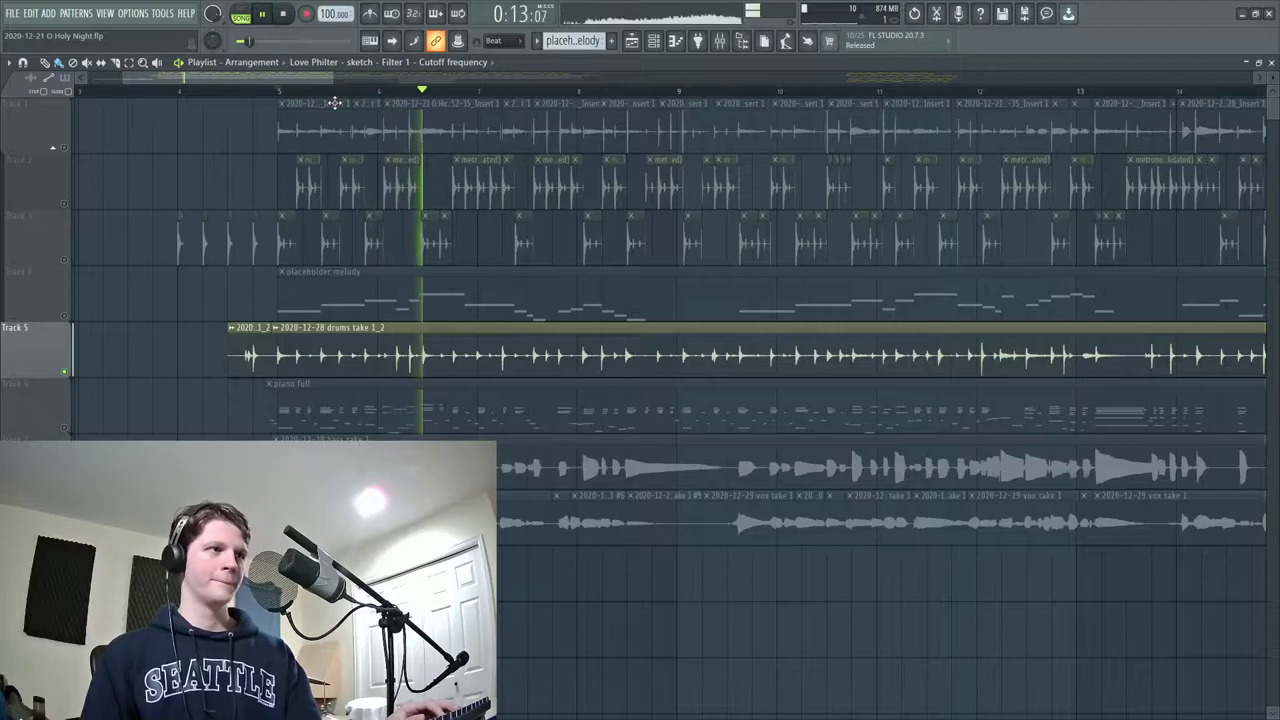
{"action": "key", "text": "space"}
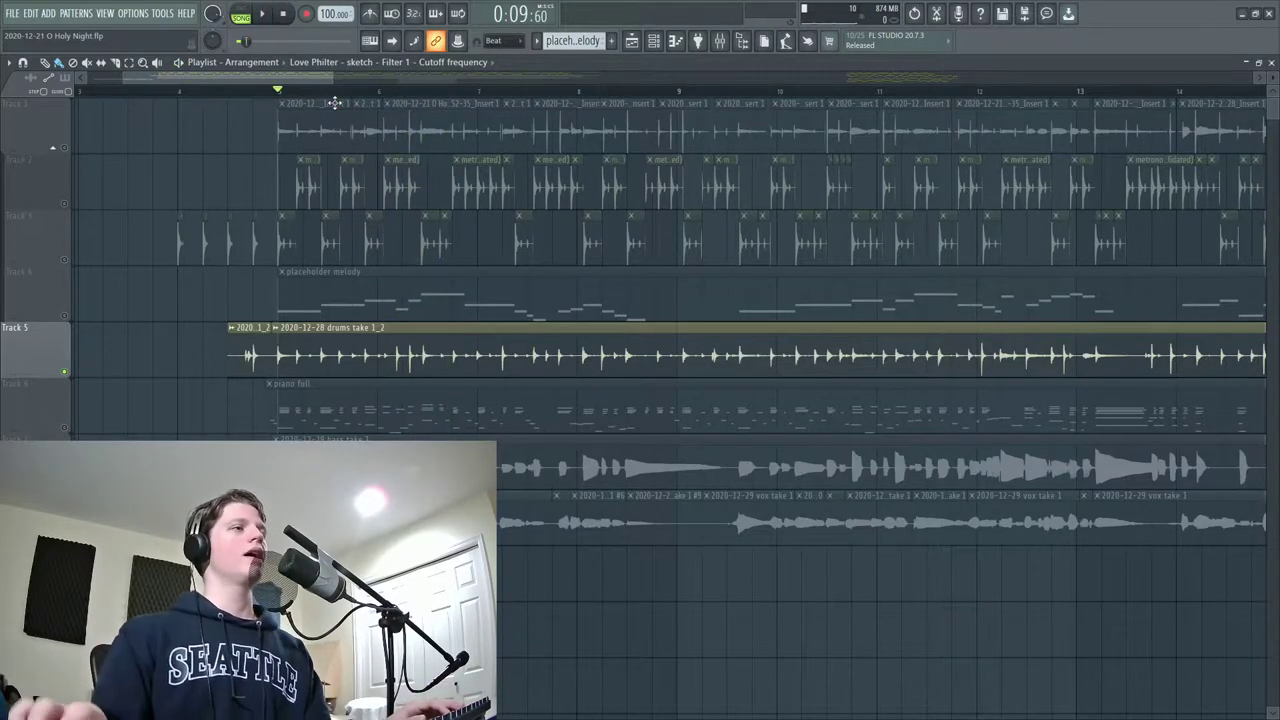
Enable the piano, bass and vocal tracks alongside the drums, picking the drums, piano and bass clips in turn.
{"action": "scroll", "coordinate": [350, 98], "scroll_direction": "down", "scroll_amount": 4}
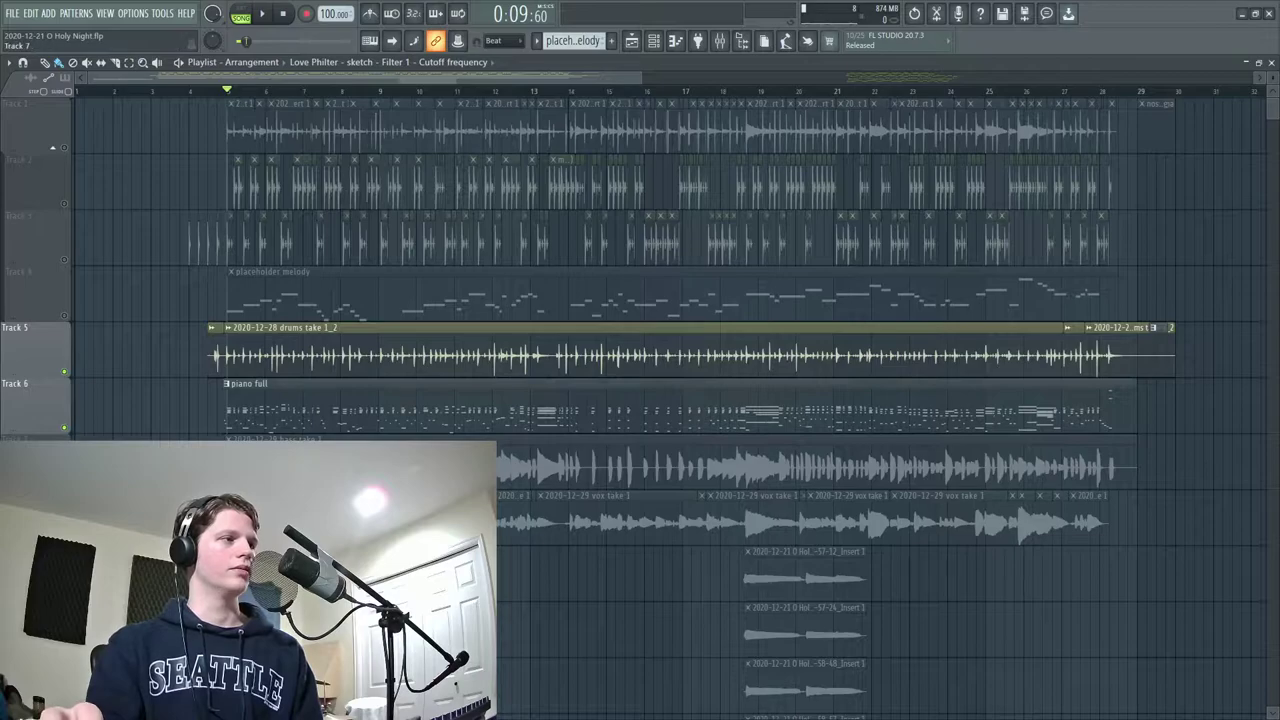
{"action": "left_click", "coordinate": [60, 448]}
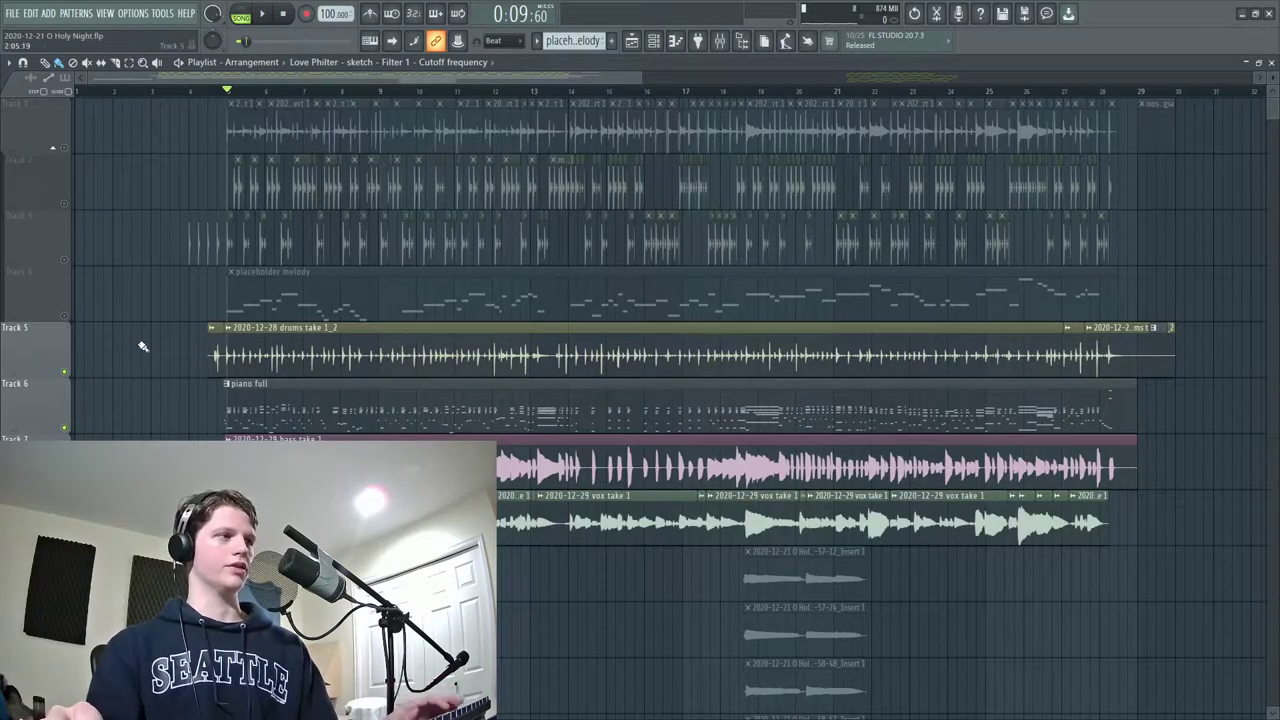
{"action": "left_click", "coordinate": [396, 353]}
{"action": "left_click", "coordinate": [314, 411]}
{"action": "left_click", "coordinate": [520, 465]}
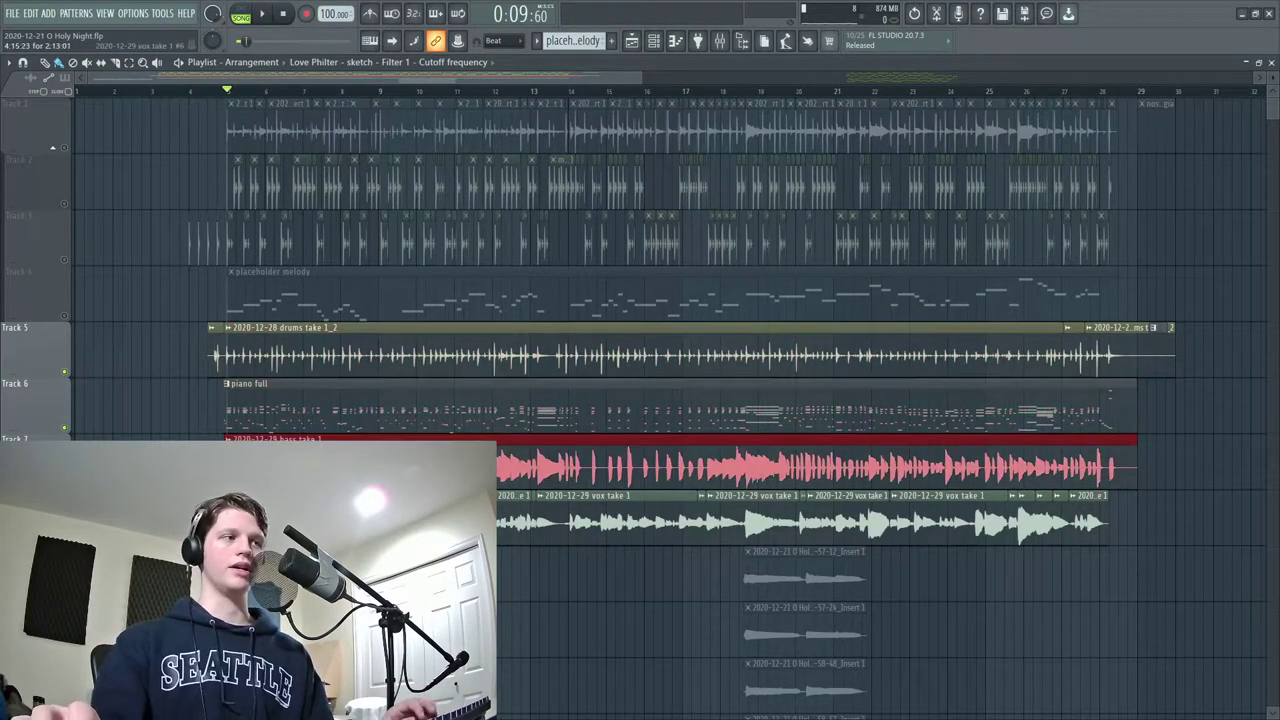
Select the vocal take clips on Track 8, and after them the stacked recordings below at about bars 18 to 22.
{"action": "left_click_drag", "start_coordinate": [480, 492], "coordinate": [1135, 545]}
{"action": "scroll", "coordinate": [628, 428], "scroll_direction": "down", "scroll_amount": 4}
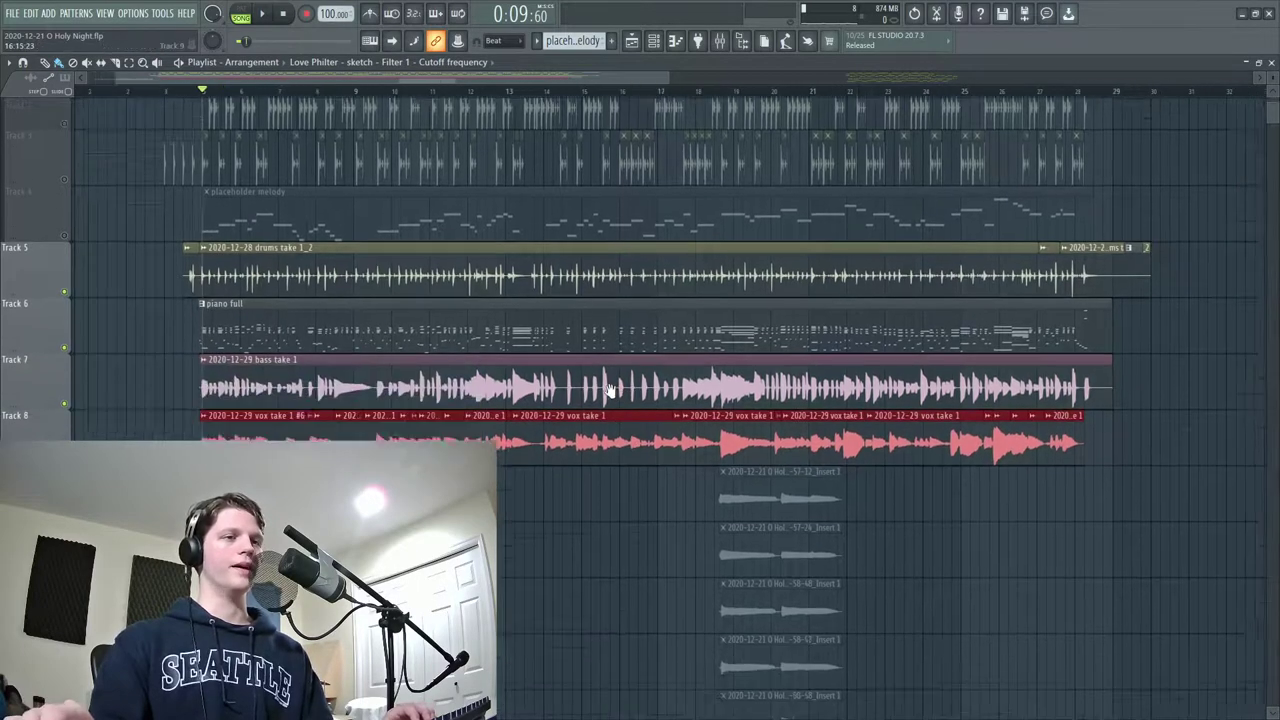
{"action": "left_click_drag", "start_coordinate": [705, 360], "coordinate": [865, 640]}
{"action": "scroll", "coordinate": [865, 640], "scroll_direction": "up", "scroll_amount": 1}
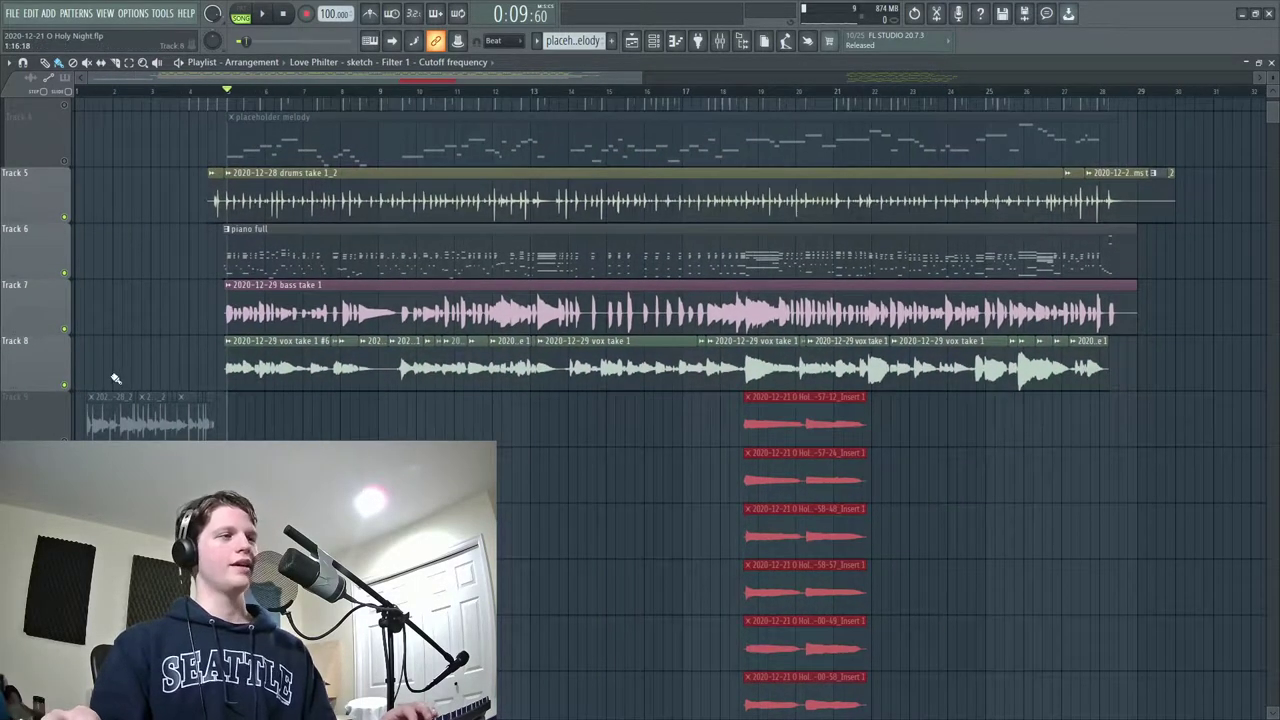
Solo the vocals on Track 8 and play them from bar 5, and switch the solo to the drums on Track 5.
{"action": "left_click", "coordinate": [73, 388], "text": "ctrl"}
{"action": "key", "text": "space"}
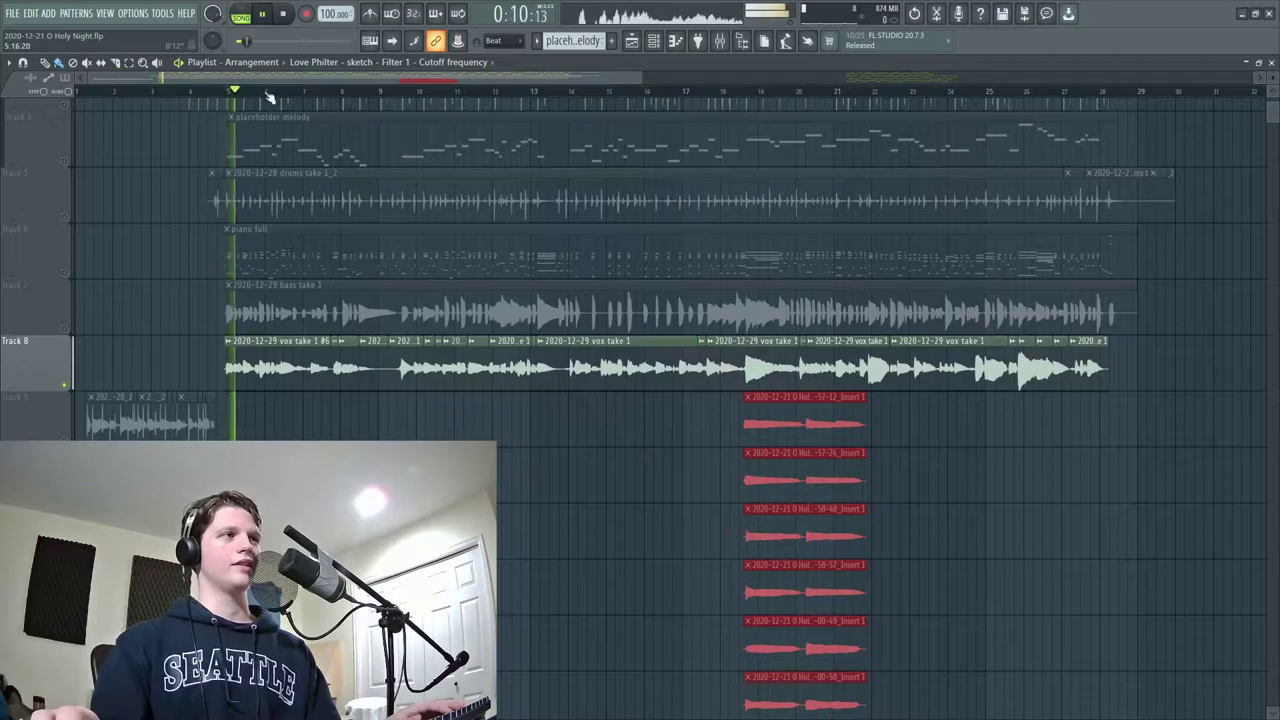
{"action": "scroll", "coordinate": [272, 96], "scroll_direction": "up", "scroll_amount": 1}
{"action": "key", "text": "space"}
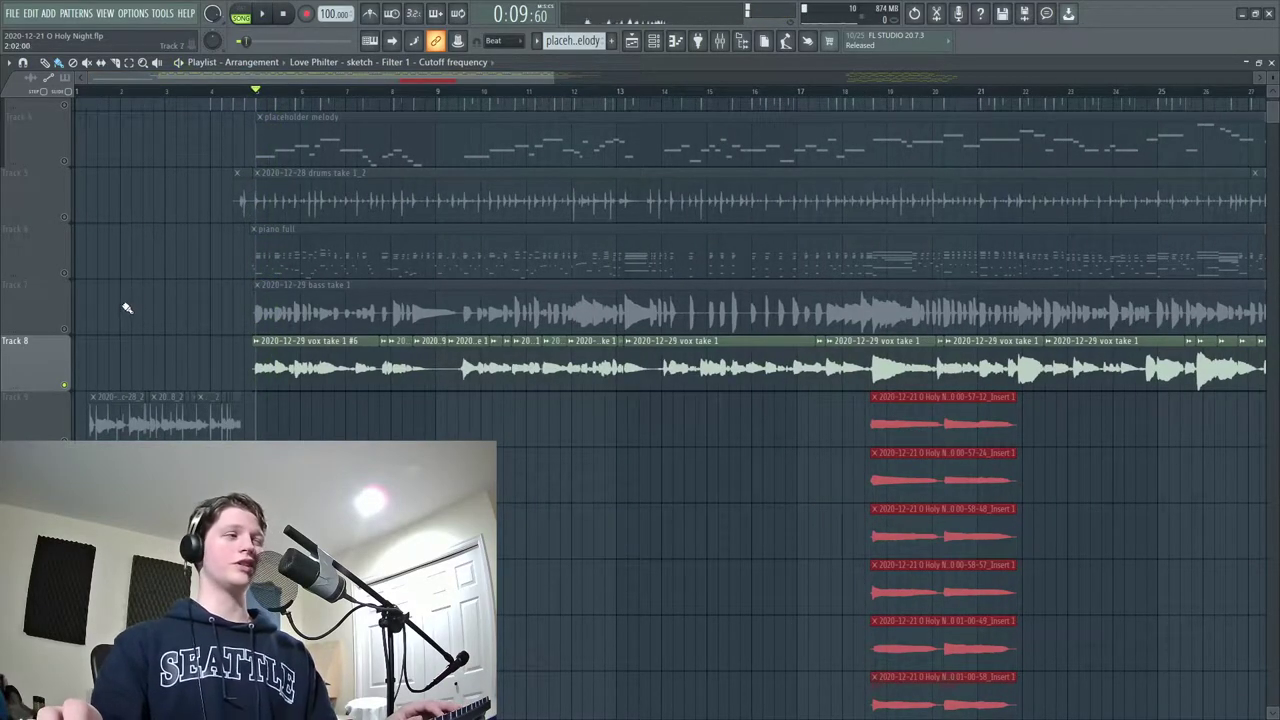
{"action": "left_click", "coordinate": [66, 218], "text": "ctrl"}
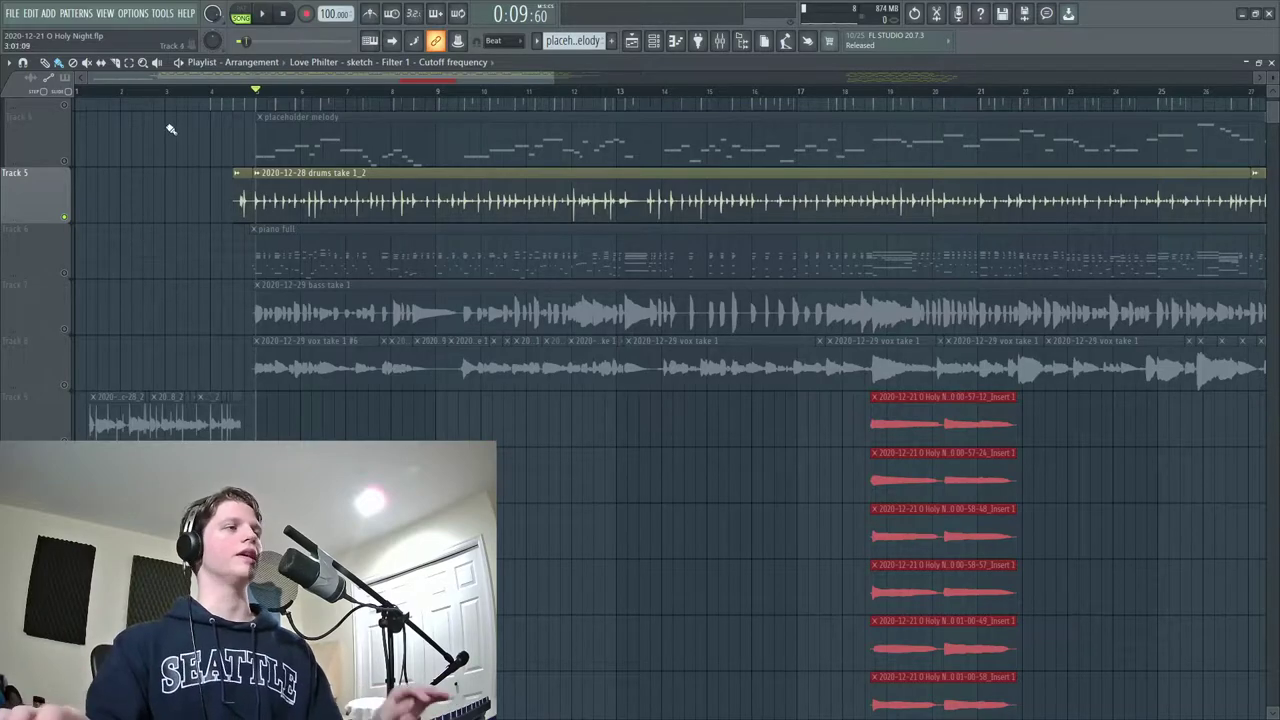
{"action": "scroll", "coordinate": [257, 93], "scroll_direction": "up", "scroll_amount": 2}
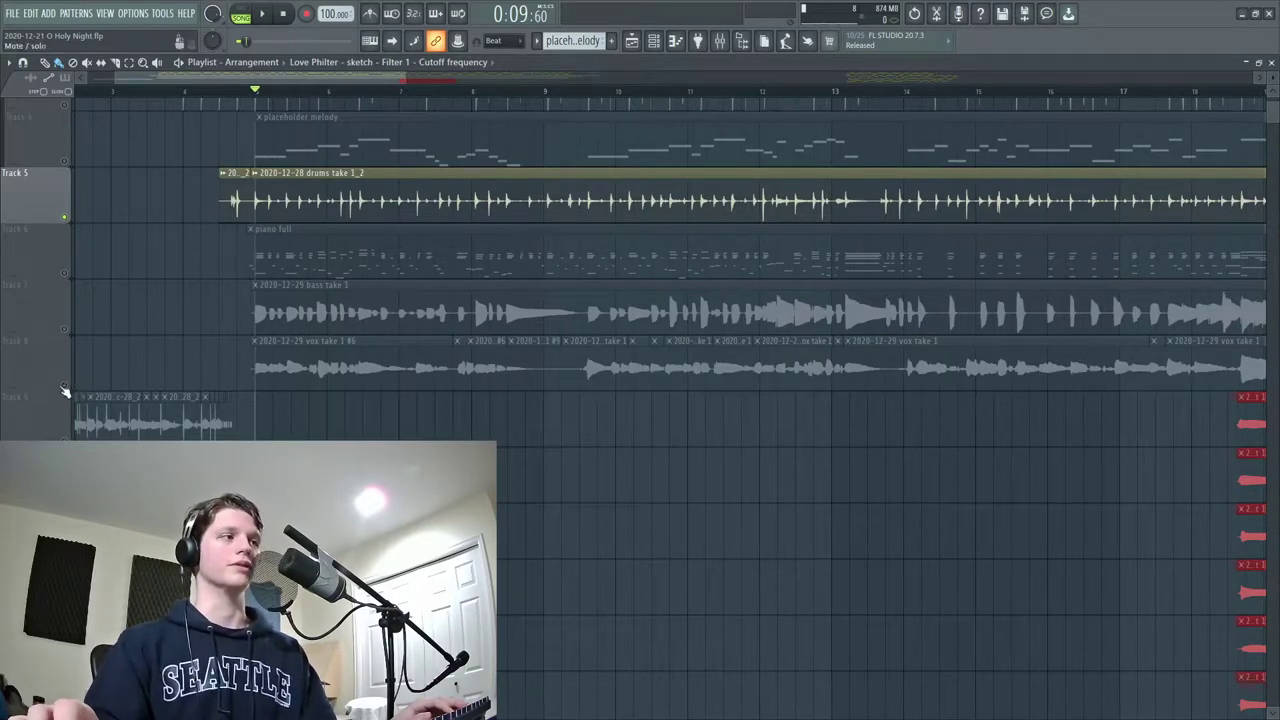
Turn all the tracks back on and mute the individual sketch and metronome clips across Tracks 1 to 3.
{"action": "left_click_drag", "start_coordinate": [451, 226], "coordinate": [558, 381]}
{"action": "key", "text": "t"}
{"action": "left_click_drag", "start_coordinate": [760, 238], "coordinate": [300, 238]}
{"action": "mouse_move", "coordinate": [670, 210]}
{"action": "left_mouse_down"}
{"action": "mouse_move", "coordinate": [967, 191]}
{"action": "mouse_move", "coordinate": [411, 188]}
{"action": "mouse_move", "coordinate": [362, 177]}
{"action": "mouse_move", "coordinate": [342, 136]}
{"action": "mouse_move", "coordinate": [1240, 130]}
{"action": "left_mouse_up"}
{"action": "scroll", "coordinate": [923, 249], "scroll_direction": "right", "scroll_amount": 6}
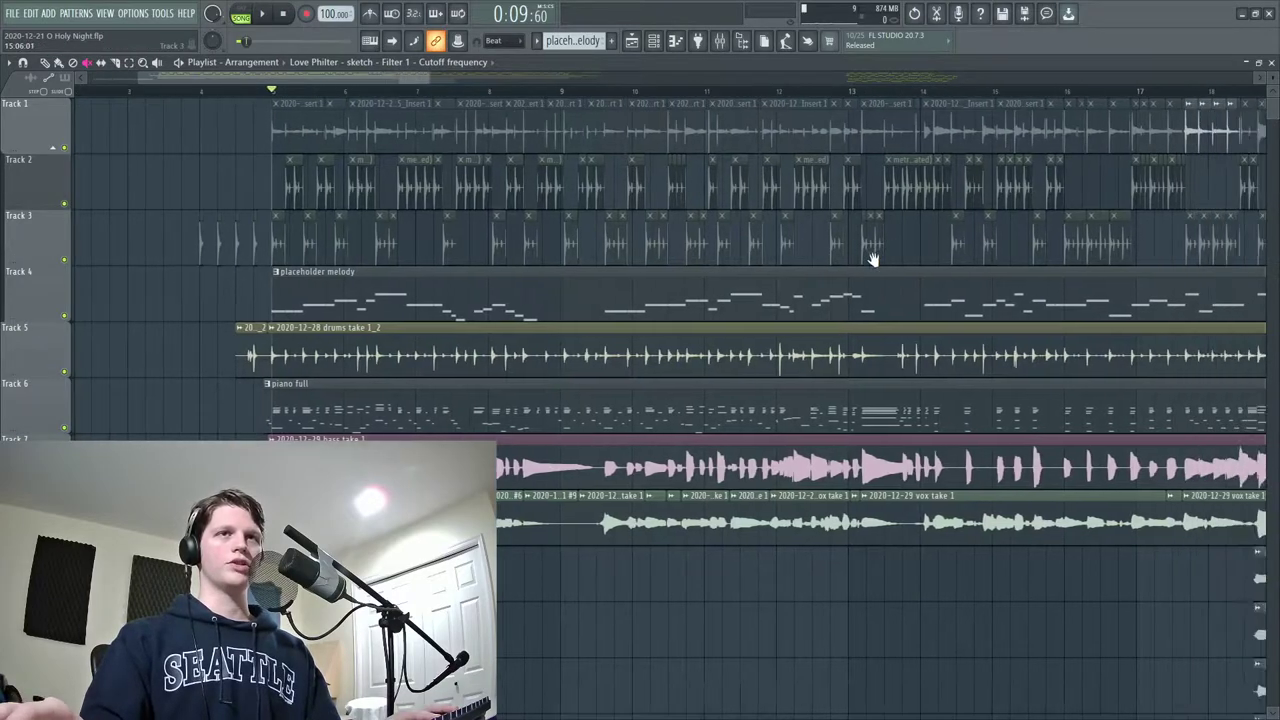
{"action": "key", "text": "b"}
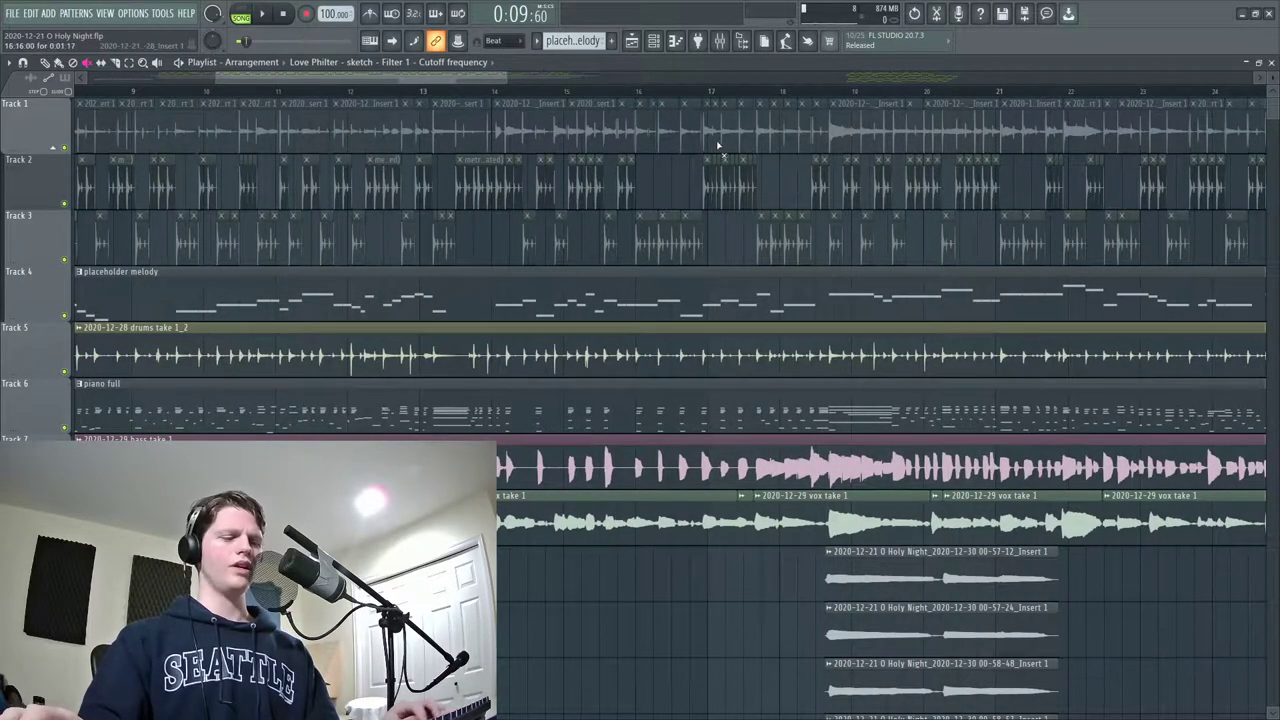
Mute the placeholder melody clip on Track 4 and play the arrangement briefly from bar 5.
{"action": "scroll", "coordinate": [528, 120], "scroll_direction": "down", "scroll_amount": 1}
{"action": "scroll", "coordinate": [566, 93], "scroll_direction": "down", "scroll_amount": 3}
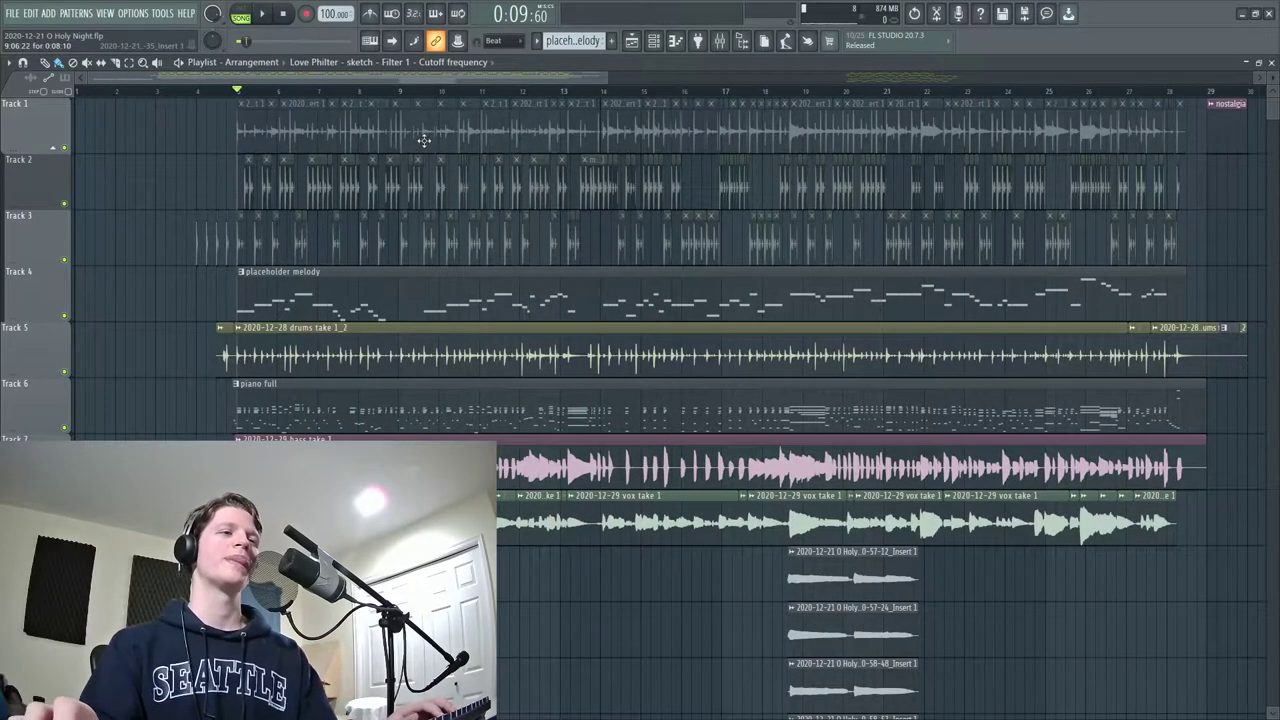
{"action": "key", "text": "t"}
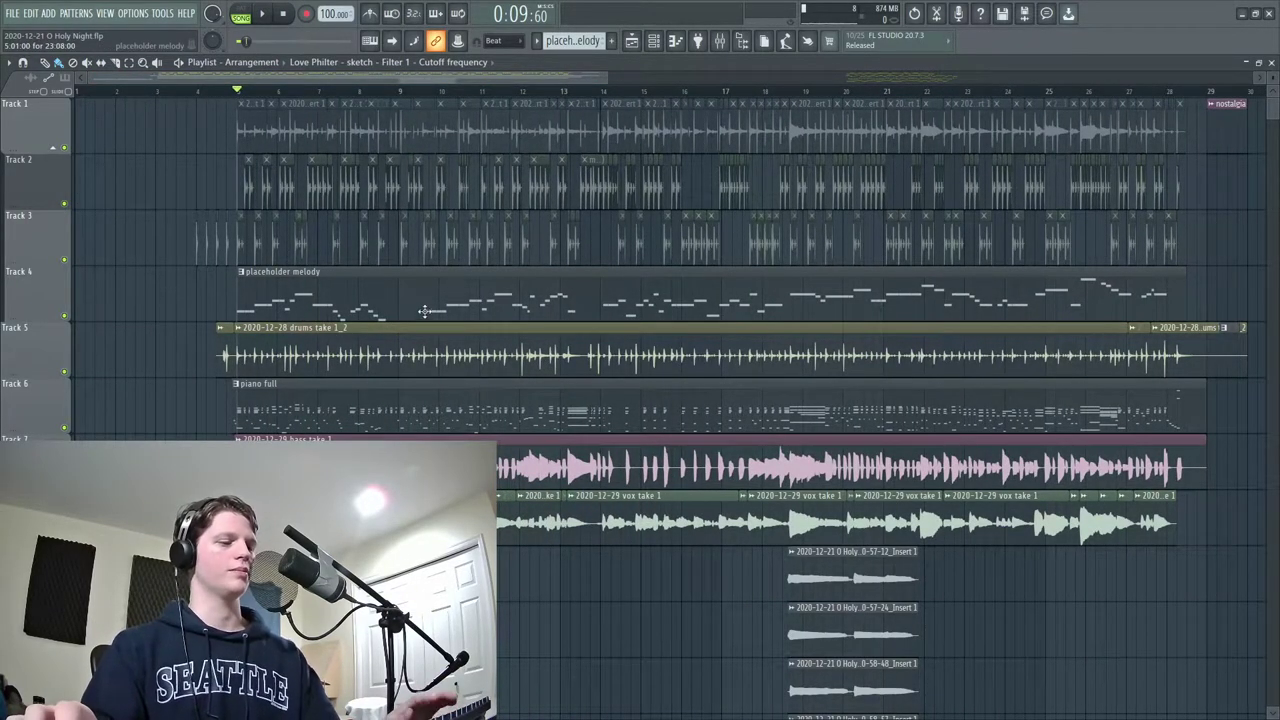
{"action": "key", "text": "space"}
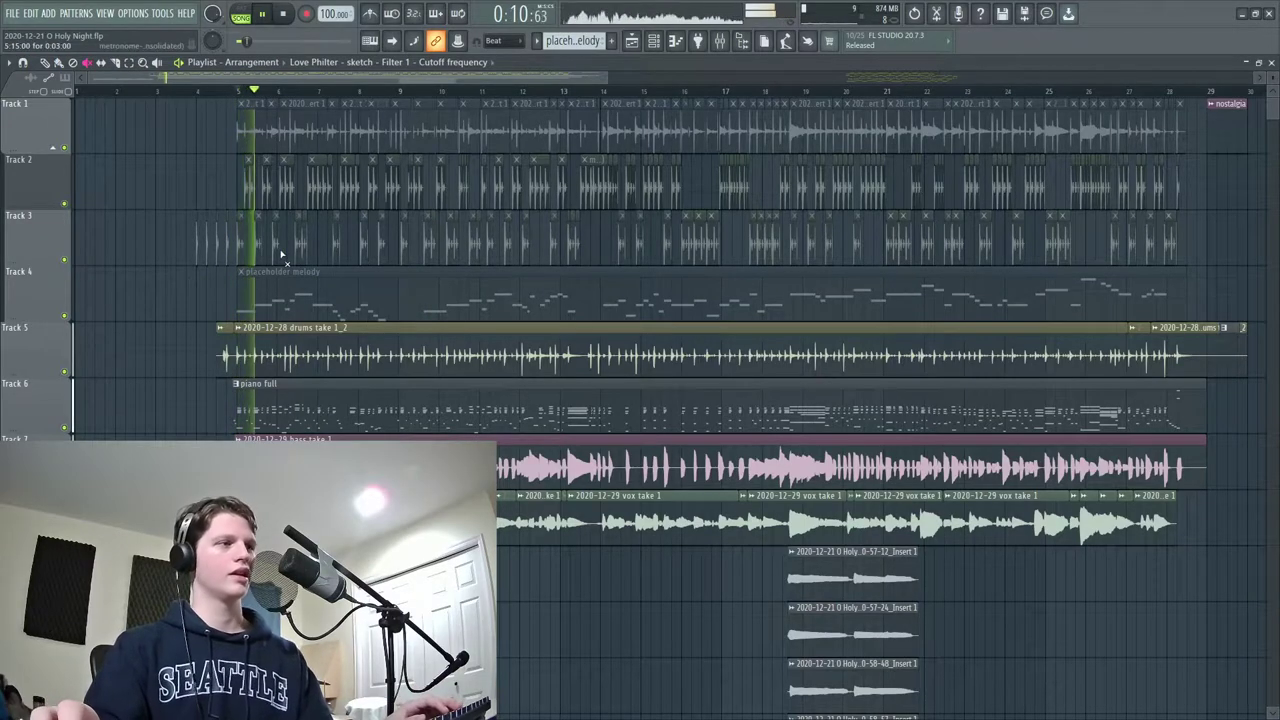
{"action": "key", "text": "space"}
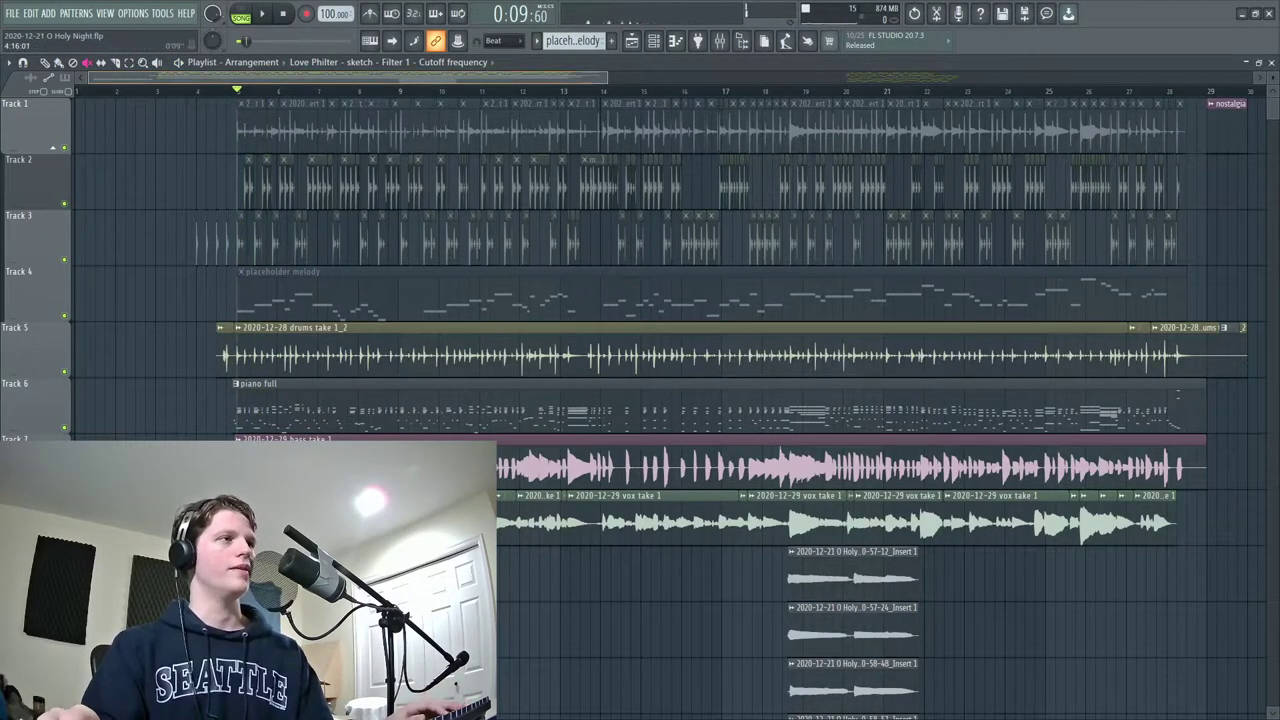
Show the mixer and select the four drum inserts together, from drums entrance to snare fundamental.
{"action": "scroll", "coordinate": [235, 115], "scroll_direction": "up", "scroll_amount": 4}
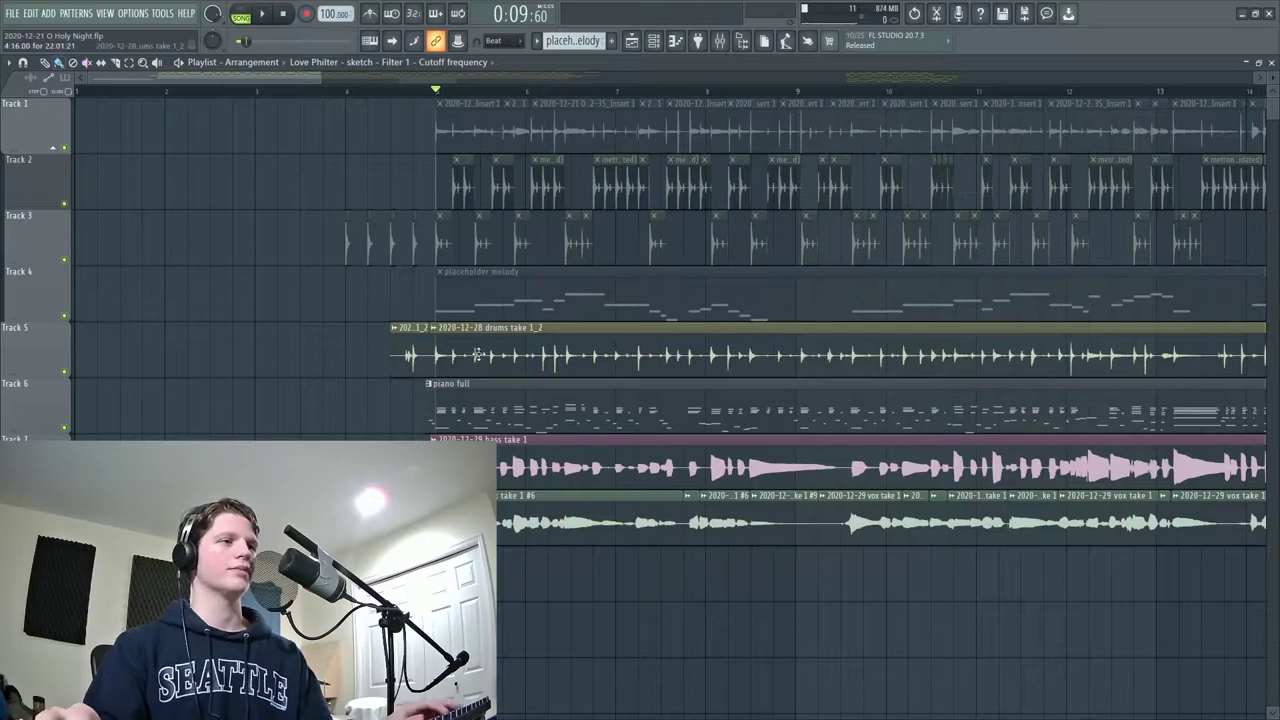
{"action": "left_click", "coordinate": [720, 42]}
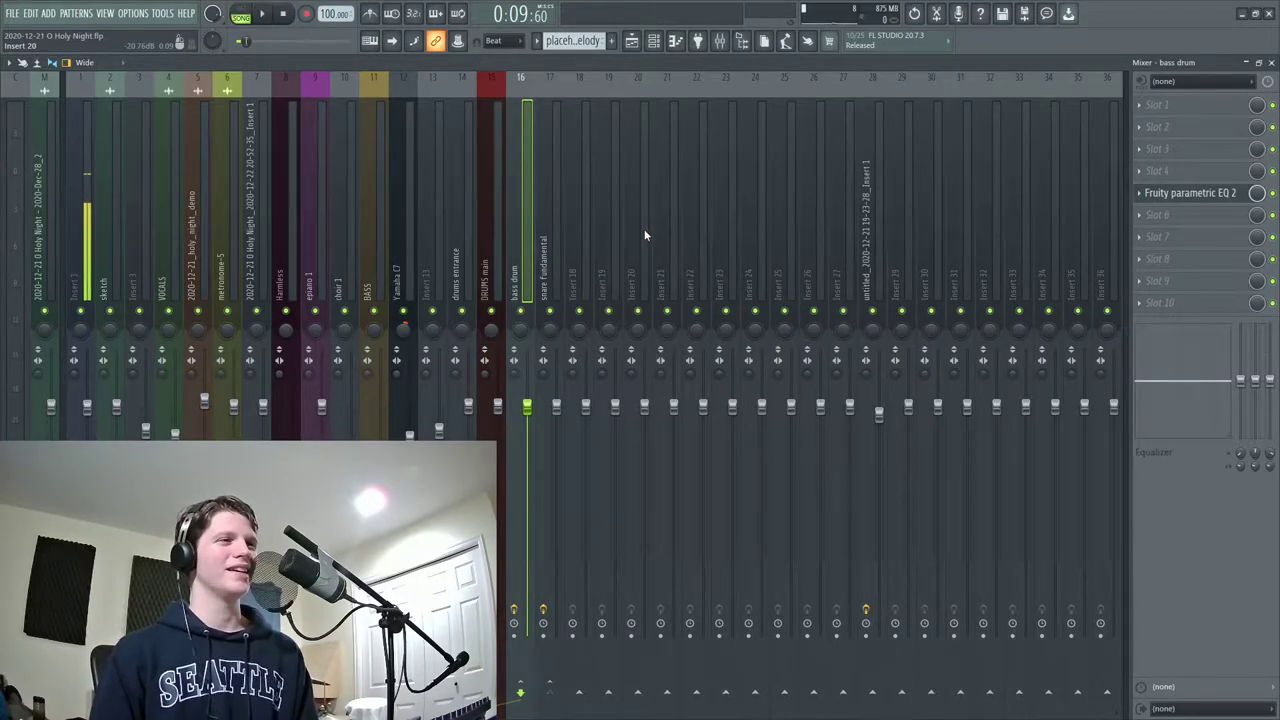
{"action": "left_click_drag", "start_coordinate": [466, 226], "coordinate": [571, 231]}
{"action": "left_click", "coordinate": [540, 222]}
{"action": "left_click_drag", "start_coordinate": [463, 227], "coordinate": [558, 234]}
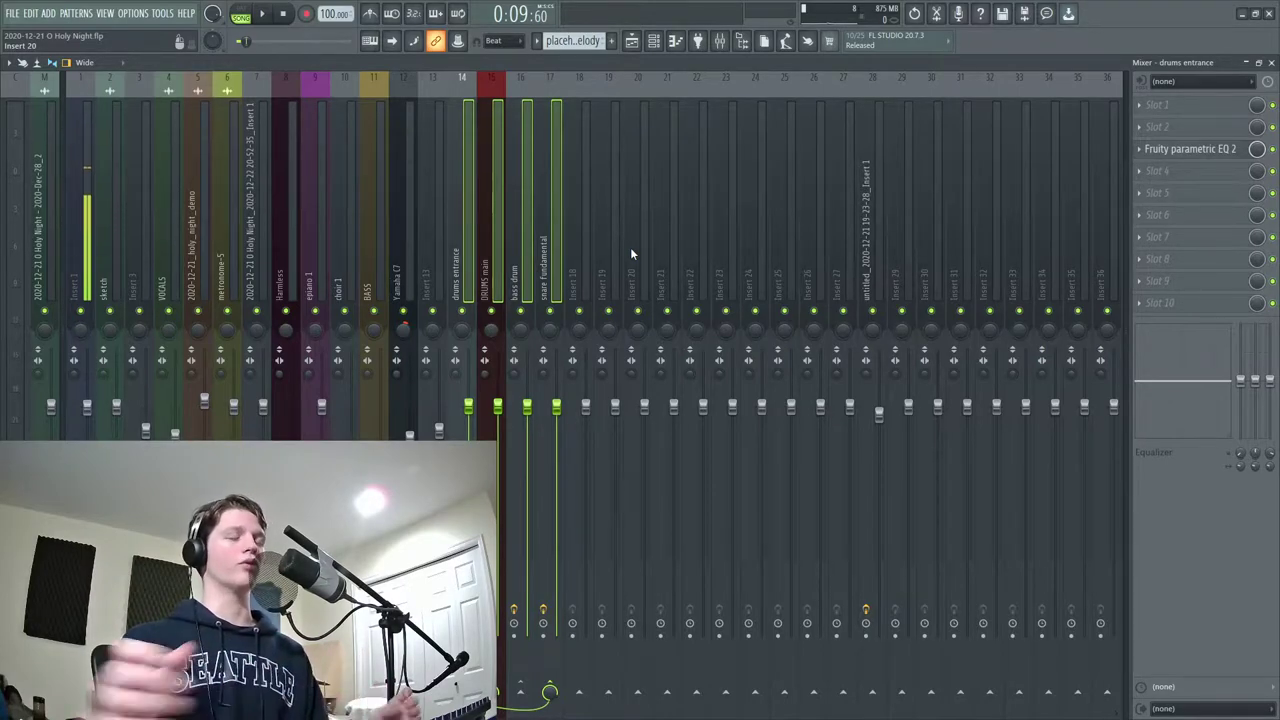
Compare the routing and effects of the drums entrance, DRUMS main and bass drum mixer inserts.
{"action": "left_click", "coordinate": [466, 218]}
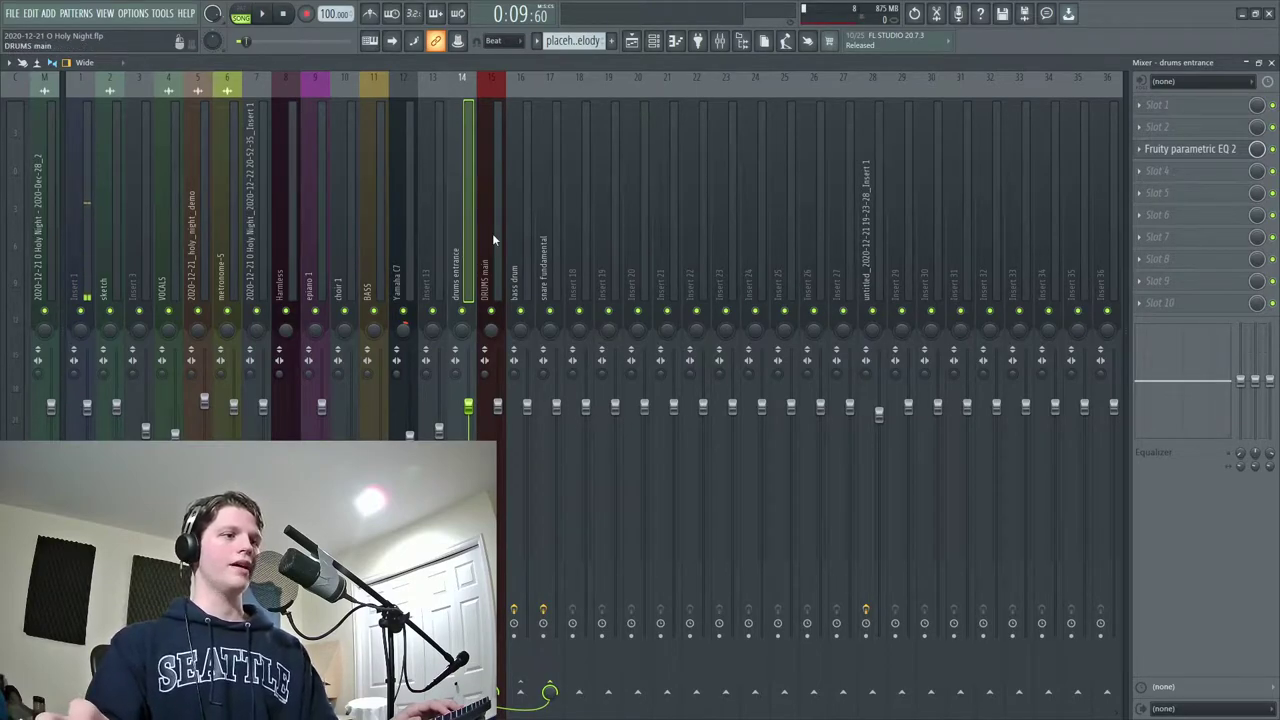
{"action": "left_click", "coordinate": [530, 250]}
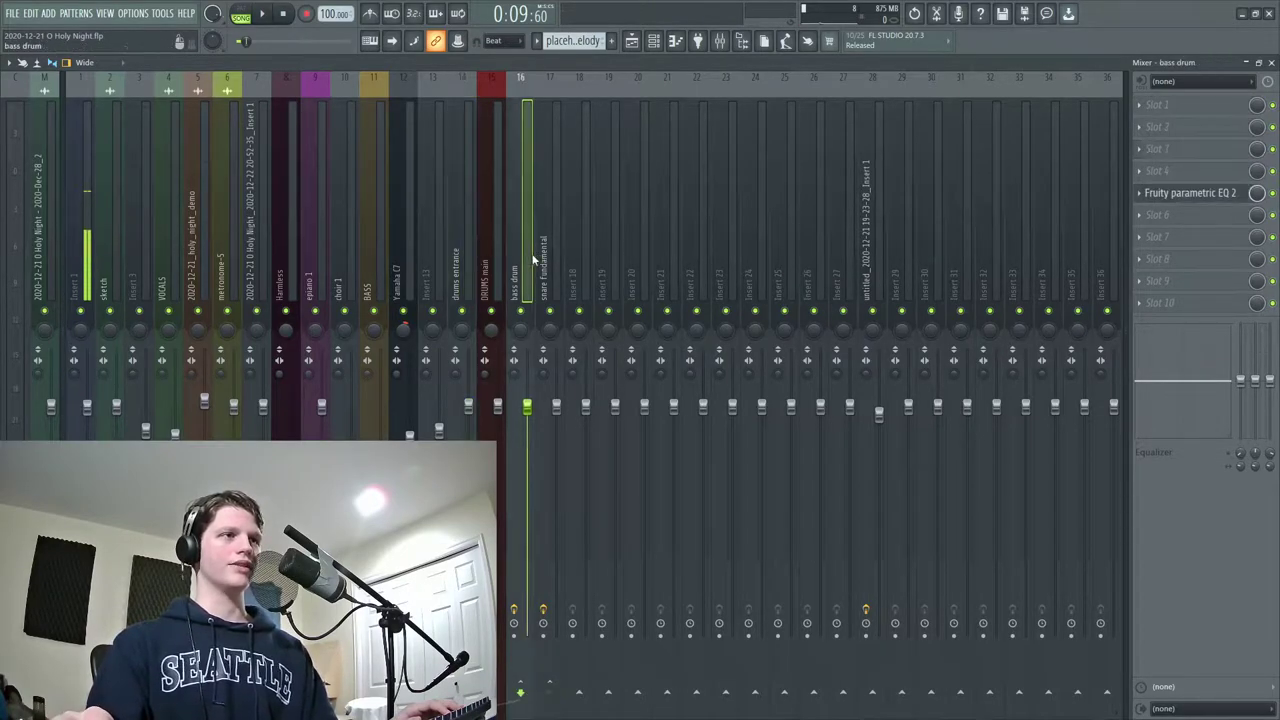
{"action": "left_click", "coordinate": [464, 250]}
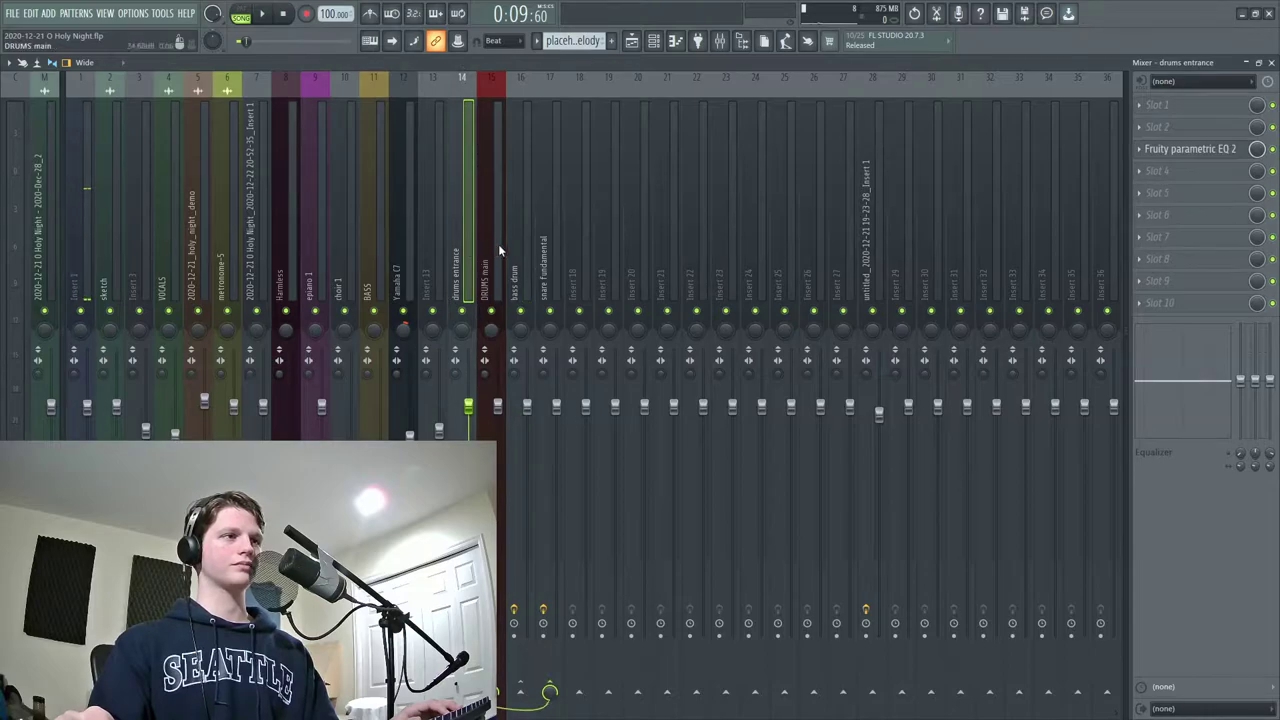
{"action": "left_click", "coordinate": [496, 245]}
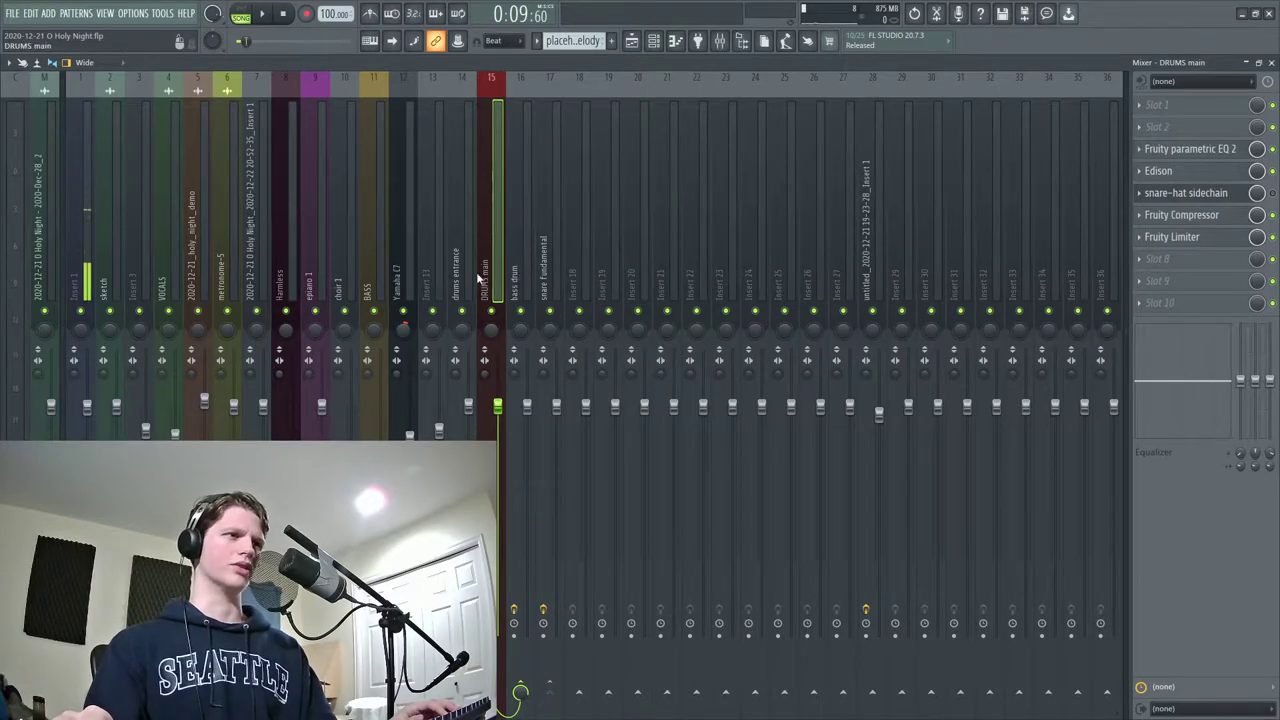
{"action": "left_click", "coordinate": [515, 262]}
{"action": "left_click", "coordinate": [498, 244]}
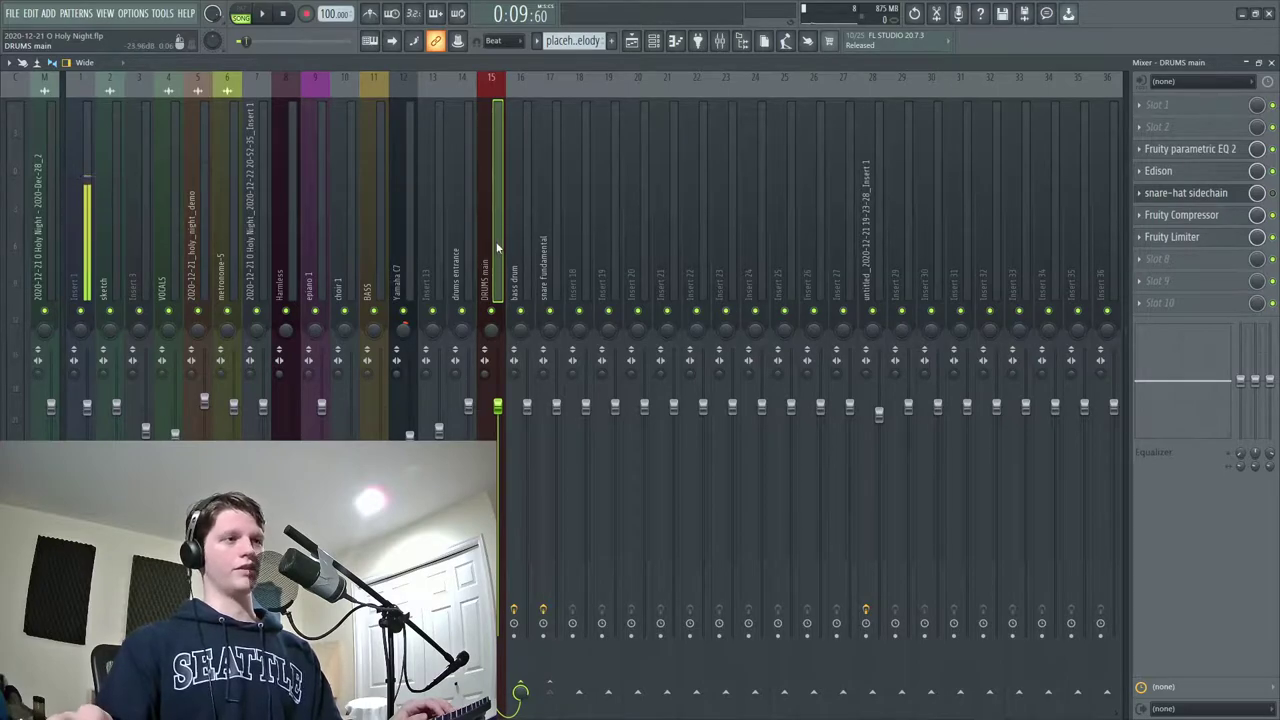
{"action": "left_click", "coordinate": [518, 262]}
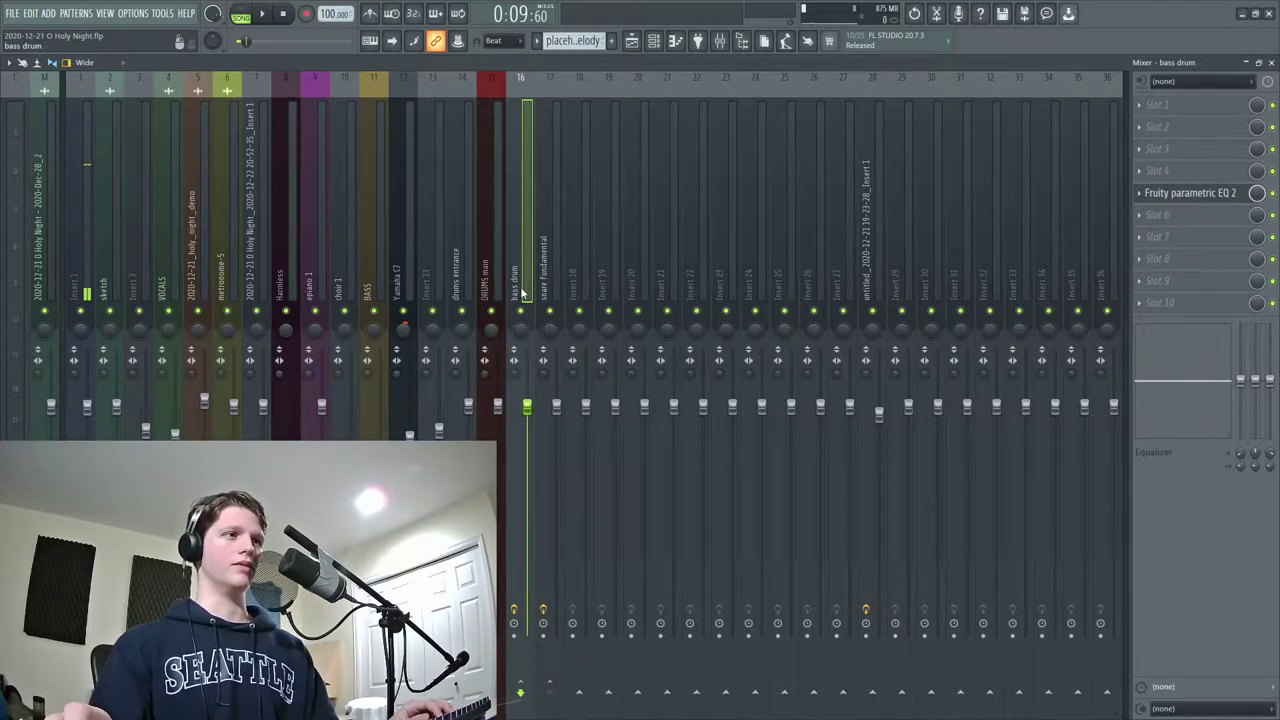
Go through the drum inserts again, from drums entrance via DRUMS main and bass drum to snare fundamental.
{"action": "left_click", "coordinate": [456, 268]}
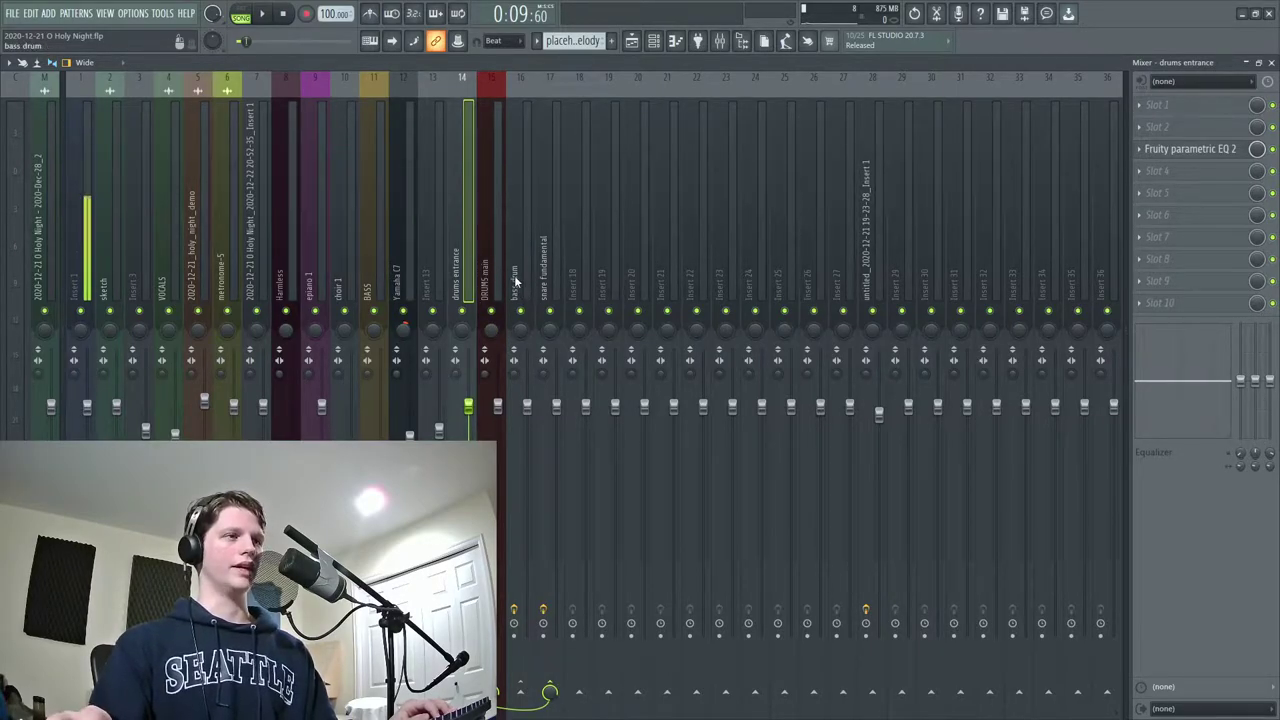
{"action": "left_click", "coordinate": [515, 280]}
{"action": "left_click", "coordinate": [502, 268]}
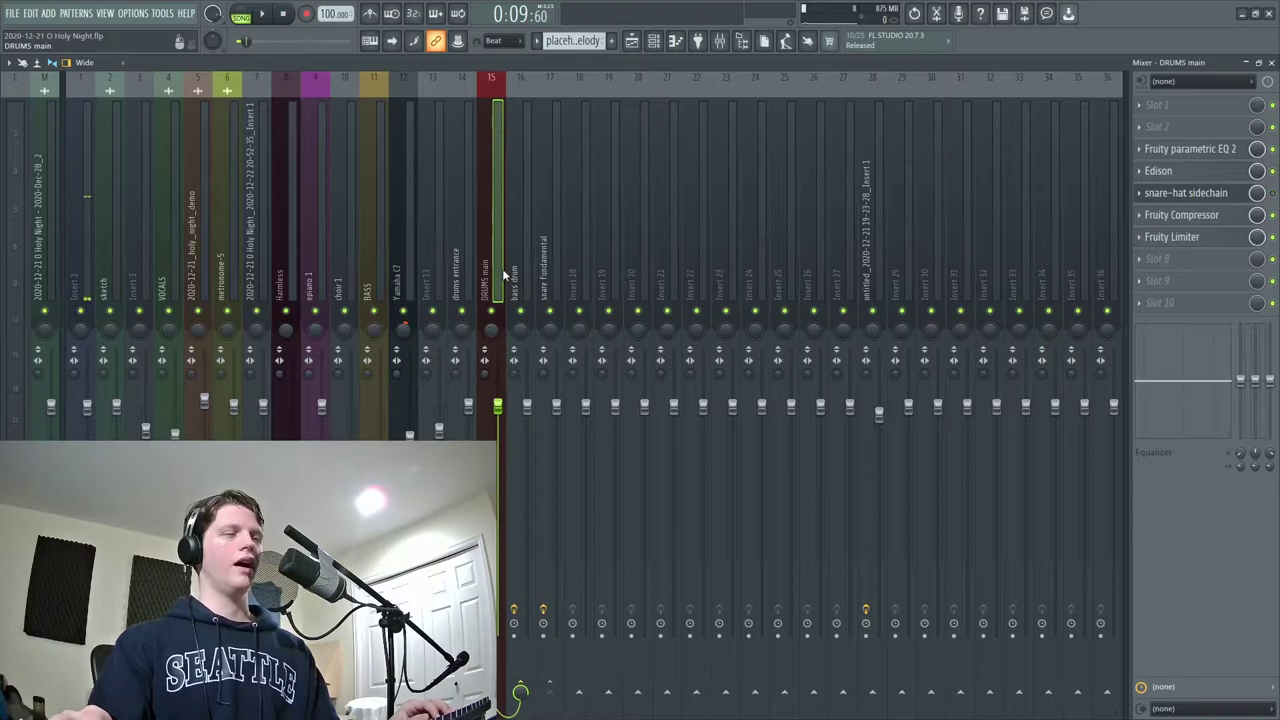
{"action": "left_click", "coordinate": [516, 269]}
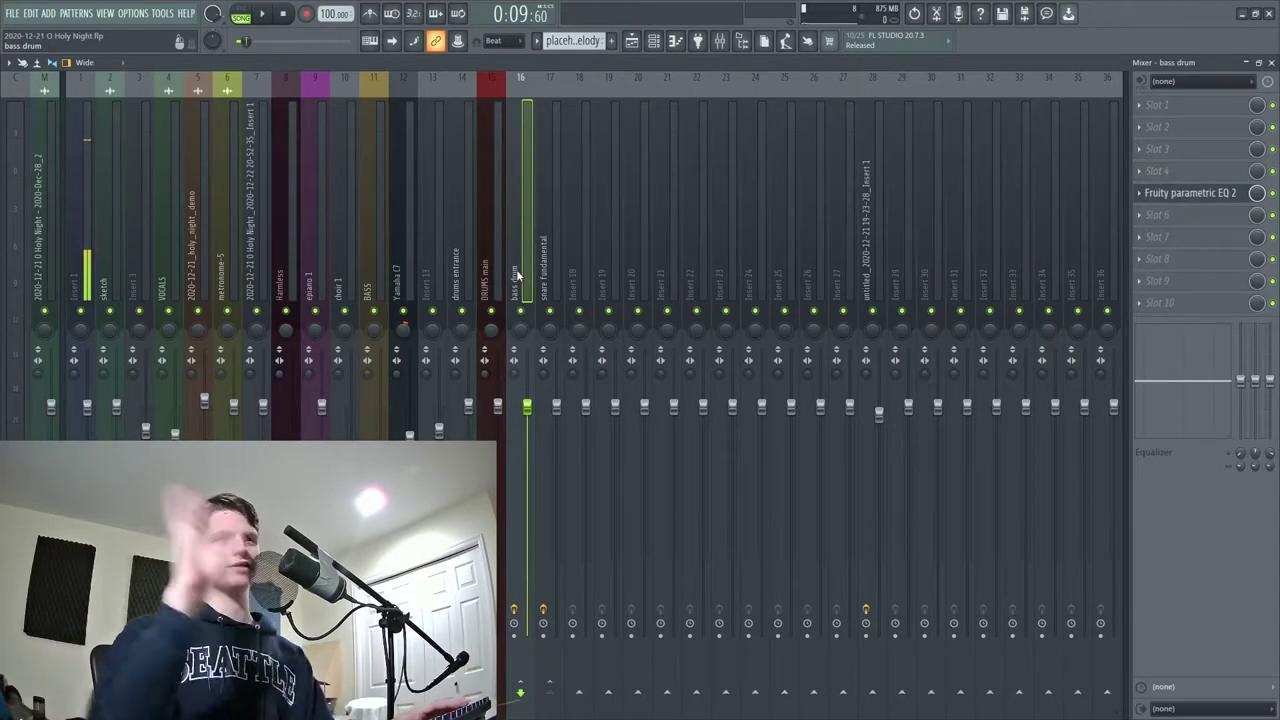
{"action": "left_click", "coordinate": [494, 267]}
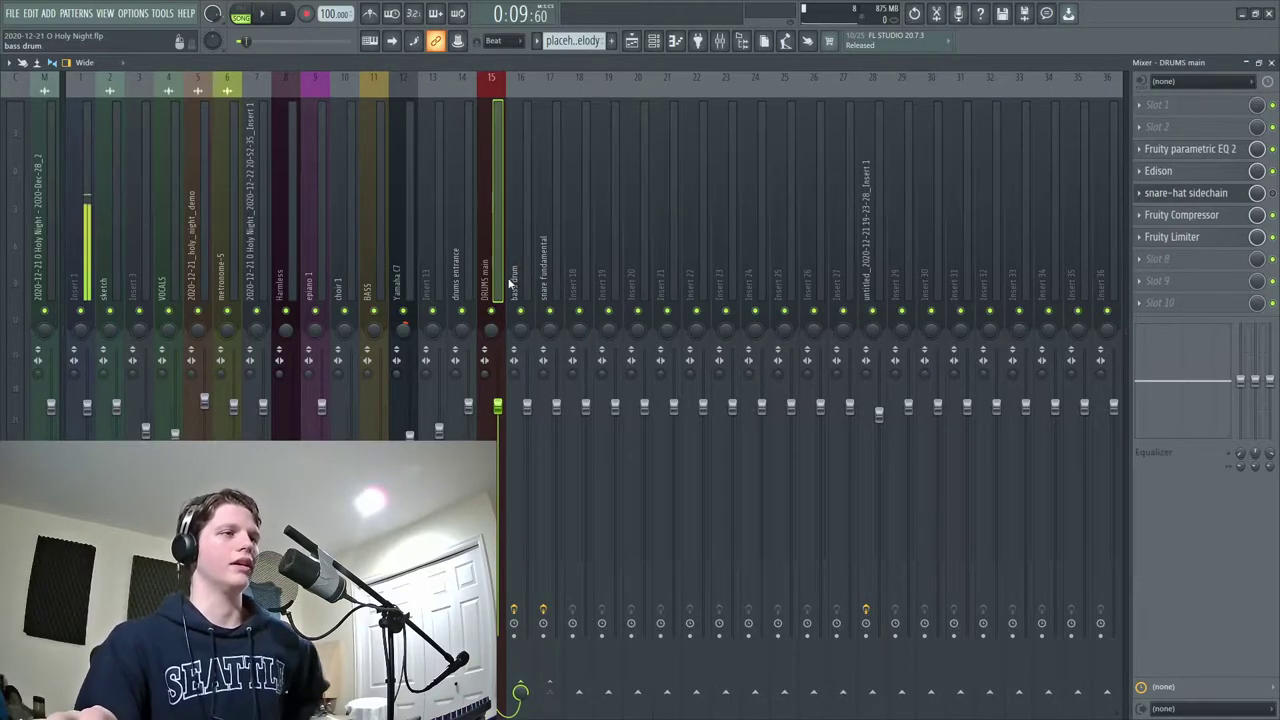
{"action": "left_click", "coordinate": [455, 258]}
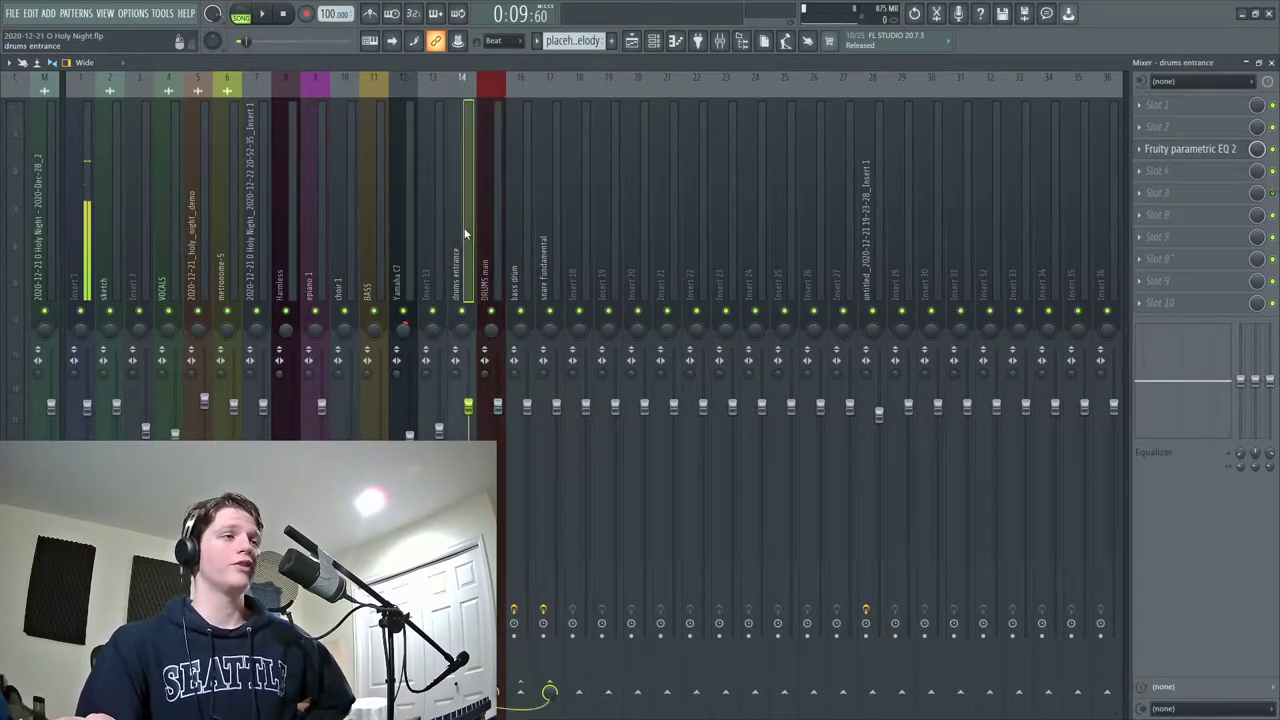
{"action": "left_click", "coordinate": [504, 270]}
{"action": "left_click", "coordinate": [515, 270]}
{"action": "left_click", "coordinate": [540, 270]}
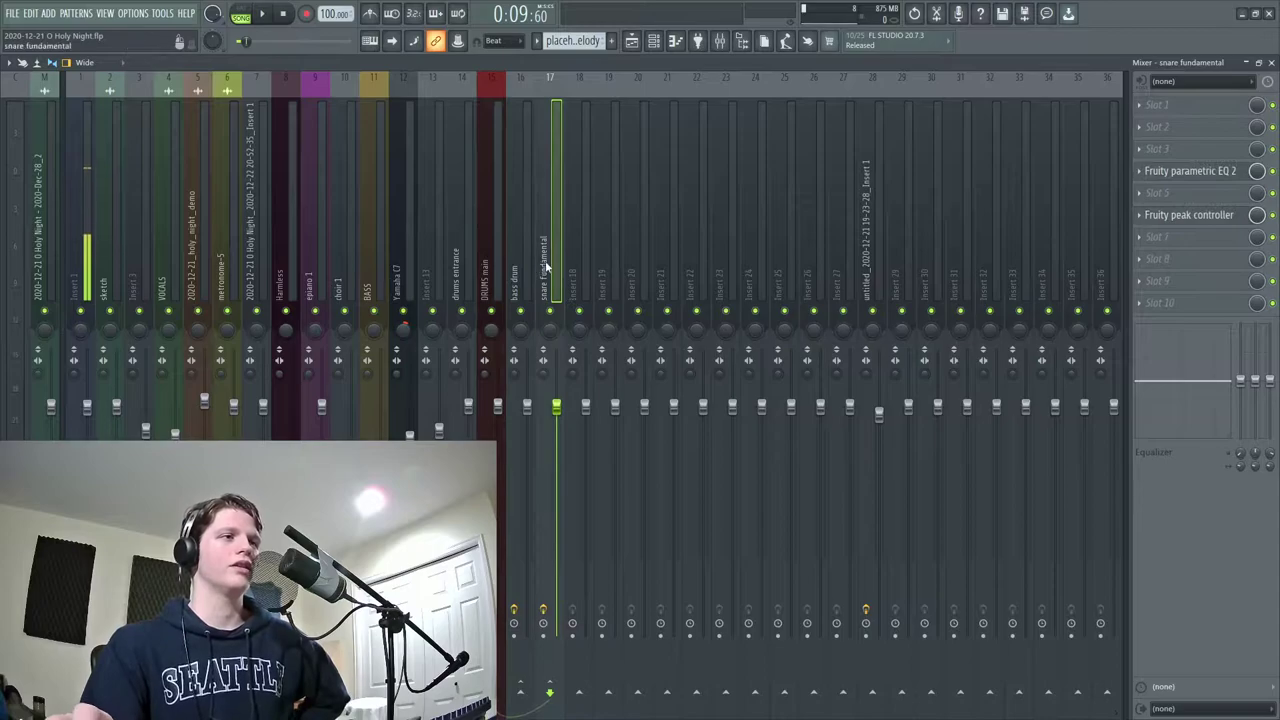
Open Fruity parametric EQ 2 on the bass drum insert to examine its low-pass curve.
{"action": "left_click", "coordinate": [517, 216]}
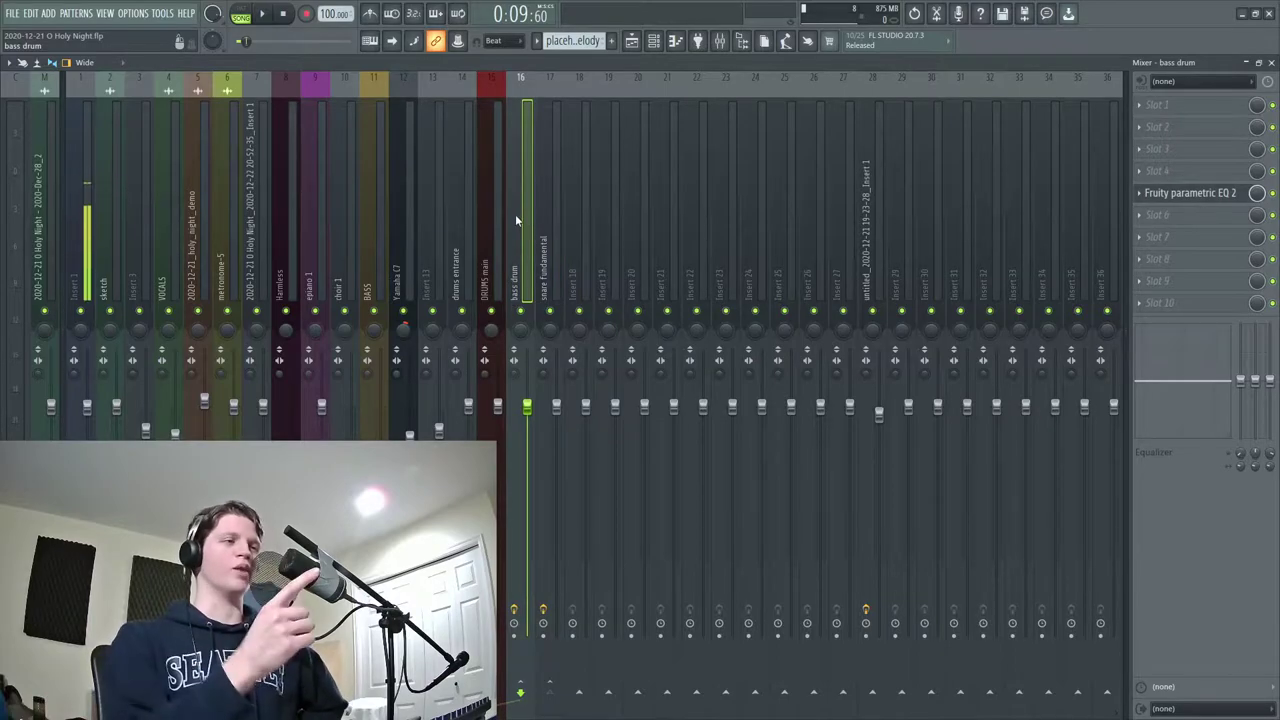
{"action": "left_click", "coordinate": [1177, 196]}
{"action": "left_click_drag", "start_coordinate": [749, 130], "coordinate": [744, 120]}
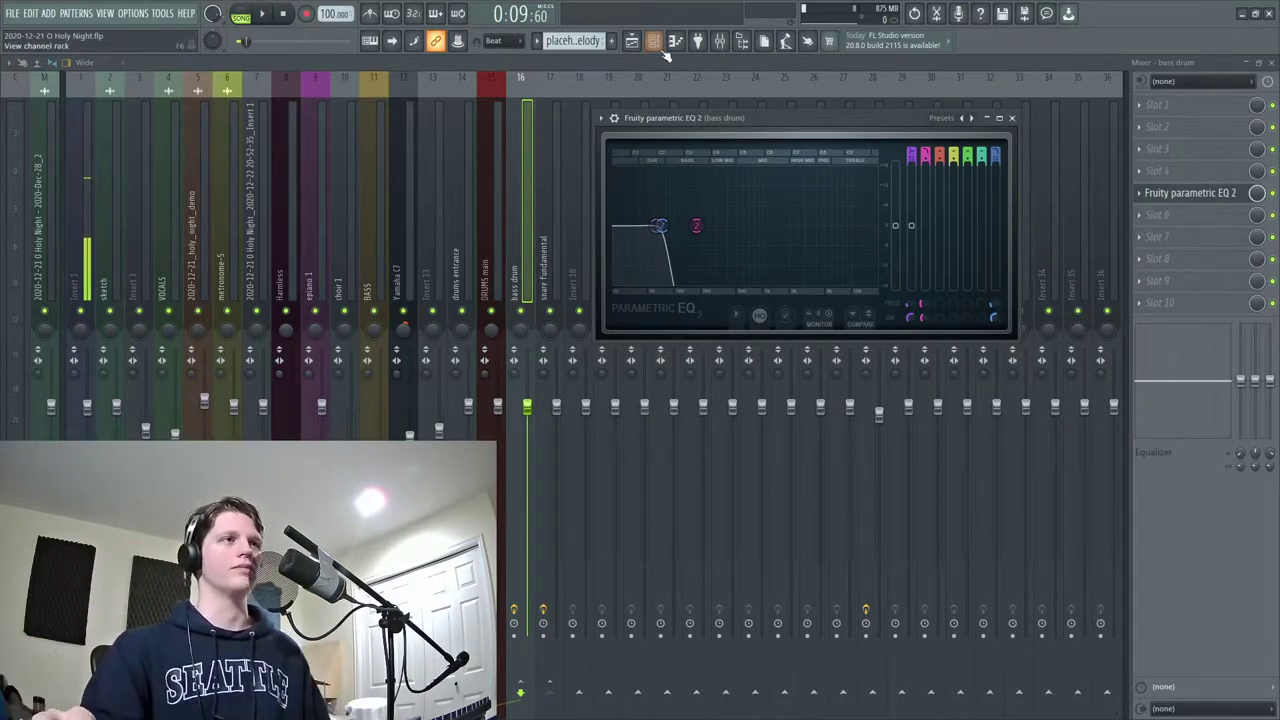
Return to the playlist, solo the drums on Track 5 and play them from their first clip before bar 5.
{"action": "left_click", "coordinate": [632, 40]}
{"action": "right_click", "coordinate": [66, 373]}
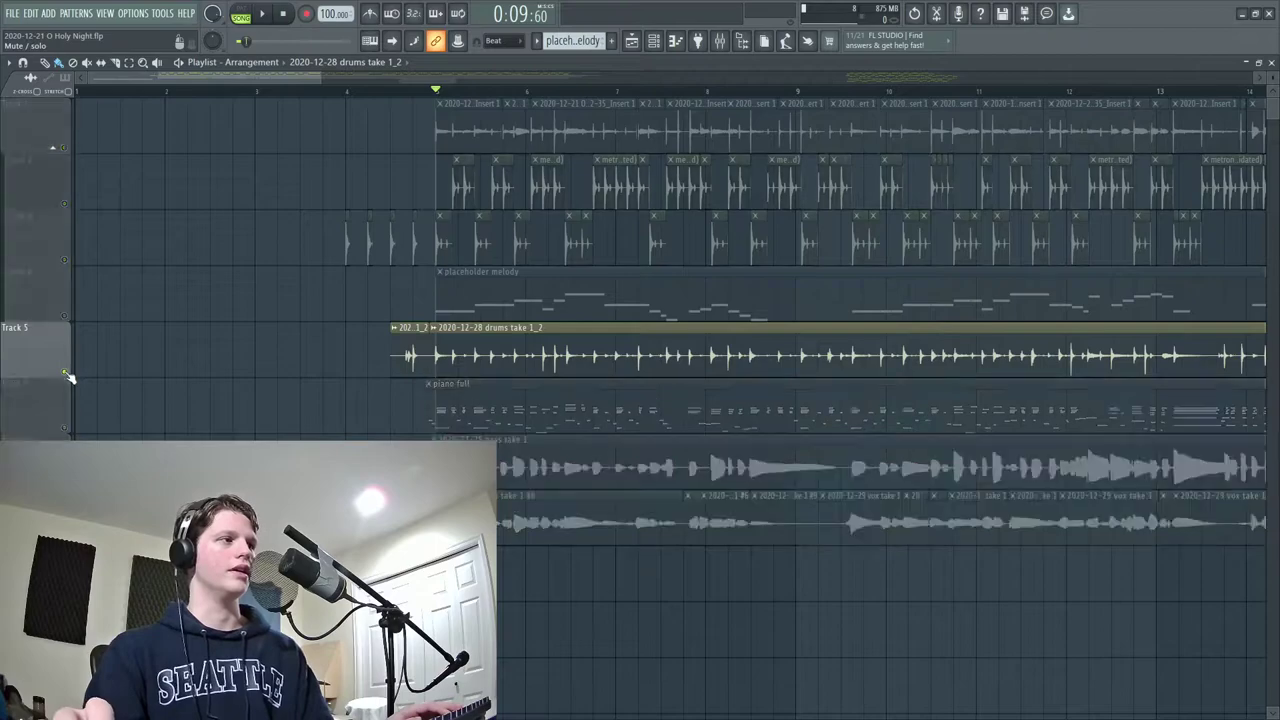
{"action": "key", "text": "space"}
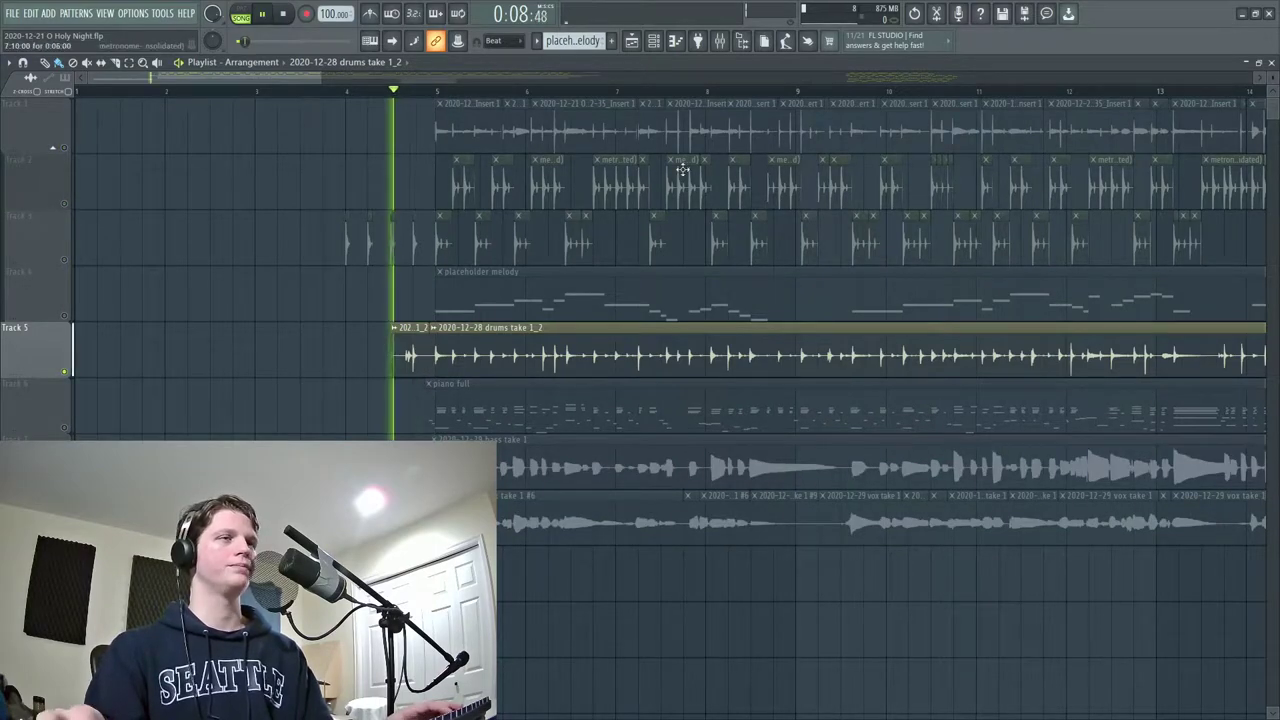
Watch the bass drum insert's Fruity parametric EQ 2 during drum playback, stop it and reselect the bass drum insert.
{"action": "left_click", "coordinate": [719, 40]}
{"action": "left_click", "coordinate": [1190, 192]}
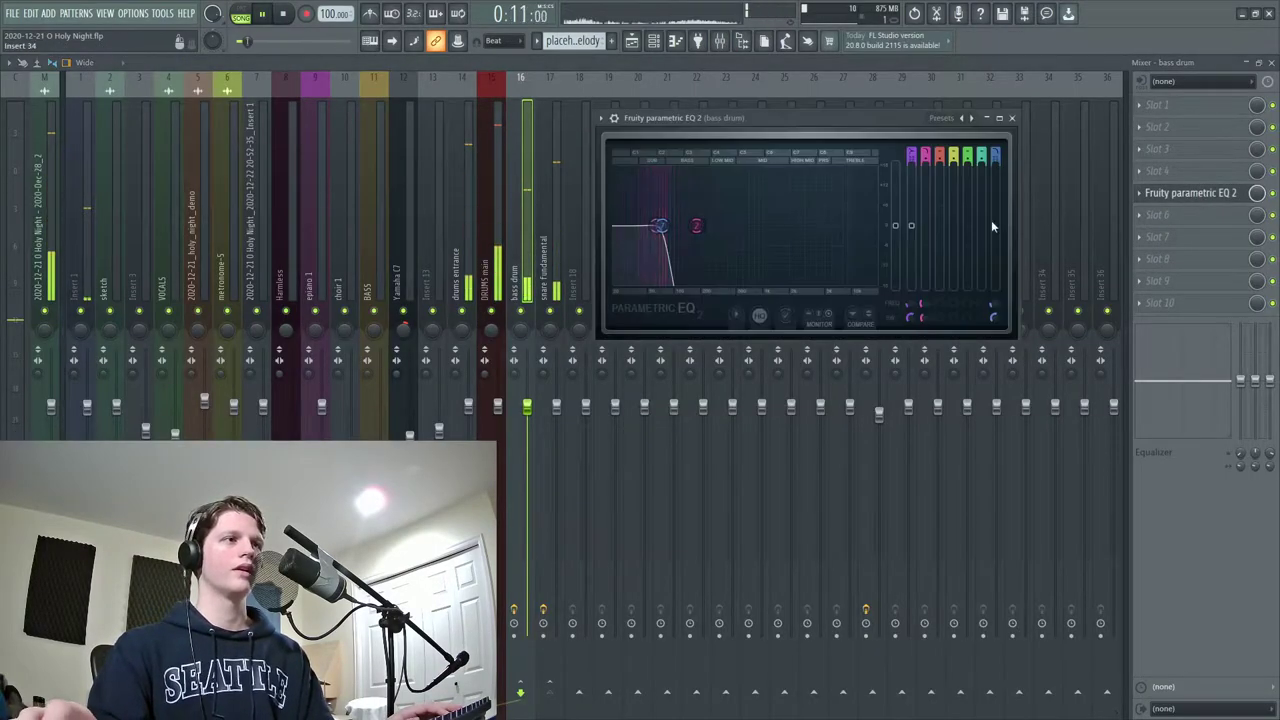
{"action": "left_click_drag", "start_coordinate": [713, 122], "coordinate": [776, 118]}
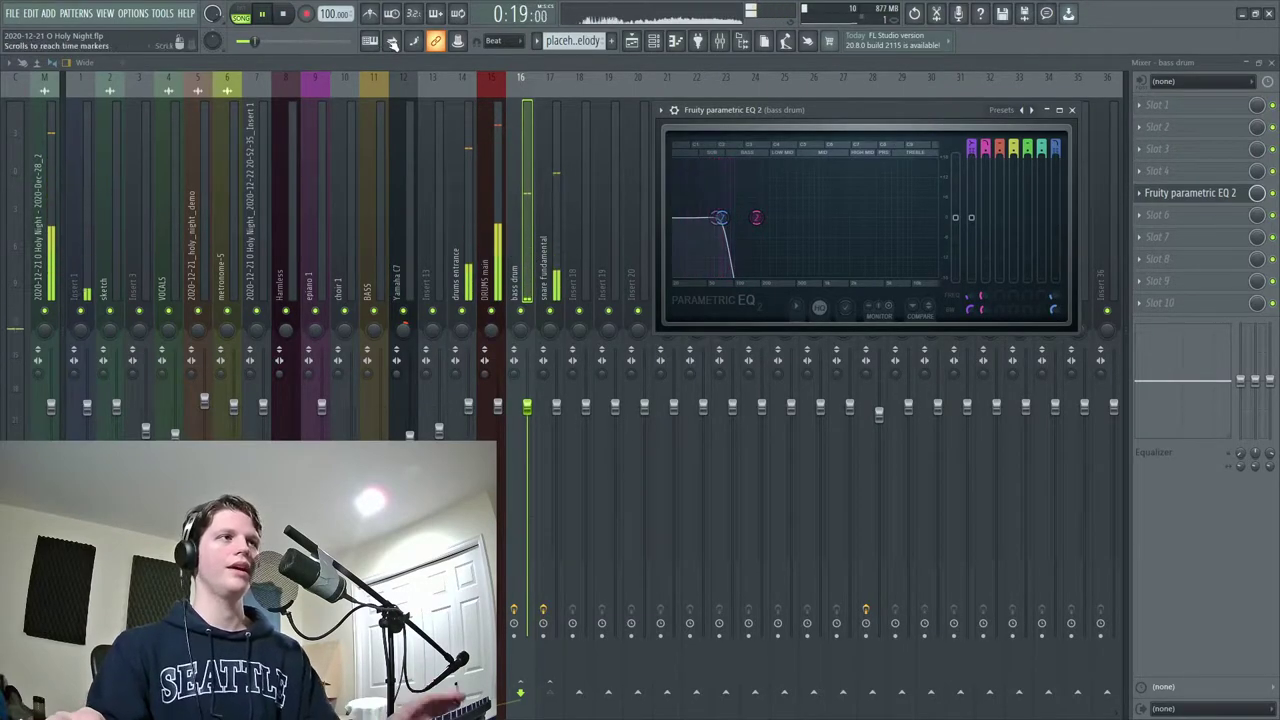
{"action": "key", "text": "space"}
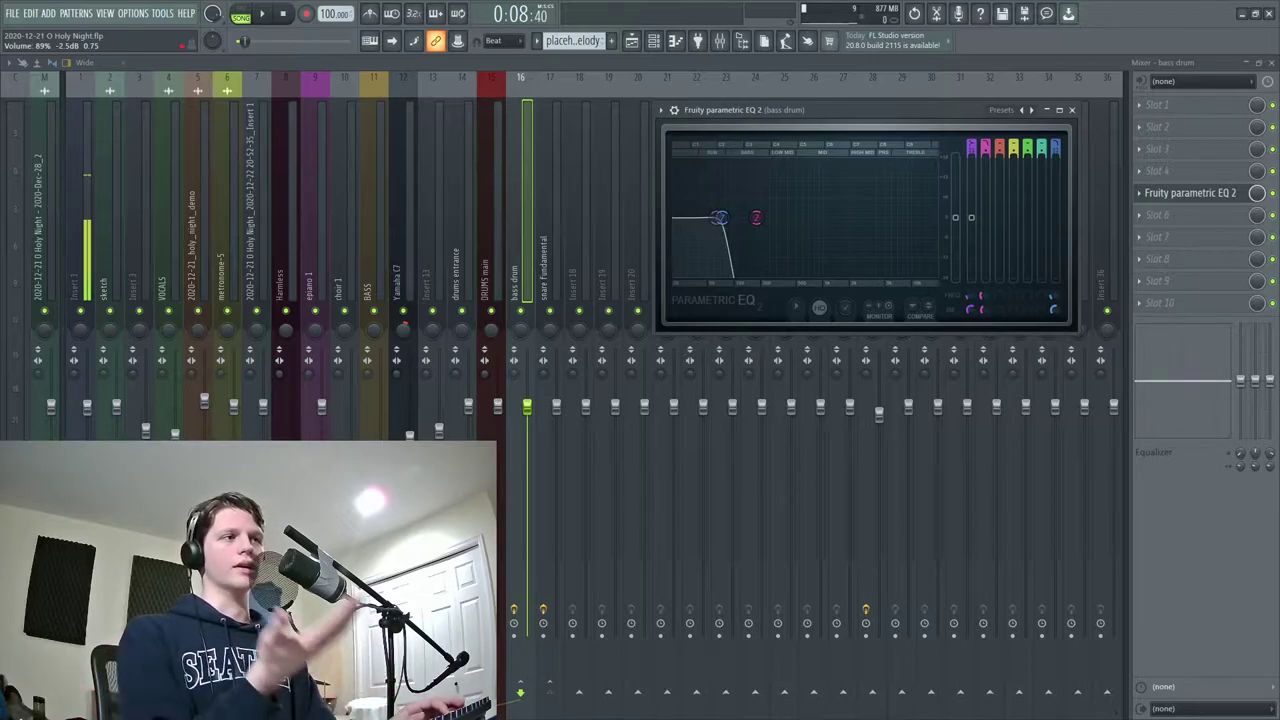
{"action": "left_click", "coordinate": [366, 250]}
{"action": "left_click", "coordinate": [518, 252]}
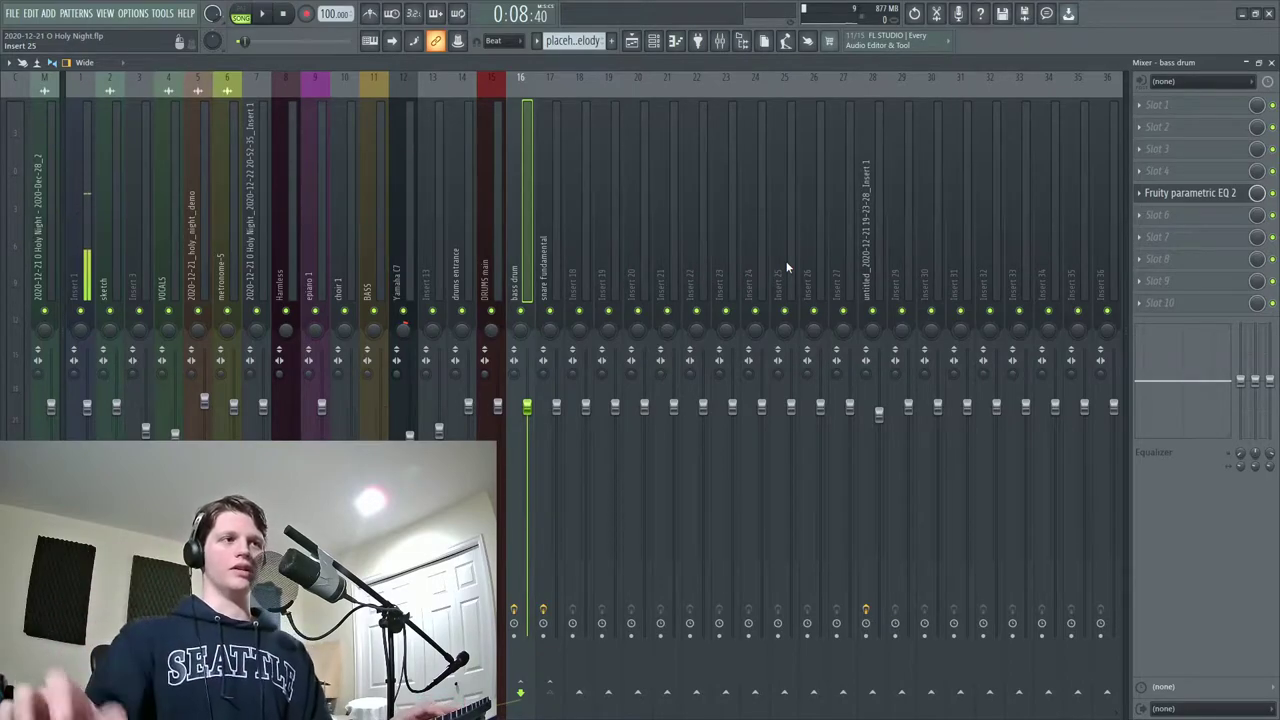
Open the bass drum insert's Fruity parametric EQ 2 and examine the low-pass curves of bands 7 and 2.
{"action": "left_click", "coordinate": [1185, 193]}
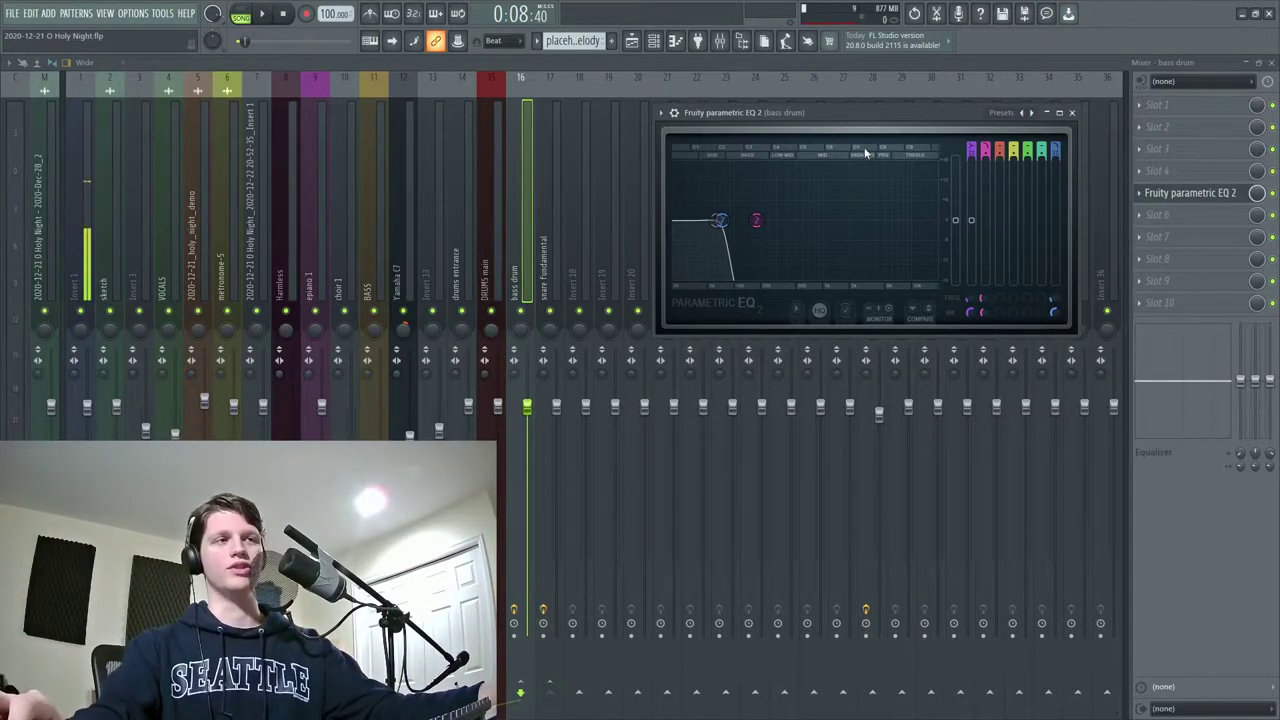
{"action": "left_click_drag", "start_coordinate": [846, 115], "coordinate": [831, 97]}
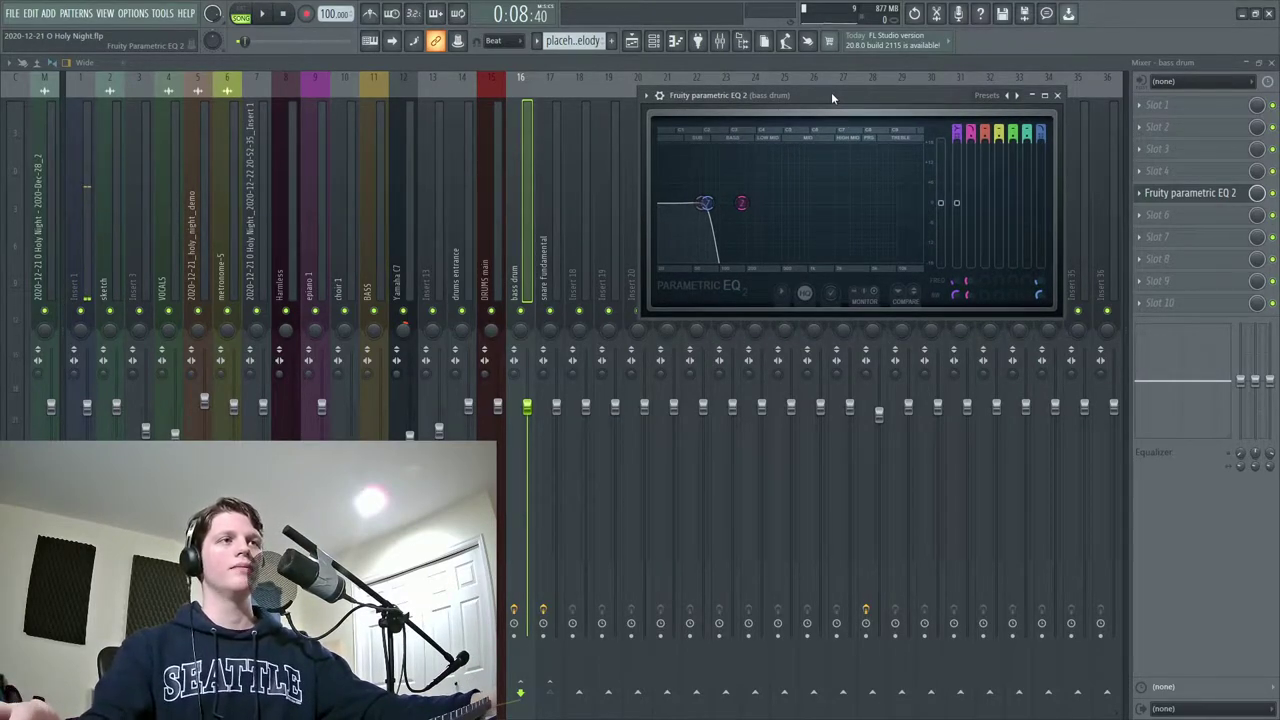
{"action": "left_click_drag", "start_coordinate": [714, 212], "coordinate": [722, 207]}
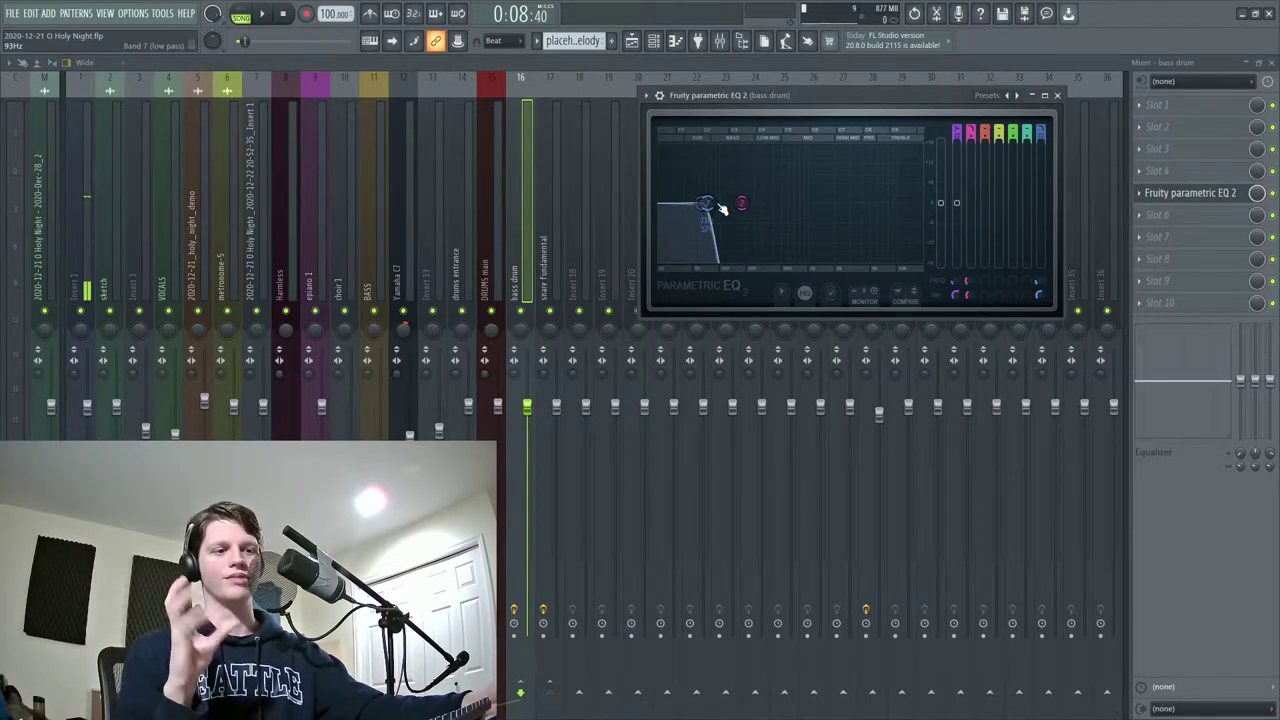
{"action": "left_click_drag", "start_coordinate": [722, 207], "coordinate": [723, 207]}
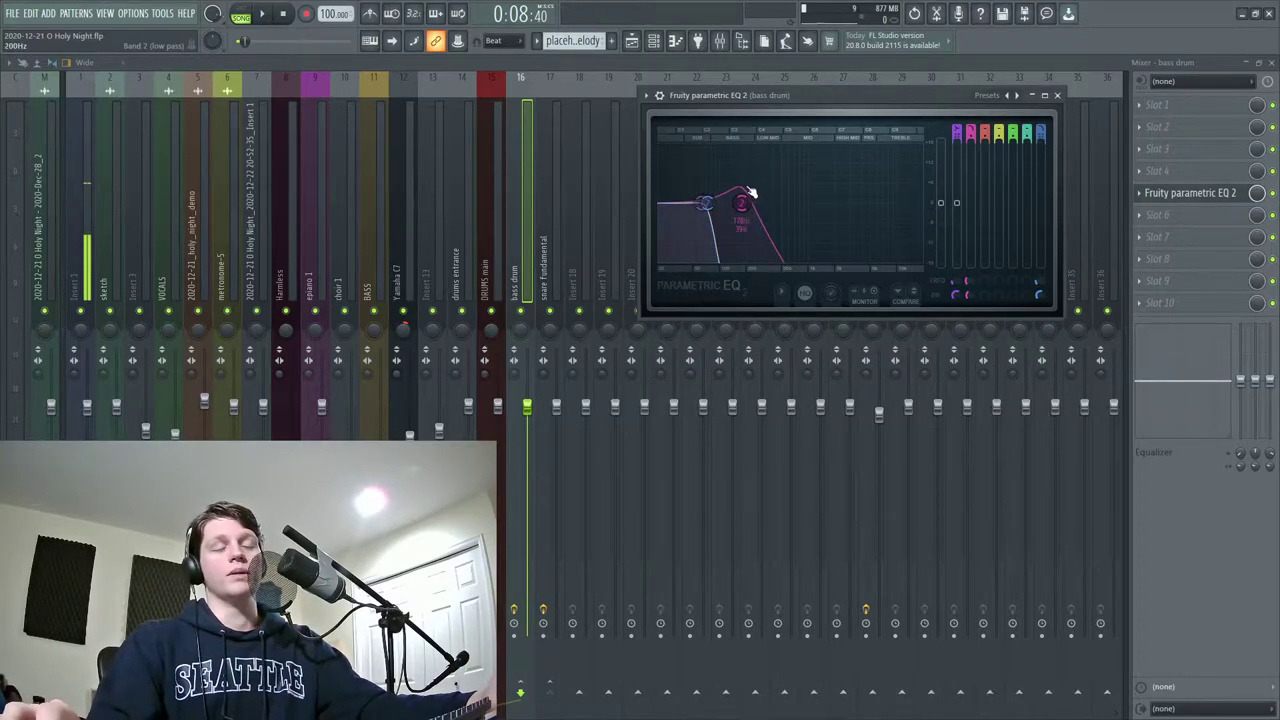
{"action": "mouse_move", "coordinate": [788, 108]}
{"action": "left_mouse_down"}
{"action": "mouse_move", "coordinate": [780, 121]}
{"action": "mouse_move", "coordinate": [785, 106]}
{"action": "mouse_move", "coordinate": [770, 110]}
{"action": "left_mouse_up"}
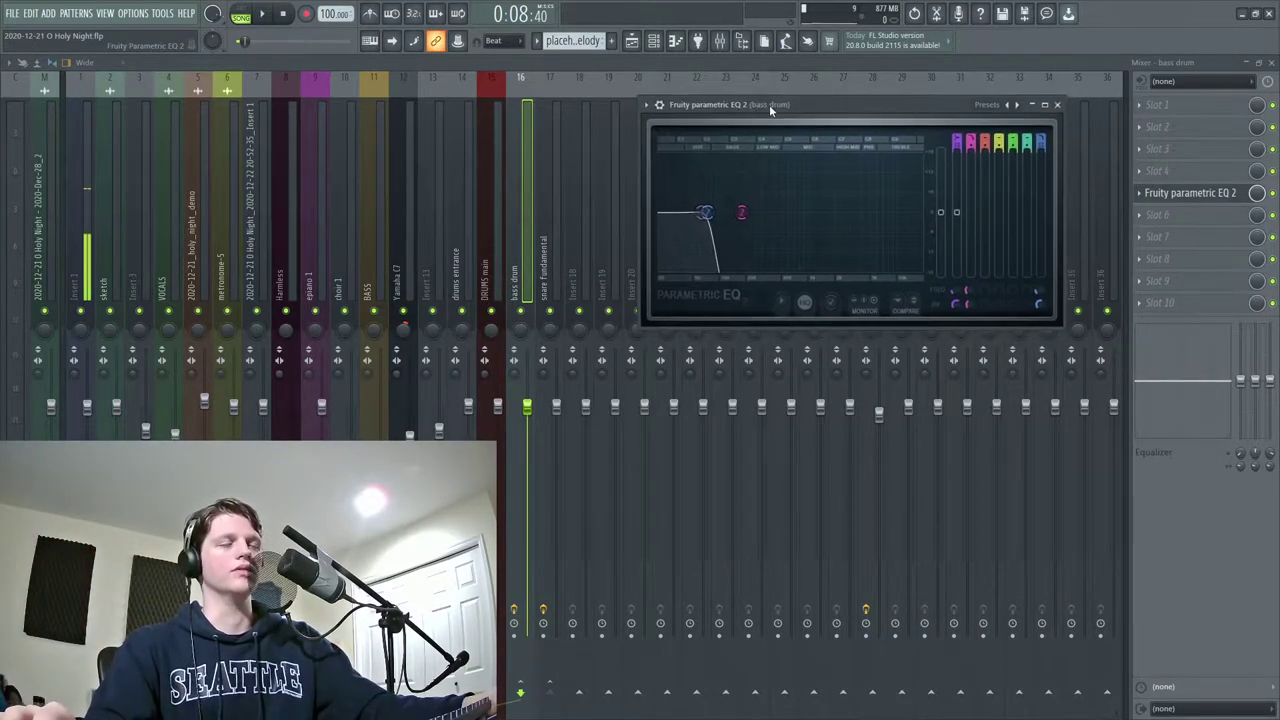
Open Fruity parametric EQ 2 on the snare fundamental insert and watch its narrow low-frequency peak while playing the drums.
{"action": "left_click", "coordinate": [548, 240]}
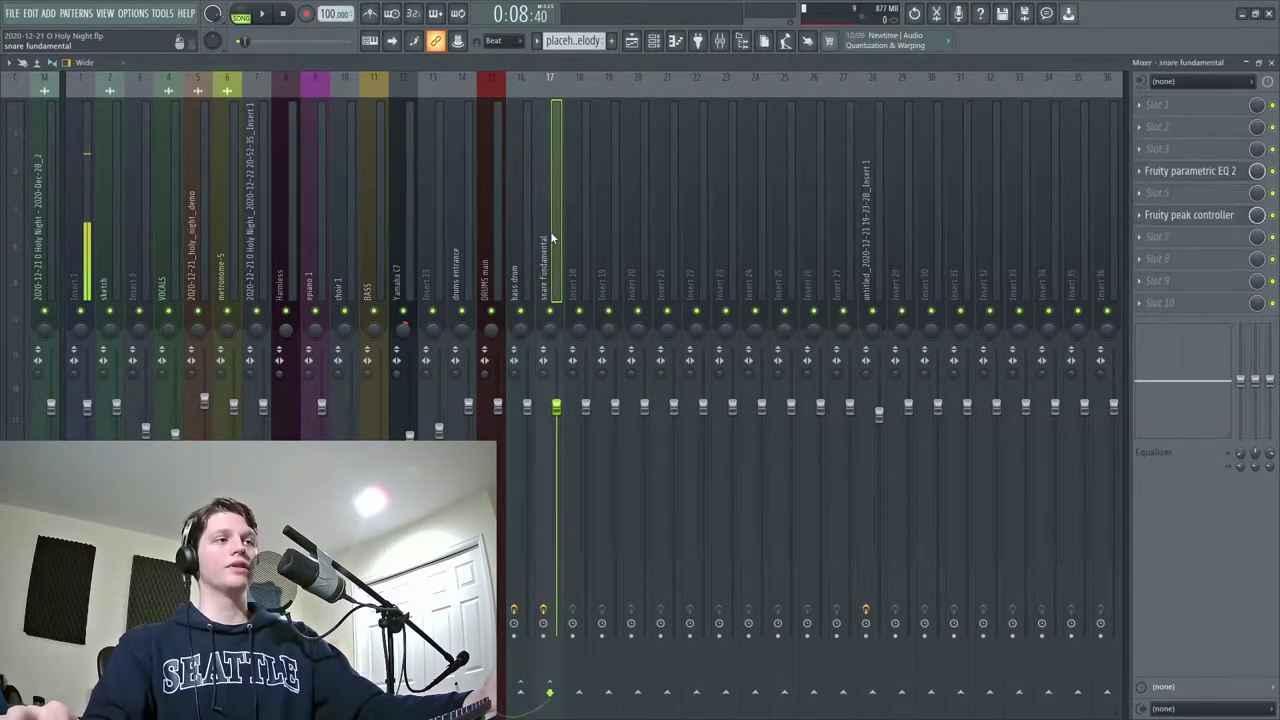
{"action": "left_click", "coordinate": [1199, 173]}
{"action": "left_click_drag", "start_coordinate": [357, 164], "coordinate": [793, 140]}
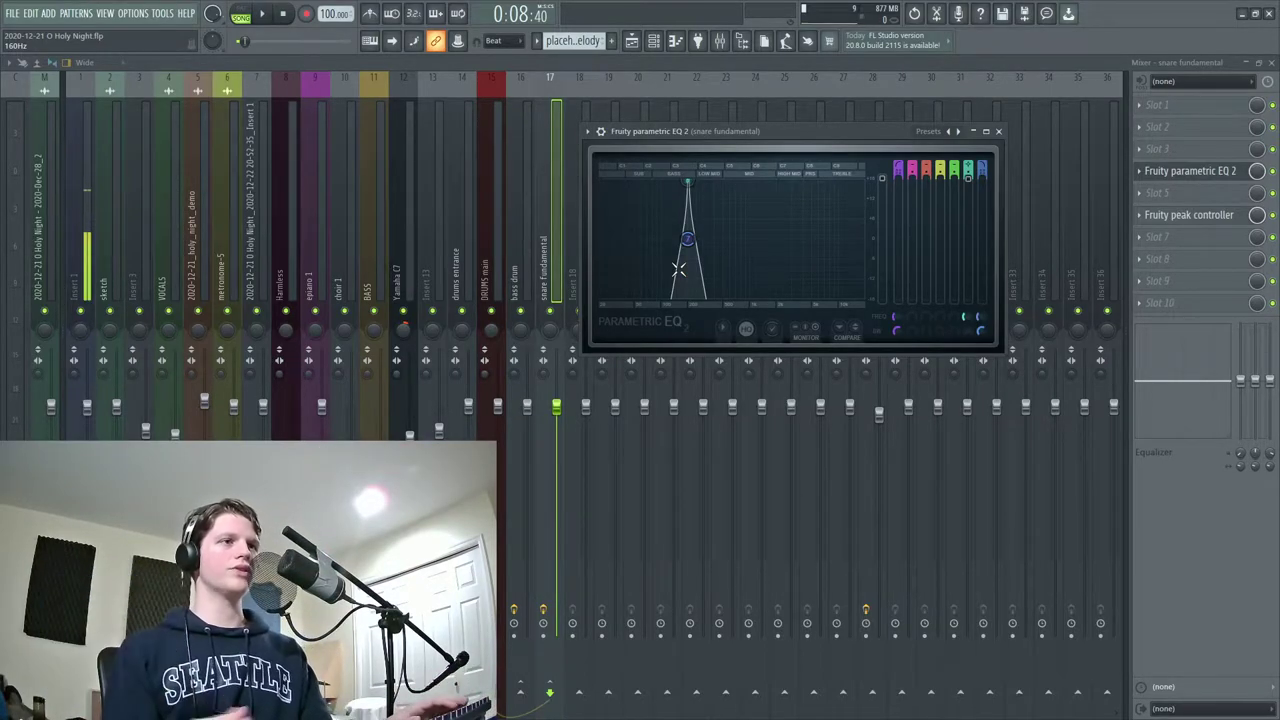
{"action": "key", "text": "space"}
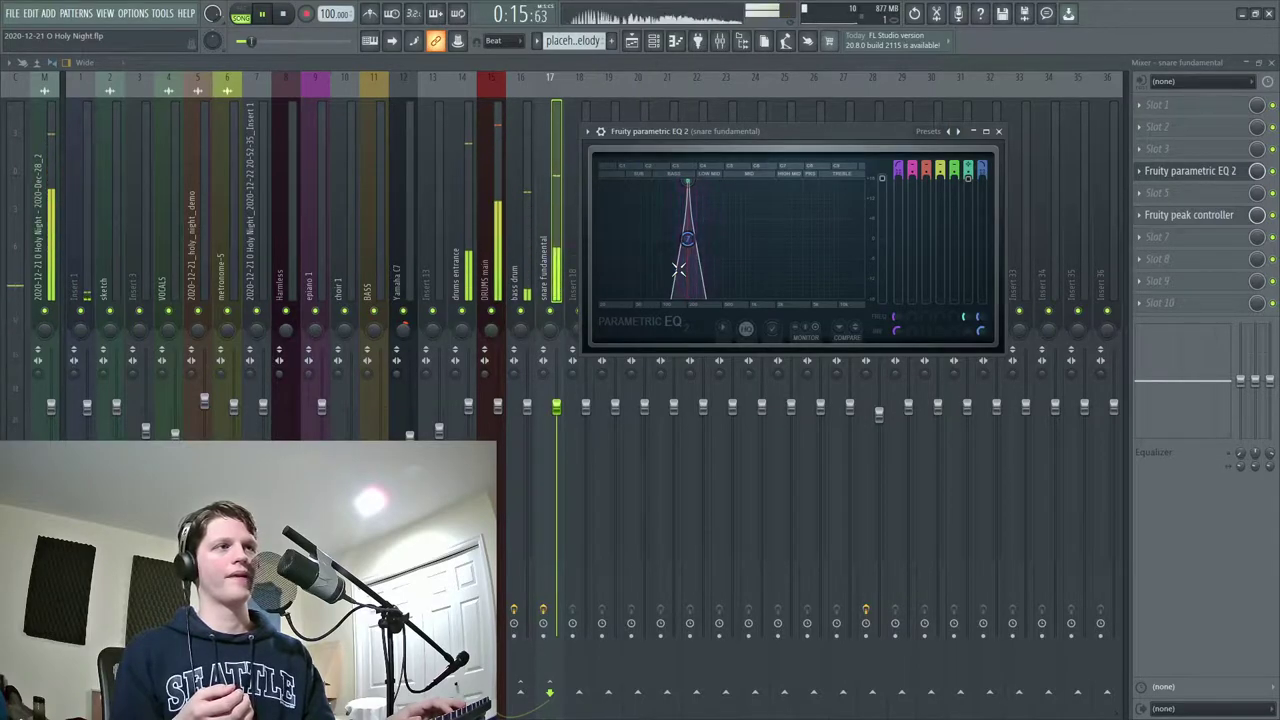
{"action": "key", "text": "space"}
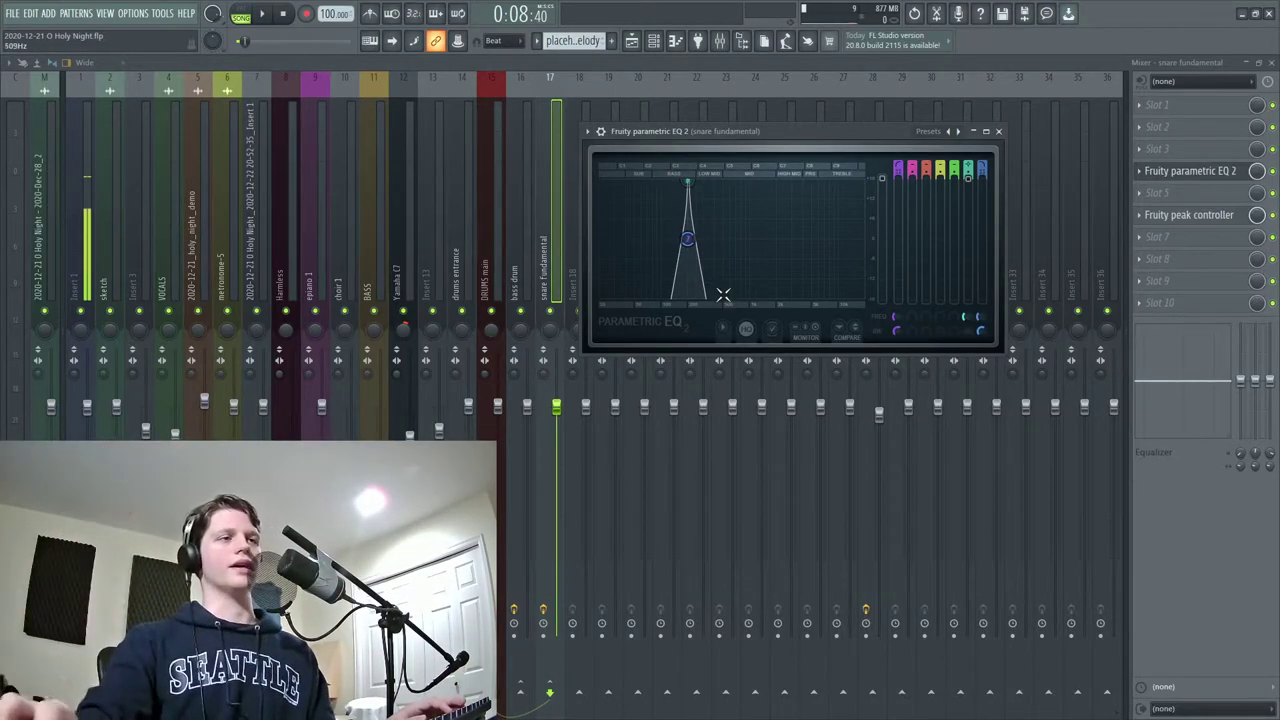
{"action": "key", "text": "space"}
{"action": "key", "text": "space"}
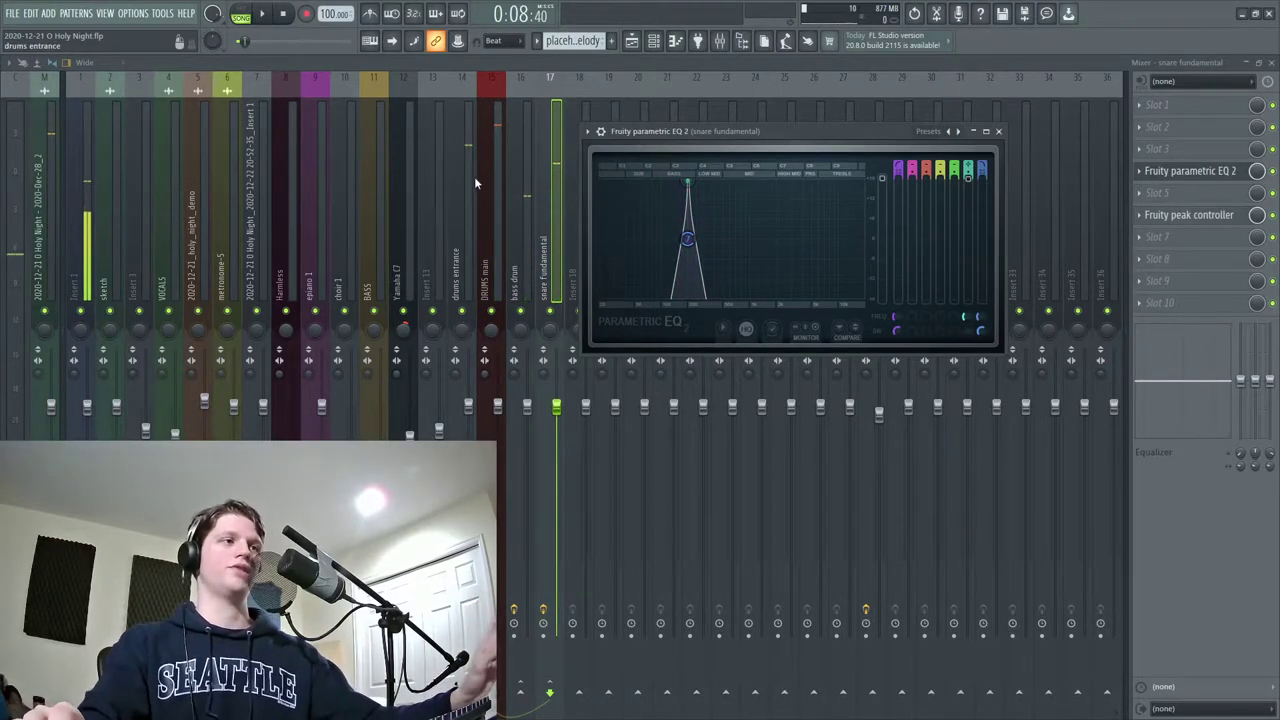
Open Fruity peak controller on the snare fundamental insert to examine its peak and LFO settings.
{"action": "left_click", "coordinate": [488, 180]}
{"action": "left_click", "coordinate": [552, 208]}
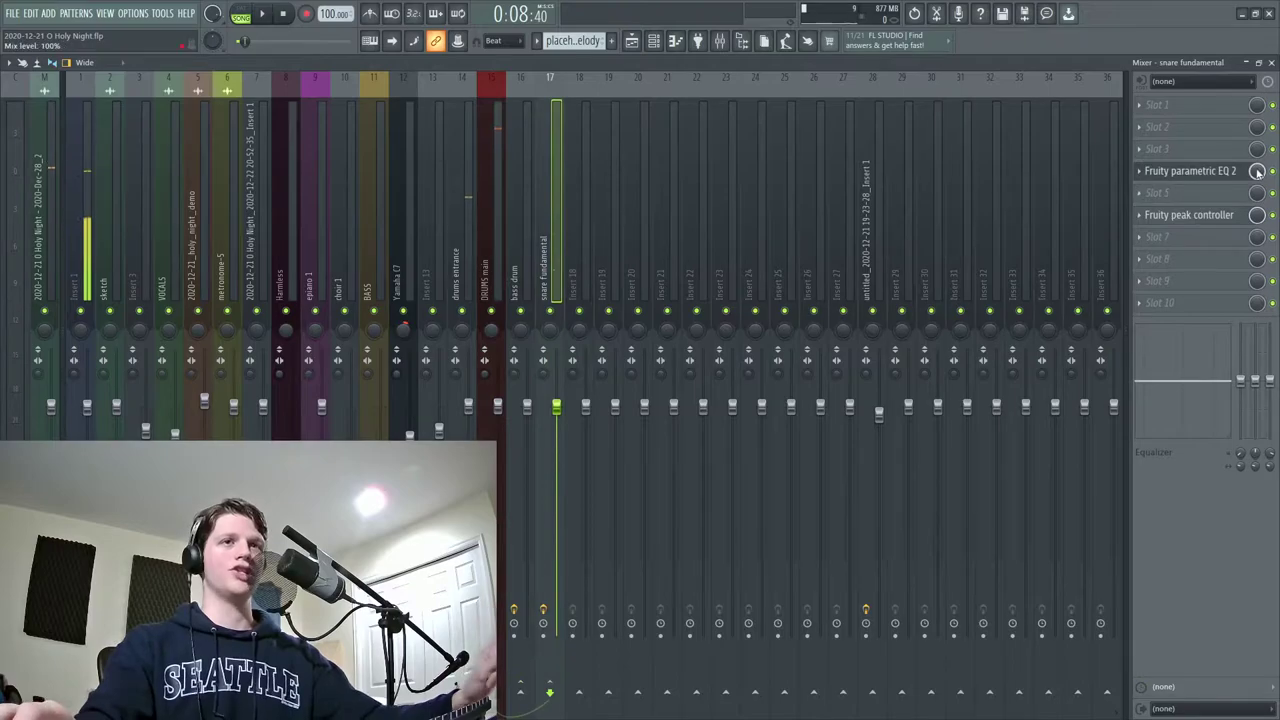
{"action": "left_click", "coordinate": [1200, 215]}
{"action": "left_click_drag", "start_coordinate": [740, 169], "coordinate": [840, 150]}
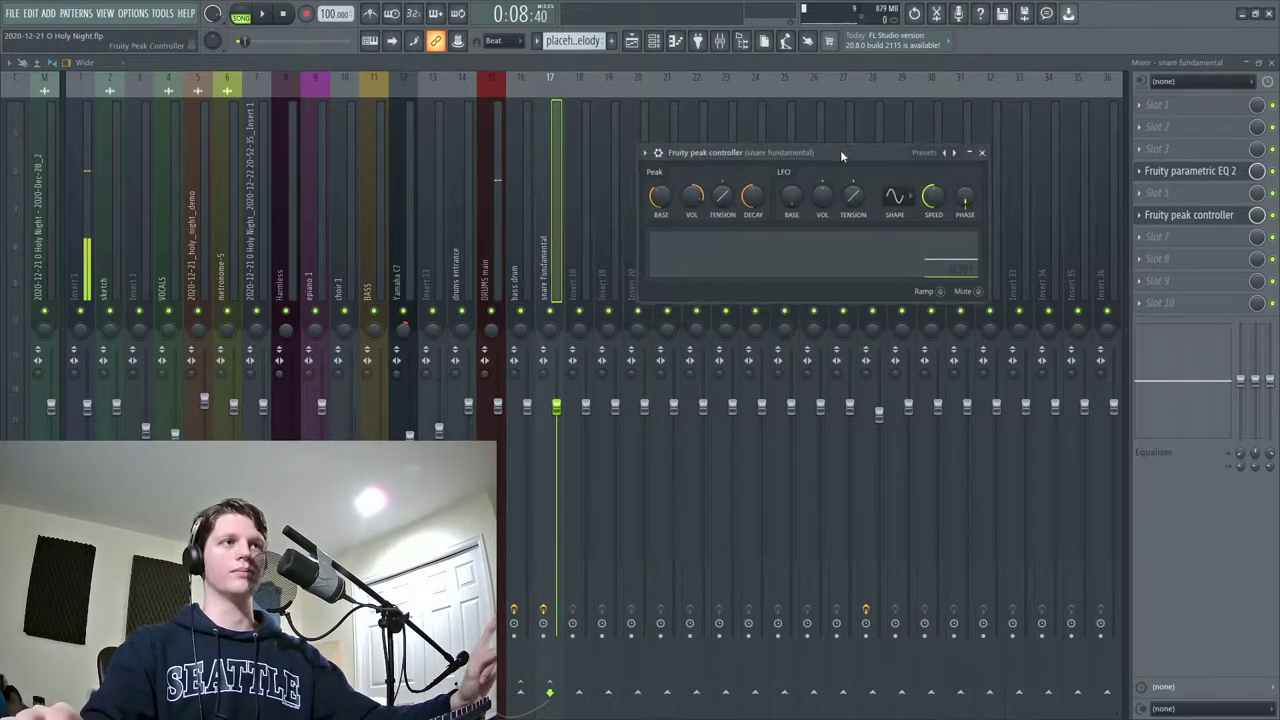
Enable and open the snare-hat sidechain EQ on DRUMS main, and watch its band 7 high shelf while playing the drums.
{"action": "left_click", "coordinate": [492, 218]}
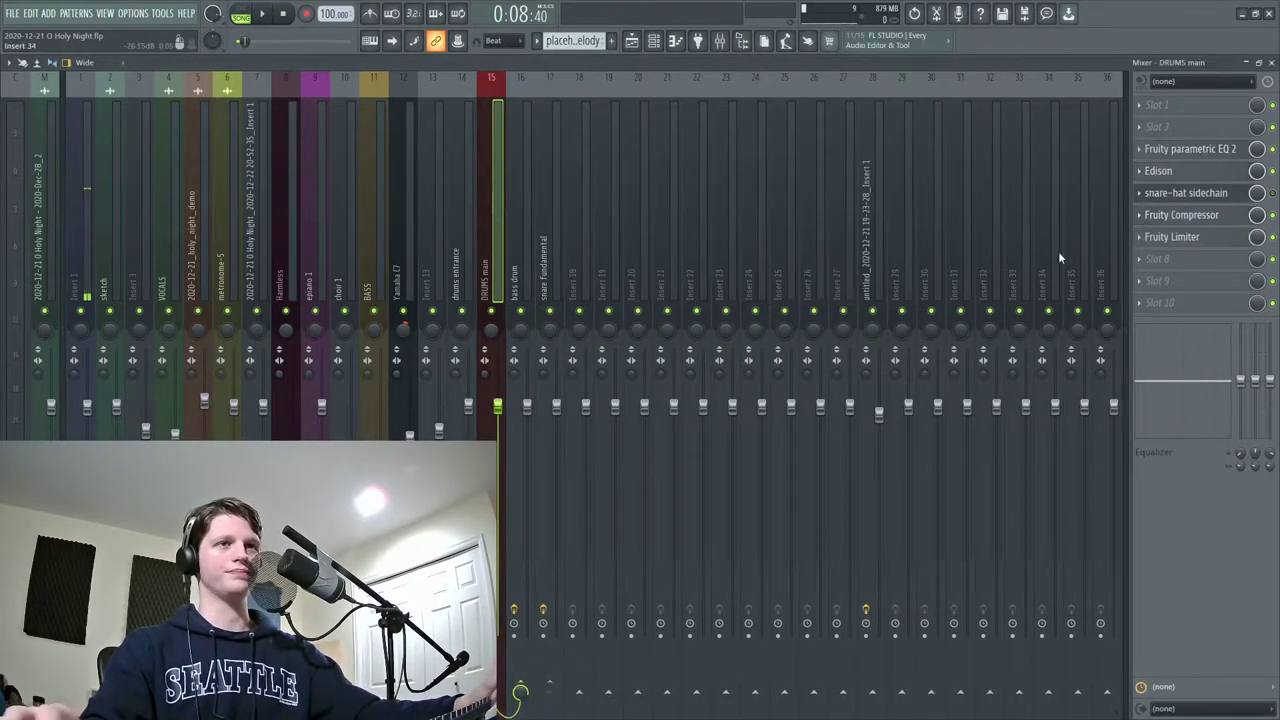
{"action": "left_click", "coordinate": [1210, 193]}
{"action": "left_click", "coordinate": [1186, 193]}
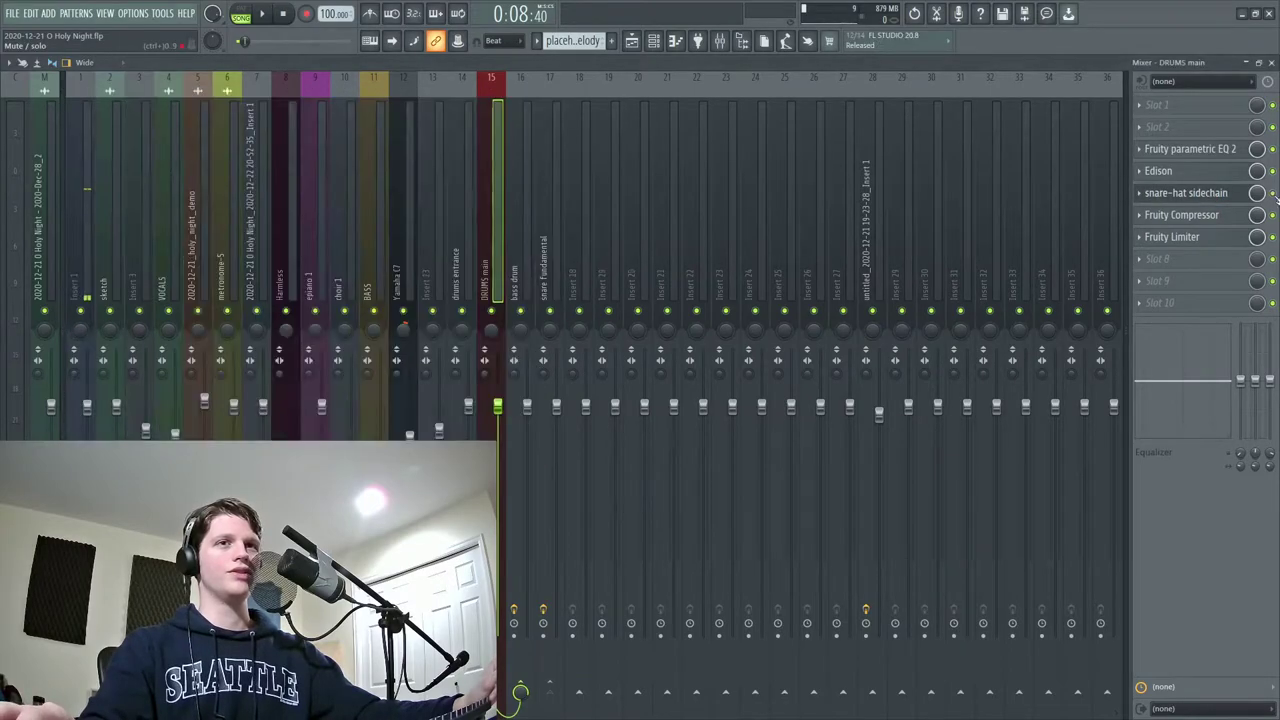
{"action": "left_click", "coordinate": [1186, 193]}
{"action": "left_click_drag", "start_coordinate": [456, 298], "coordinate": [458, 309]}
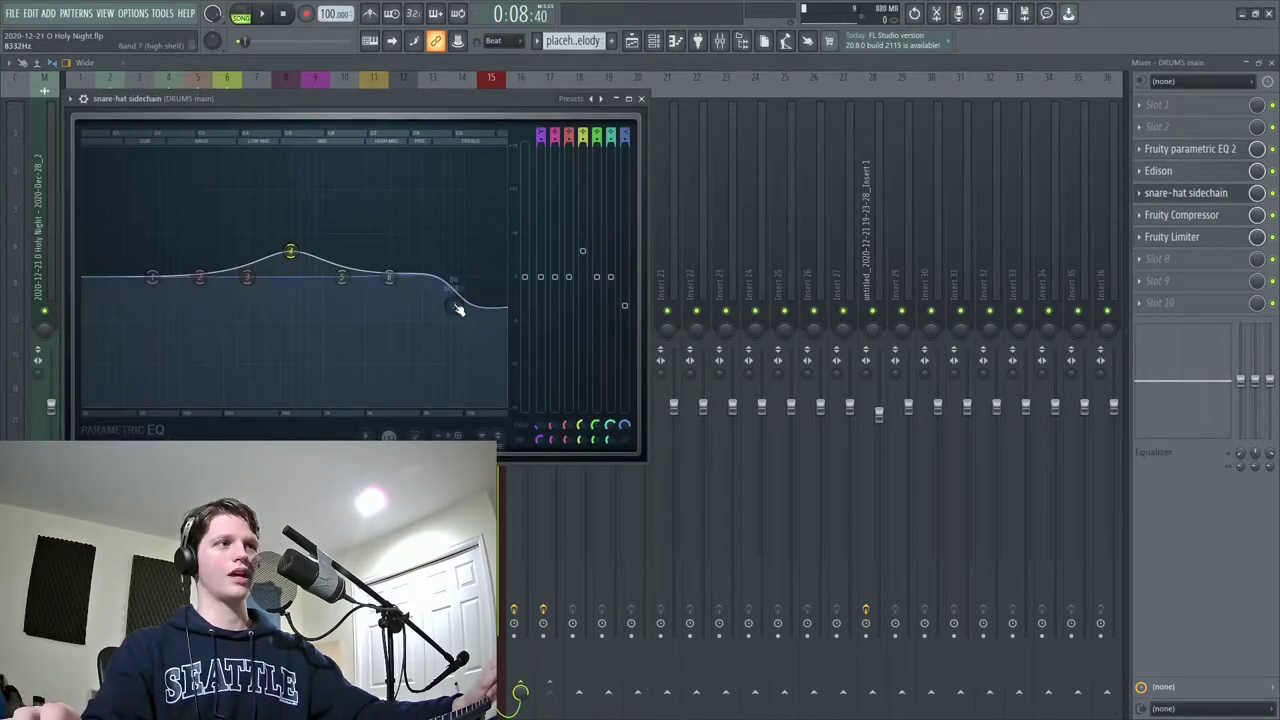
{"action": "key", "text": "space"}
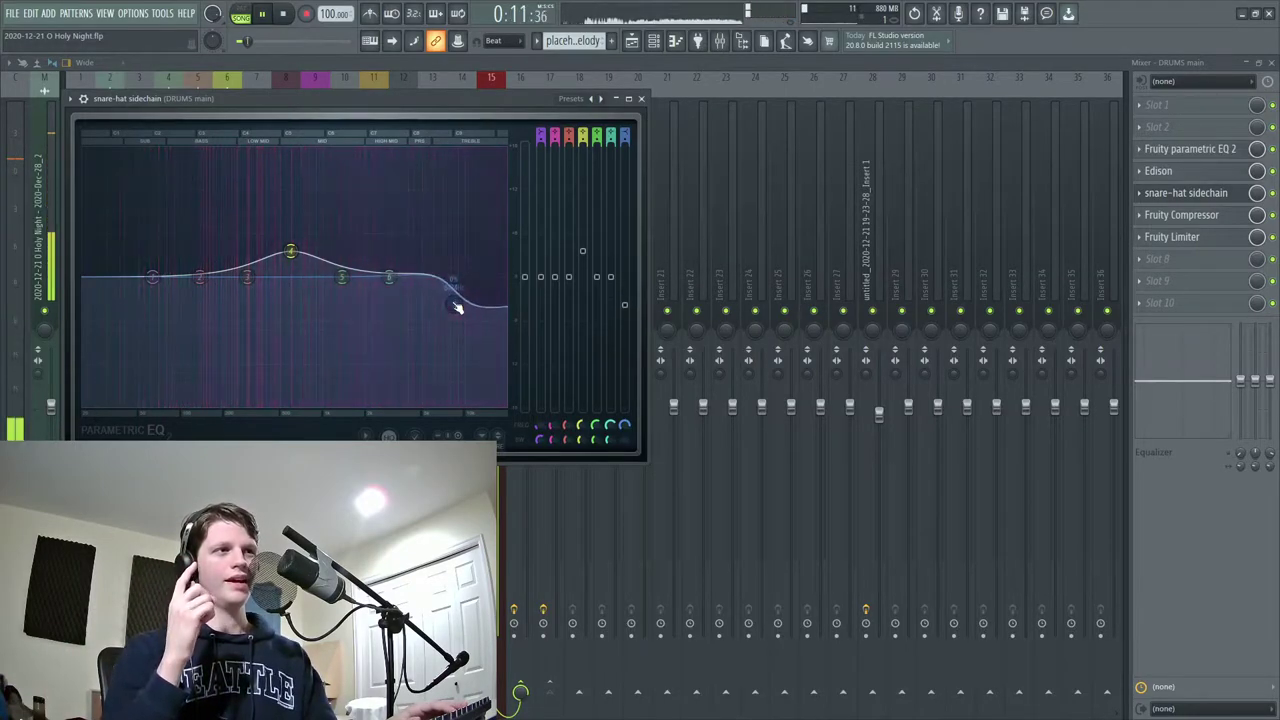
{"action": "key", "text": "space"}
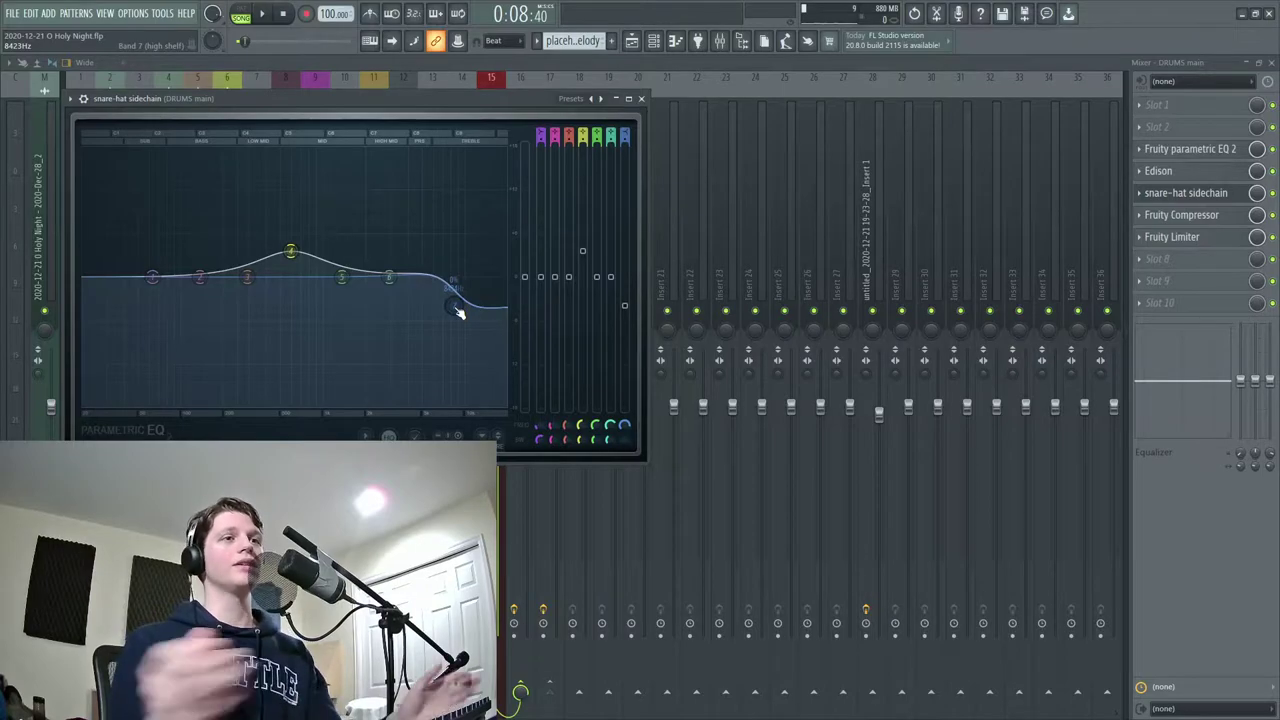
Bypass the snare-hat sidechain on DRUMS main and play the soloed drums from the playlist without it.
{"action": "left_click", "coordinate": [652, 156]}
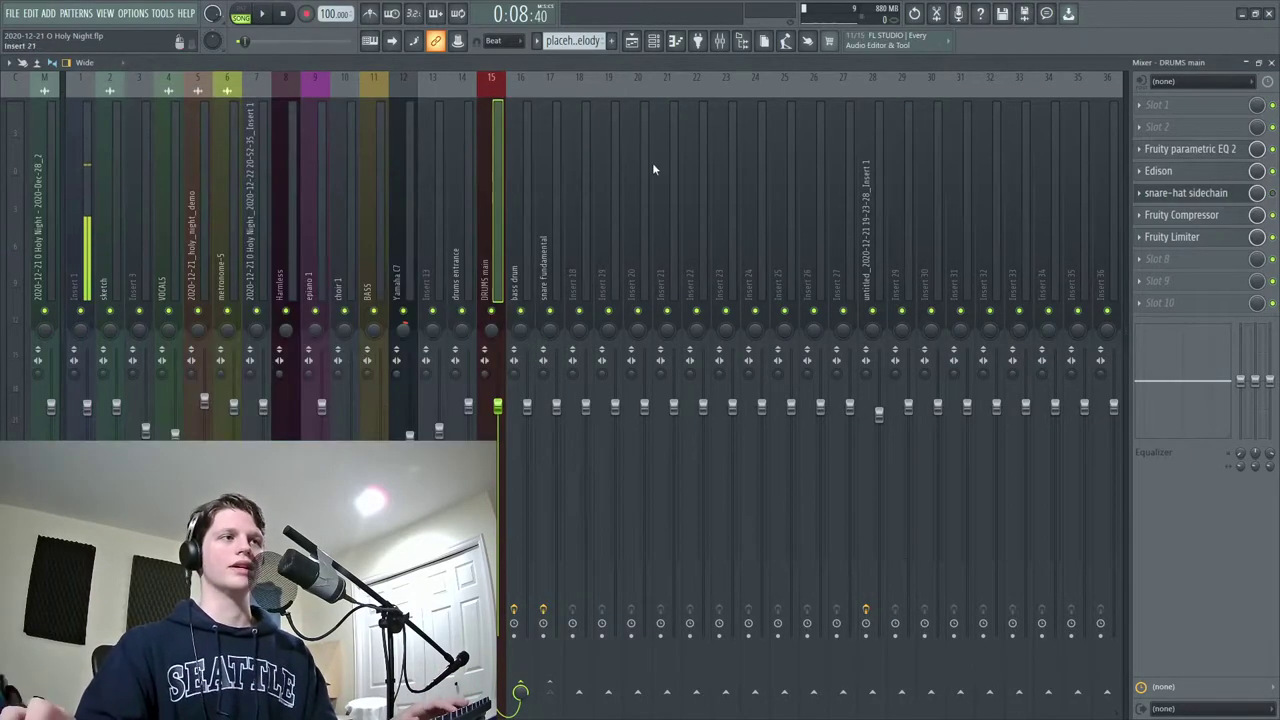
{"action": "left_click", "coordinate": [633, 42]}
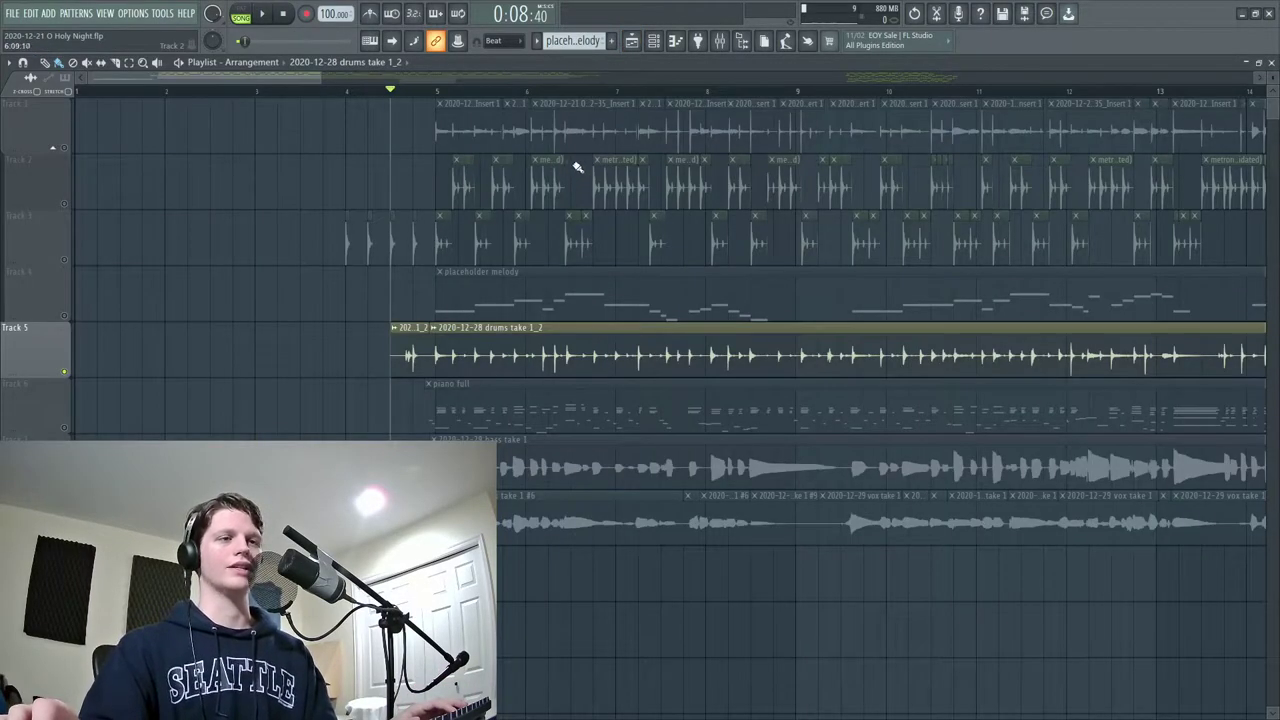
{"action": "key", "text": "space"}
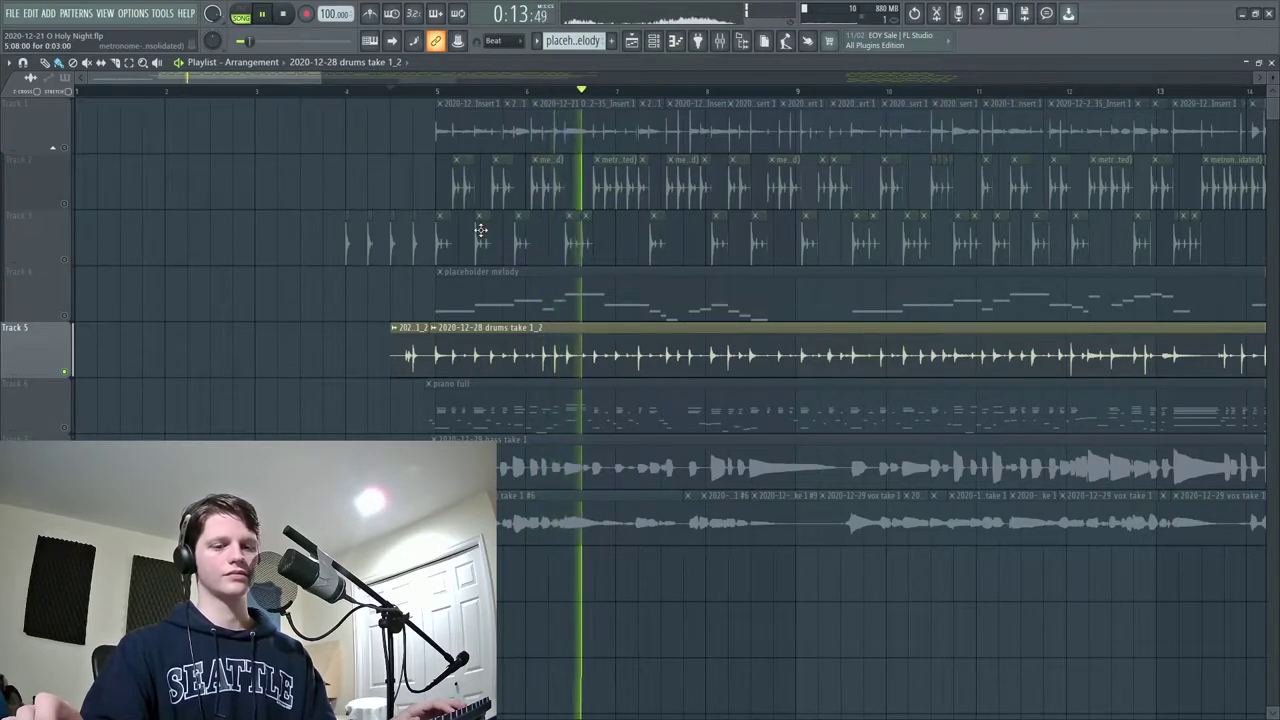
{"action": "key", "text": "space"}
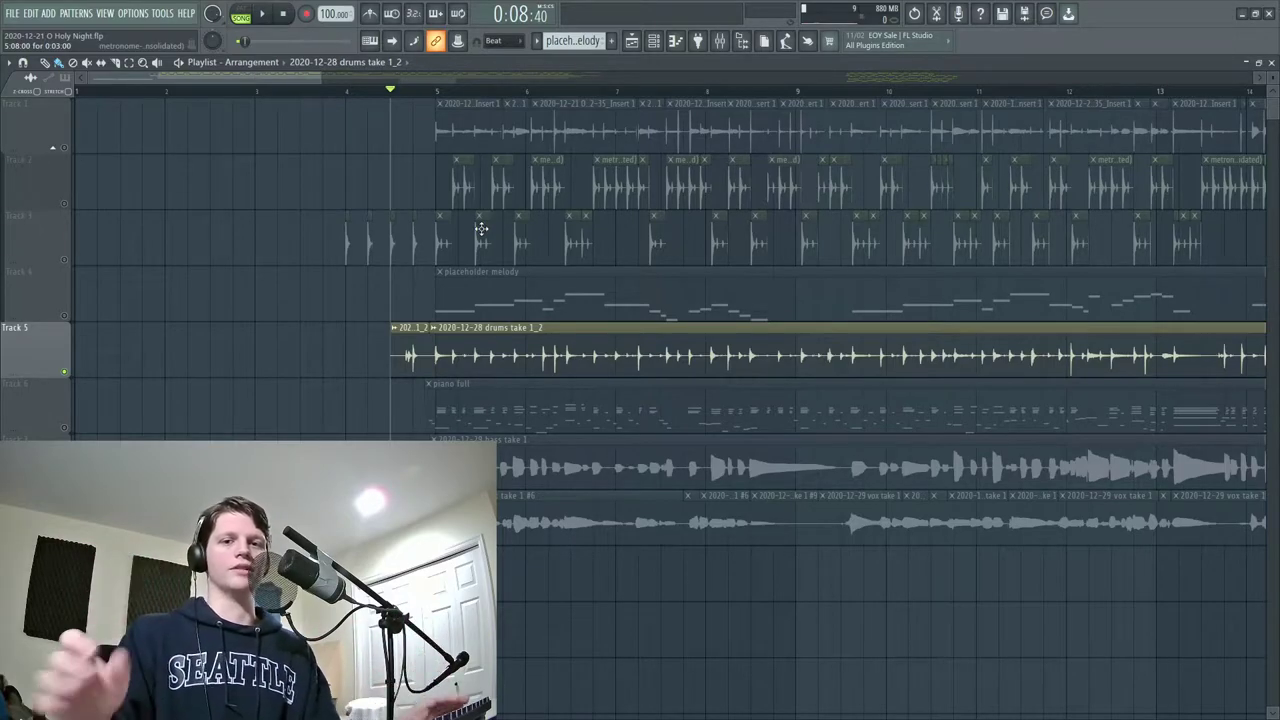
Set the playback start to bar 5, then re-enable the snare-hat sidechain on DRUMS main and play the drums with its EQ open.
{"action": "left_click", "coordinate": [414, 96]}
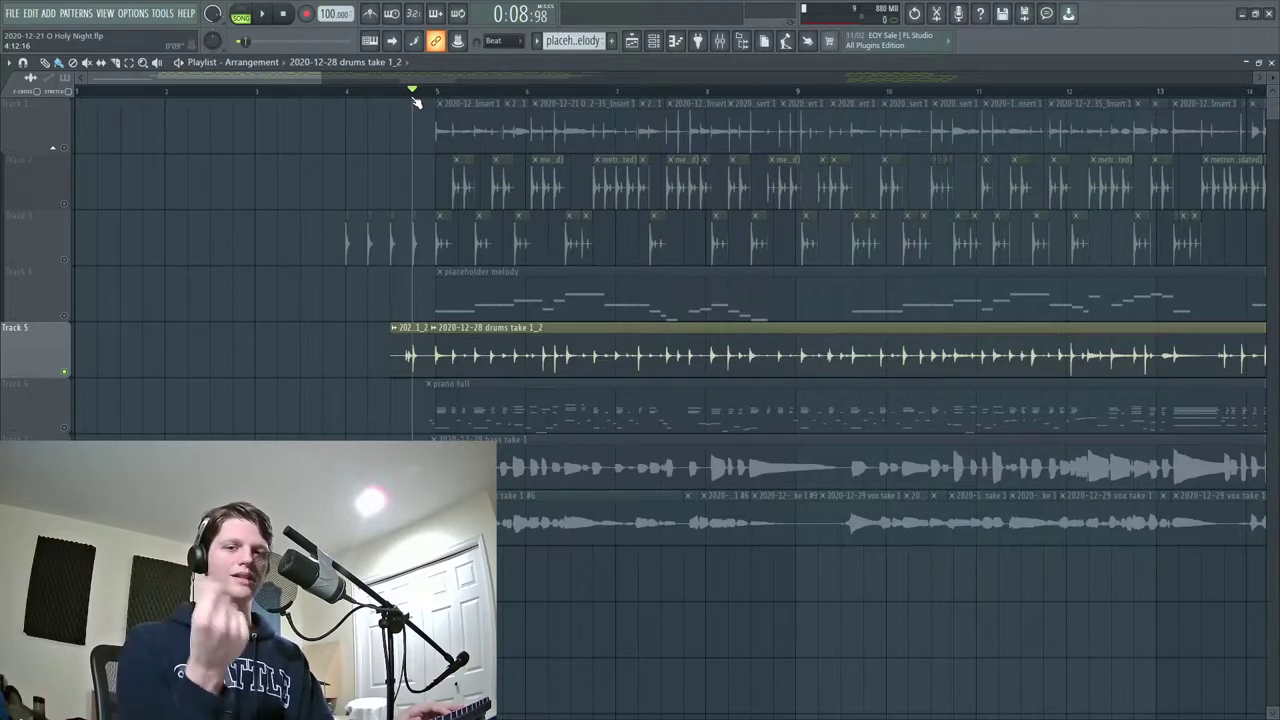
{"action": "left_click", "coordinate": [437, 96]}
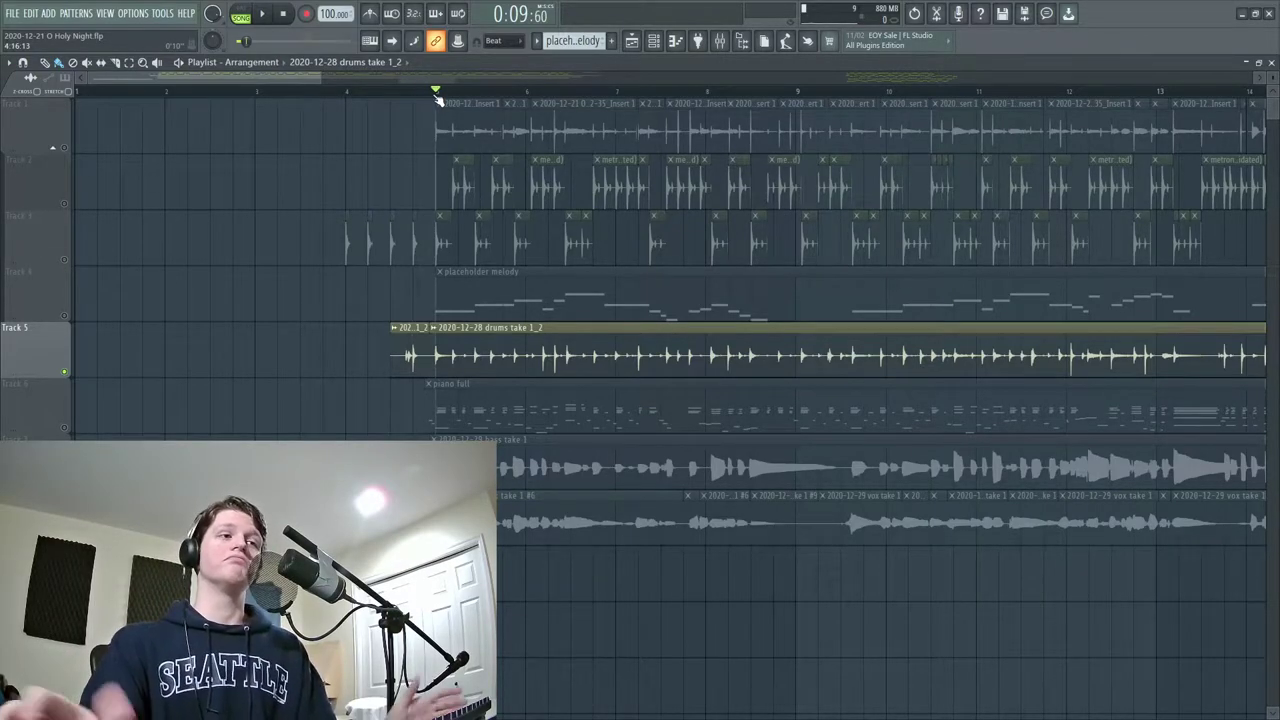
{"action": "left_click", "coordinate": [720, 41]}
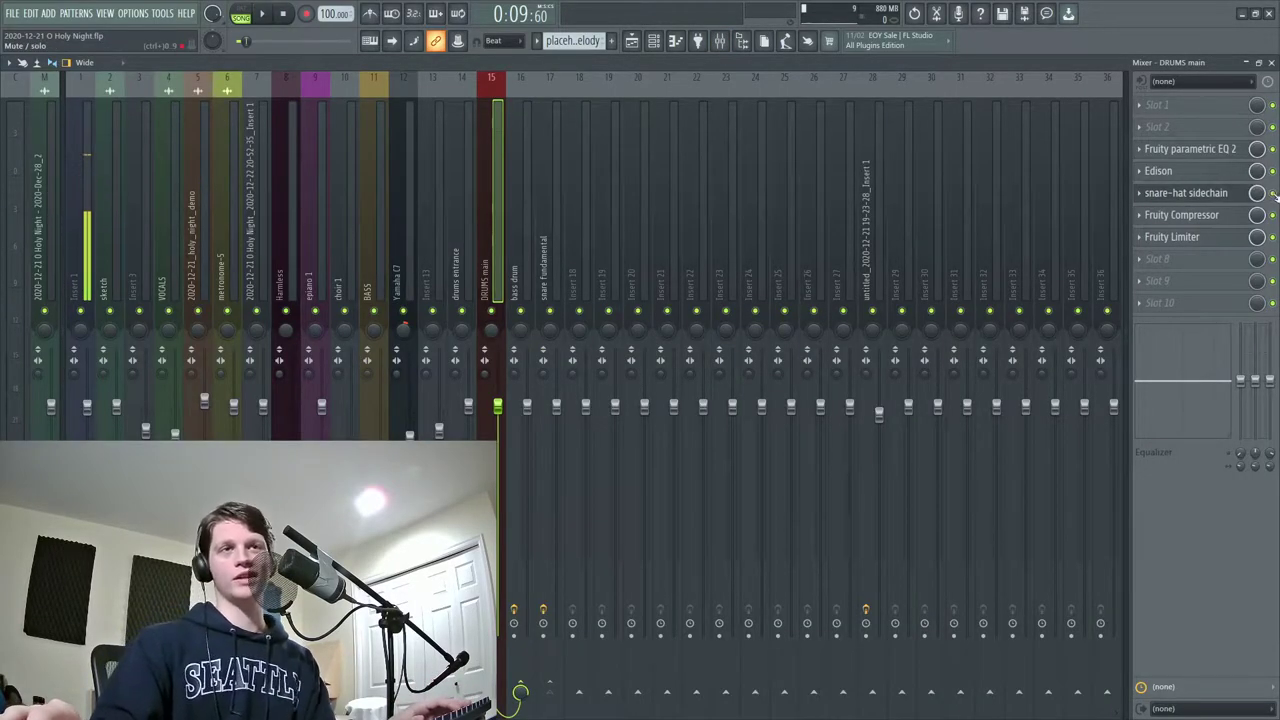
{"action": "left_click", "coordinate": [1190, 196]}
{"action": "left_click_drag", "start_coordinate": [461, 101], "coordinate": [567, 111]}
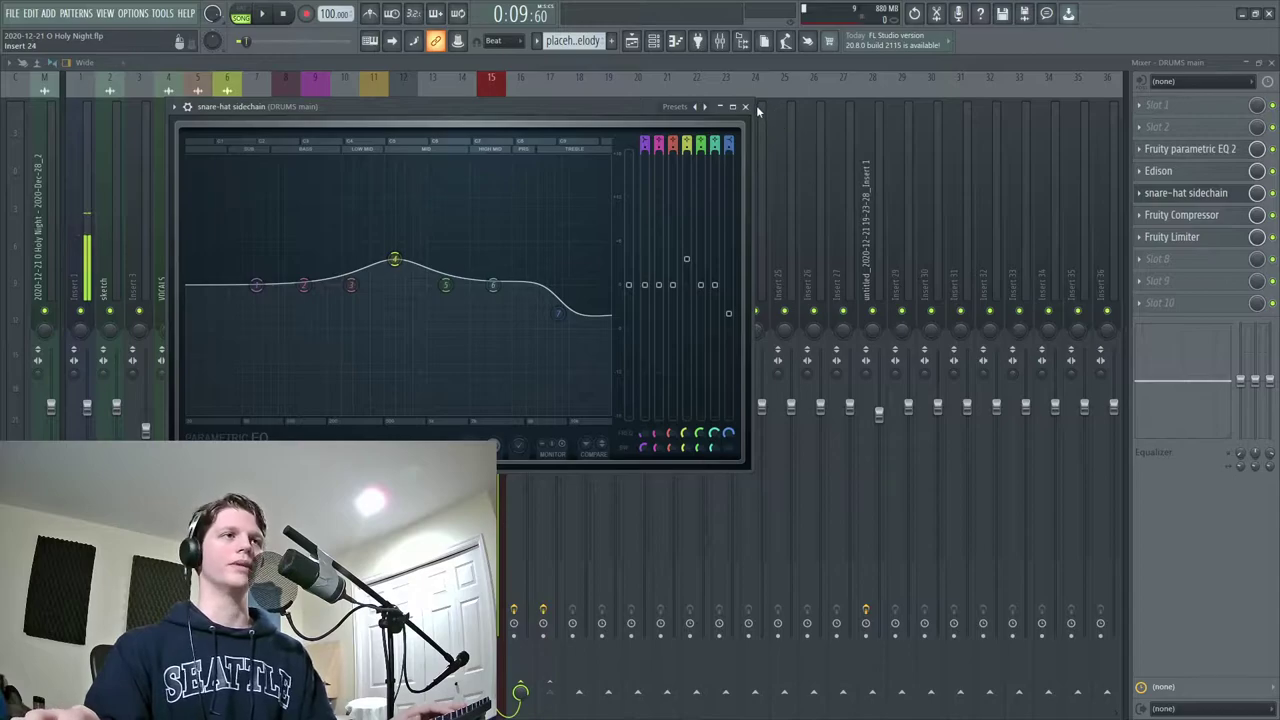
{"action": "key", "text": "space"}
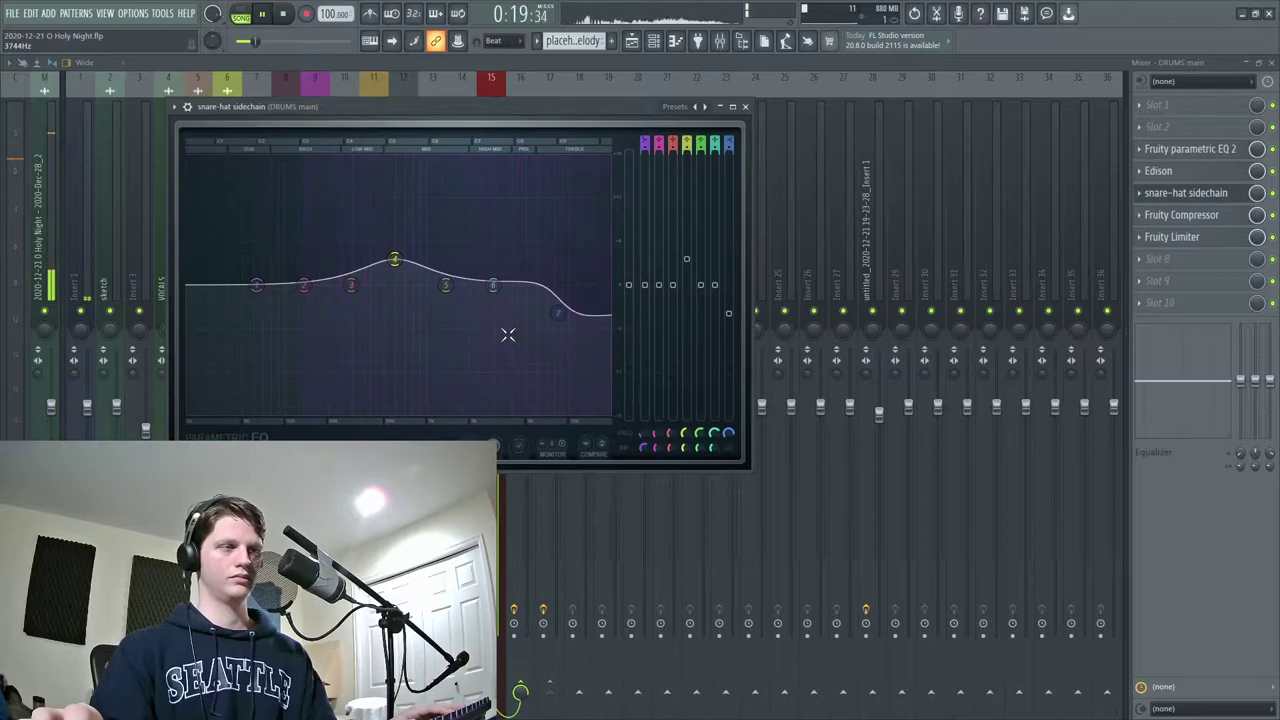
{"action": "key", "text": "space"}
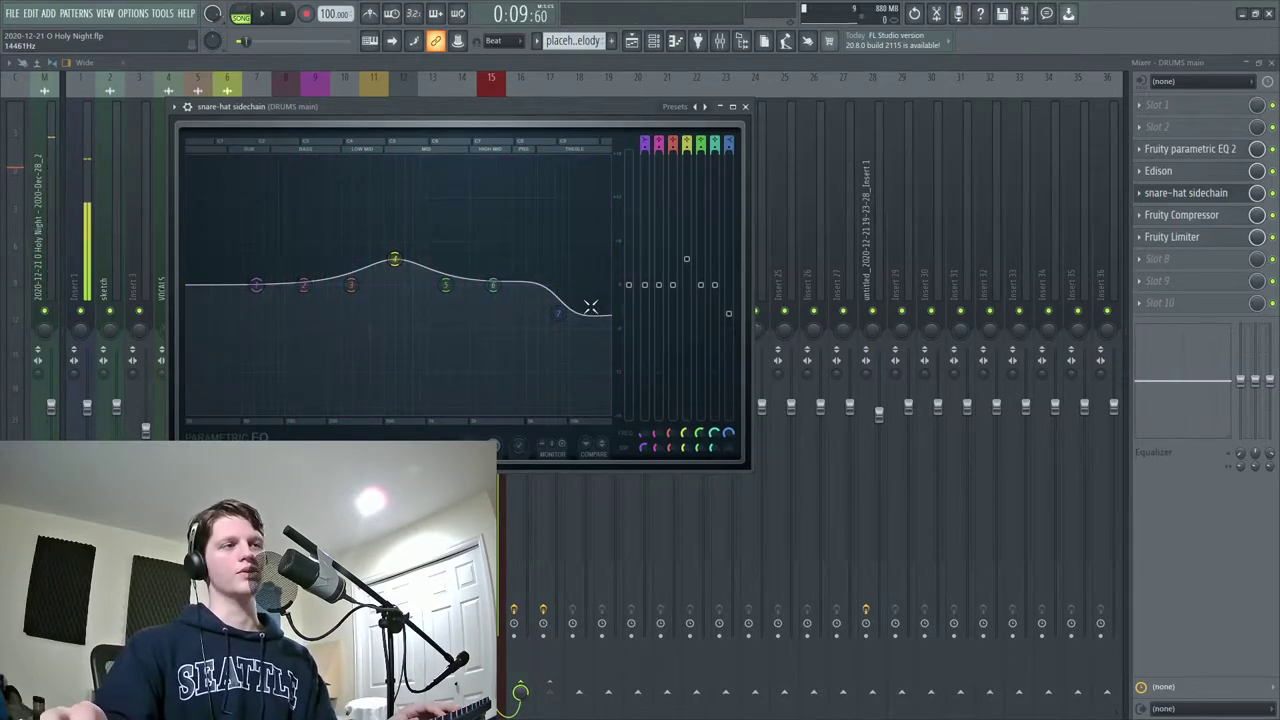
Try lowering the snare-hat sidechain's band 7 high shelf to about -4.9 dB and replay the drums to watch its movement.
{"action": "mouse_move", "coordinate": [563, 317]}
{"action": "left_mouse_down"}
{"action": "mouse_move", "coordinate": [557, 266]}
{"action": "mouse_move", "coordinate": [557, 321]}
{"action": "left_mouse_up"}
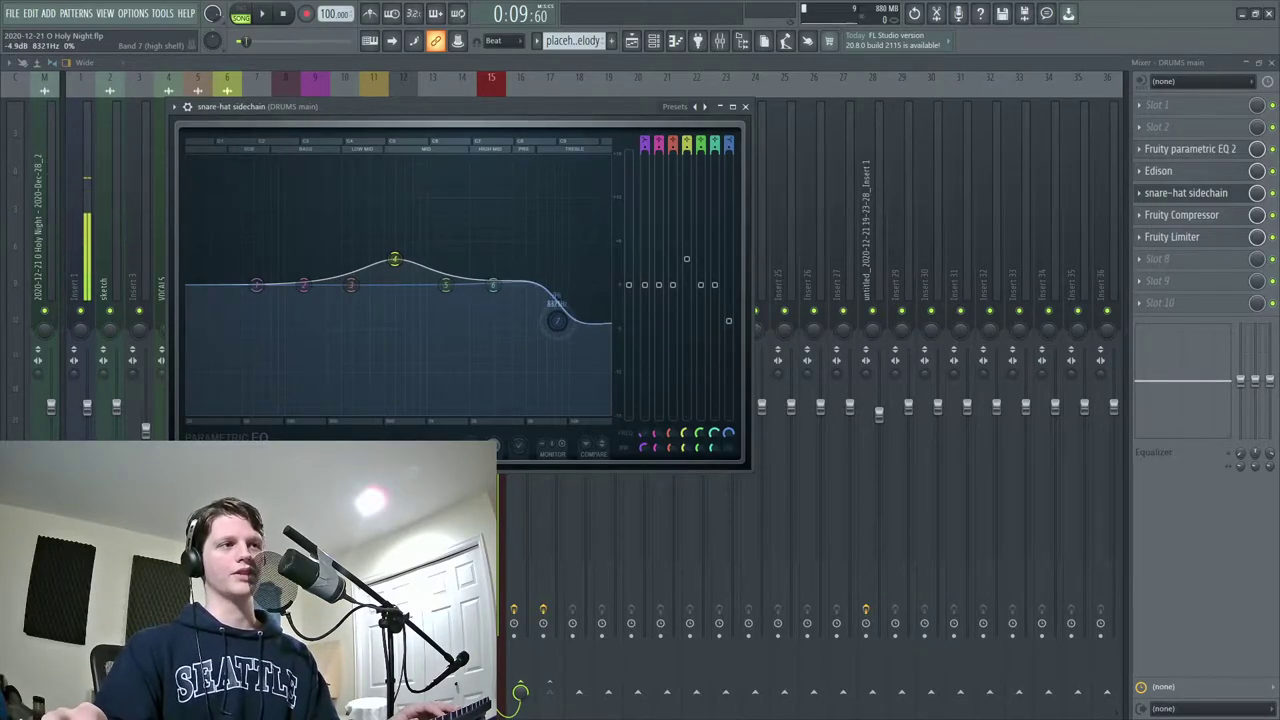
{"action": "left_click_drag", "start_coordinate": [560, 106], "coordinate": [625, 149]}
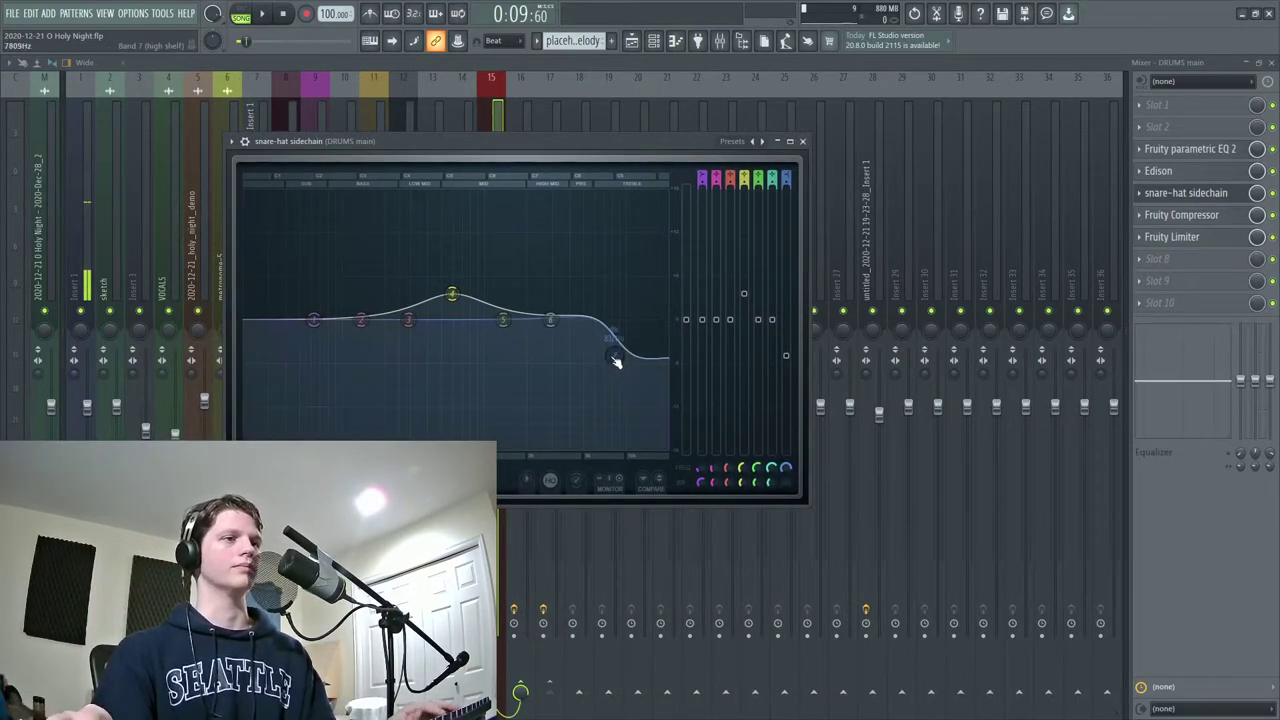
{"action": "mouse_move", "coordinate": [617, 353]}
{"action": "left_mouse_down"}
{"action": "mouse_move", "coordinate": [606, 266]}
{"action": "mouse_move", "coordinate": [606, 362]}
{"action": "mouse_move", "coordinate": [614, 348]}
{"action": "left_mouse_up"}
{"action": "key", "text": "space"}
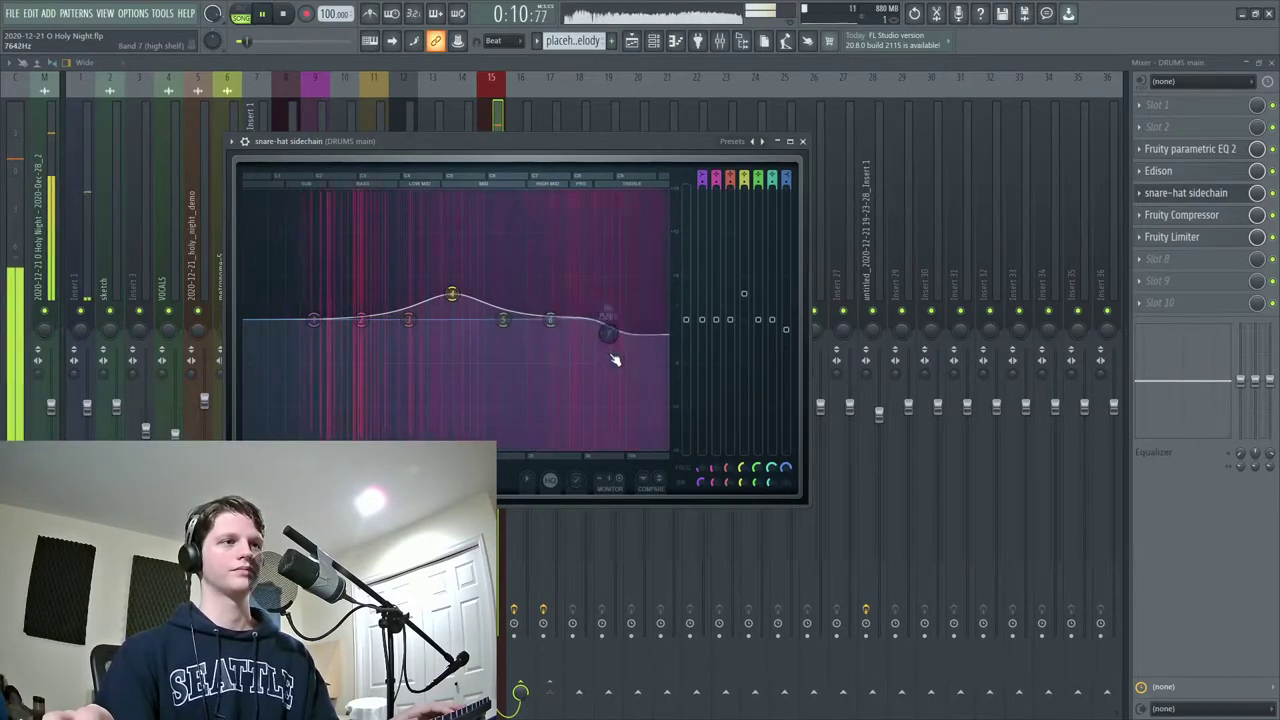
{"action": "key", "text": "space"}
{"action": "key", "text": "space"}
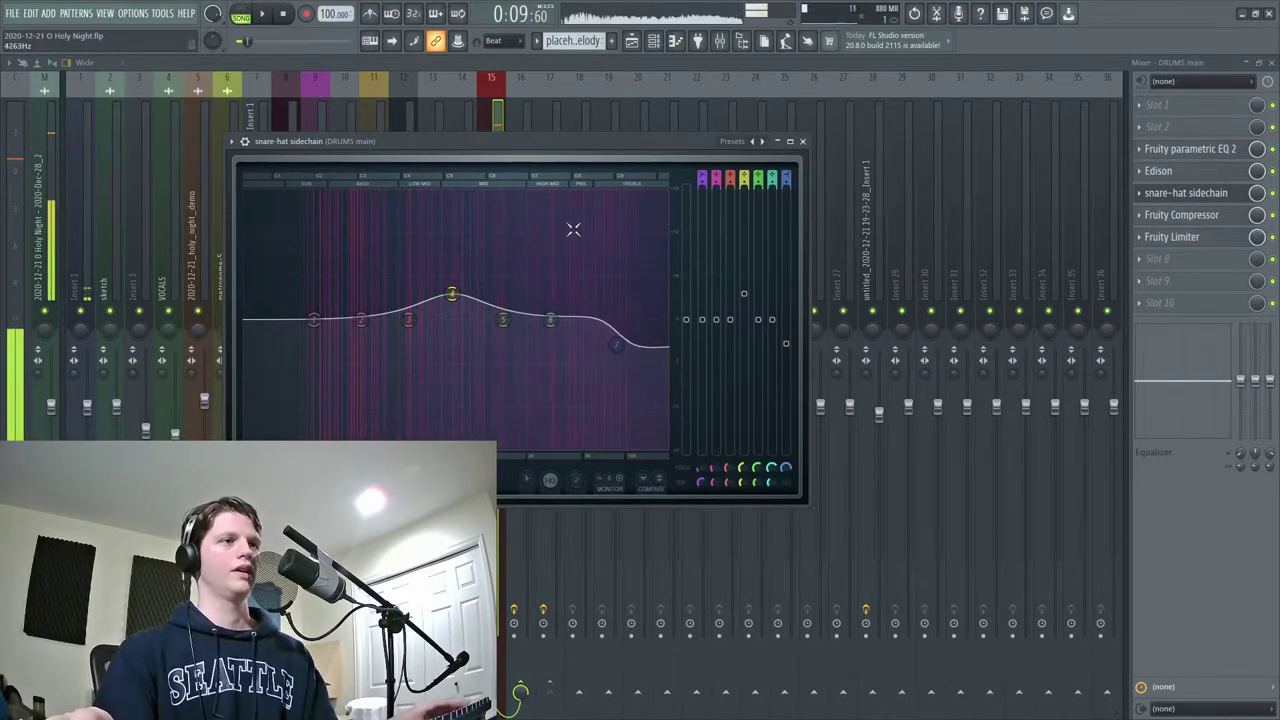
{"action": "key", "text": "space"}
Return to the playlist, set the playback start one beat before bar 5 and unsolo the drums on Track 5.
{"action": "left_click", "coordinate": [803, 141]}
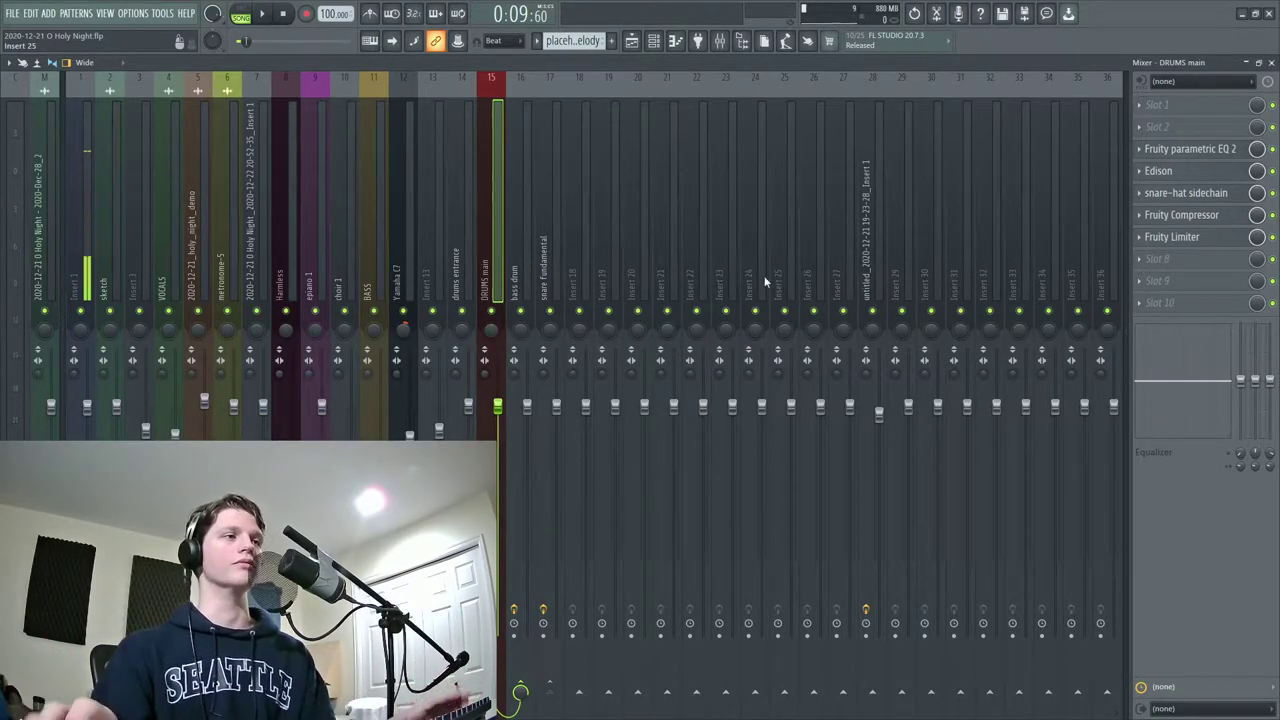
{"action": "left_click", "coordinate": [633, 48]}
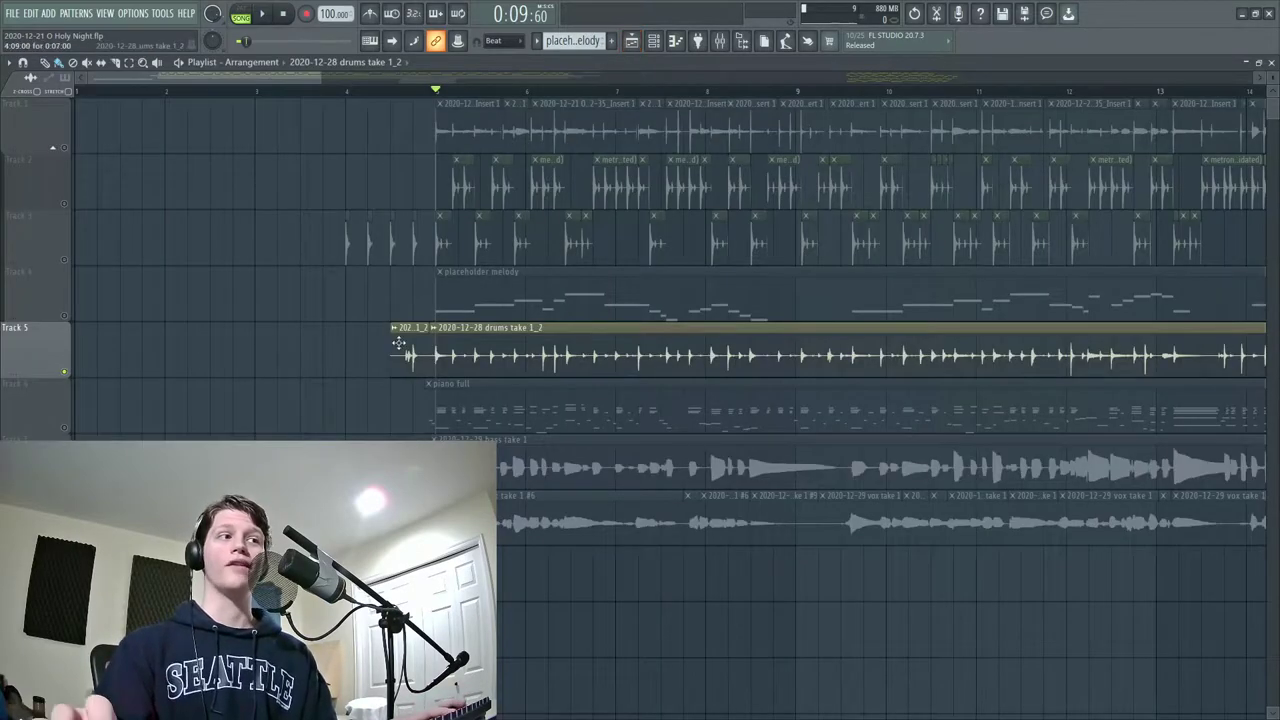
{"action": "left_click_drag", "start_coordinate": [431, 97], "coordinate": [412, 92]}
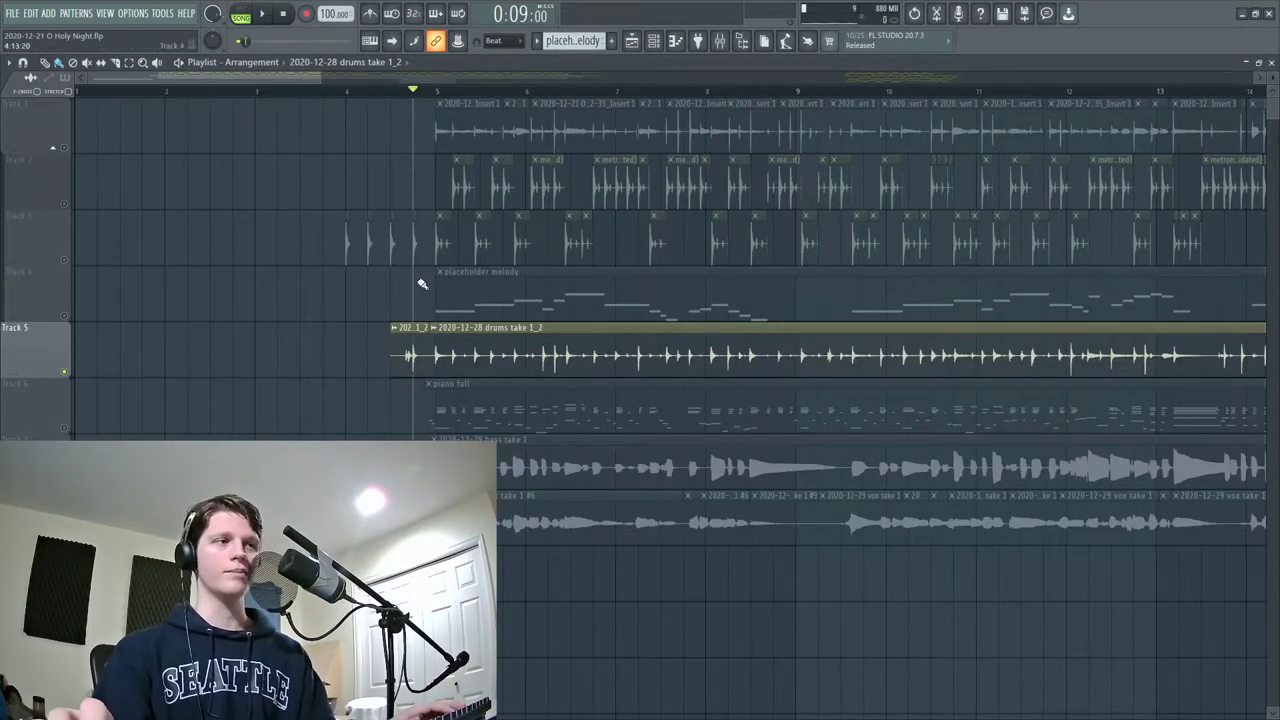
{"action": "right_click", "coordinate": [64, 372]}
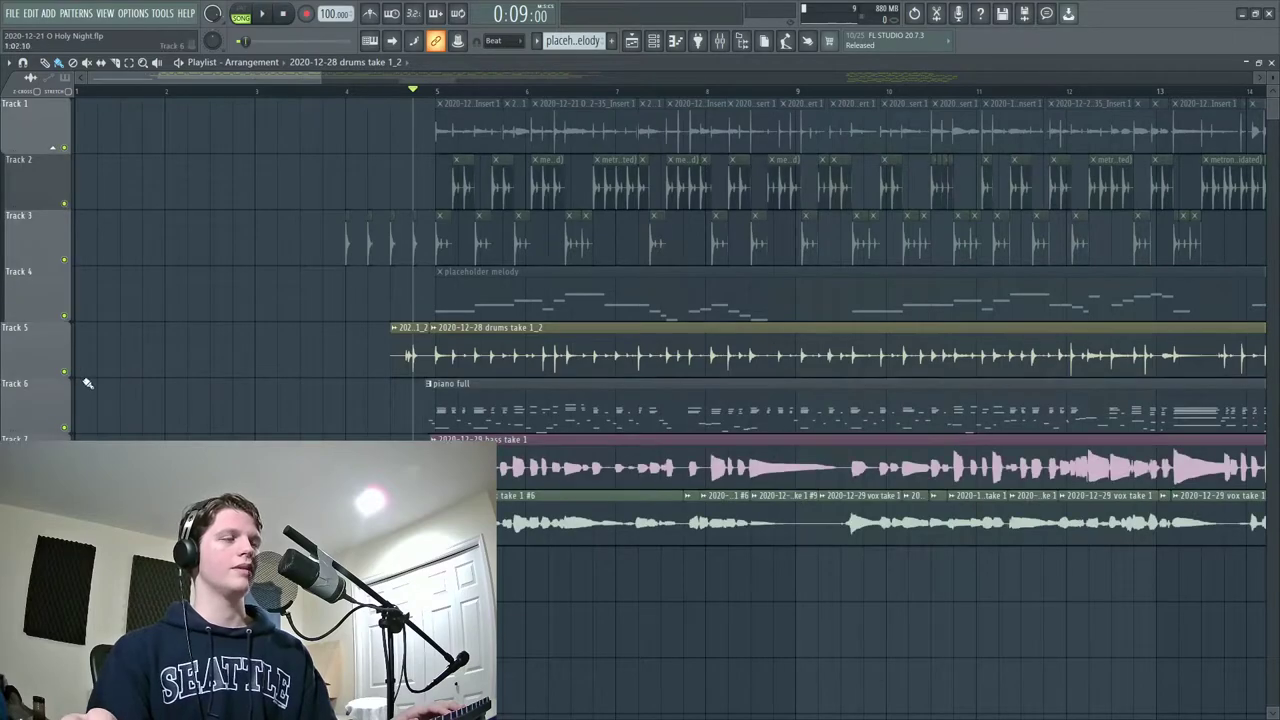
Solo the piano on Track 6, play it, and open the Yamaha C7 channel's notes in the piano roll.
{"action": "right_click", "coordinate": [66, 427]}
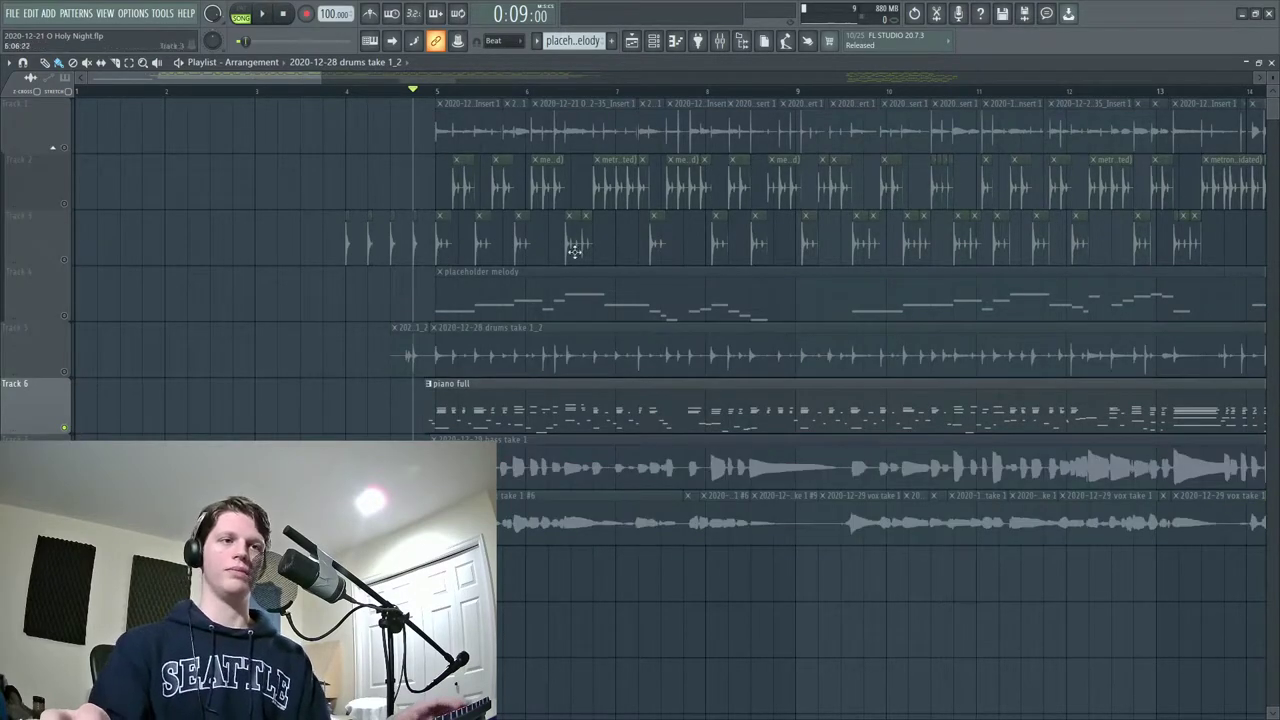
{"action": "key", "text": "space"}
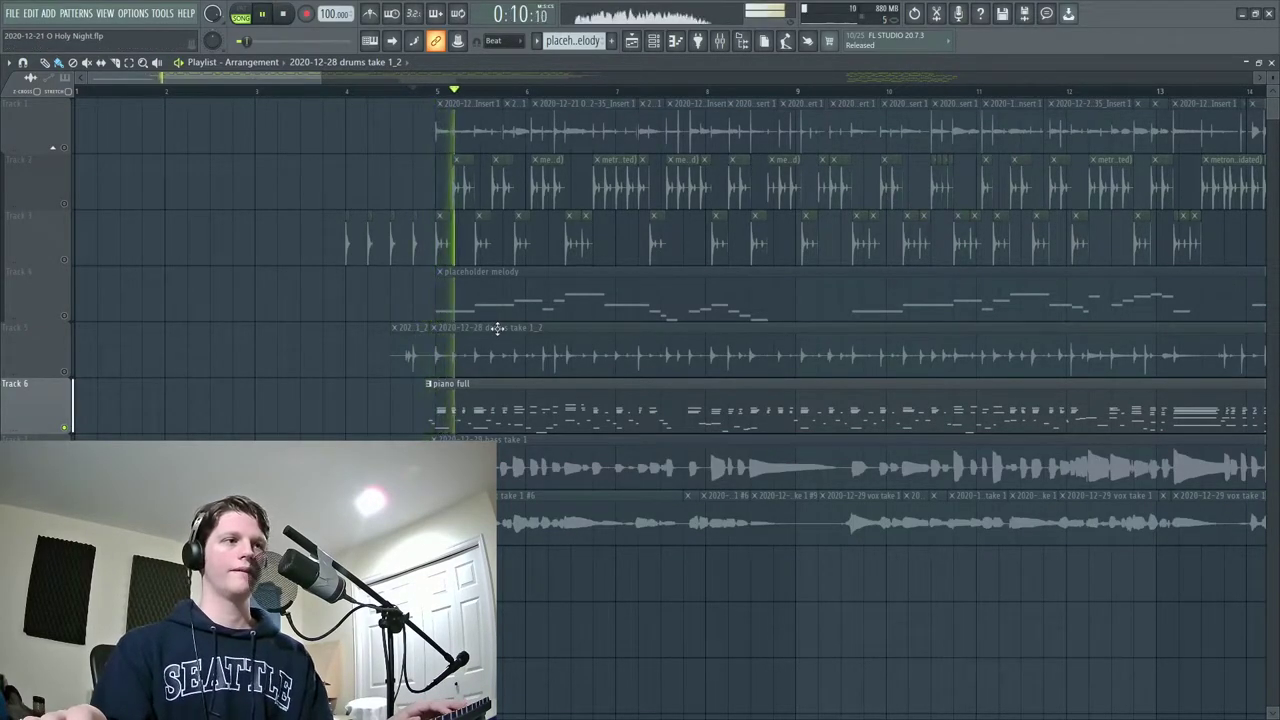
{"action": "left_click", "coordinate": [658, 45]}
{"action": "left_click", "coordinate": [658, 45]}
{"action": "double_click", "coordinate": [727, 414]}
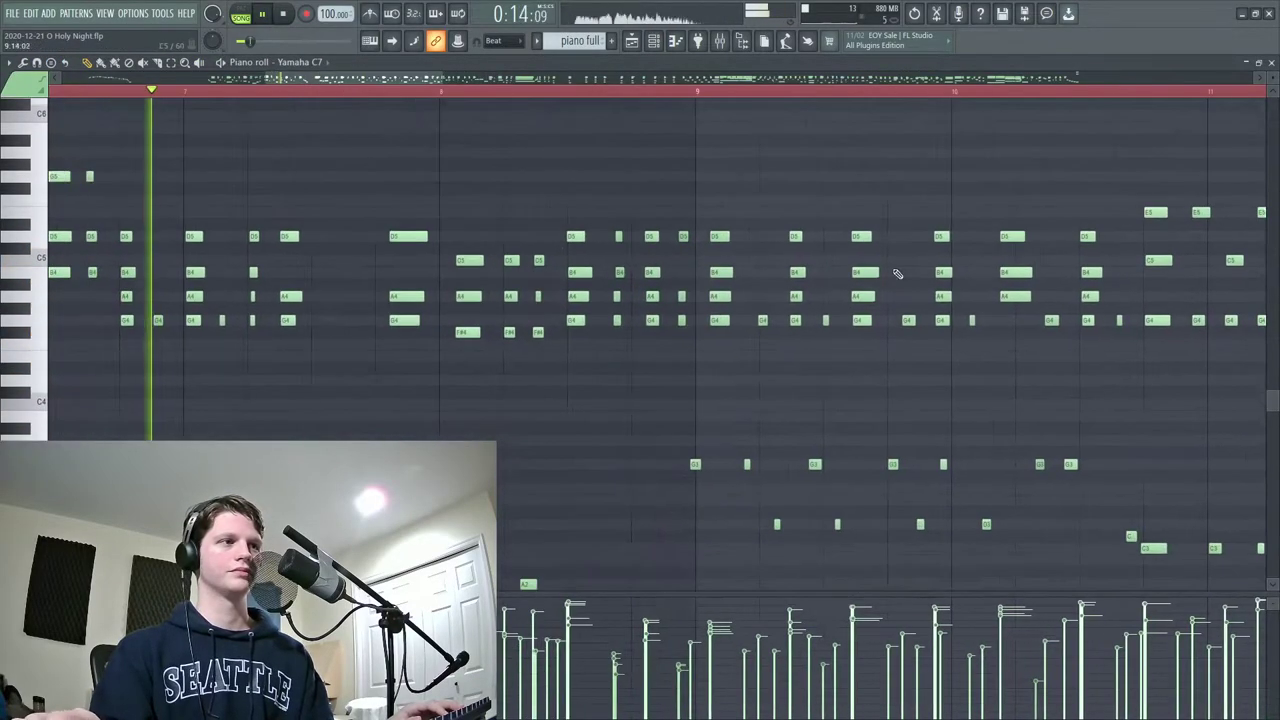
Look through the recorded piano notes around bar 9 during playback, then stop and return to the playlist.
{"action": "scroll", "coordinate": [927, 257], "scroll_direction": "down", "scroll_amount": 3}
{"action": "left_click_drag", "start_coordinate": [644, 309], "coordinate": [409, 294]}
{"action": "key", "text": "space"}
{"action": "key", "text": "F5"}
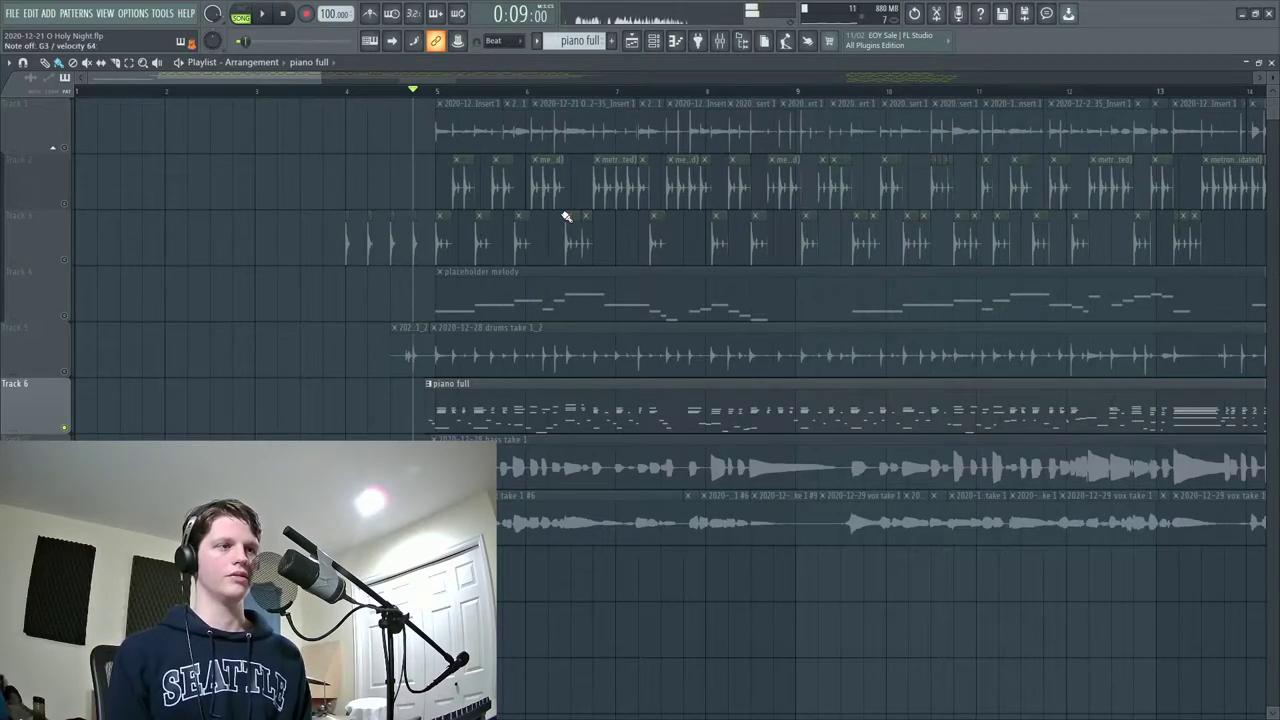
Disable the Portable Grand-1 input in the MIDI settings, then check the recording in OBS and return to FL Studio.
{"action": "key", "text": "F10"}
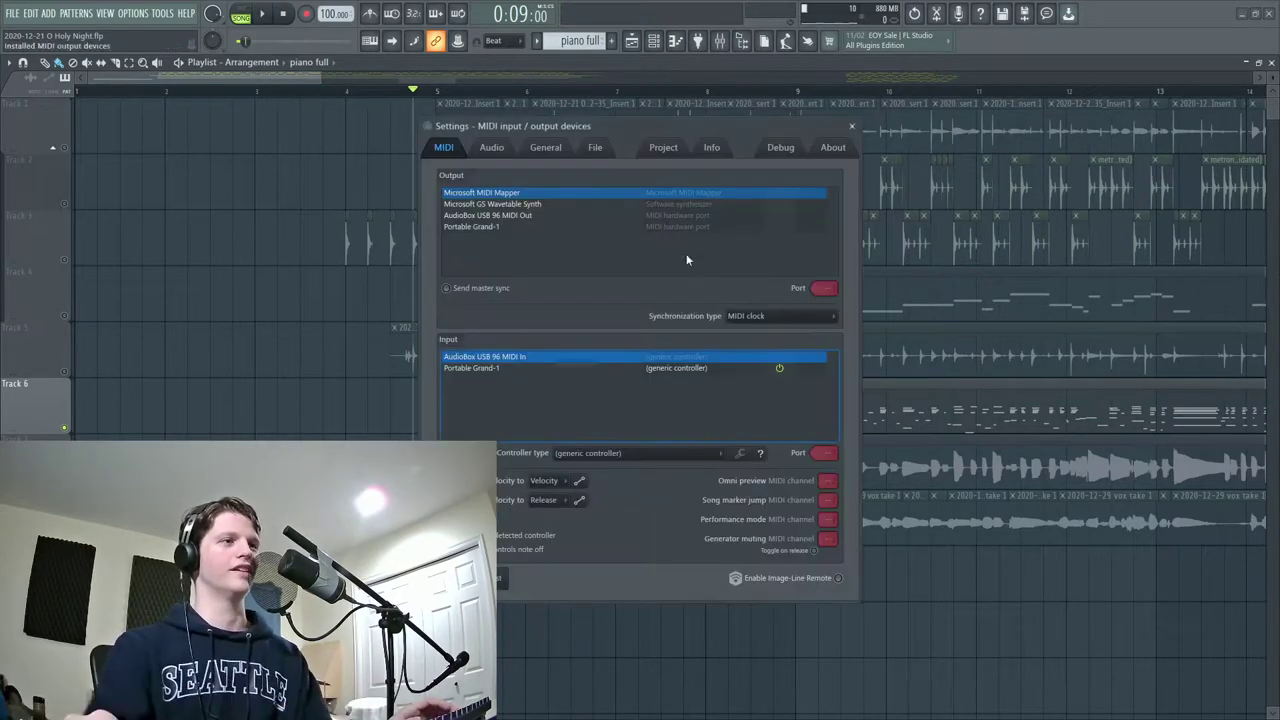
{"action": "left_click", "coordinate": [484, 367]}
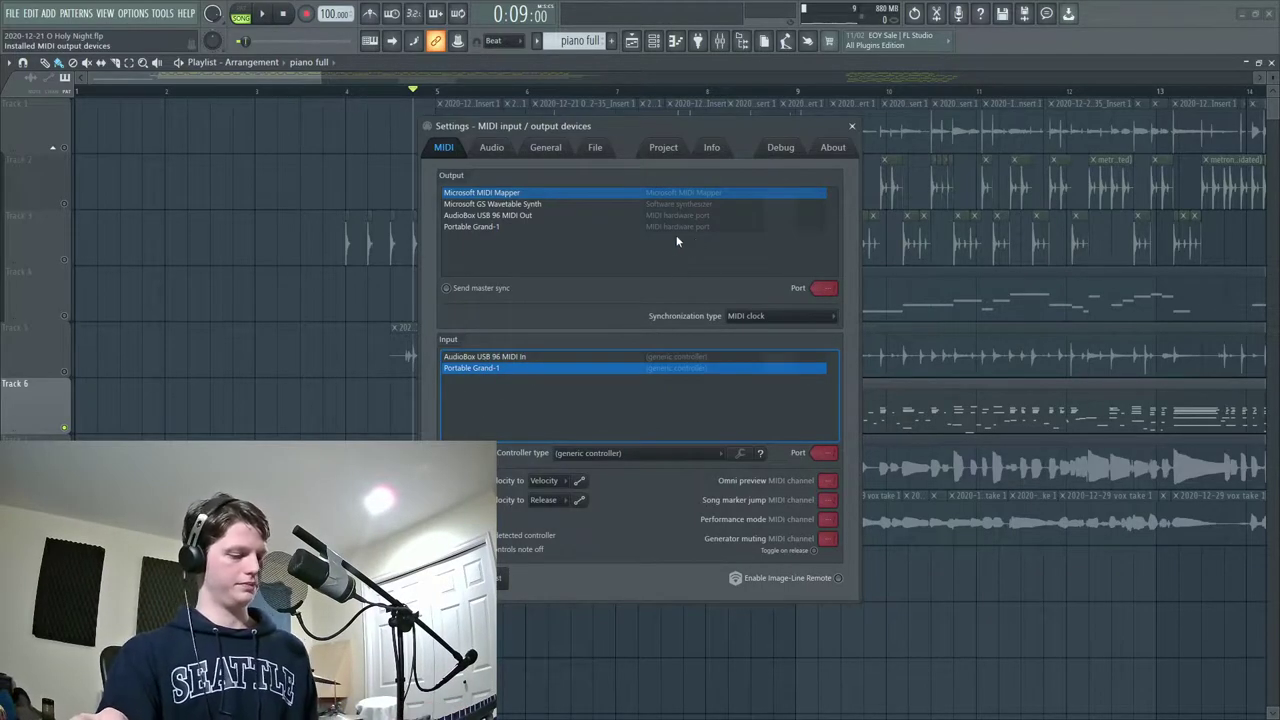
{"action": "left_click", "coordinate": [849, 126]}
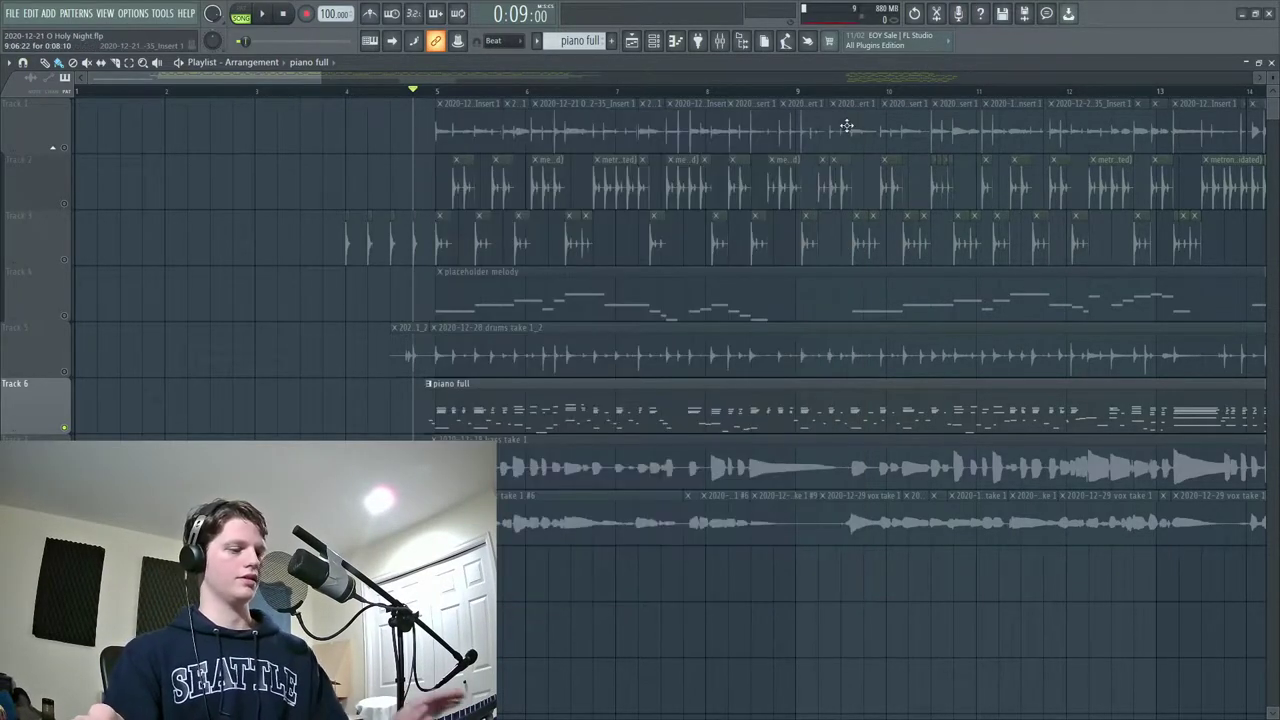
{"action": "key", "text": "alt+Tab"}
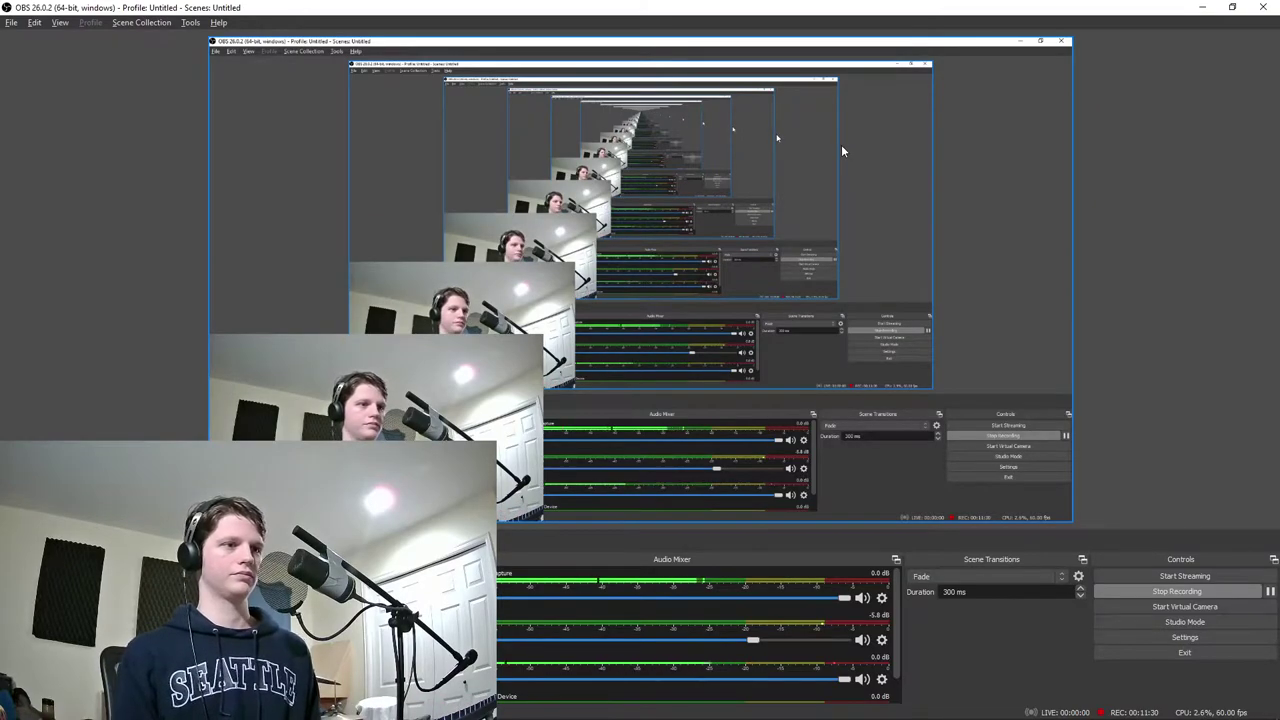
{"action": "key", "text": "alt+Tab"}
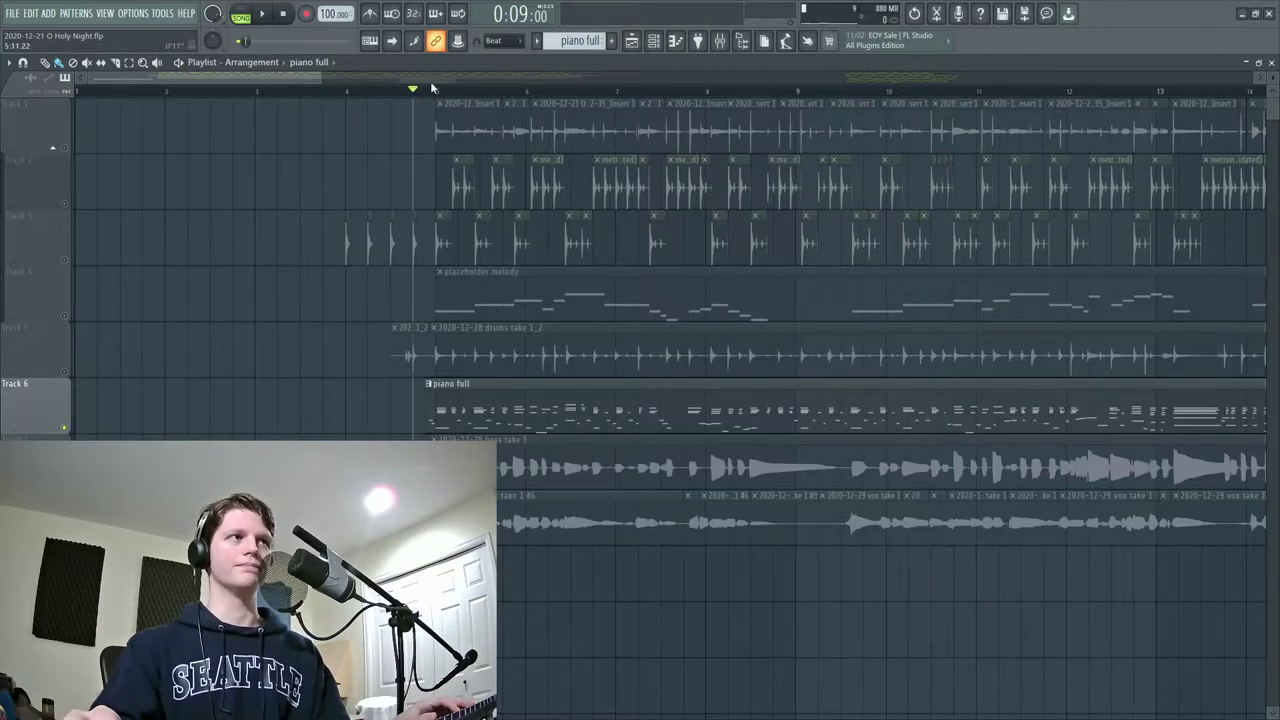
Examine the arrangement around bar 5 and briefly play the soloed piano from the start position.
{"action": "scroll", "coordinate": [424, 101], "scroll_direction": "up", "scroll_amount": 4}
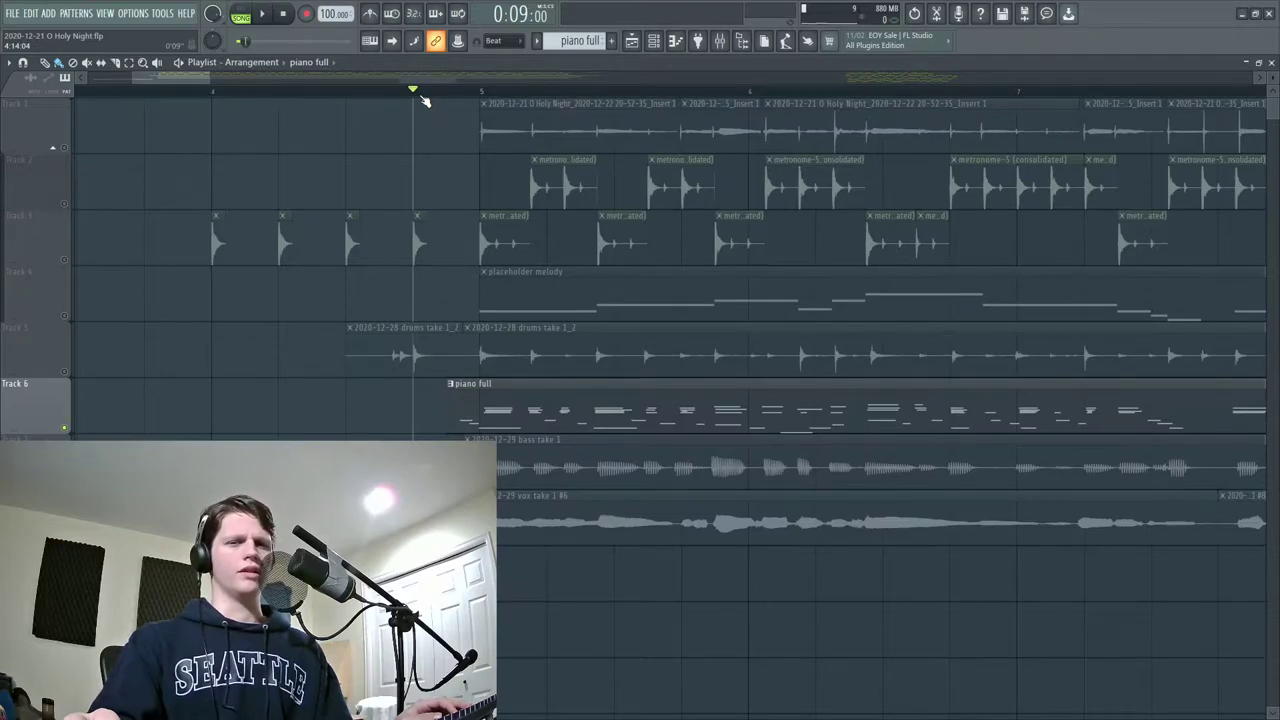
{"action": "scroll", "coordinate": [476, 90], "scroll_direction": "down", "scroll_amount": 2}
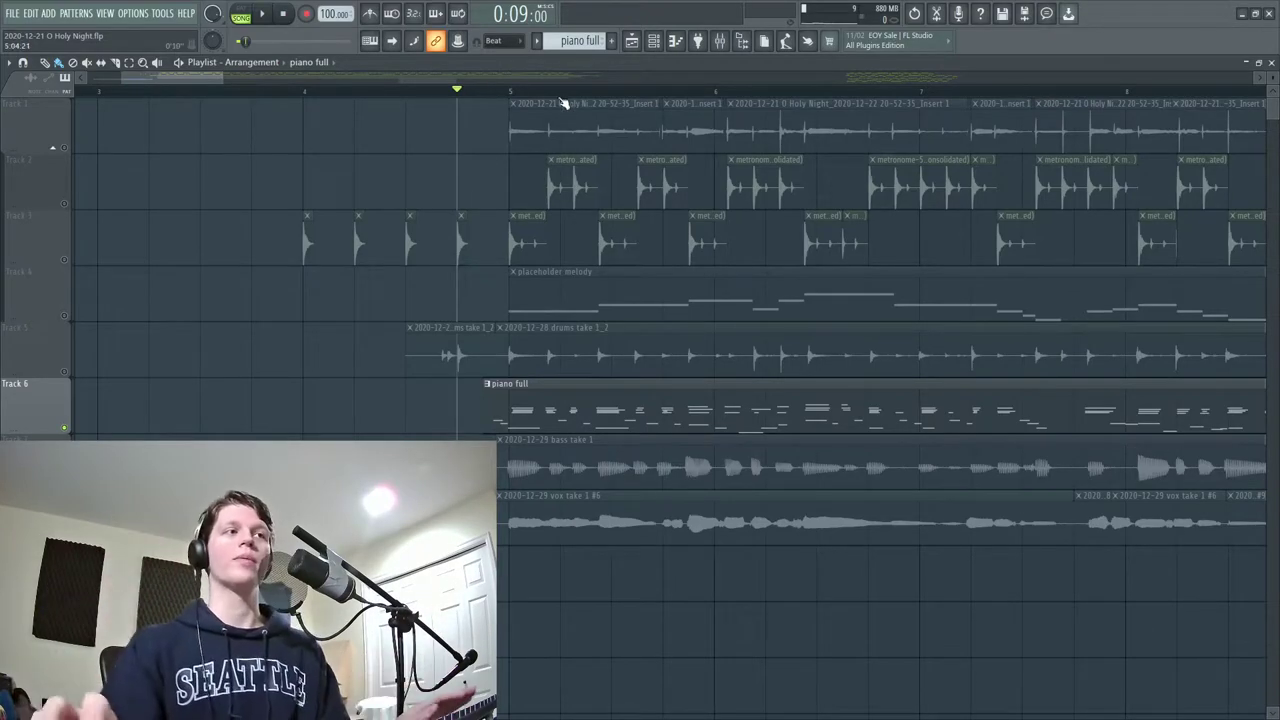
{"action": "scroll", "coordinate": [514, 92], "scroll_direction": "down", "scroll_amount": 3}
{"action": "scroll", "coordinate": [514, 92], "scroll_direction": "down", "scroll_amount": 2}
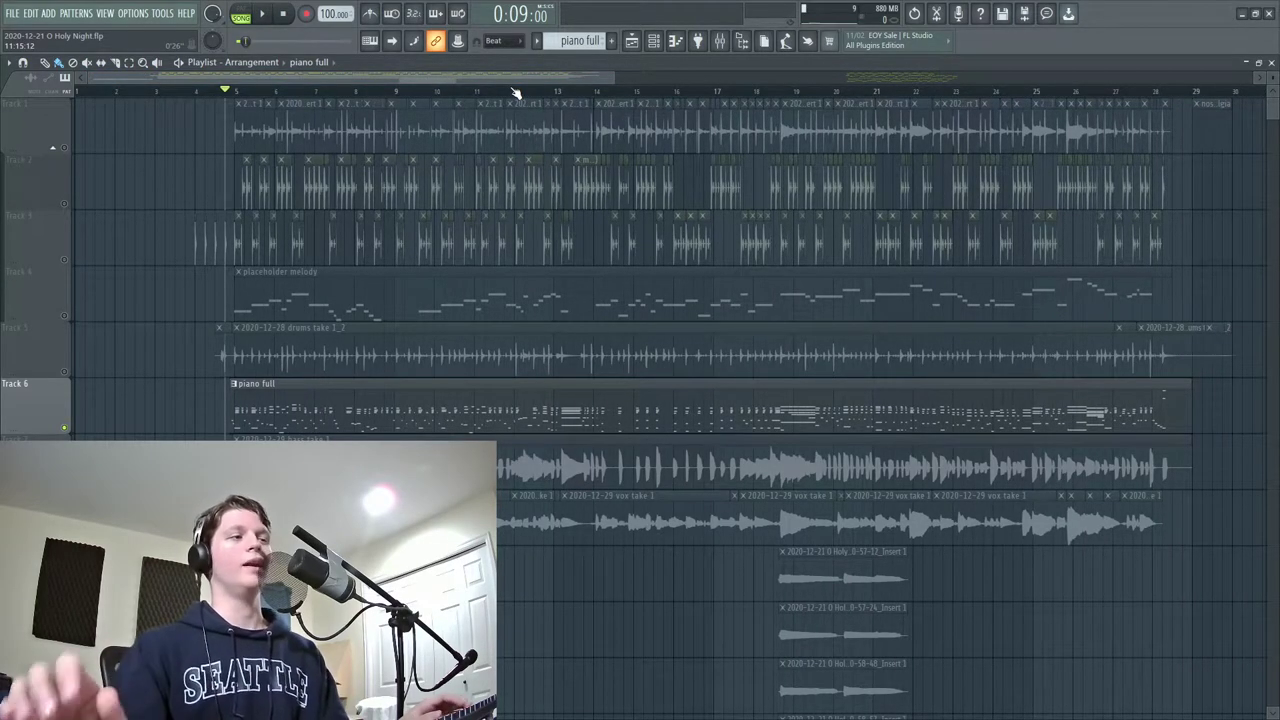
{"action": "scroll", "coordinate": [242, 94], "scroll_direction": "up", "scroll_amount": 5}
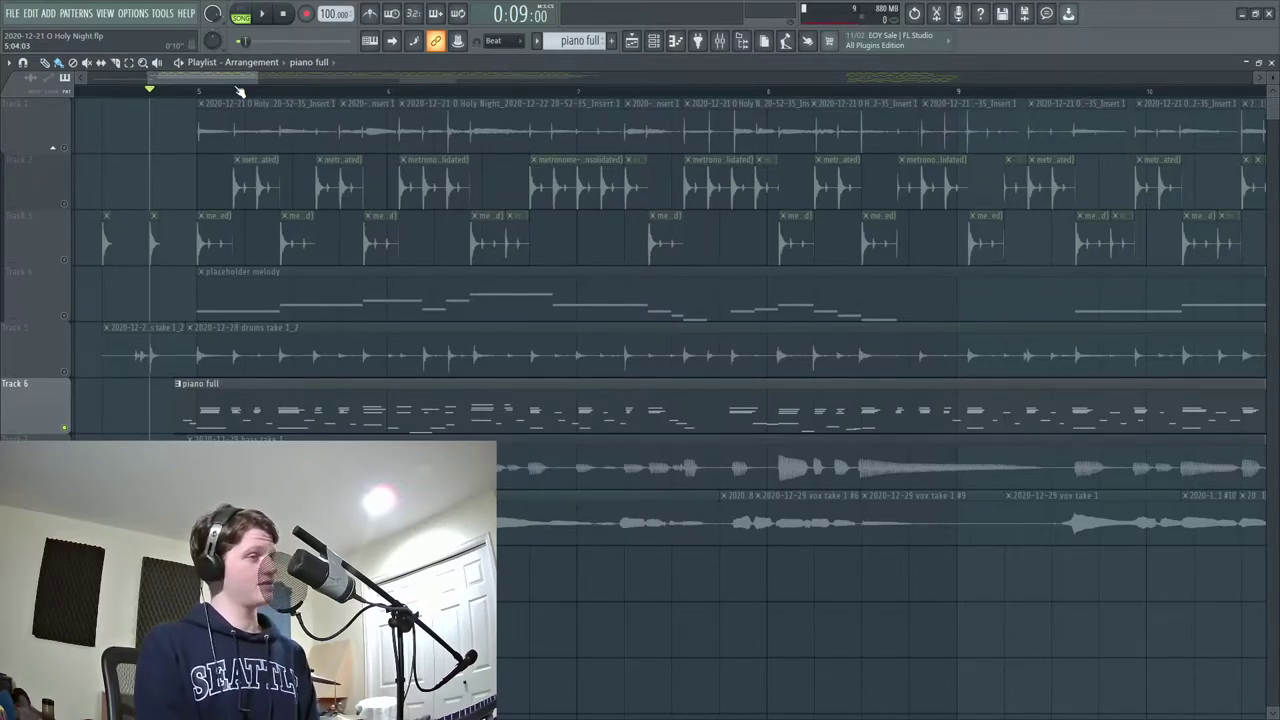
{"action": "key", "text": "space"}
{"action": "key", "text": "space"}
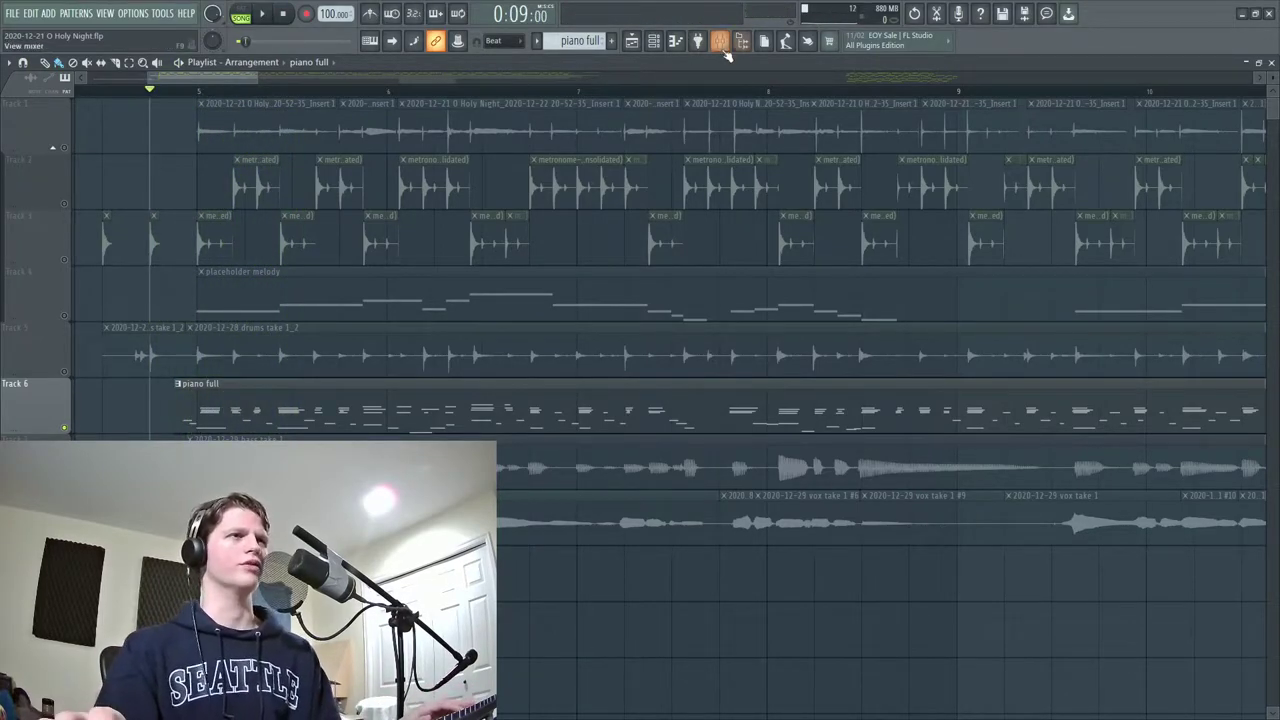
Open the Yamaha C7 channel's FLEX instrument and reposition its window so its presets and controls are in view.
{"action": "left_click", "coordinate": [658, 40]}
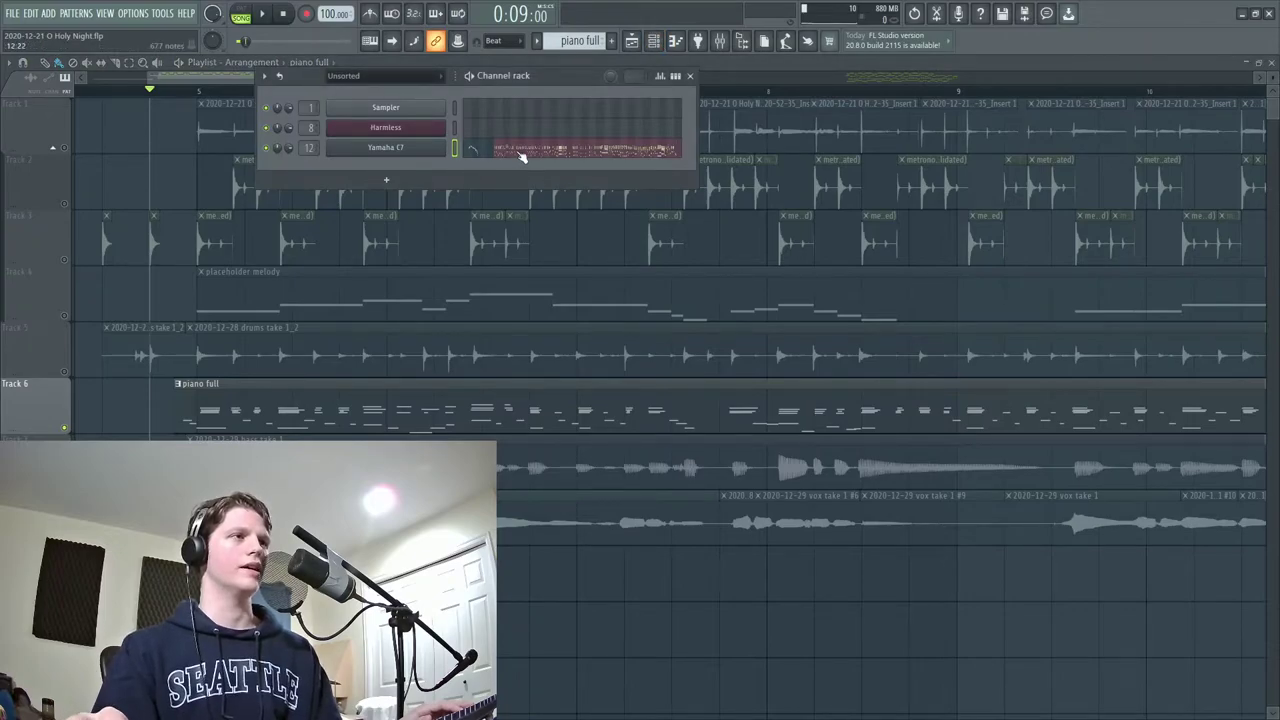
{"action": "left_click", "coordinate": [440, 147]}
{"action": "left_click_drag", "start_coordinate": [340, 80], "coordinate": [486, 147]}
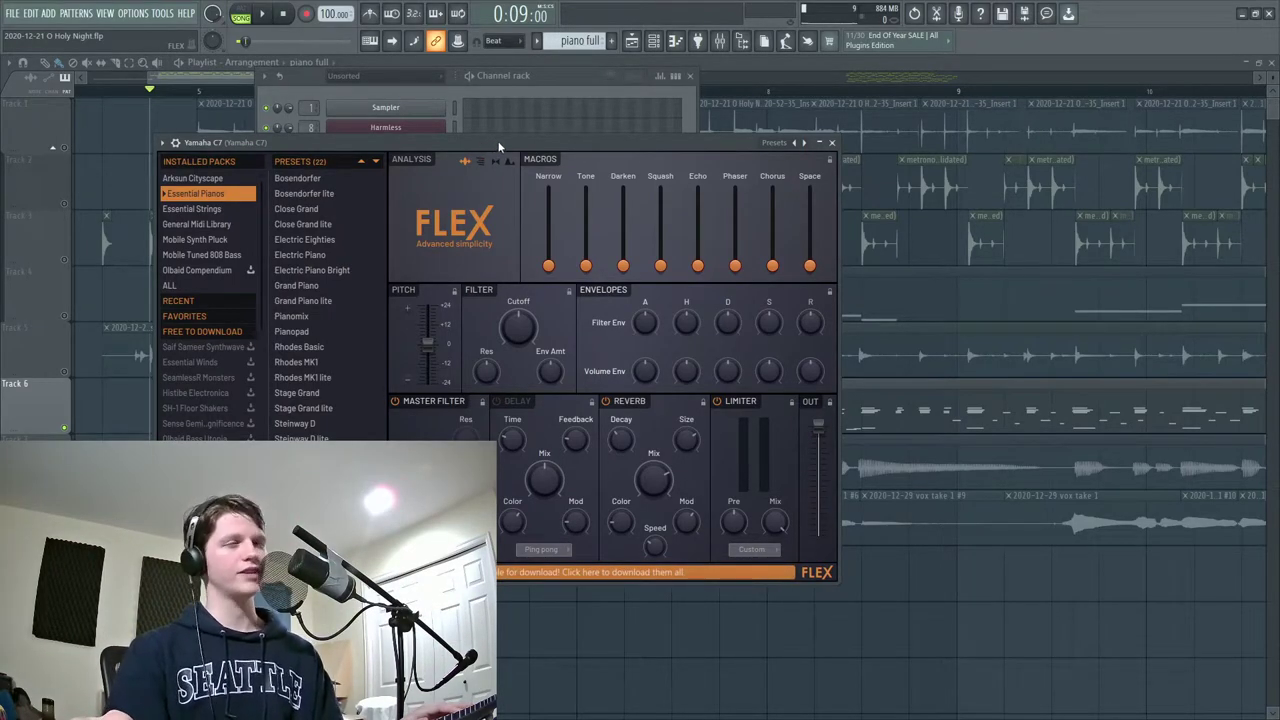
{"action": "mouse_move", "coordinate": [498, 147]}
{"action": "left_mouse_down"}
{"action": "mouse_move", "coordinate": [528, 171]}
{"action": "mouse_move", "coordinate": [512, 128]}
{"action": "left_mouse_up"}
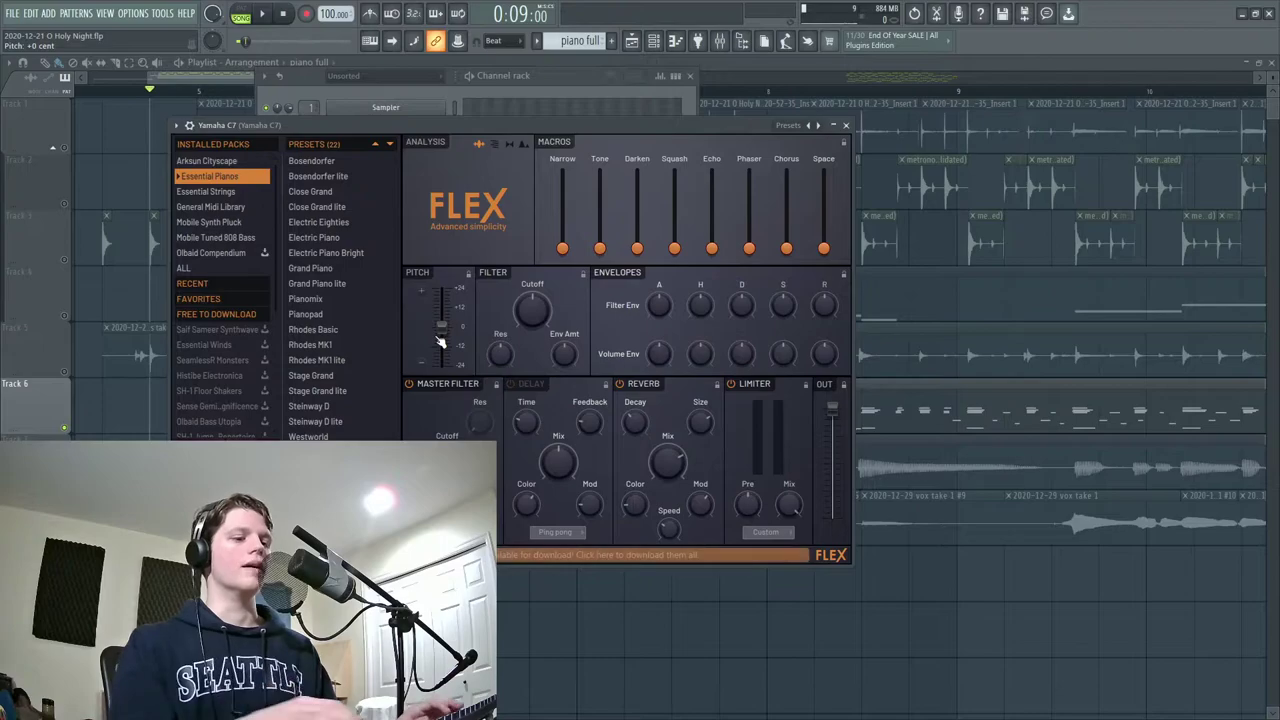
Enable the Portable Grand-1 input in the MIDI settings, then close the settings and the FLEX instrument.
{"action": "key", "text": "F10"}
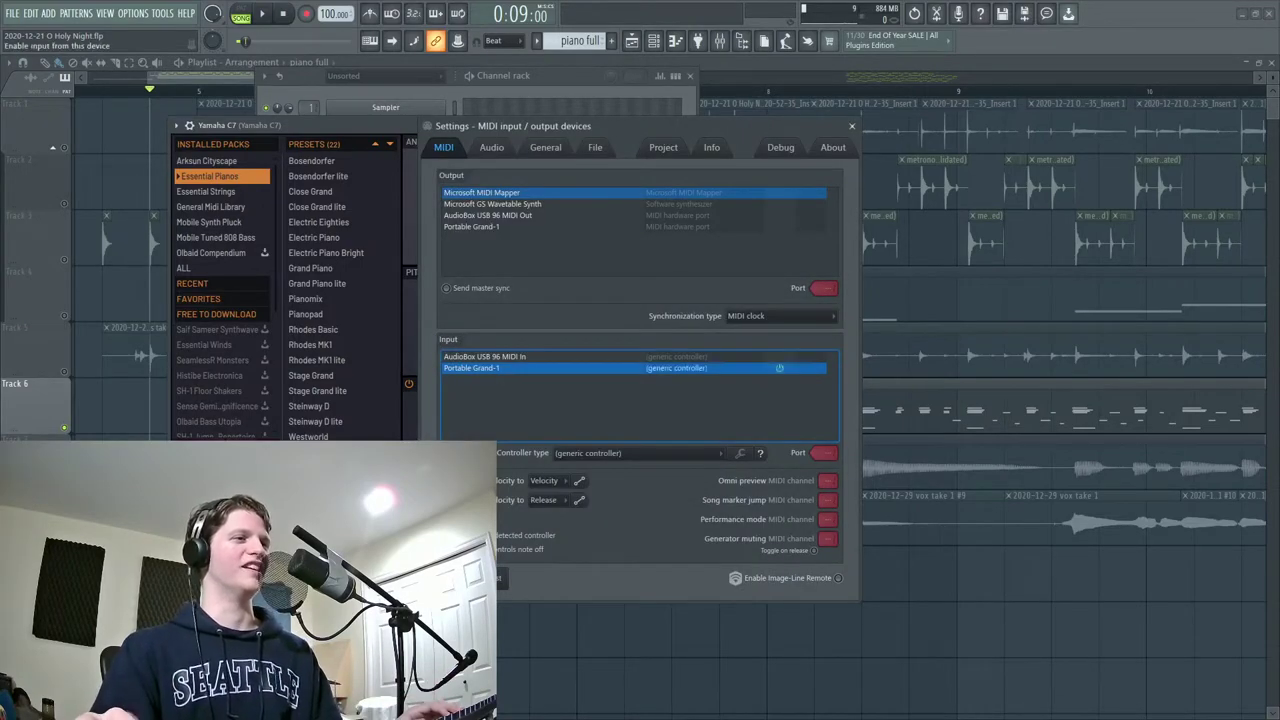
{"action": "left_click", "coordinate": [851, 126]}
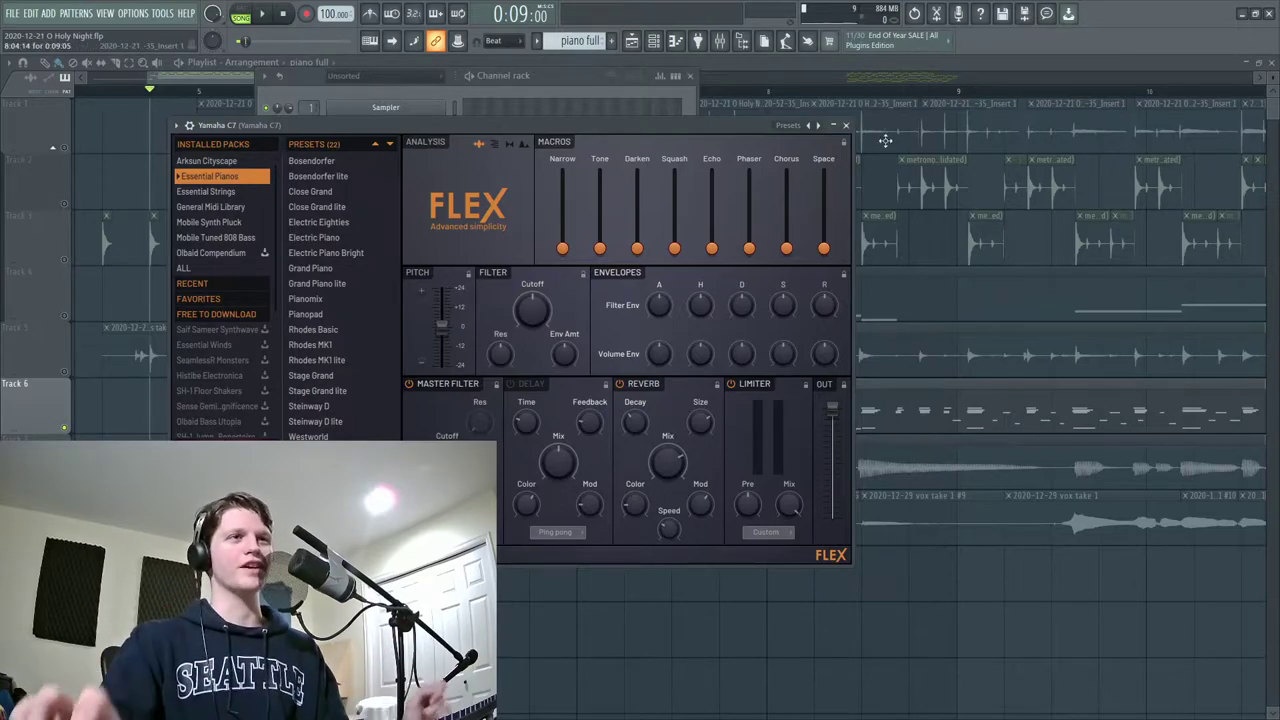
{"action": "left_click", "coordinate": [846, 125]}
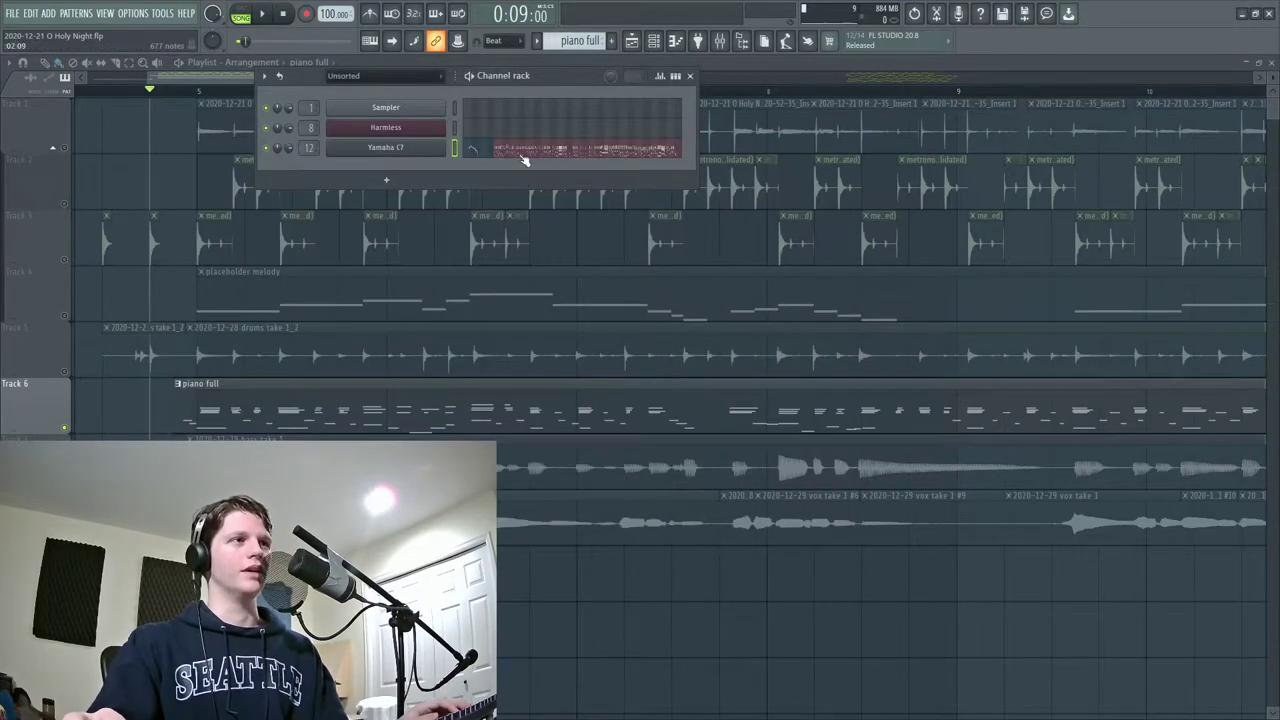
Revisit the Portable Grand-1 input in the MIDI settings, then close the settings and the channel rack.
{"action": "key", "text": "F10"}
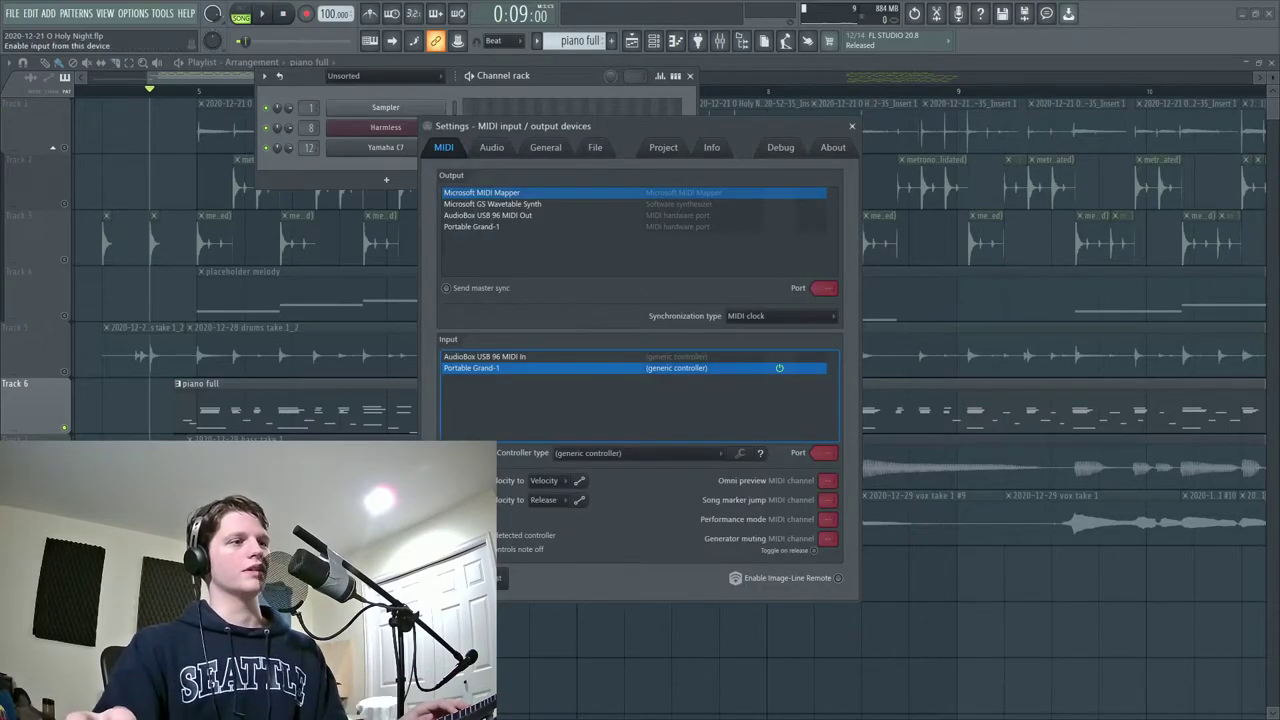
{"action": "left_click", "coordinate": [851, 126]}
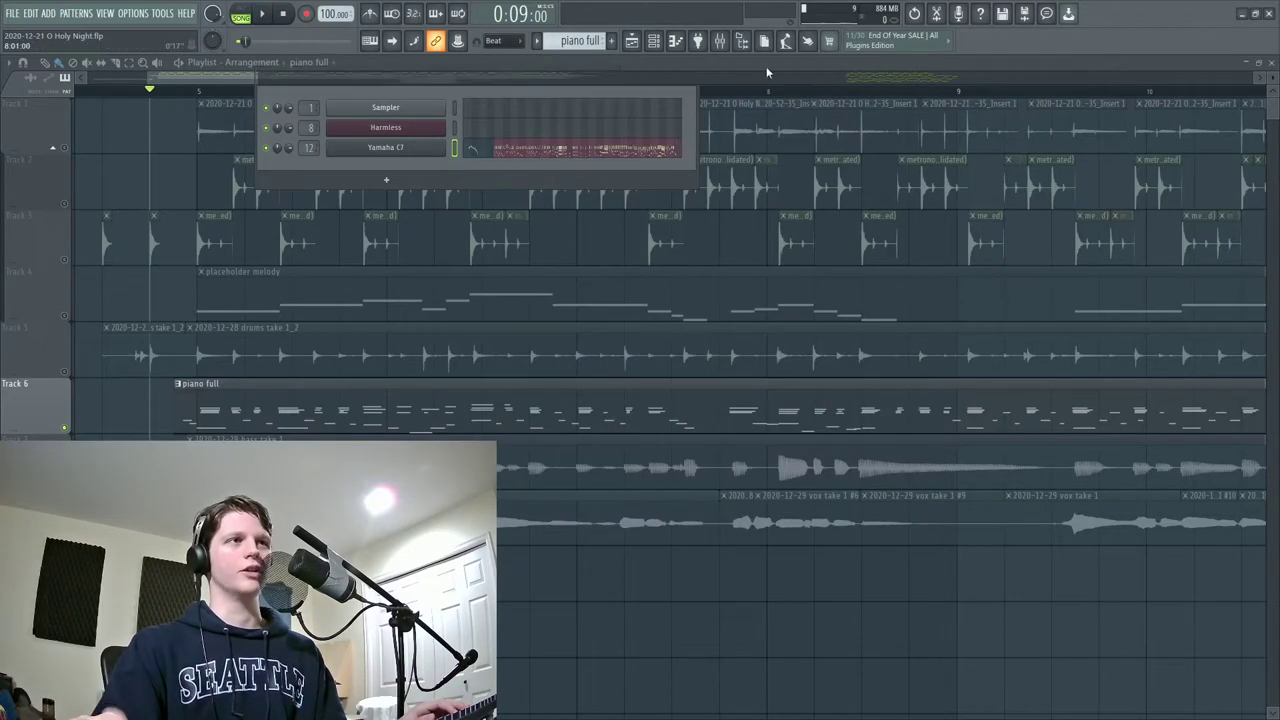
{"action": "key", "text": "F6"}
Look over the full arrangement in the playlist, then switch to Photos and examine the chord_sheet.png chord chart.
{"action": "scroll", "coordinate": [770, 96], "scroll_direction": "down", "scroll_amount": 5}
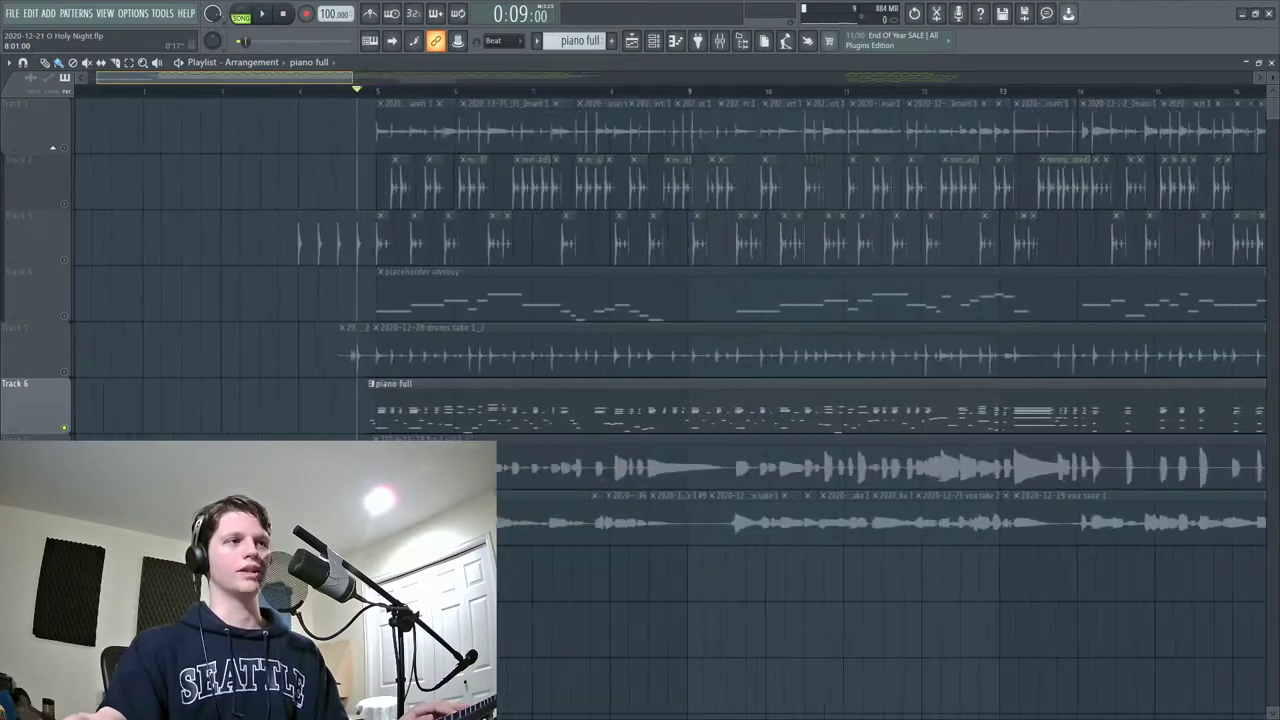
{"action": "scroll", "coordinate": [762, 98], "scroll_direction": "up", "scroll_amount": 3}
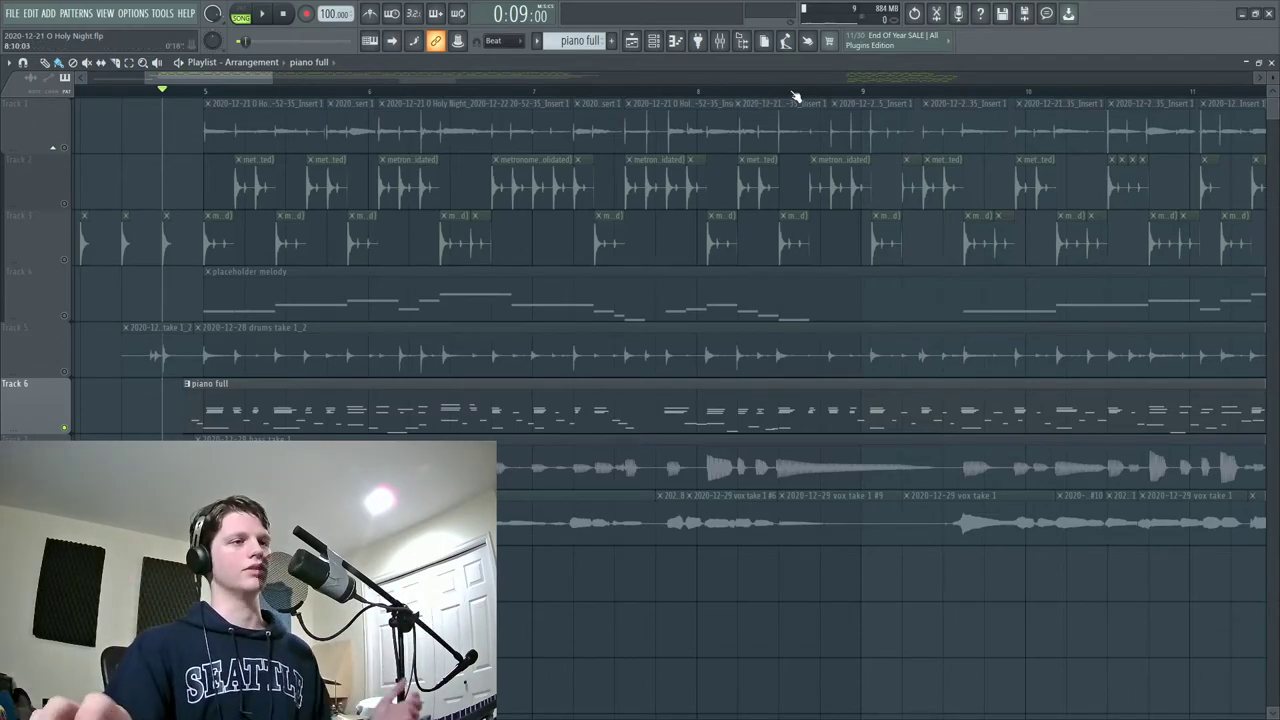
{"action": "scroll", "coordinate": [790, 96], "scroll_direction": "down", "scroll_amount": 5}
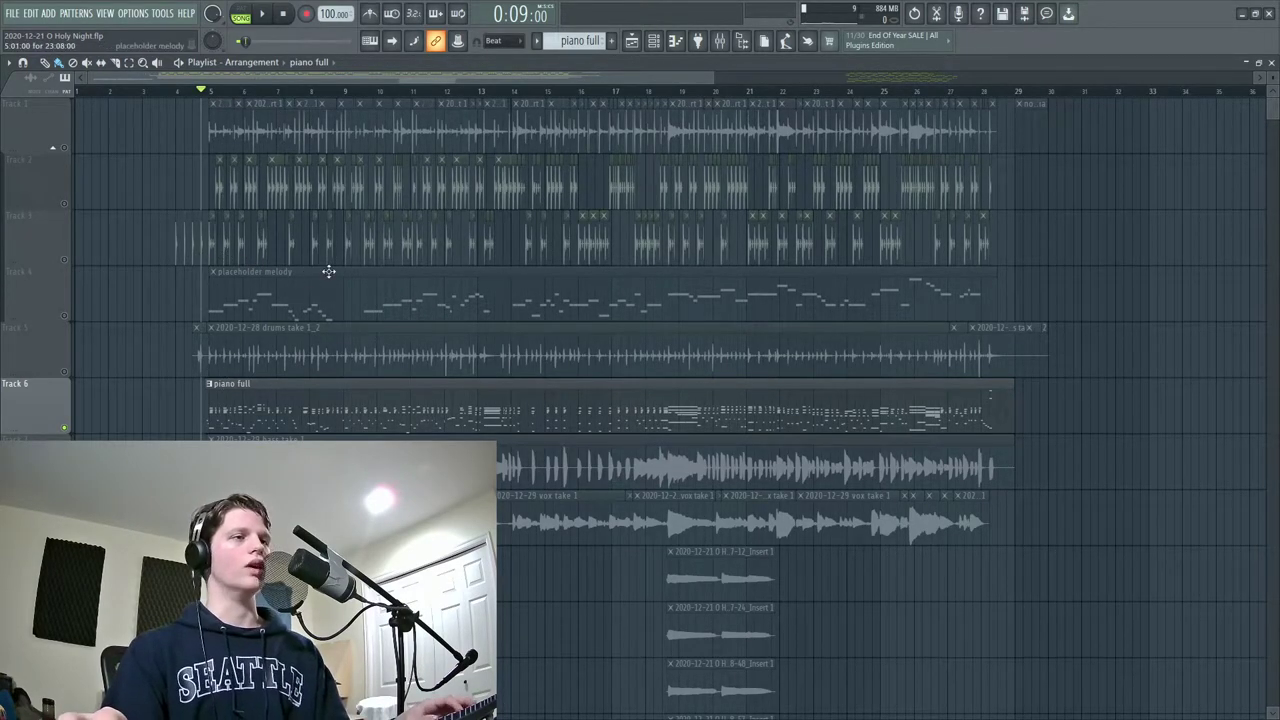
{"action": "key", "text": "alt+Tab"}
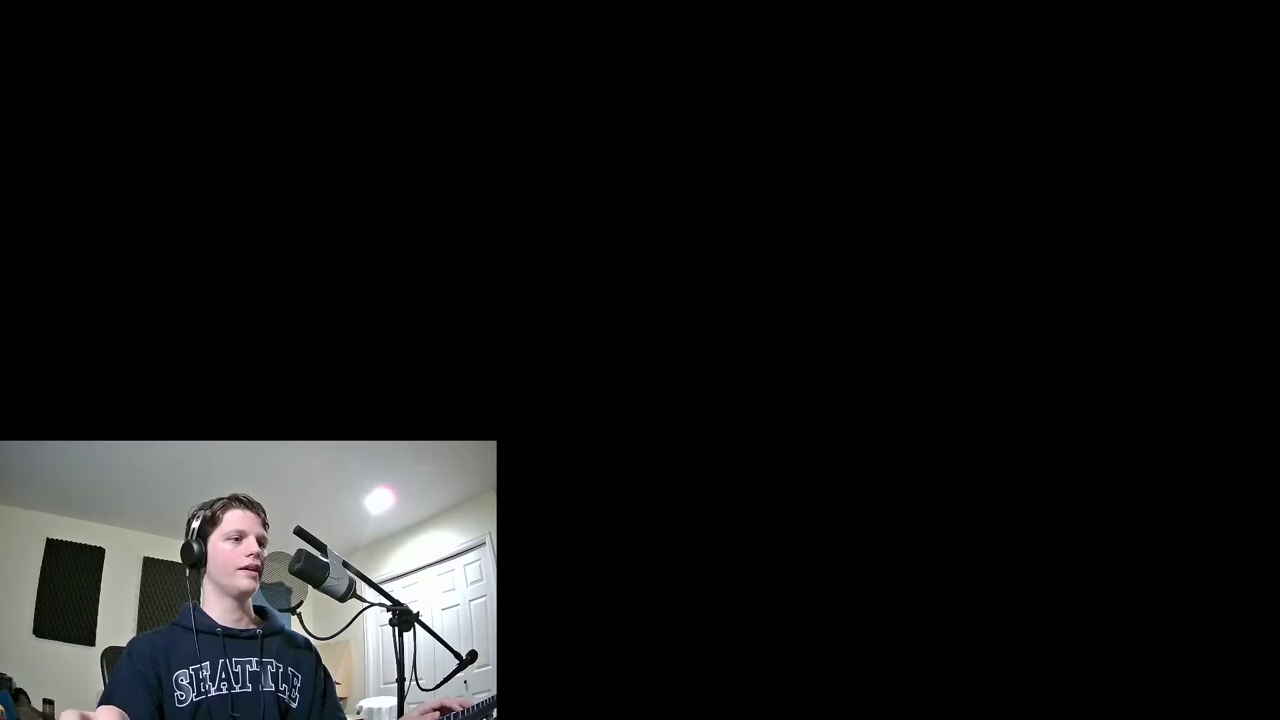
{"action": "key", "text": "alt+Tab"}
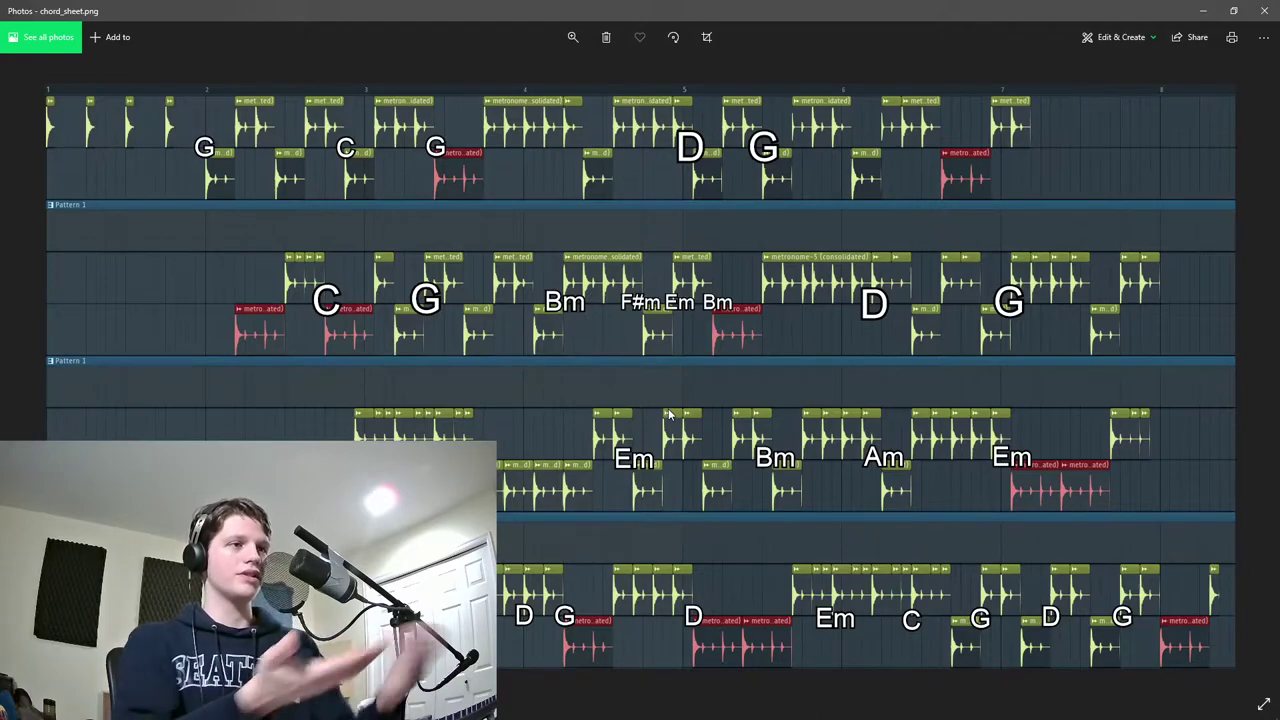
Return to FL Studio and delete the old four-row layout of metronome clips around bars 44 to 50.
{"action": "key", "text": "alt+Tab"}
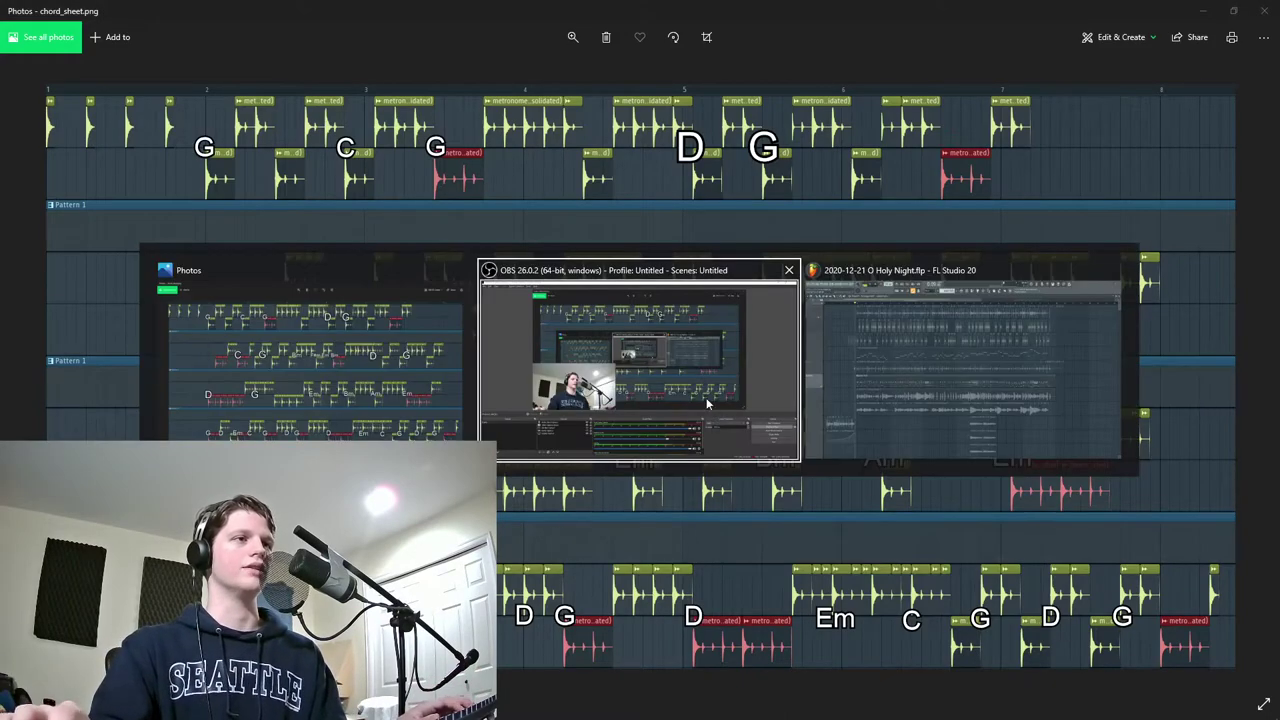
{"action": "key", "text": "alt+Tab"}
{"action": "key", "text": "alt+Tab"}
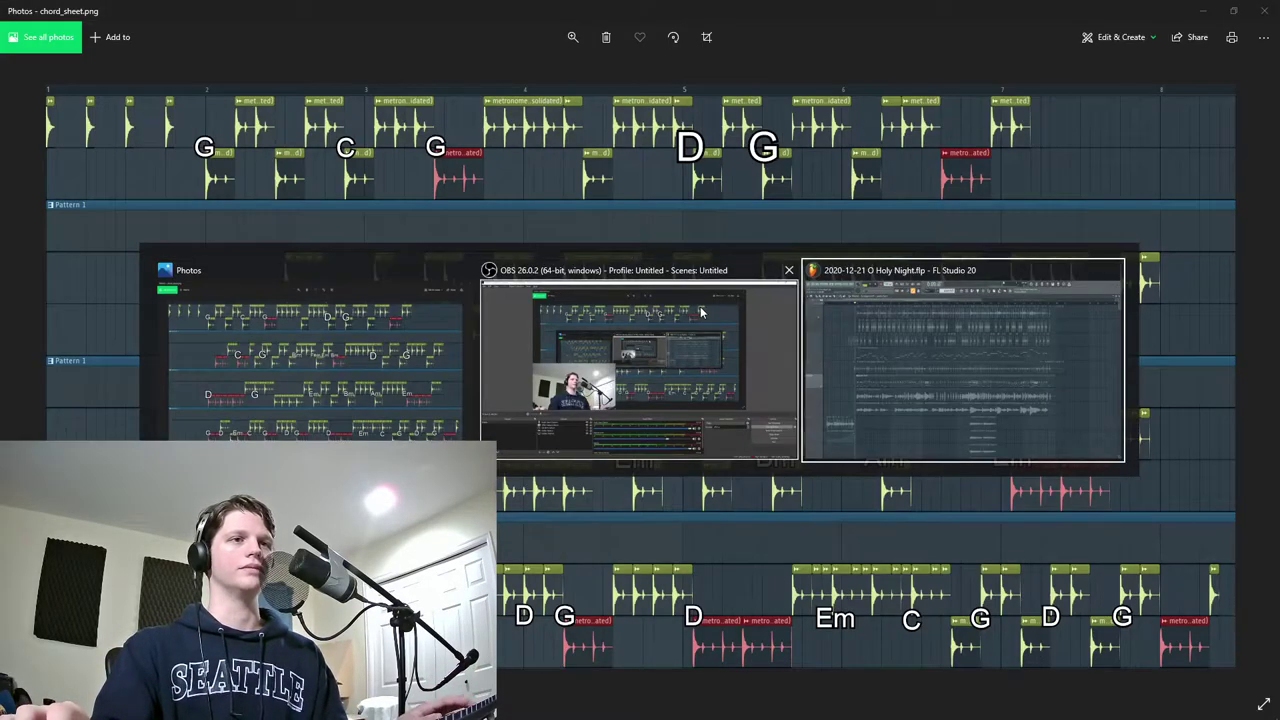
{"action": "left_click", "coordinate": [1054, 277]}
{"action": "scroll", "coordinate": [663, 323], "scroll_direction": "up", "scroll_amount": 5}
{"action": "scroll", "coordinate": [617, 265], "scroll_direction": "up", "scroll_amount": 2}
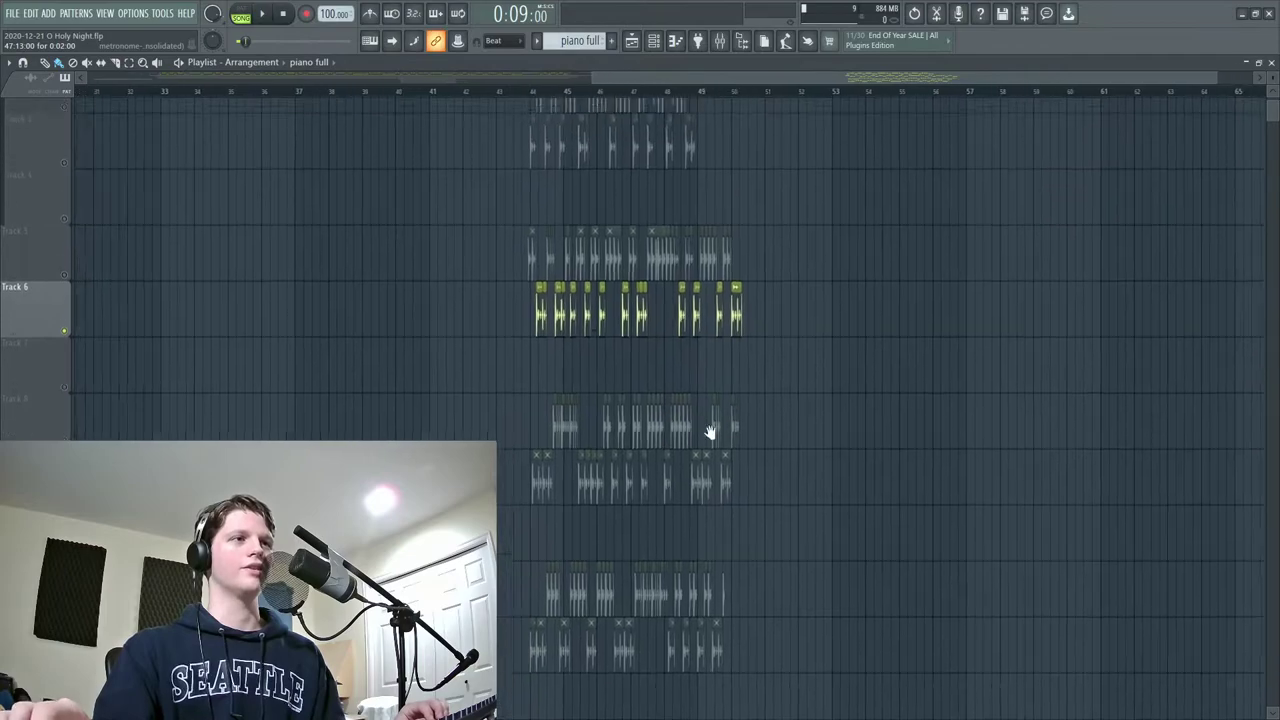
{"action": "scroll", "coordinate": [771, 343], "scroll_direction": "left", "scroll_amount": 5}
{"action": "scroll", "coordinate": [1194, 166], "scroll_direction": "right", "scroll_amount": 3}
{"action": "scroll", "coordinate": [1034, 323], "scroll_direction": "down", "scroll_amount": 3}
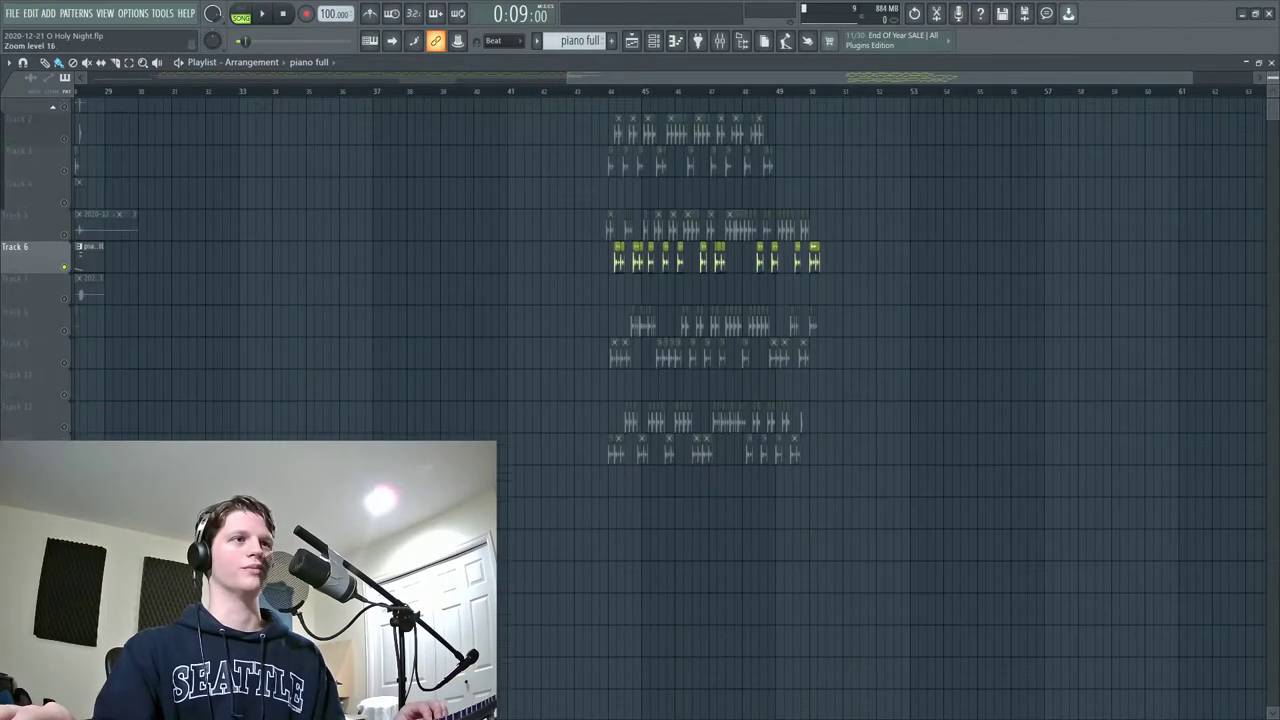
{"action": "left_click_drag", "start_coordinate": [945, 132], "coordinate": [579, 475]}
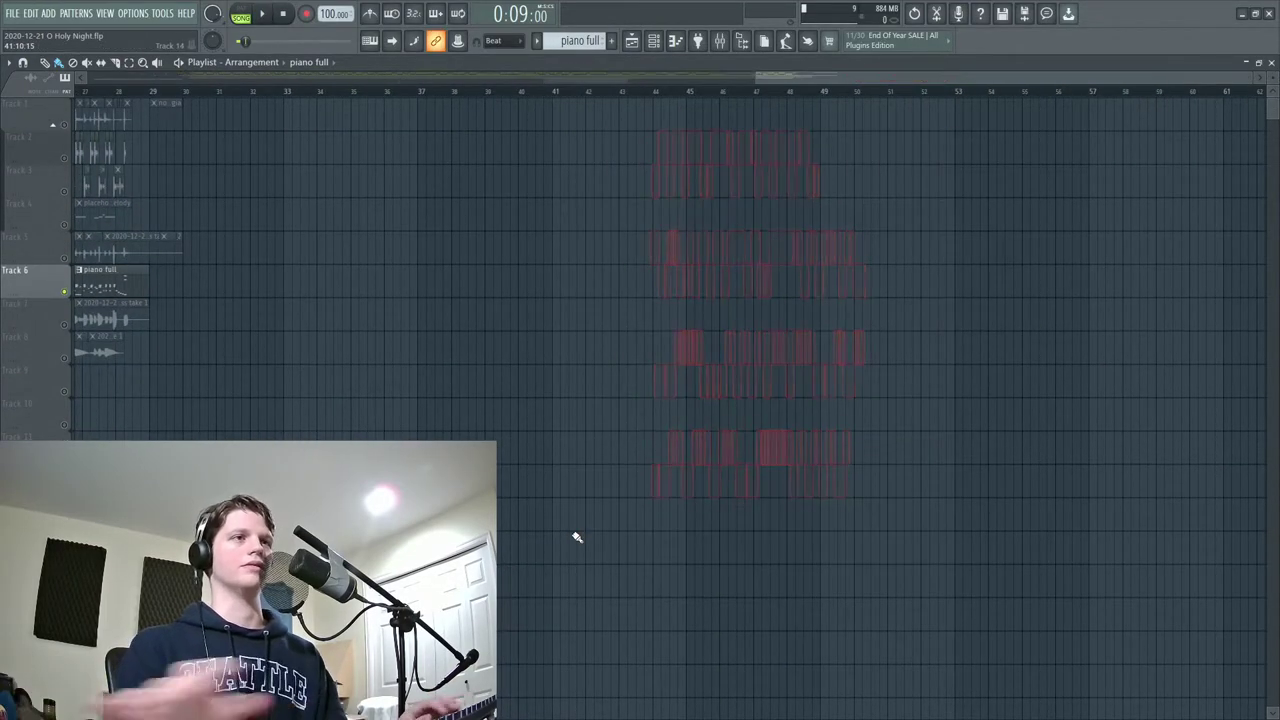
Copy the song's metronome clips on Tracks 2 and 3 into the empty area starting at about bar 32.
{"action": "scroll", "coordinate": [1174, 451], "scroll_direction": "down", "scroll_amount": 4}
{"action": "left_click_drag", "start_coordinate": [968, 135], "coordinate": [130, 192]}
{"action": "left_click_drag", "start_coordinate": [1100, 266], "coordinate": [871, 289]}
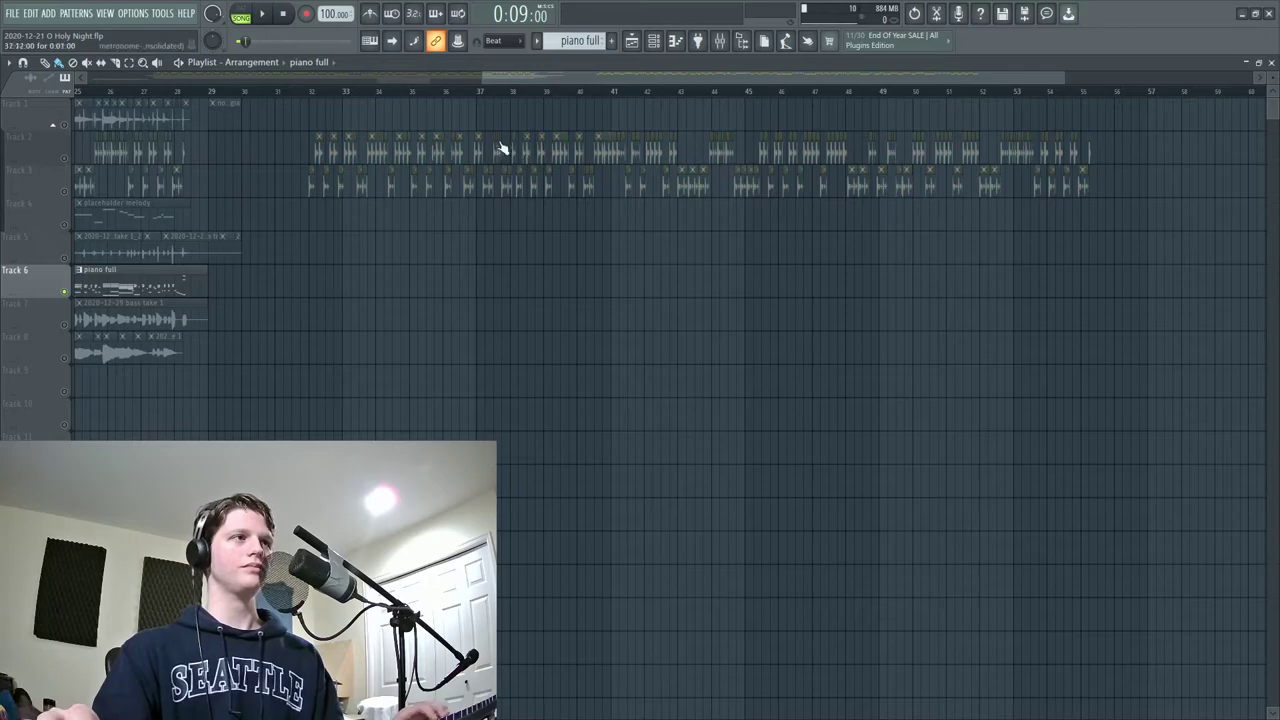
Stack the copied metronome clips from about bar 37 onward as three more rows on Tracks 5–6, 8–9 and 11–12, around bars 31 to 38.
{"action": "left_click_drag", "start_coordinate": [493, 99], "coordinate": [720, 266]}
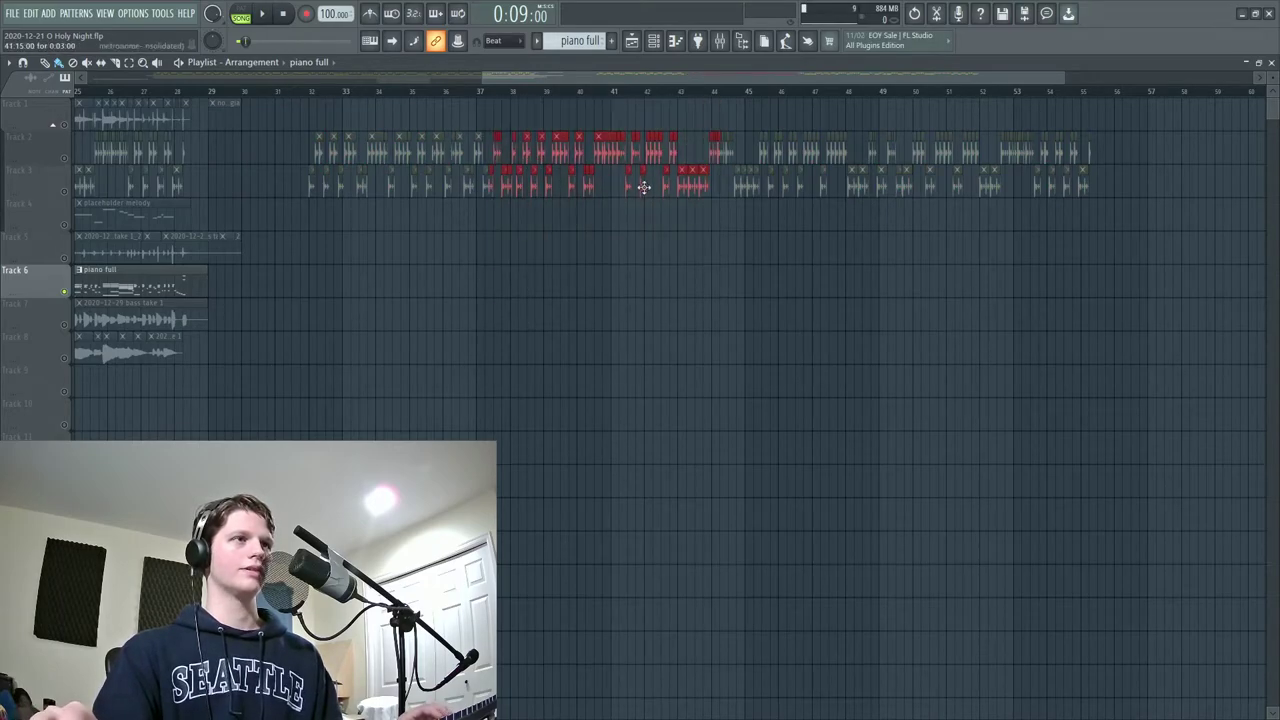
{"action": "left_click_drag", "start_coordinate": [628, 181], "coordinate": [431, 278]}
{"action": "left_click_drag", "start_coordinate": [701, 101], "coordinate": [940, 292]}
{"action": "left_click_drag", "start_coordinate": [903, 190], "coordinate": [486, 380]}
{"action": "left_click_drag", "start_coordinate": [863, 109], "coordinate": [1168, 232]}
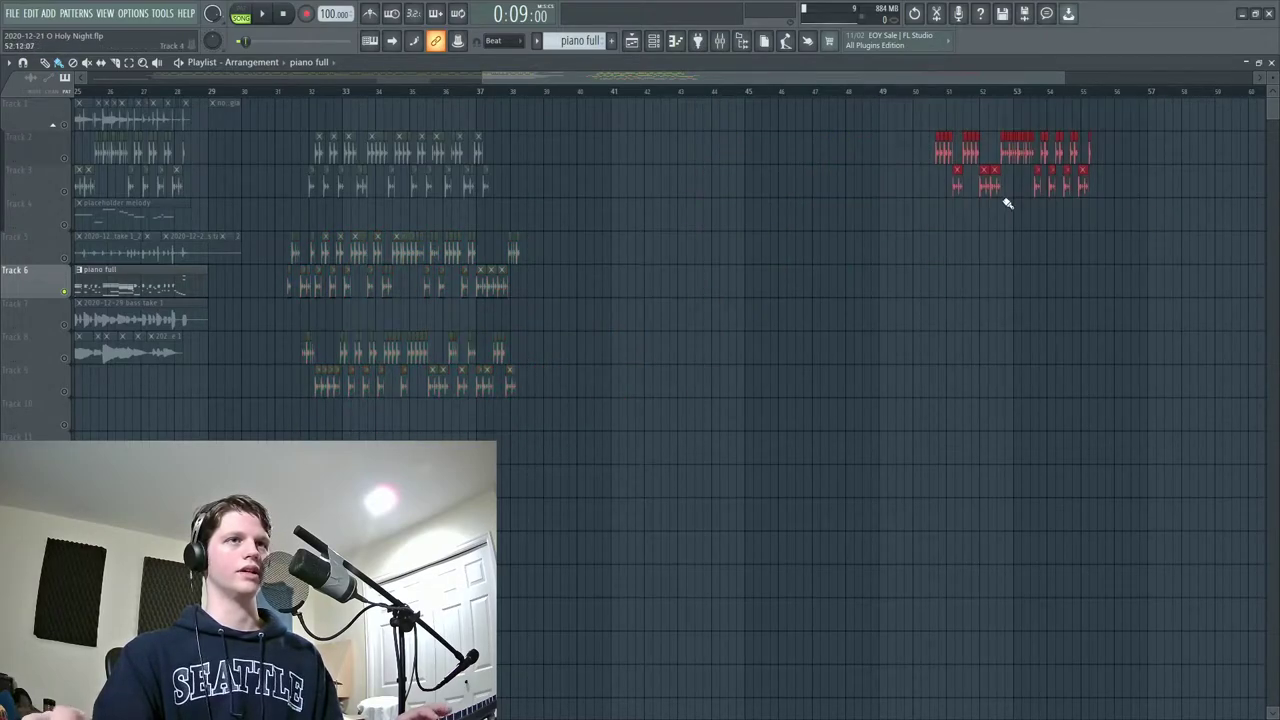
{"action": "left_click_drag", "start_coordinate": [998, 186], "coordinate": [440, 488]}
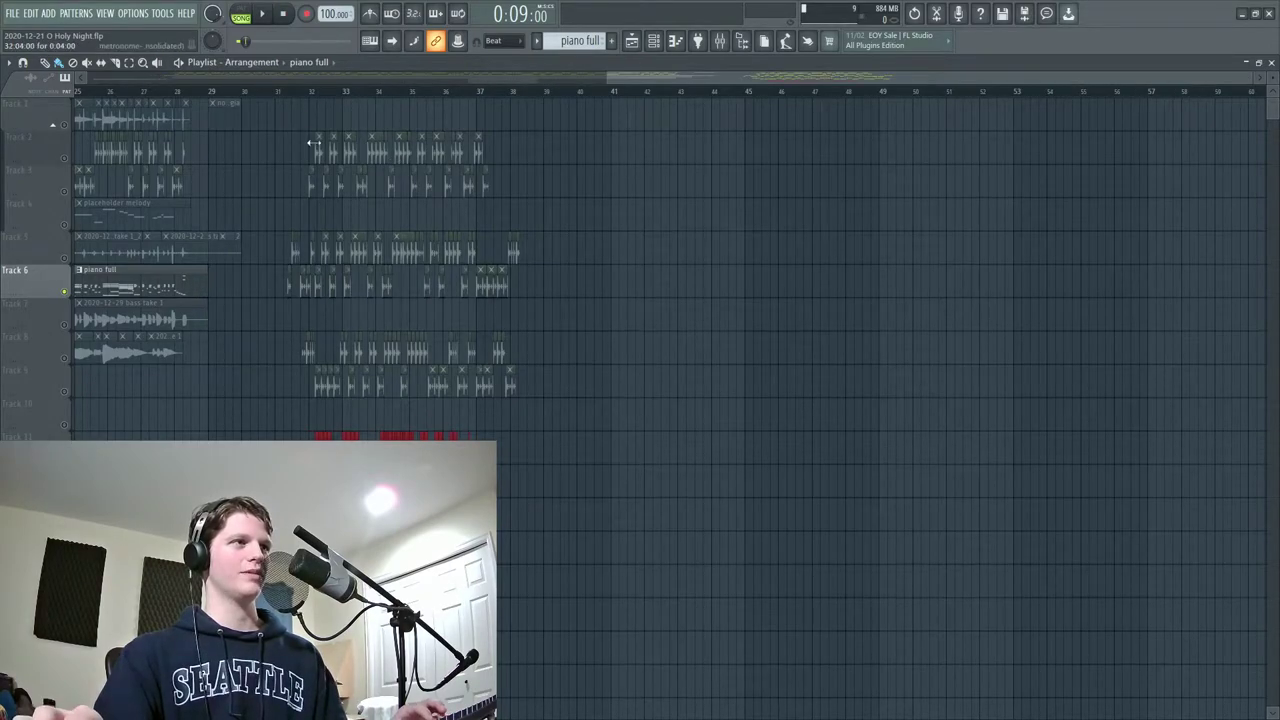
Re-enable the playlist tracks and unmute all the metronome clips in the four stacked rows around bars 31 to 38.
{"action": "scroll", "coordinate": [313, 143], "scroll_direction": "down", "scroll_amount": 3}
{"action": "scroll", "coordinate": [300, 130], "scroll_direction": "up", "scroll_amount": 3}
{"action": "scroll", "coordinate": [290, 115], "scroll_direction": "down", "scroll_amount": 3}
{"action": "scroll", "coordinate": [282, 100], "scroll_direction": "left", "scroll_amount": 5}
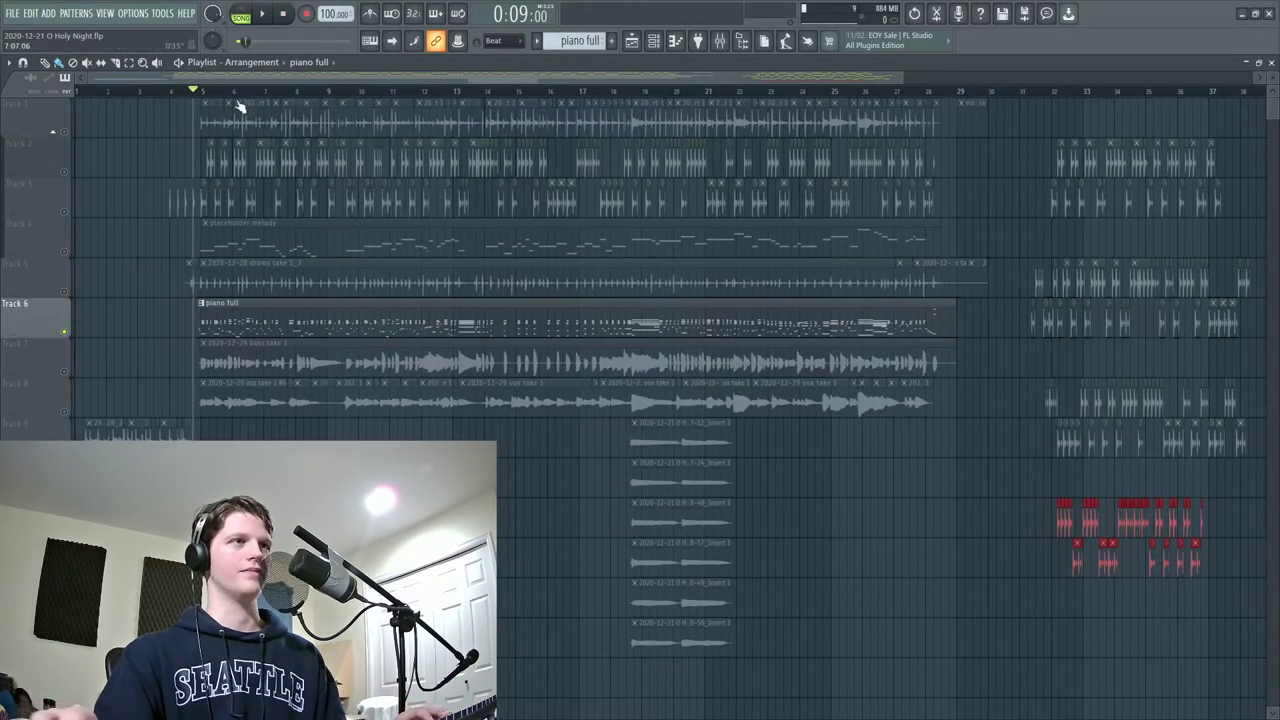
{"action": "left_click_drag", "start_coordinate": [87, 76], "coordinate": [731, 66]}
{"action": "key", "text": "d"}
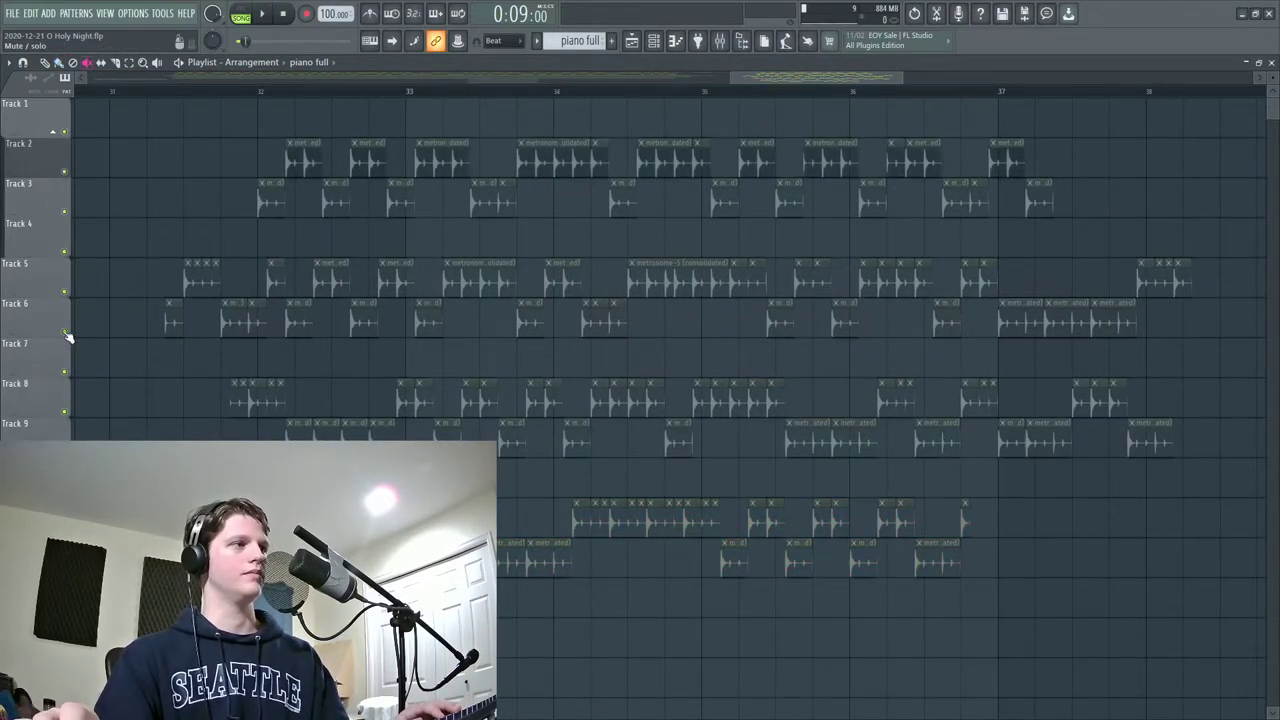
{"action": "mouse_move", "coordinate": [288, 155]}
{"action": "left_mouse_down"}
{"action": "mouse_move", "coordinate": [512, 152]}
{"action": "mouse_move", "coordinate": [723, 220]}
{"action": "mouse_move", "coordinate": [270, 200]}
{"action": "mouse_move", "coordinate": [1163, 203]}
{"action": "mouse_move", "coordinate": [768, 295]}
{"action": "mouse_move", "coordinate": [180, 300]}
{"action": "mouse_move", "coordinate": [694, 334]}
{"action": "mouse_move", "coordinate": [1140, 325]}
{"action": "mouse_move", "coordinate": [712, 405]}
{"action": "mouse_move", "coordinate": [400, 400]}
{"action": "mouse_move", "coordinate": [400, 432]}
{"action": "mouse_move", "coordinate": [1166, 443]}
{"action": "mouse_move", "coordinate": [815, 537]}
{"action": "mouse_move", "coordinate": [565, 535]}
{"action": "mouse_move", "coordinate": [560, 560]}
{"action": "mouse_move", "coordinate": [980, 537]}
{"action": "mouse_move", "coordinate": [800, 405]}
{"action": "left_mouse_up"}
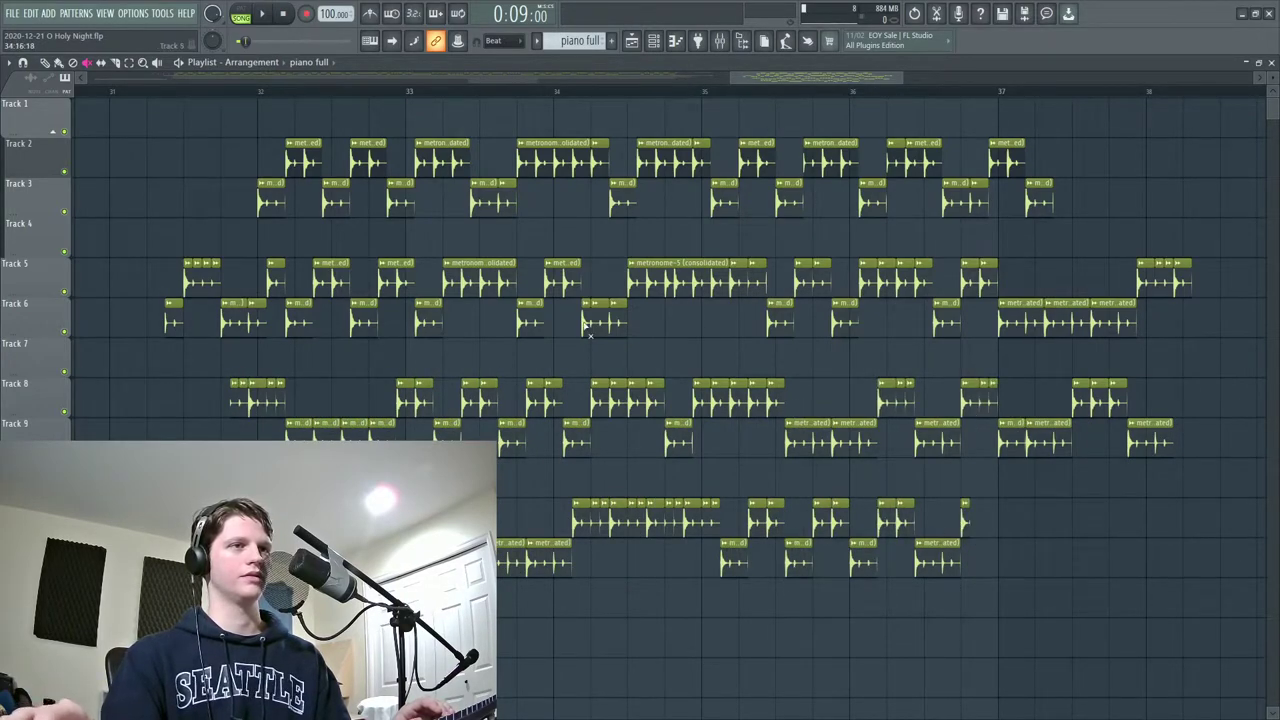
{"action": "scroll", "coordinate": [701, 308], "scroll_direction": "left", "scroll_amount": 1}
{"action": "key", "text": "b"}
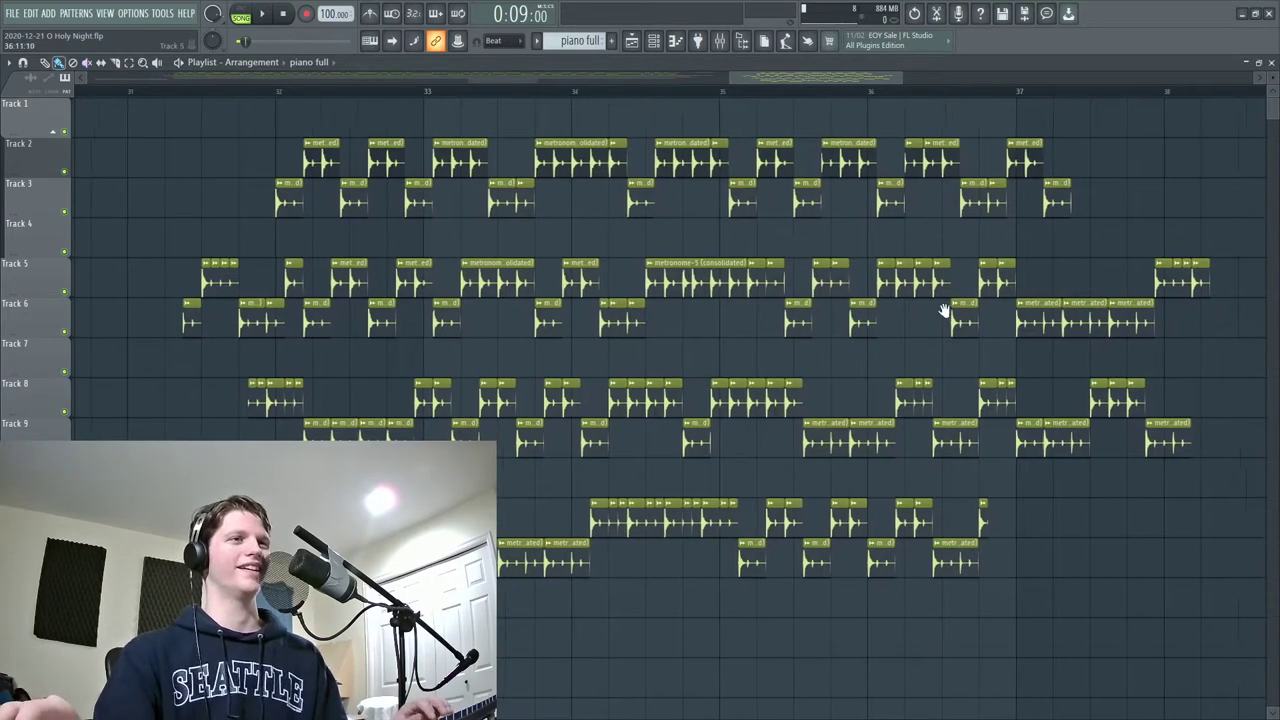
Place Pattern 1 on Track 1 above the metronome rows at about bar 34, comparing the layout with chord_sheet.png in Photos.
{"action": "scroll", "coordinate": [800, 250], "scroll_direction": "right", "scroll_amount": 2}
{"action": "scroll", "coordinate": [600, 150], "scroll_direction": "left", "scroll_amount": 5}
{"action": "scroll", "coordinate": [366, 68], "scroll_direction": "right", "scroll_amount": 4}
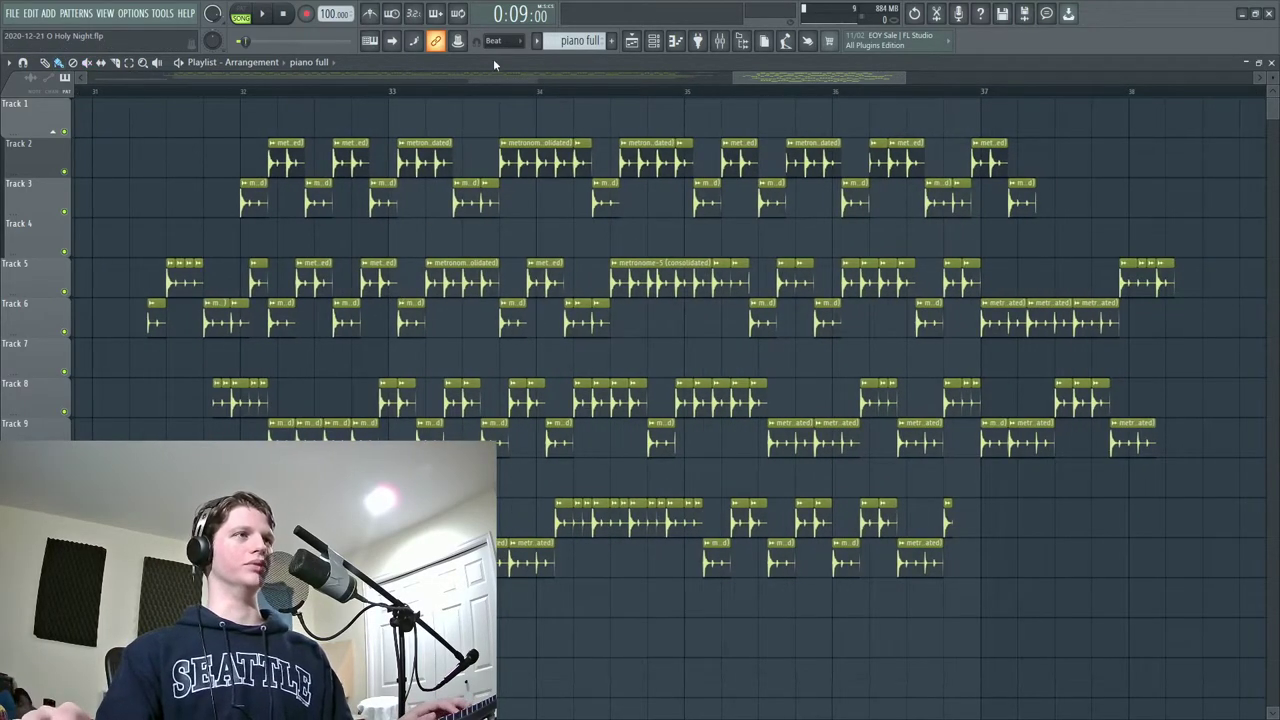
{"action": "left_click", "coordinate": [537, 40]}
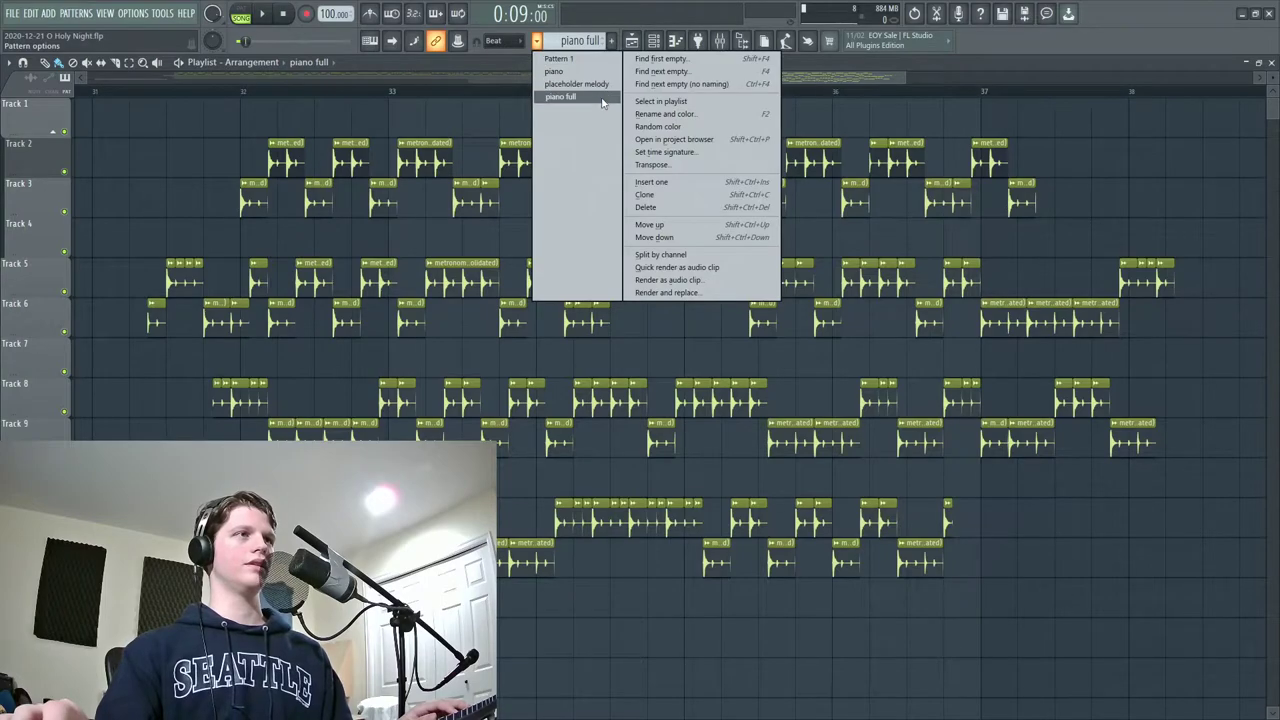
{"action": "left_click", "coordinate": [558, 58]}
{"action": "left_click", "coordinate": [573, 91]}
{"action": "left_click", "coordinate": [576, 112]}
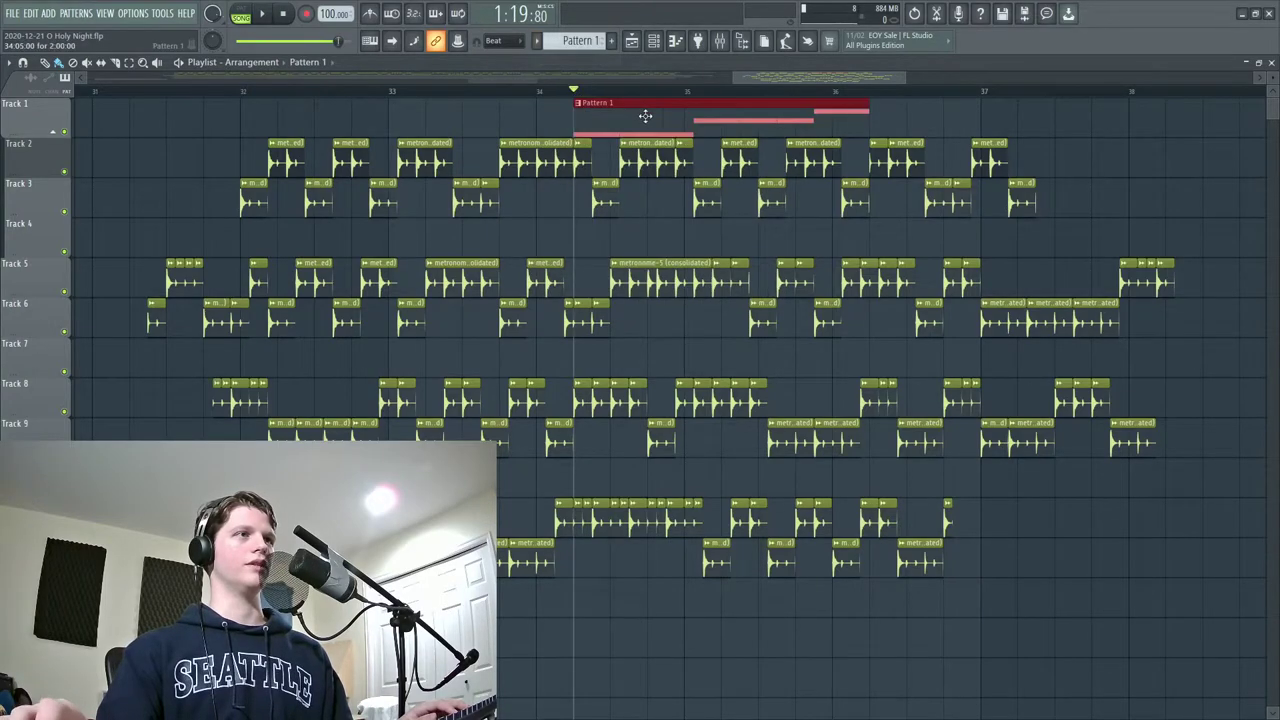
{"action": "key", "text": "alt+Tab"}
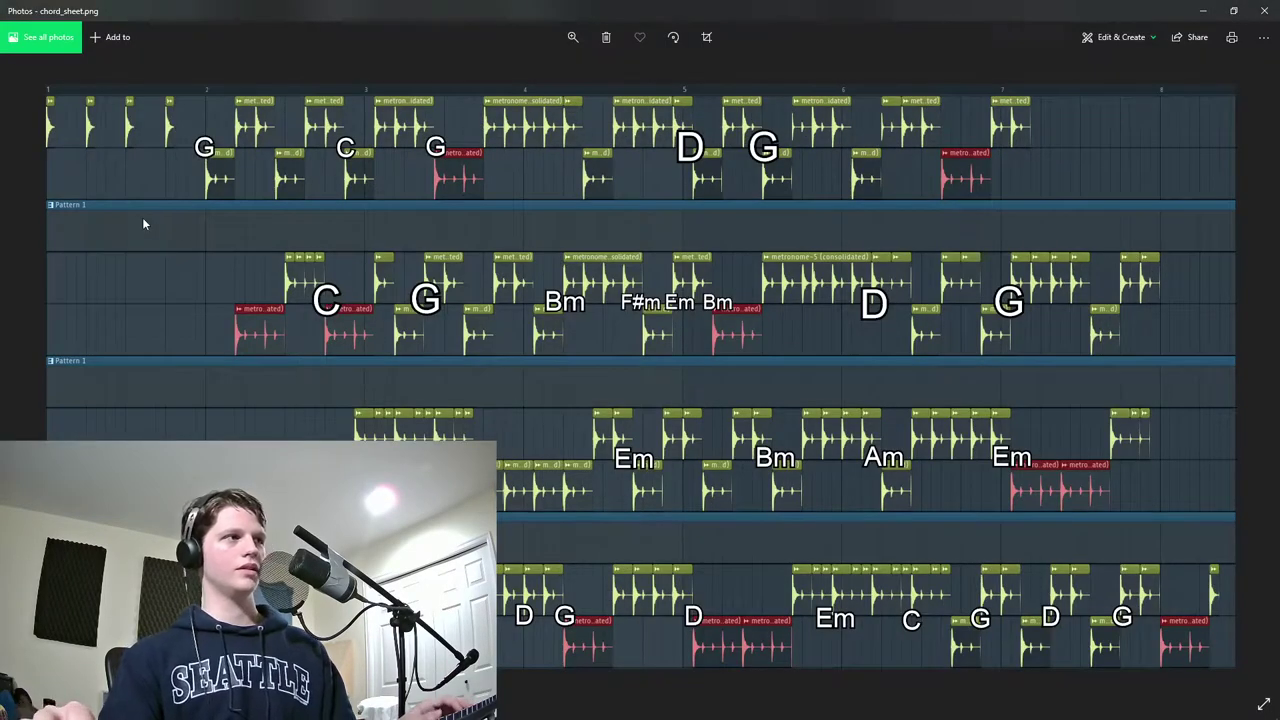
{"action": "key", "text": "alt+Tab"}
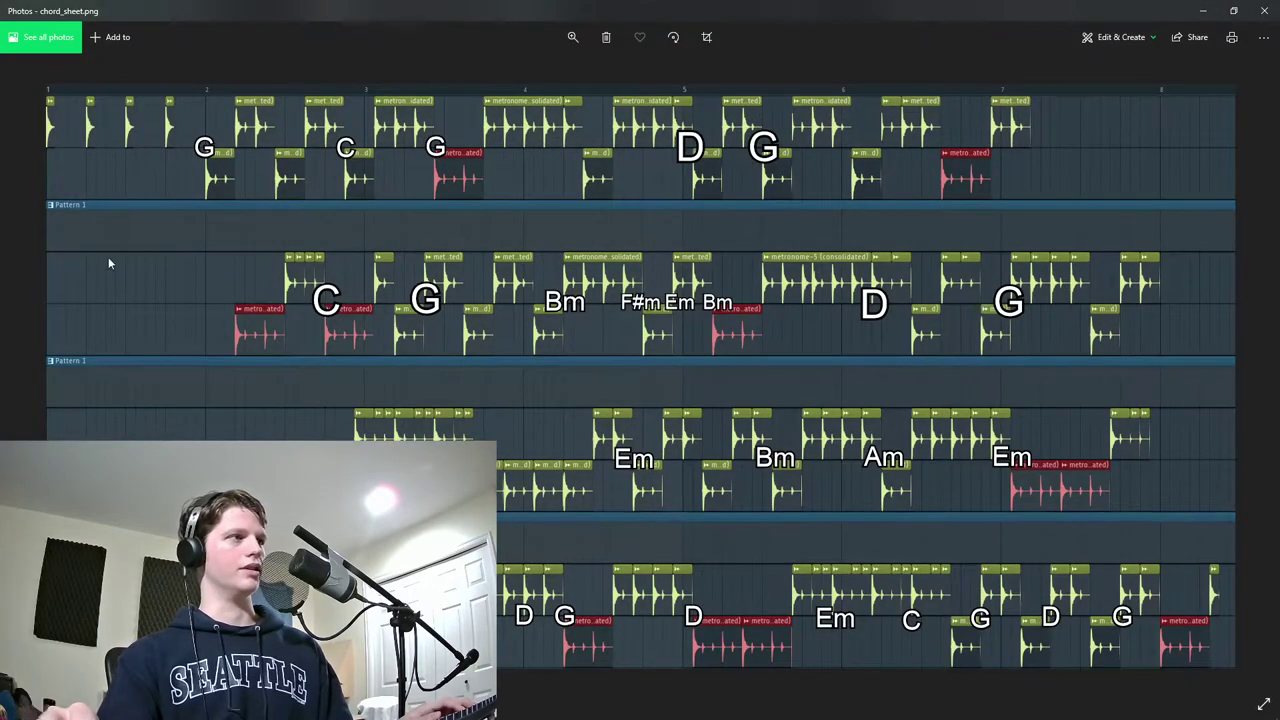
{"action": "key", "text": "alt+Tab"}
Replace it with one Pattern 1 clip without visible notes, spanning Track 1 from bar 31 to past bar 38.
{"action": "left_click", "coordinate": [480, 103]}
{"action": "left_click", "coordinate": [878, 104]}
{"action": "right_click", "coordinate": [895, 110]}
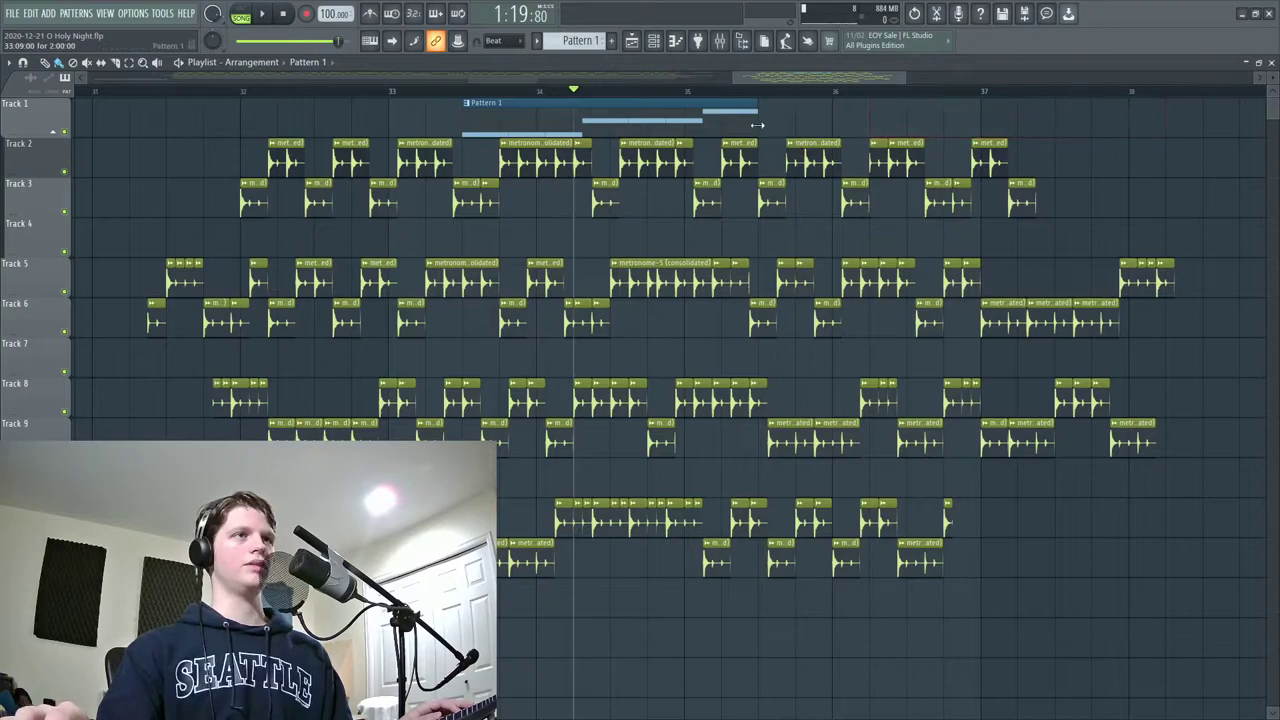
{"action": "left_click_drag", "start_coordinate": [428, 120], "coordinate": [266, 120]}
{"action": "left_click_drag", "start_coordinate": [422, 118], "coordinate": [1180, 114]}
Add the same long Pattern 1 clip as a separator on Tracks 4, 7, 10 and 13, starting at bar 31.
{"action": "left_click", "coordinate": [113, 246]}
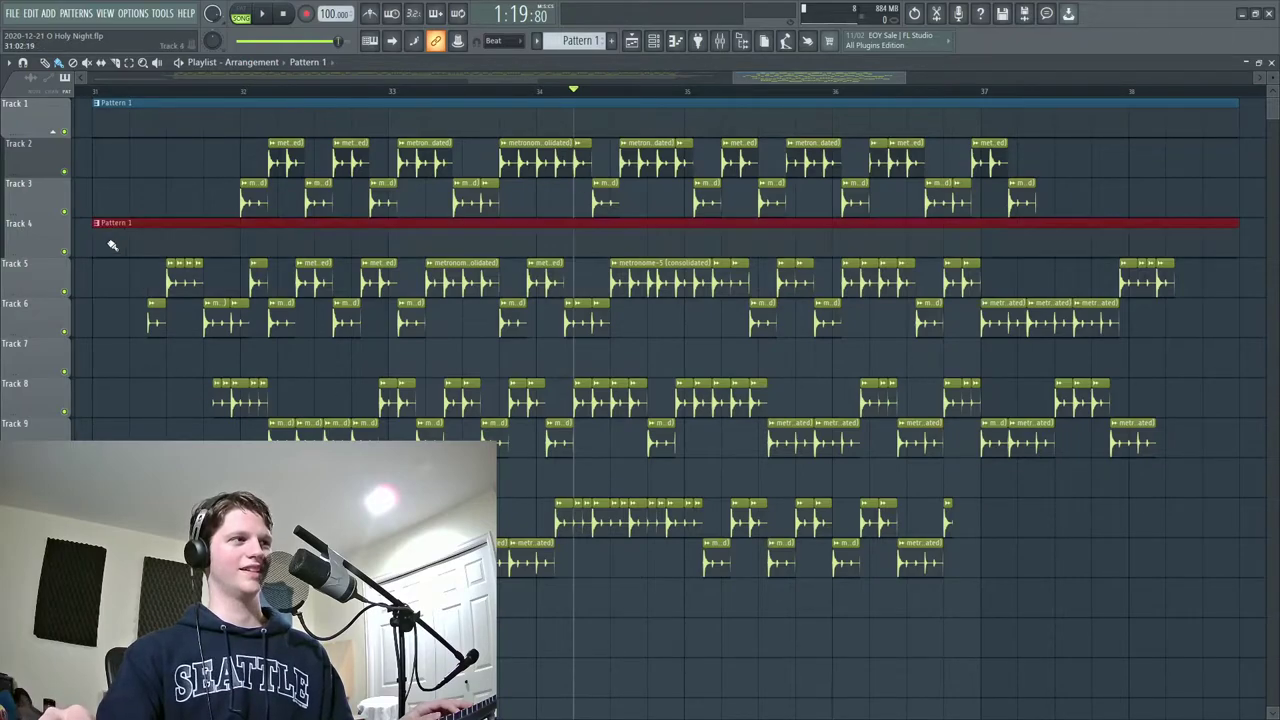
{"action": "left_click", "coordinate": [102, 352]}
{"action": "left_click", "coordinate": [105, 475]}
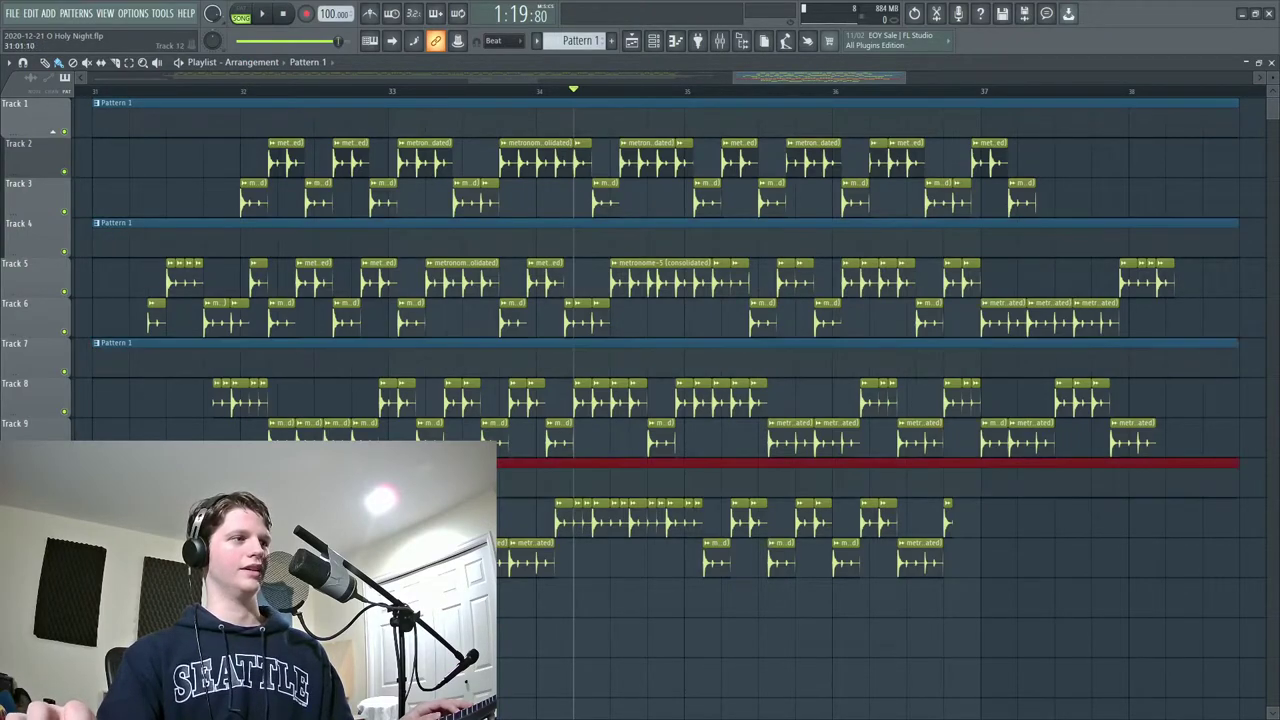
{"action": "left_click", "coordinate": [105, 595]}
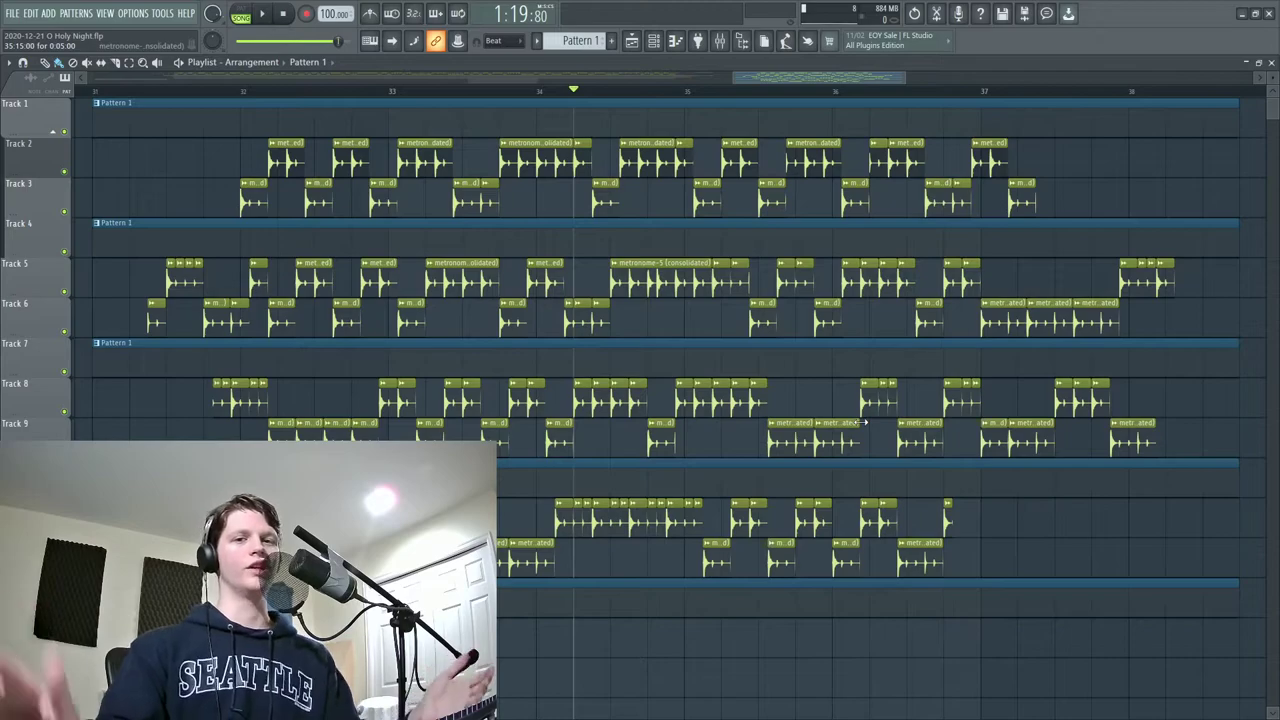
Compare the layout with chord_sheet.png in Photos, return to FL Studio, and delete all the copied metronome and Pattern 1 clips.
{"action": "key", "text": "alt+Tab"}
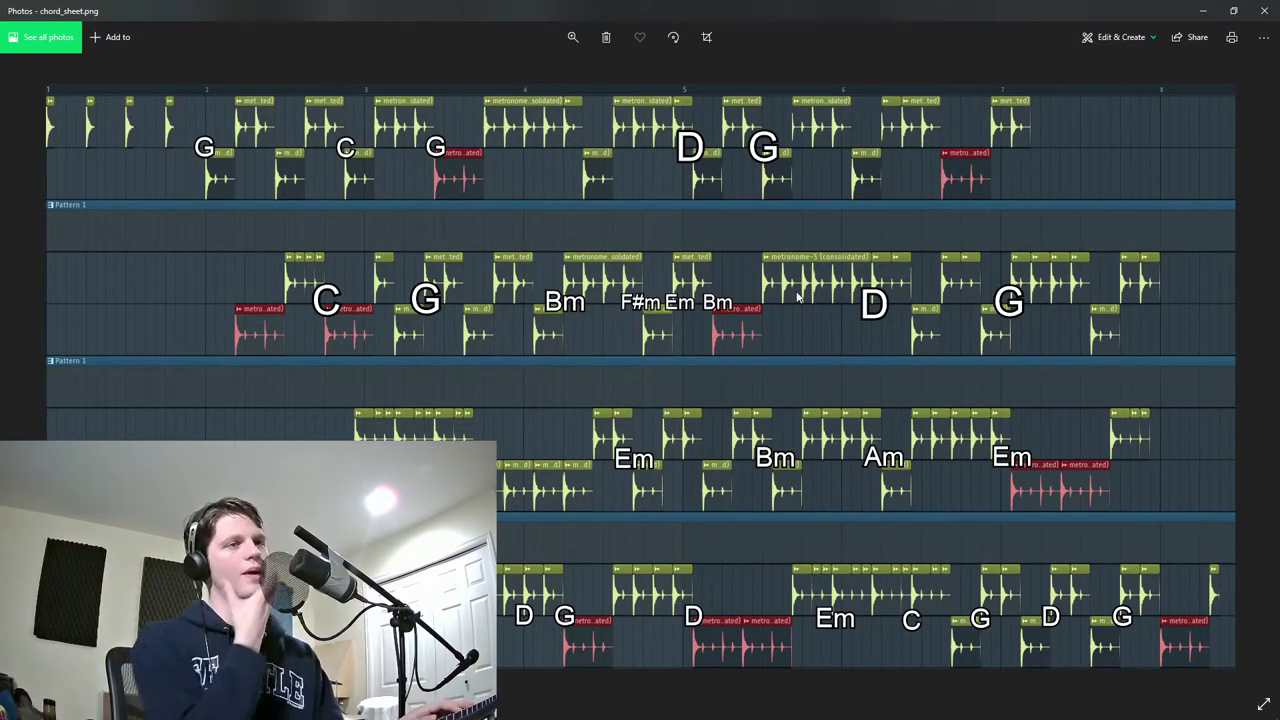
{"action": "key", "text": "alt+Tab"}
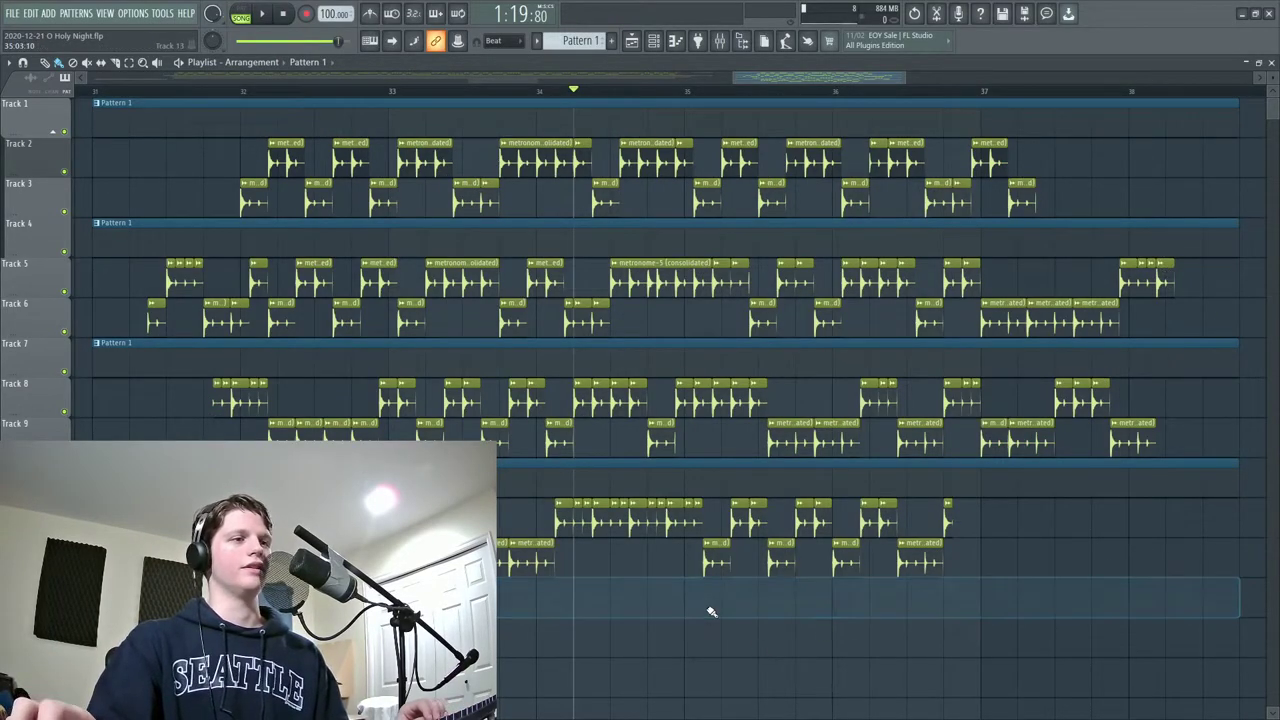
{"action": "mouse_move", "coordinate": [1024, 580]}
{"action": "left_mouse_down"}
{"action": "mouse_move", "coordinate": [500, 560]}
{"action": "mouse_move", "coordinate": [851, 553]}
{"action": "mouse_move", "coordinate": [1071, 530]}
{"action": "mouse_move", "coordinate": [540, 518]}
{"action": "mouse_move", "coordinate": [560, 458]}
{"action": "mouse_move", "coordinate": [1186, 440]}
{"action": "mouse_move", "coordinate": [570, 398]}
{"action": "mouse_move", "coordinate": [222, 430]}
{"action": "mouse_move", "coordinate": [271, 429]}
{"action": "mouse_move", "coordinate": [389, 380]}
{"action": "mouse_move", "coordinate": [626, 246]}
{"action": "mouse_move", "coordinate": [673, 121]}
{"action": "mouse_move", "coordinate": [989, 243]}
{"action": "left_mouse_up"}
{"action": "left_click_drag", "start_coordinate": [1174, 129], "coordinate": [100, 420]}
{"action": "key", "text": "Delete"}
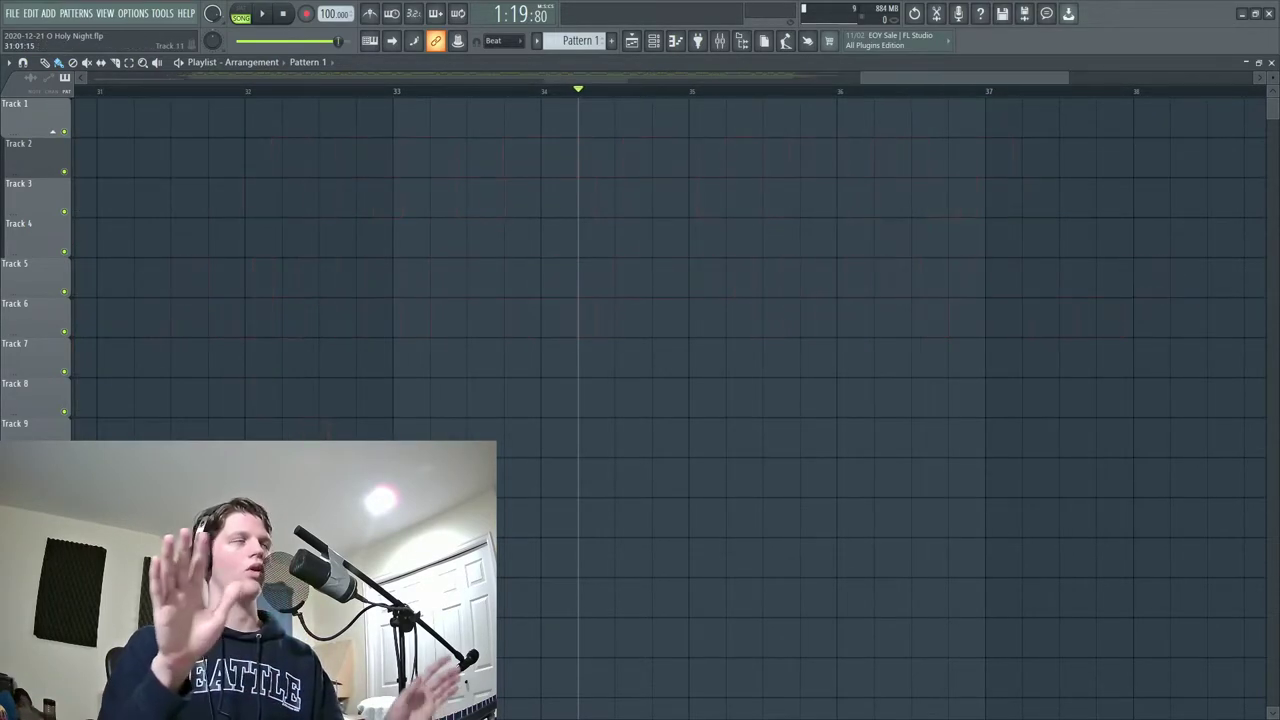
Close the chord_sheet.png image, return to FL Studio, and briefly solo the vocal takes on Track 8.
{"action": "left_click", "coordinate": [540, 92]}
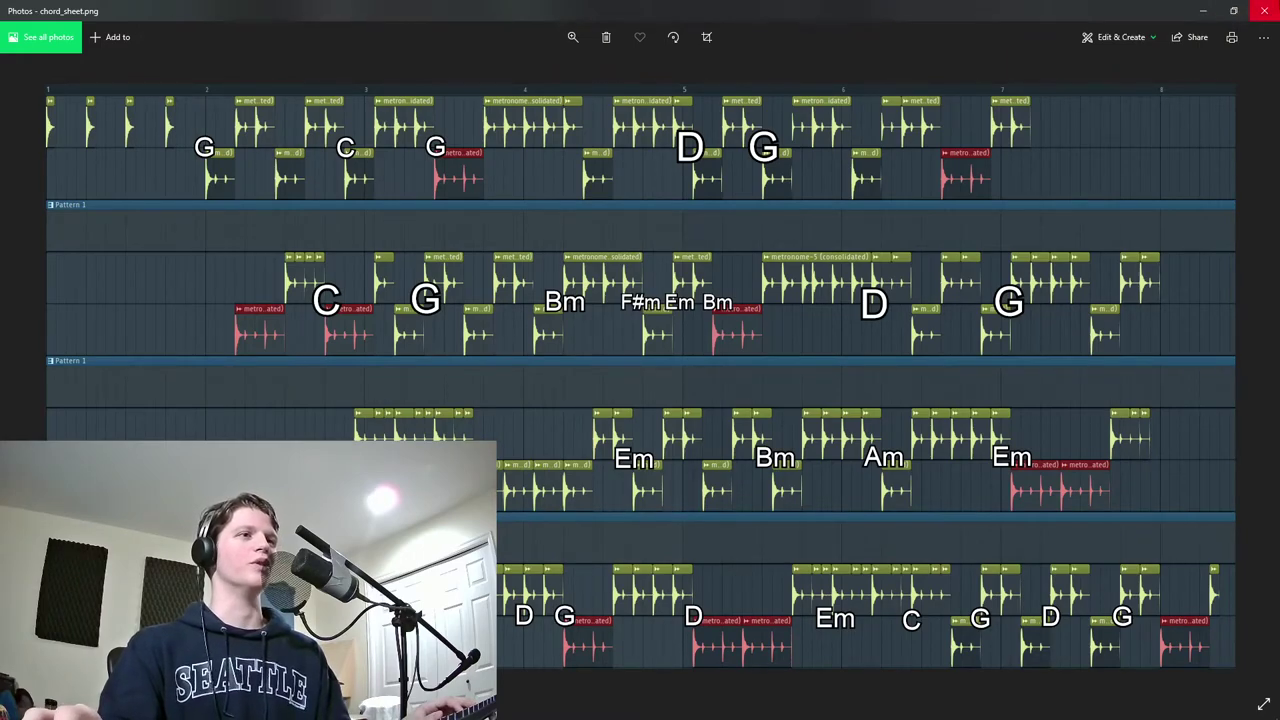
{"action": "left_click", "coordinate": [1265, 10]}
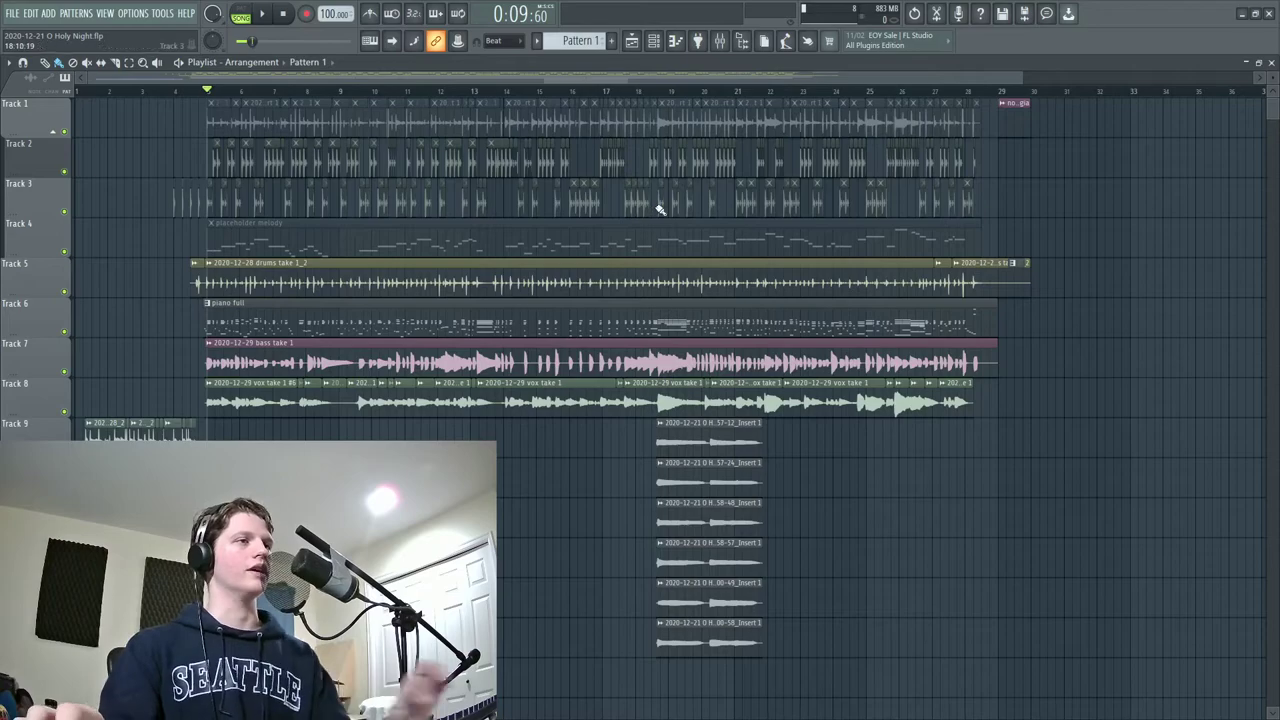
{"action": "right_click", "coordinate": [64, 411]}
{"action": "scroll", "coordinate": [500, 96], "scroll_direction": "up", "scroll_amount": 3}
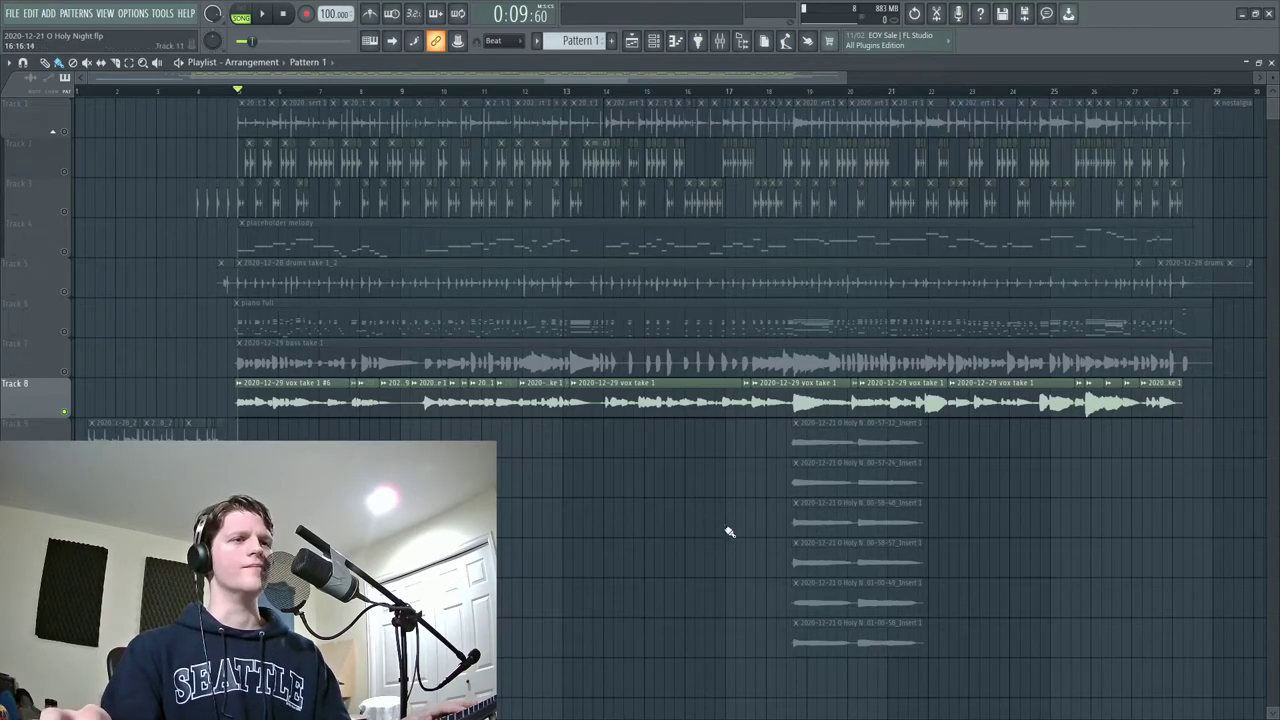
{"action": "right_click", "coordinate": [64, 411]}
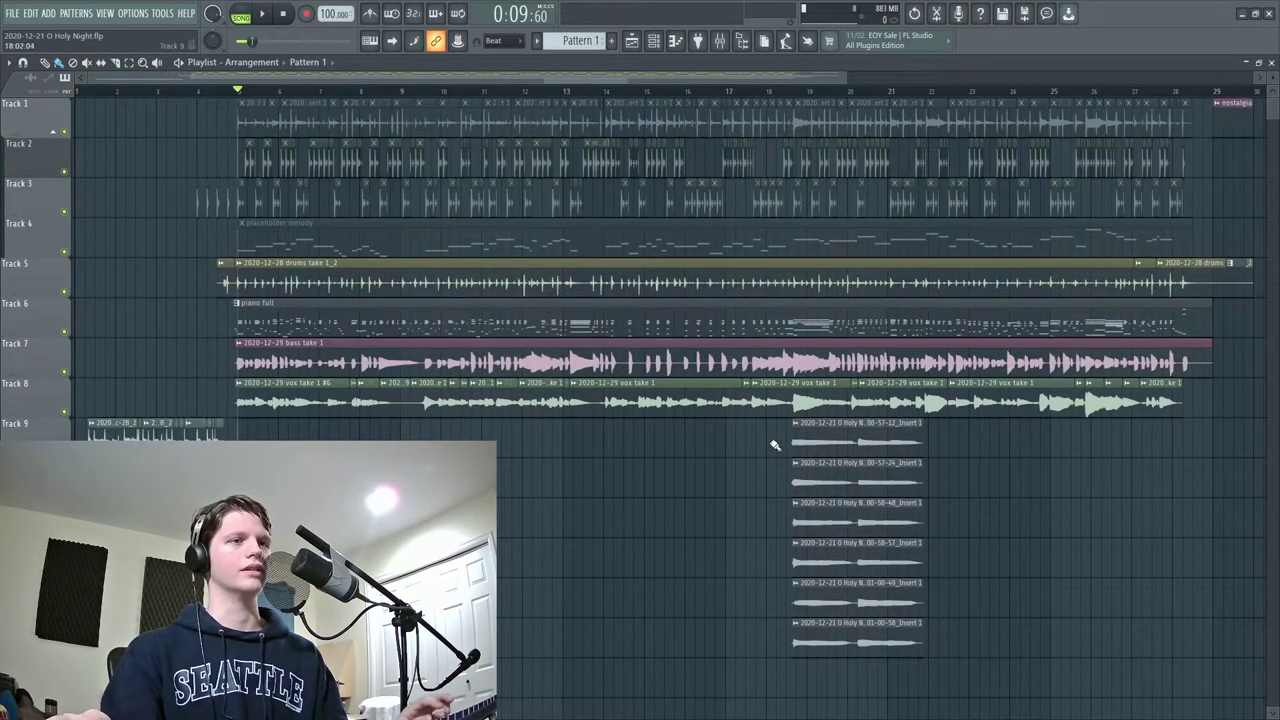
Examine the six recorded Insert 1 clips from Track 9 downward and briefly play the song near their end, just before bar 22.
{"action": "left_click_drag", "start_coordinate": [771, 430], "coordinate": [1040, 625]}
{"action": "scroll", "coordinate": [940, 100], "scroll_direction": "up", "scroll_amount": 4}
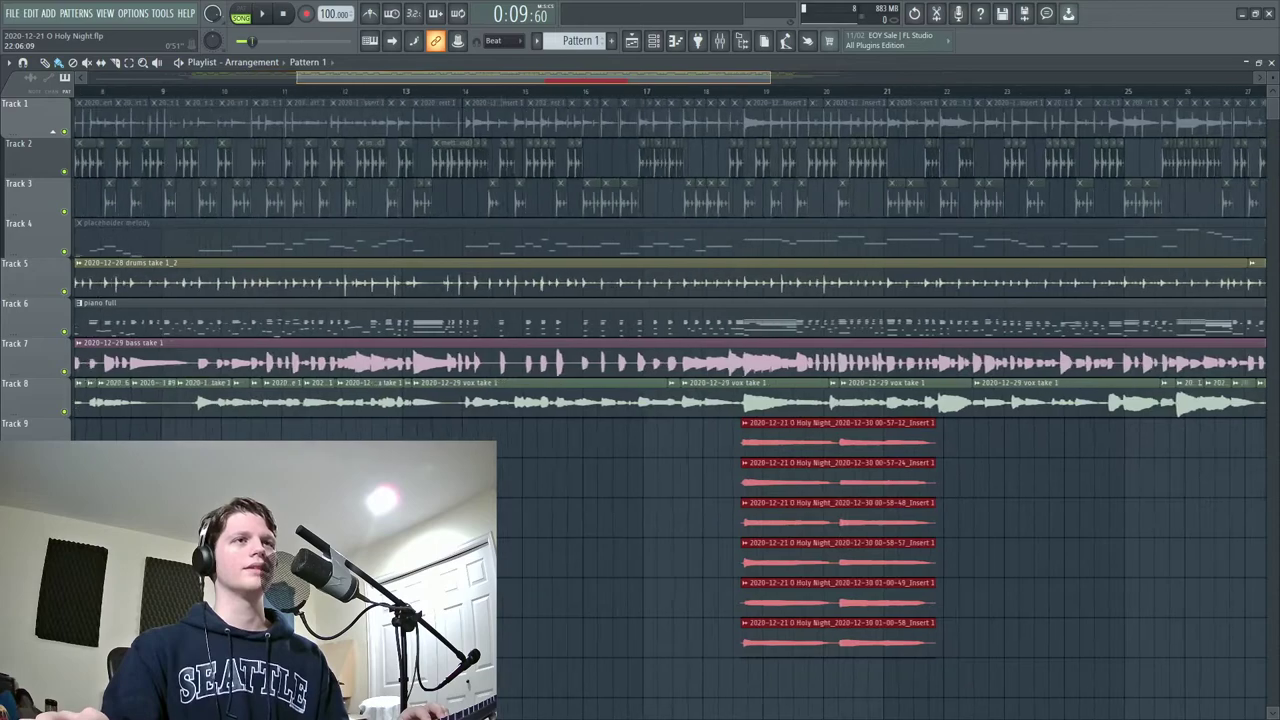
{"action": "left_click", "coordinate": [603, 93]}
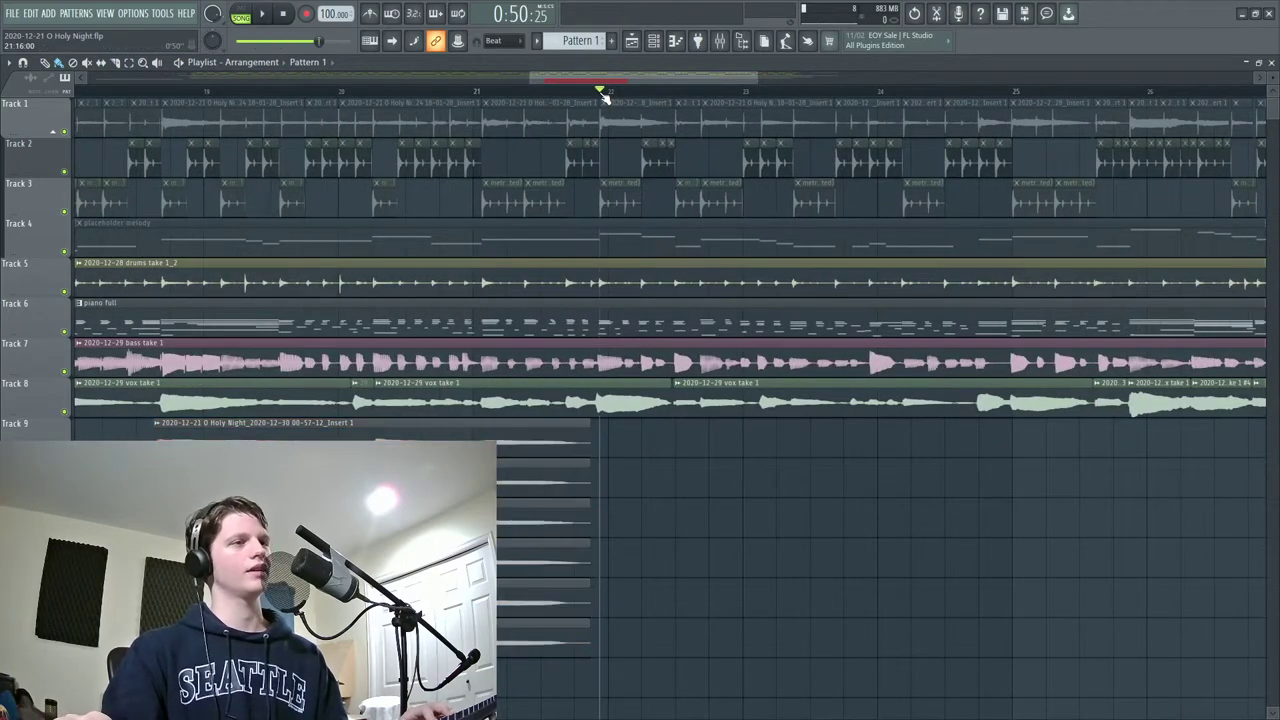
{"action": "left_click", "coordinate": [596, 93]}
{"action": "key", "text": "space"}
{"action": "key", "text": "space"}
{"action": "scroll", "coordinate": [808, 428], "scroll_direction": "left", "scroll_amount": 3}
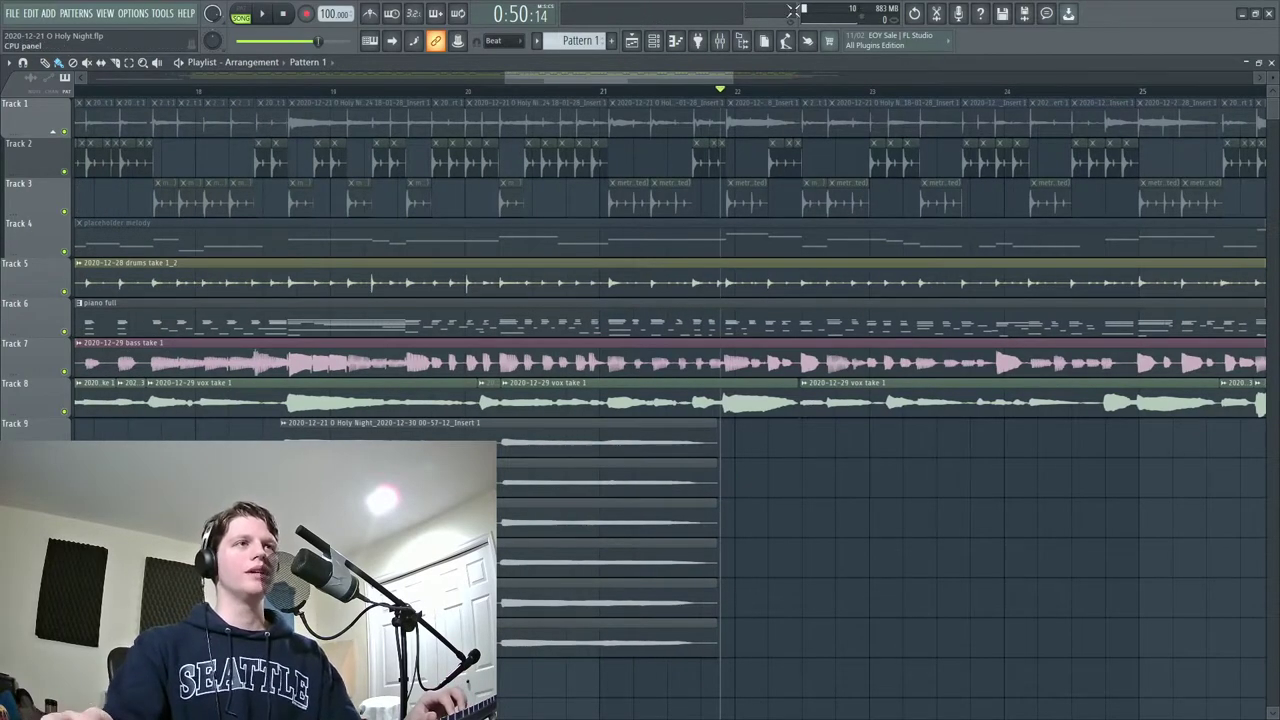
Inspect the choir 1 mixer track, return to the playlist, and play from about bar 17 past the end of the six stacked clips.
{"action": "left_click", "coordinate": [719, 40]}
{"action": "left_click", "coordinate": [338, 257]}
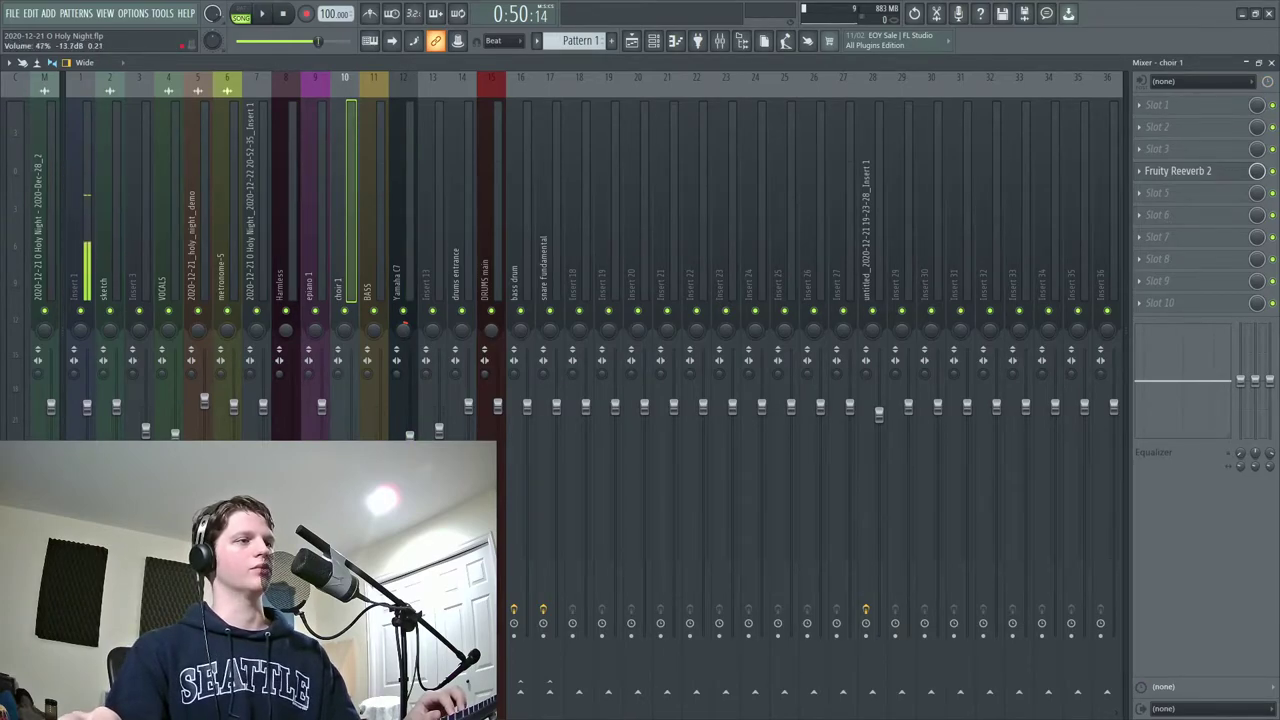
{"action": "left_click", "coordinate": [631, 40]}
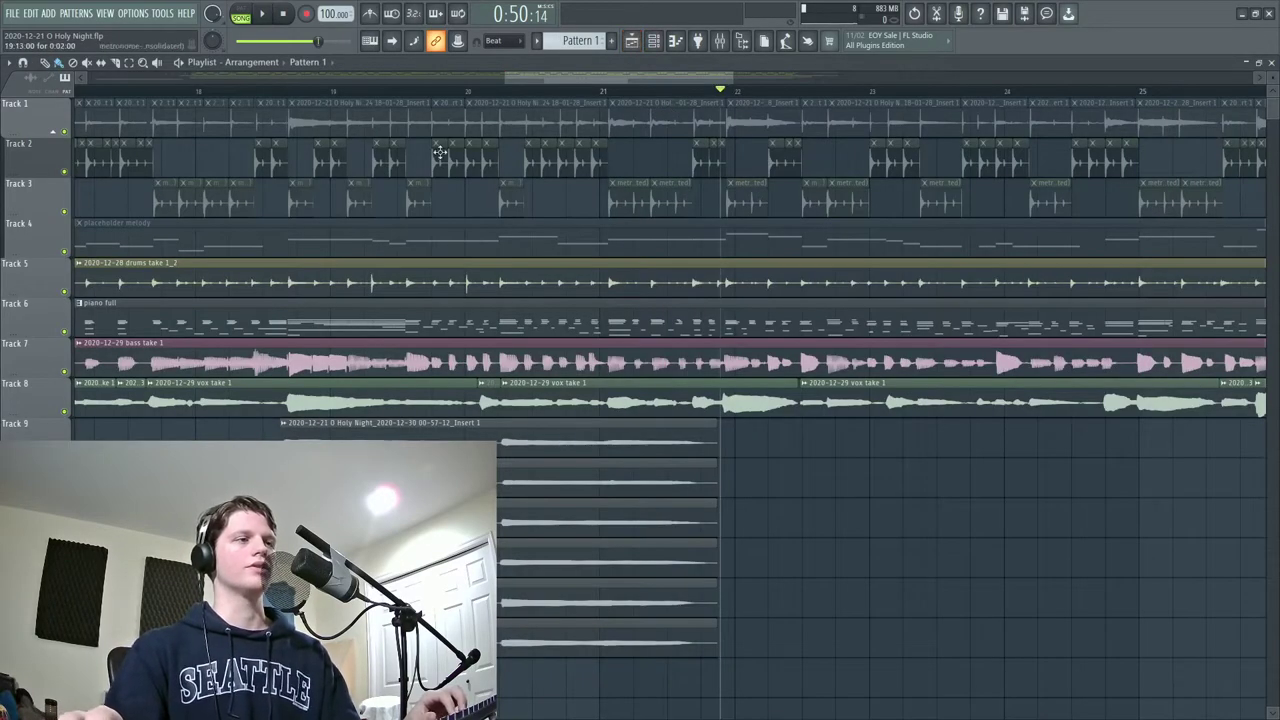
{"action": "key", "text": "space"}
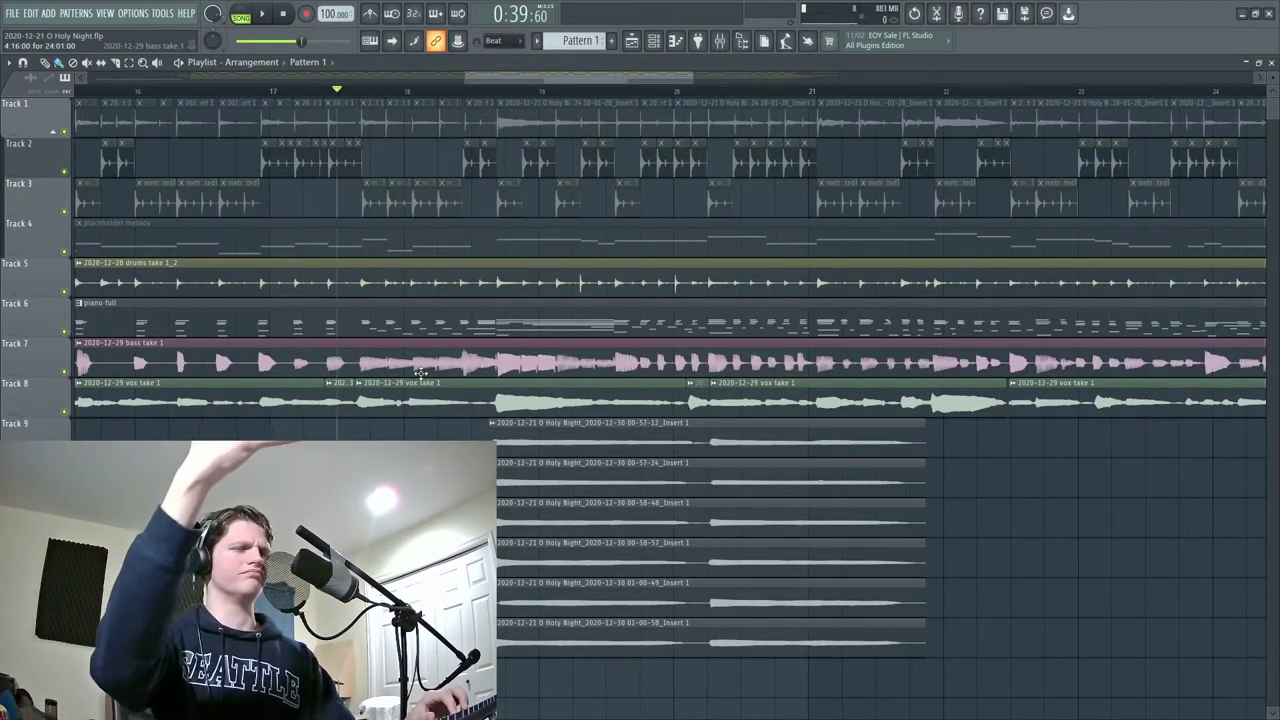
{"action": "key", "text": "space"}
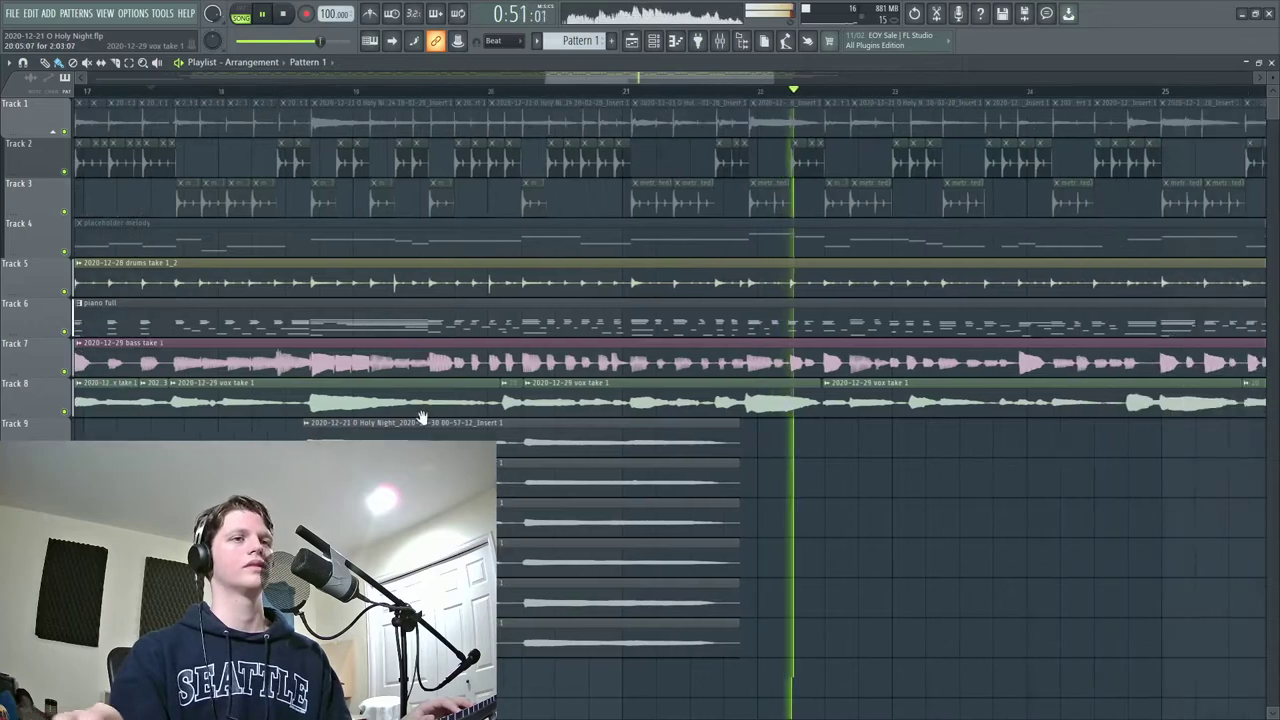
{"action": "key", "text": "space"}
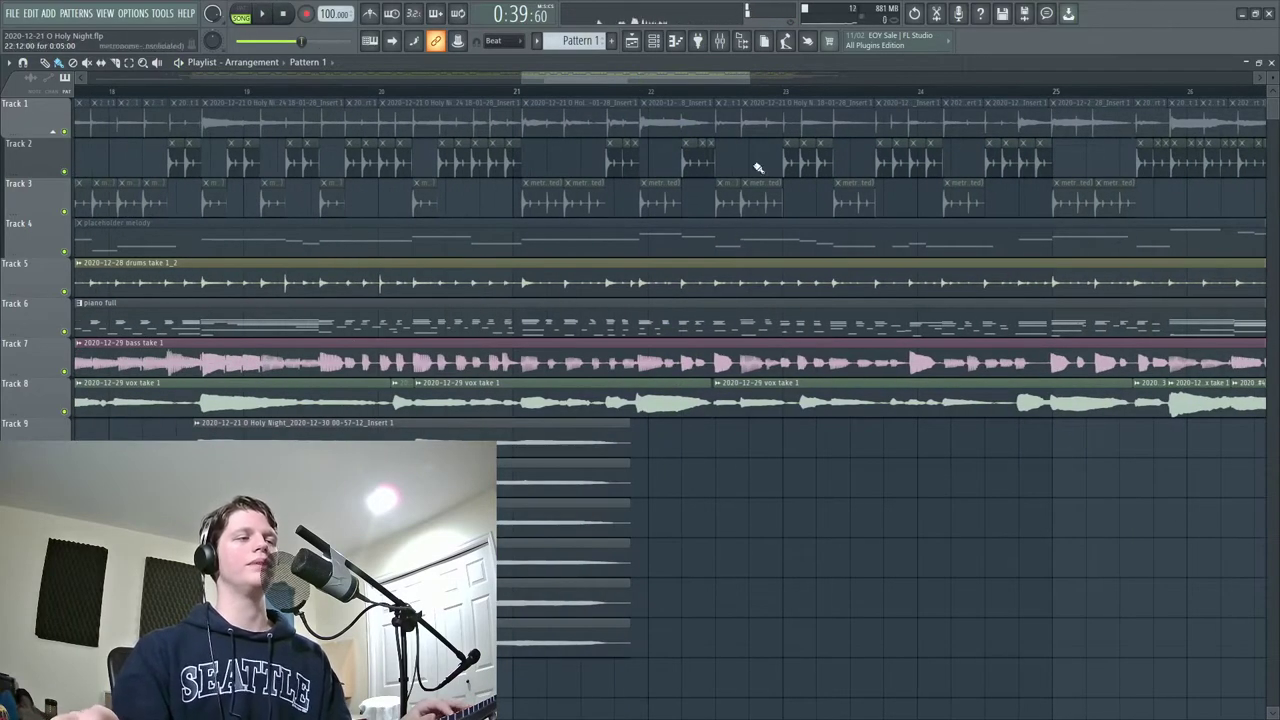
Look at the choir 1 mixer track again, then return to the playlist and replay the section with the six stacked clips.
{"action": "left_click", "coordinate": [719, 40]}
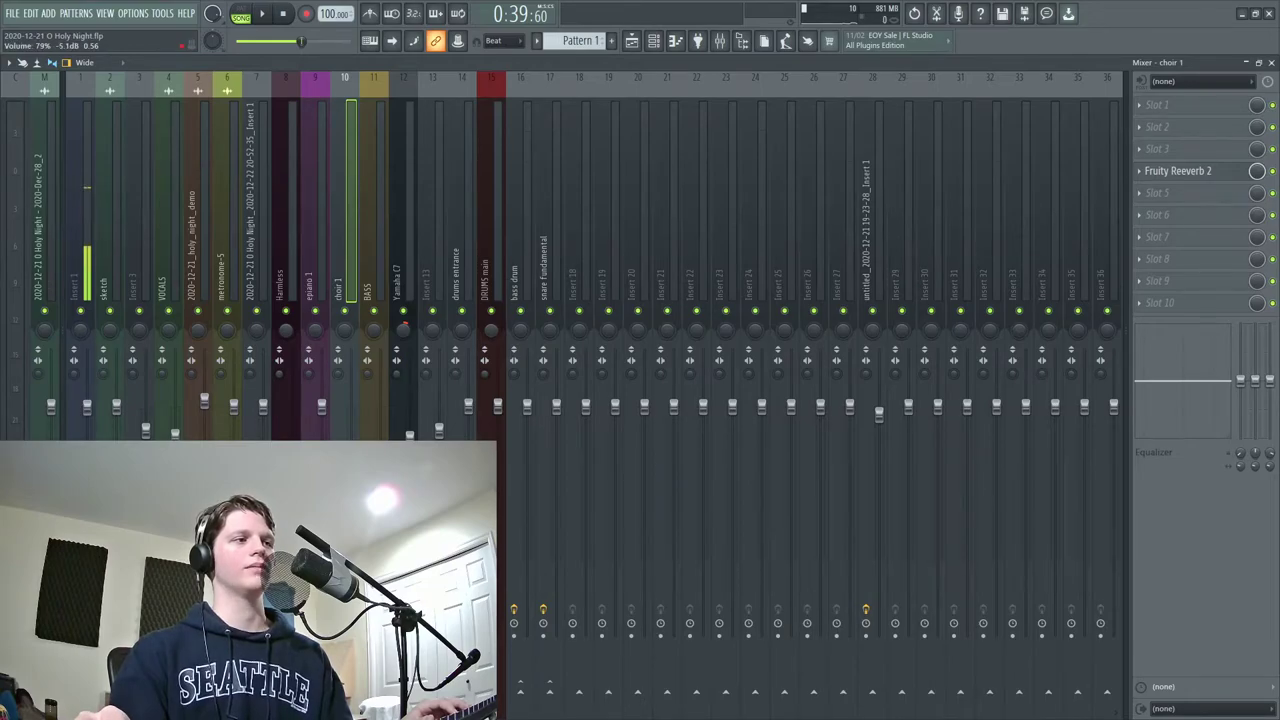
{"action": "left_click", "coordinate": [631, 40]}
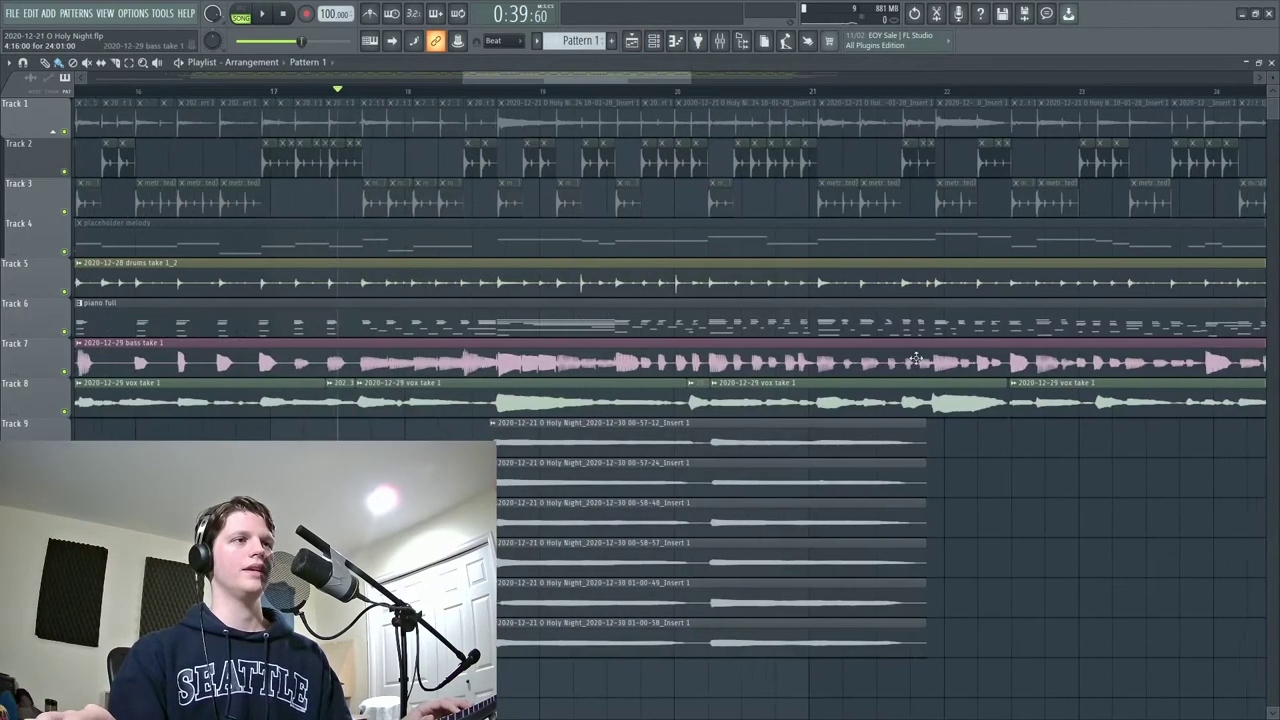
{"action": "scroll", "coordinate": [916, 358], "scroll_direction": "left", "scroll_amount": 3}
{"action": "key", "text": "space"}
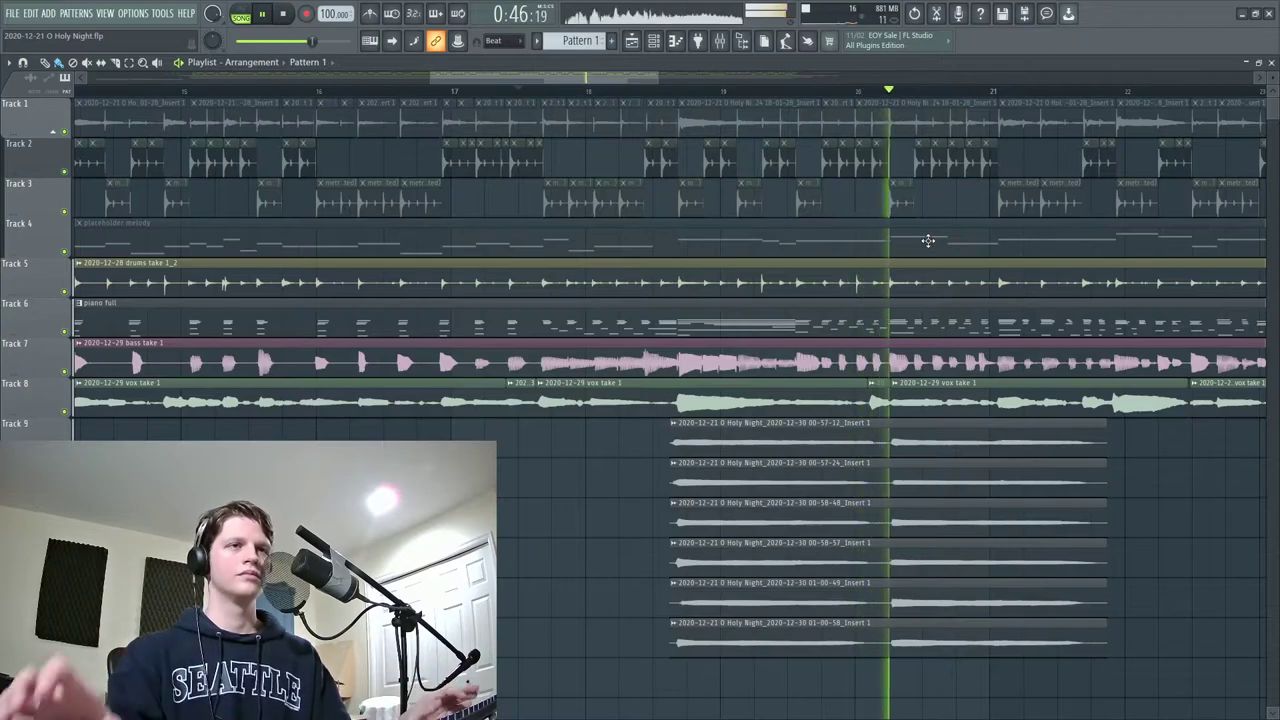
{"action": "scroll", "coordinate": [1077, 286], "scroll_direction": "right", "scroll_amount": 5}
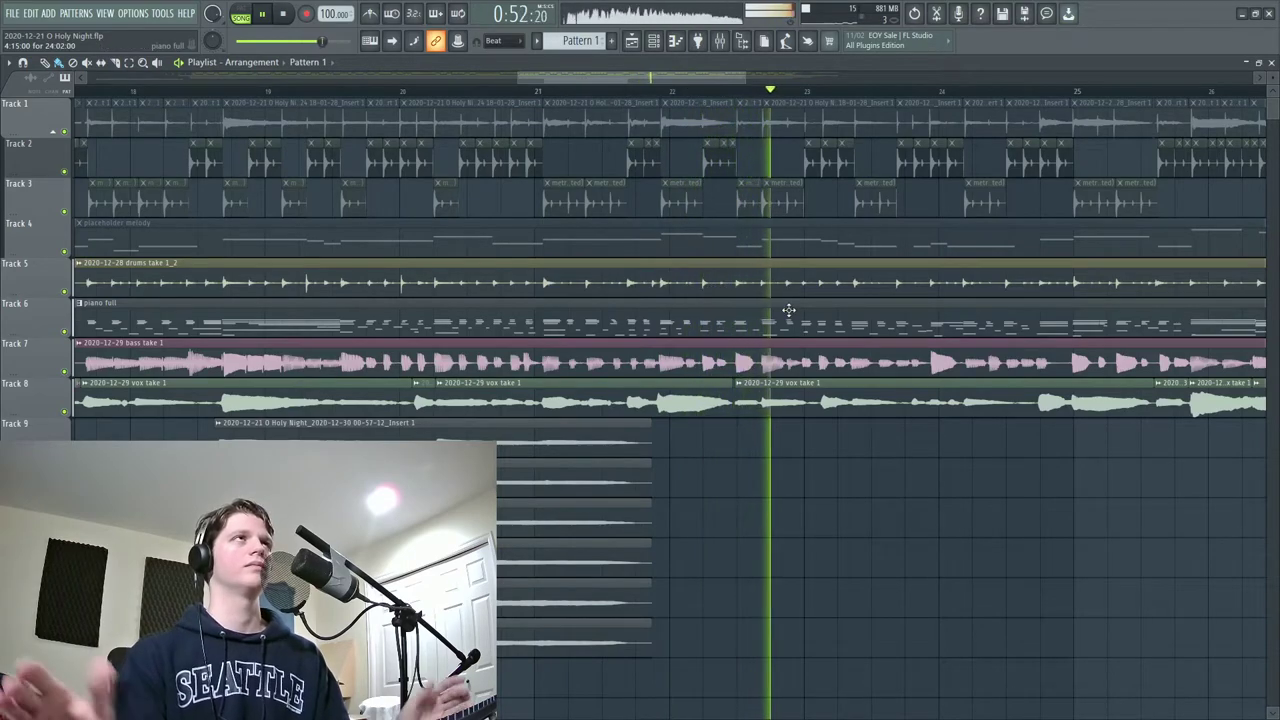
Stop playback, check the choir 1 mixer track, and set the playlist playhead at the end of the six stacked clips.
{"action": "key", "text": "space"}
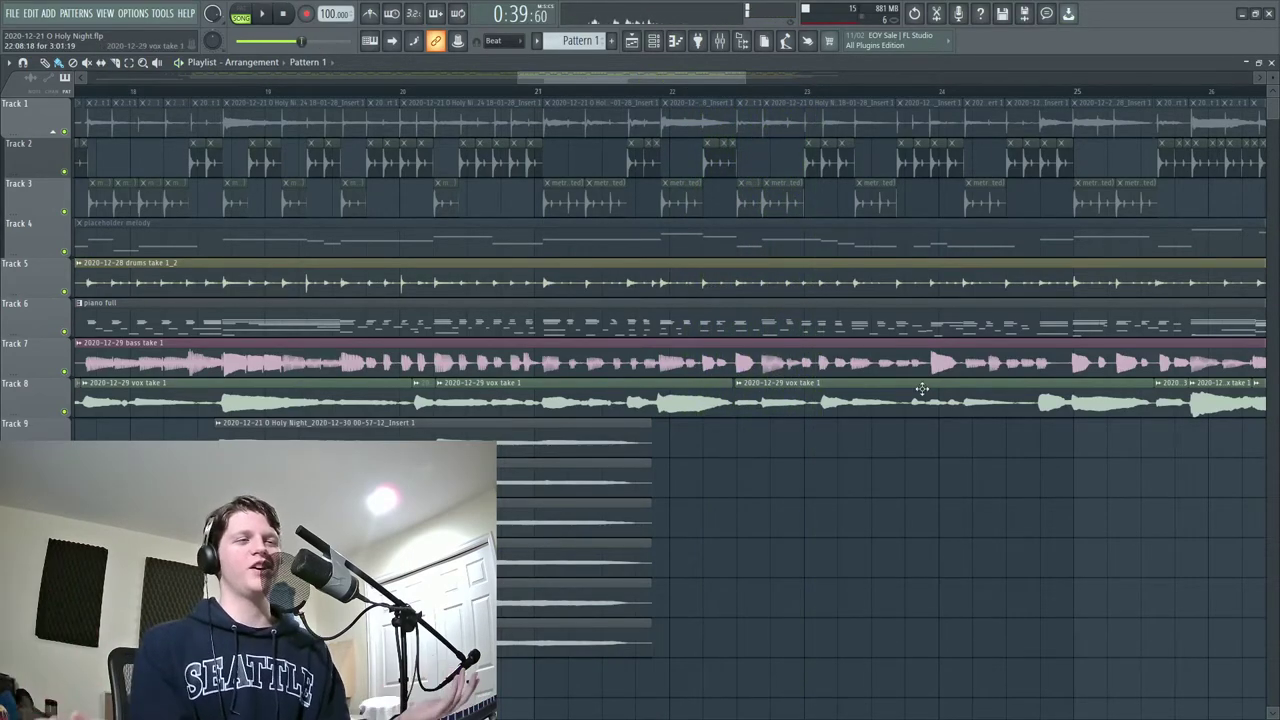
{"action": "left_click", "coordinate": [719, 40]}
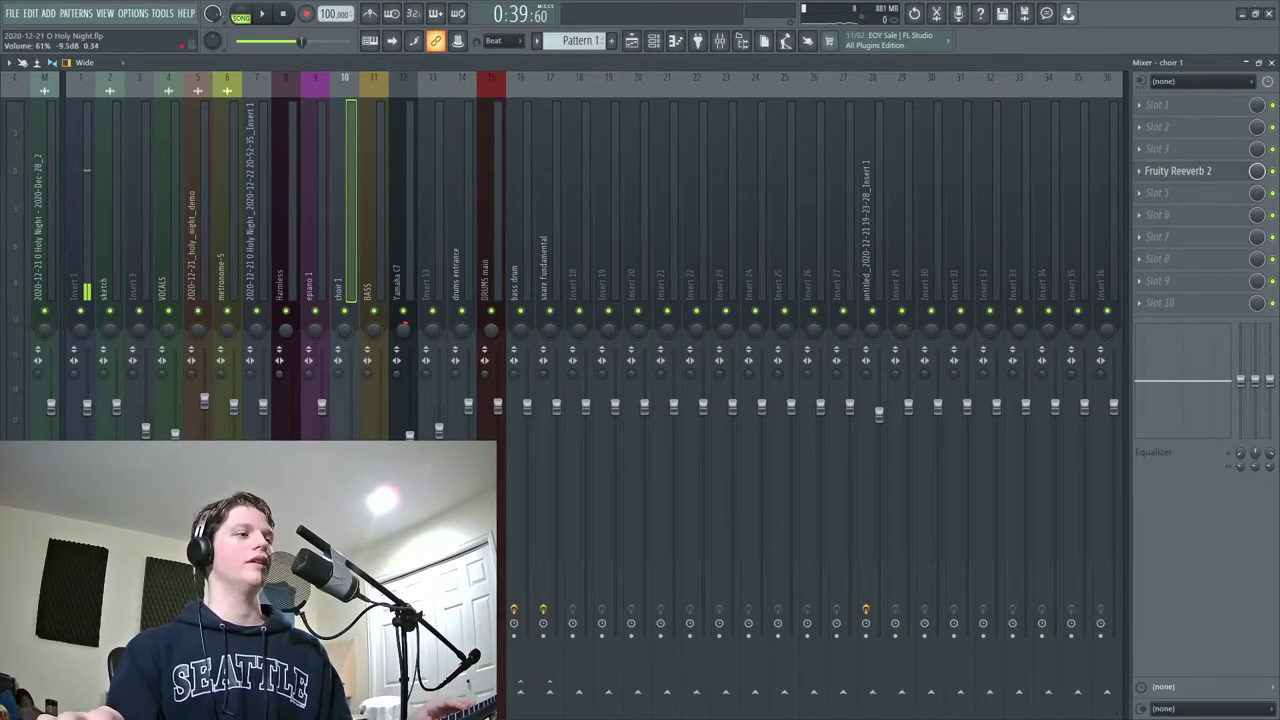
{"action": "left_click", "coordinate": [632, 40]}
{"action": "left_click", "coordinate": [652, 91]}
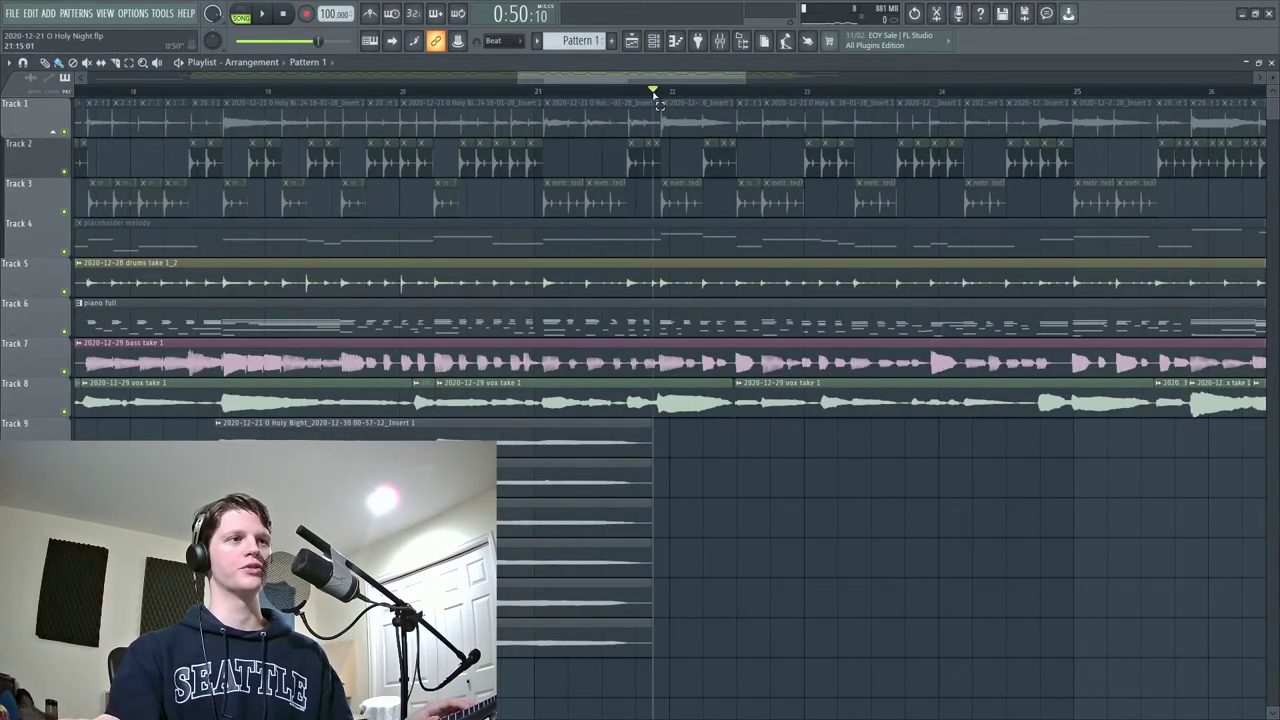
Set the playhead near the start of the six stacked Insert 1 clips, between bars 18 and 19, and examine them closely.
{"action": "scroll", "coordinate": [695, 232], "scroll_direction": "right", "scroll_amount": 4}
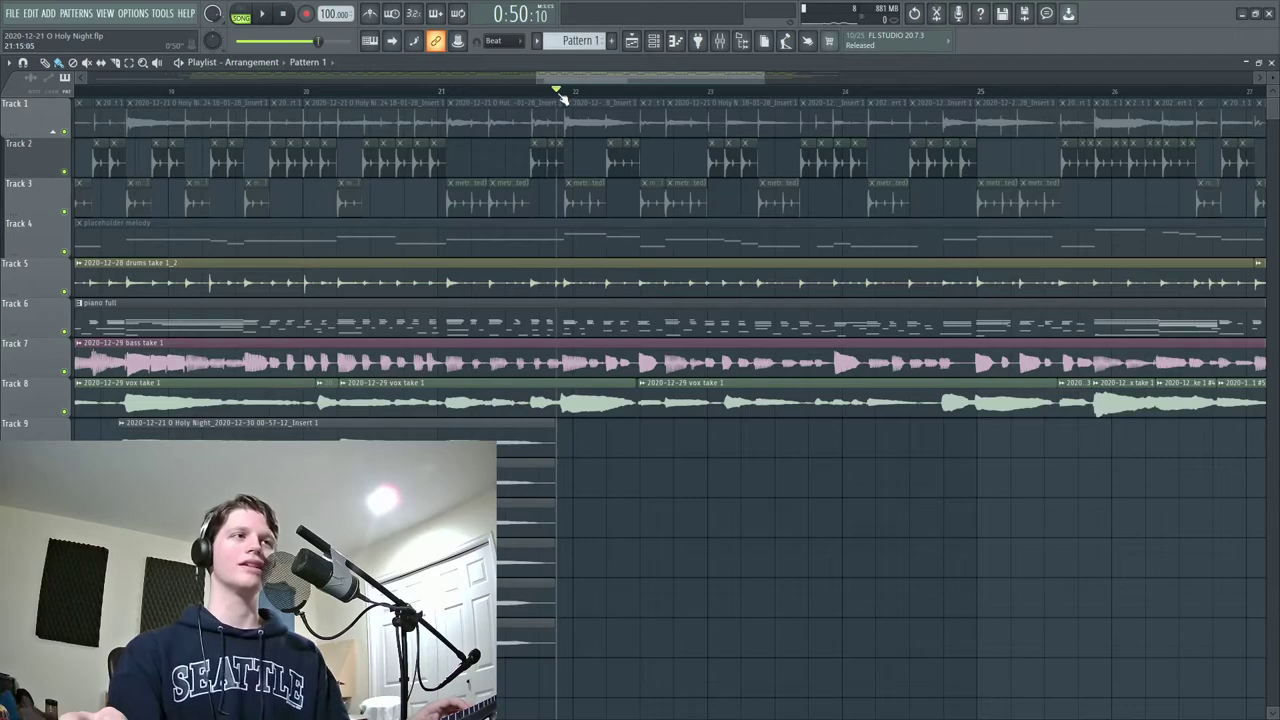
{"action": "scroll", "coordinate": [563, 98], "scroll_direction": "up", "scroll_amount": 2, "text": "alt"}
{"action": "scroll", "coordinate": [563, 100], "scroll_direction": "down", "scroll_amount": 5}
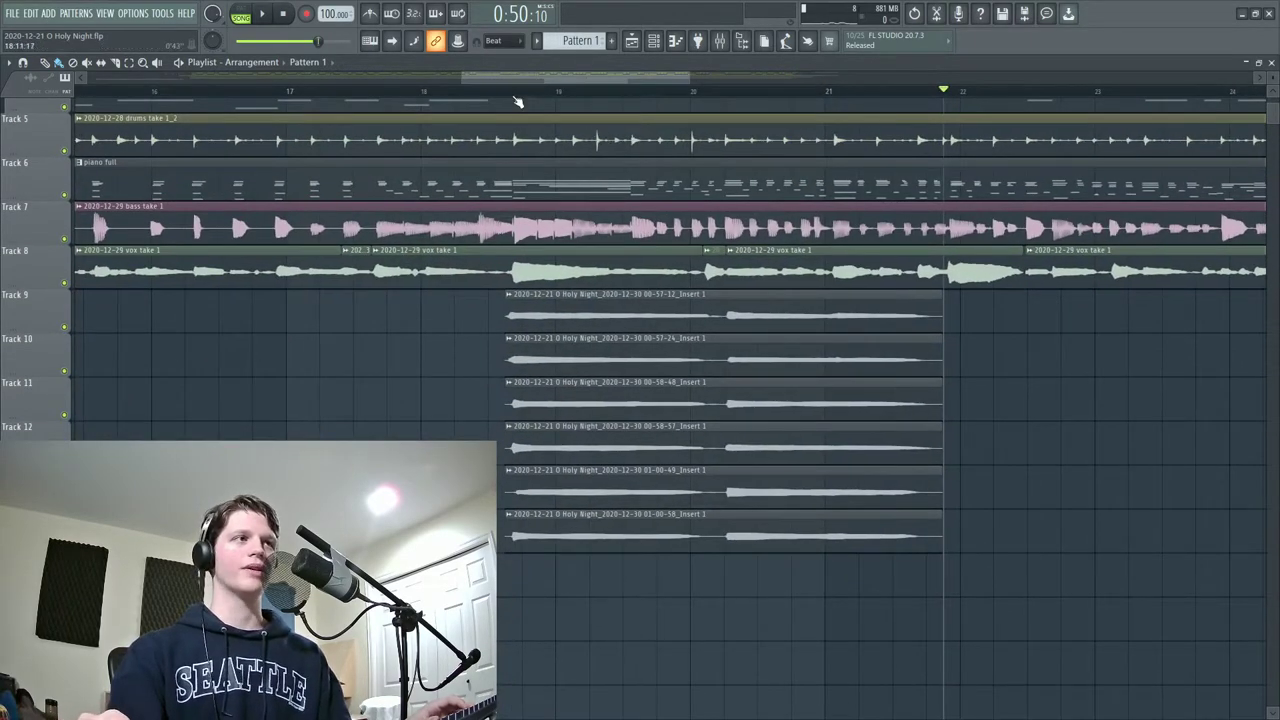
{"action": "left_click", "coordinate": [517, 95]}
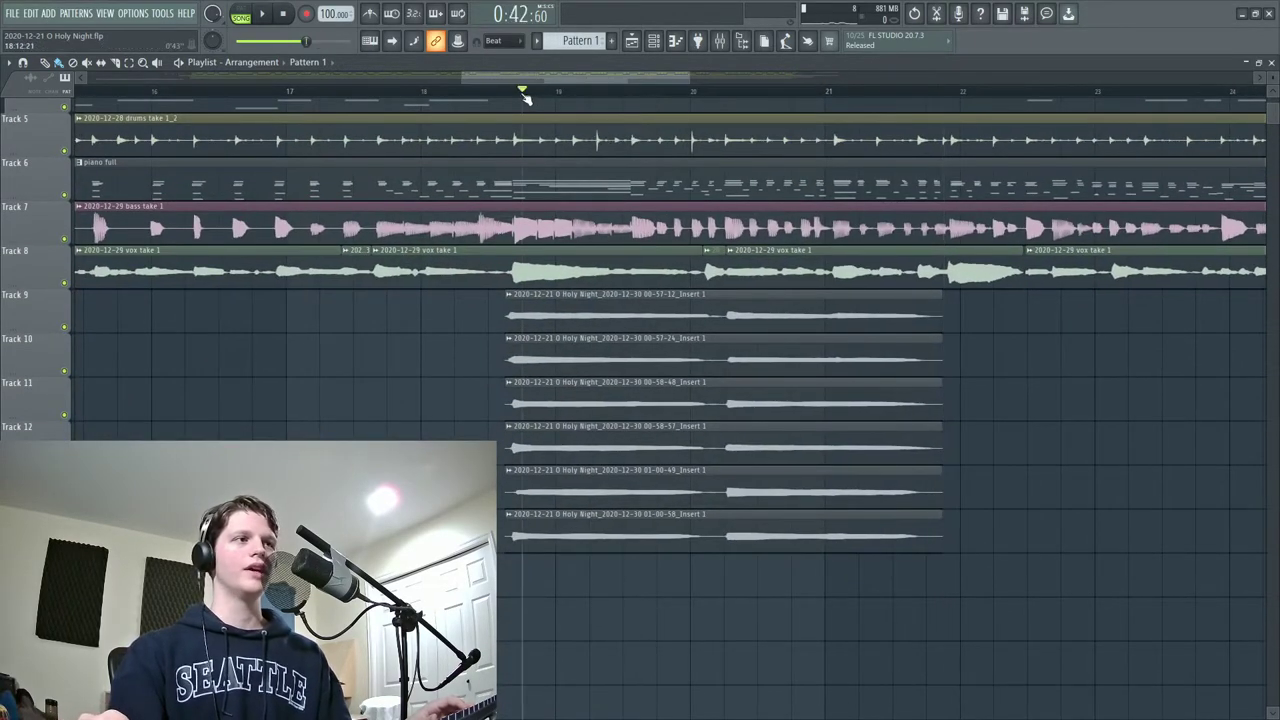
{"action": "scroll", "coordinate": [470, 130], "scroll_direction": "up", "scroll_amount": 3, "text": "ctrl"}
{"action": "scroll", "coordinate": [407, 162], "scroll_direction": "up", "scroll_amount": 2}
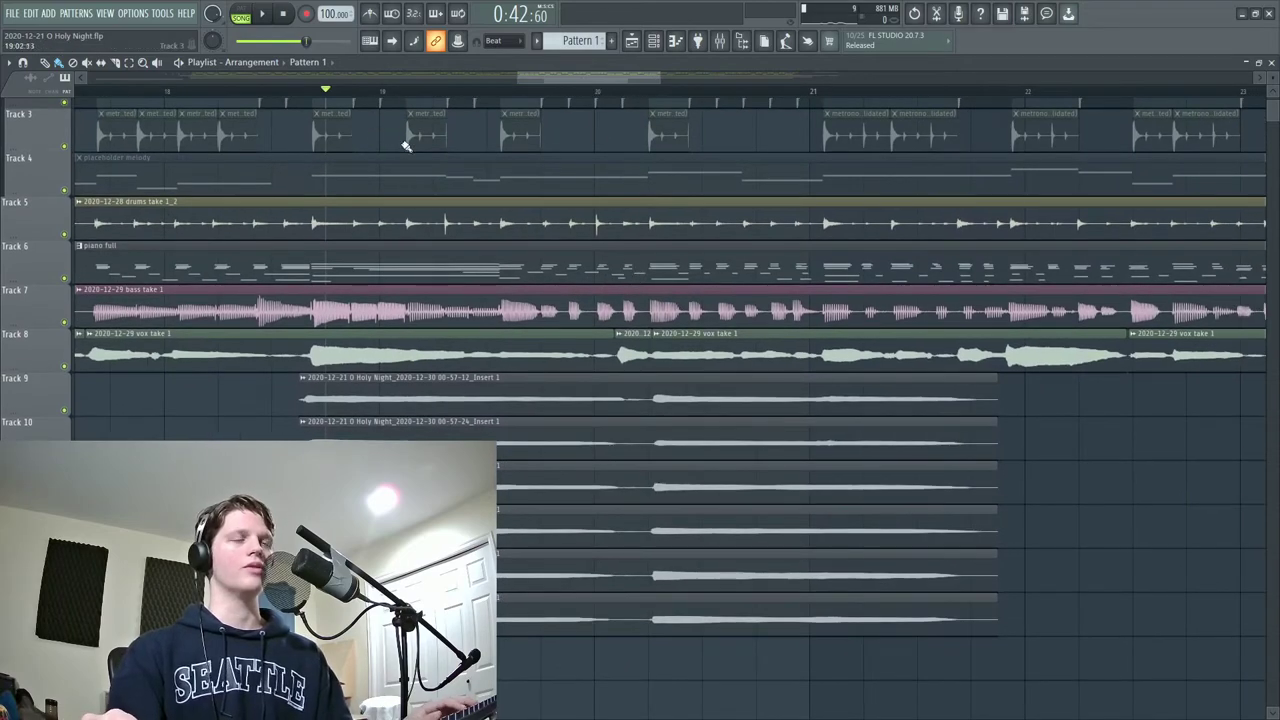
View chord_sheet.png in Photos briefly, return to FL Studio, and move the playhead to the end of the six stacked clips.
{"action": "key", "text": "alt+Tab"}
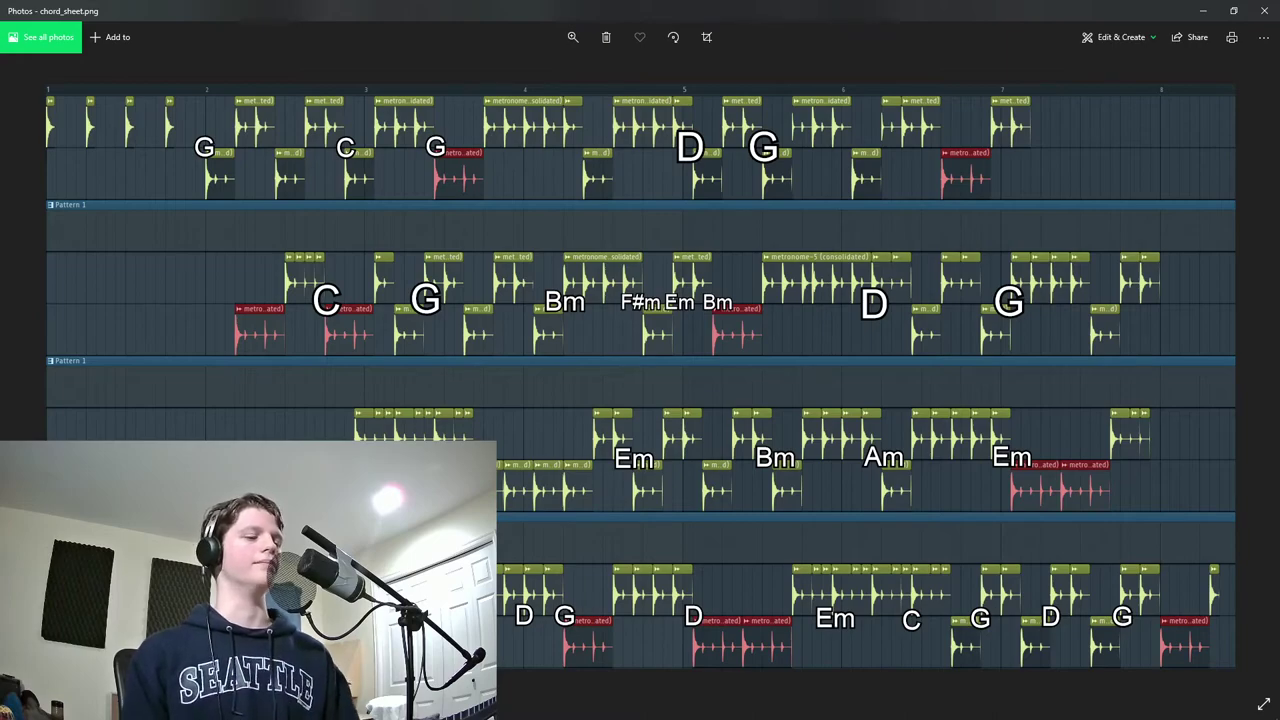
{"action": "key", "text": "alt+Tab"}
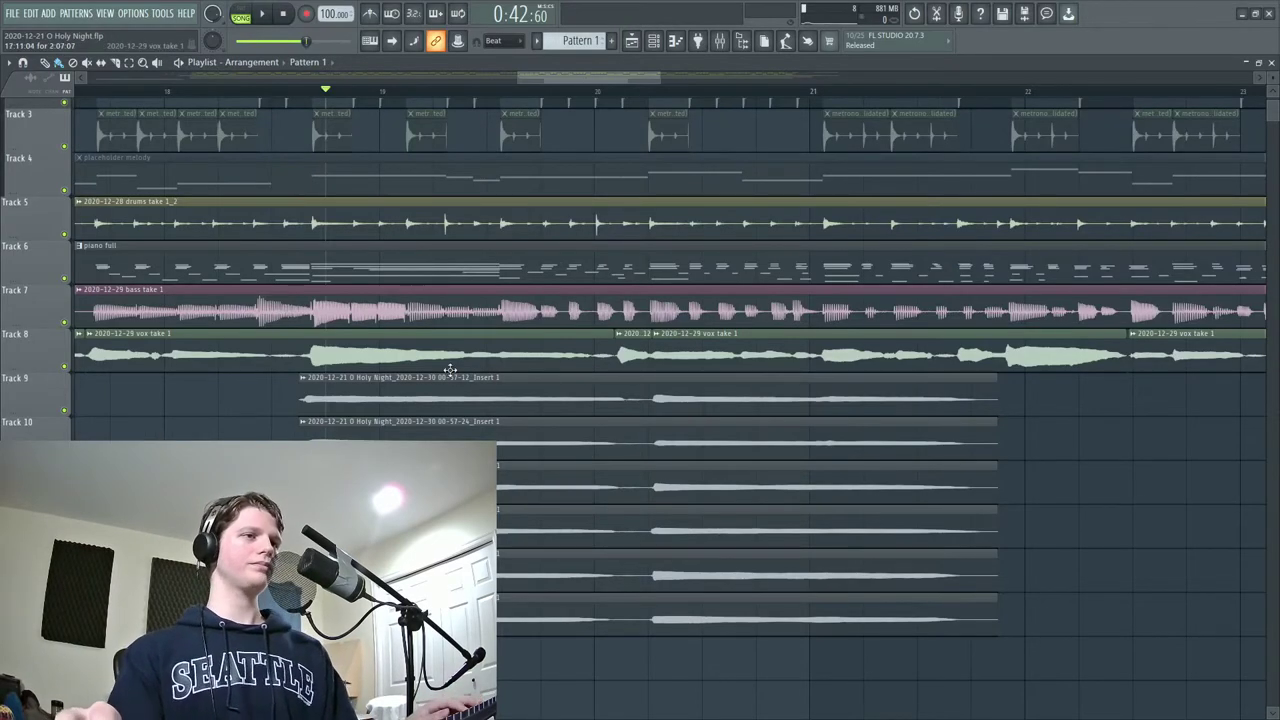
{"action": "left_click", "coordinate": [994, 93]}
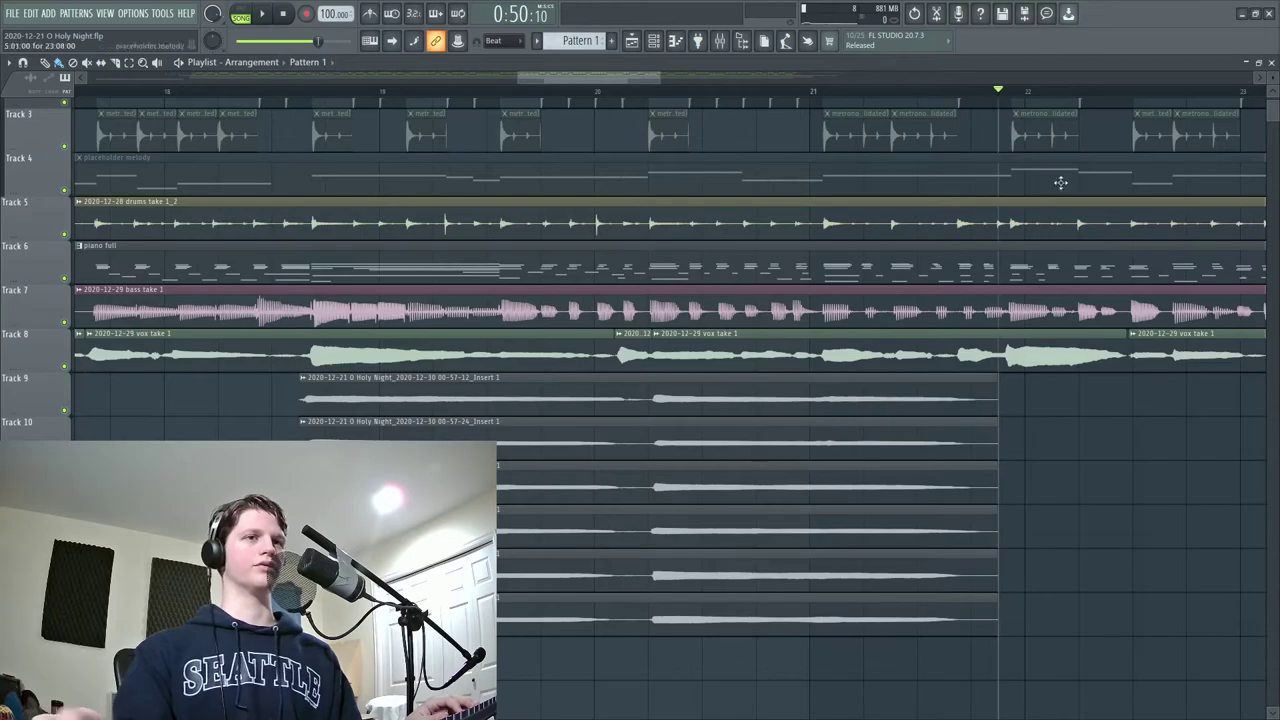
{"action": "scroll", "coordinate": [682, 417], "scroll_direction": "up", "scroll_amount": 2}
{"action": "scroll", "coordinate": [705, 90], "scroll_direction": "down", "scroll_amount": 5}
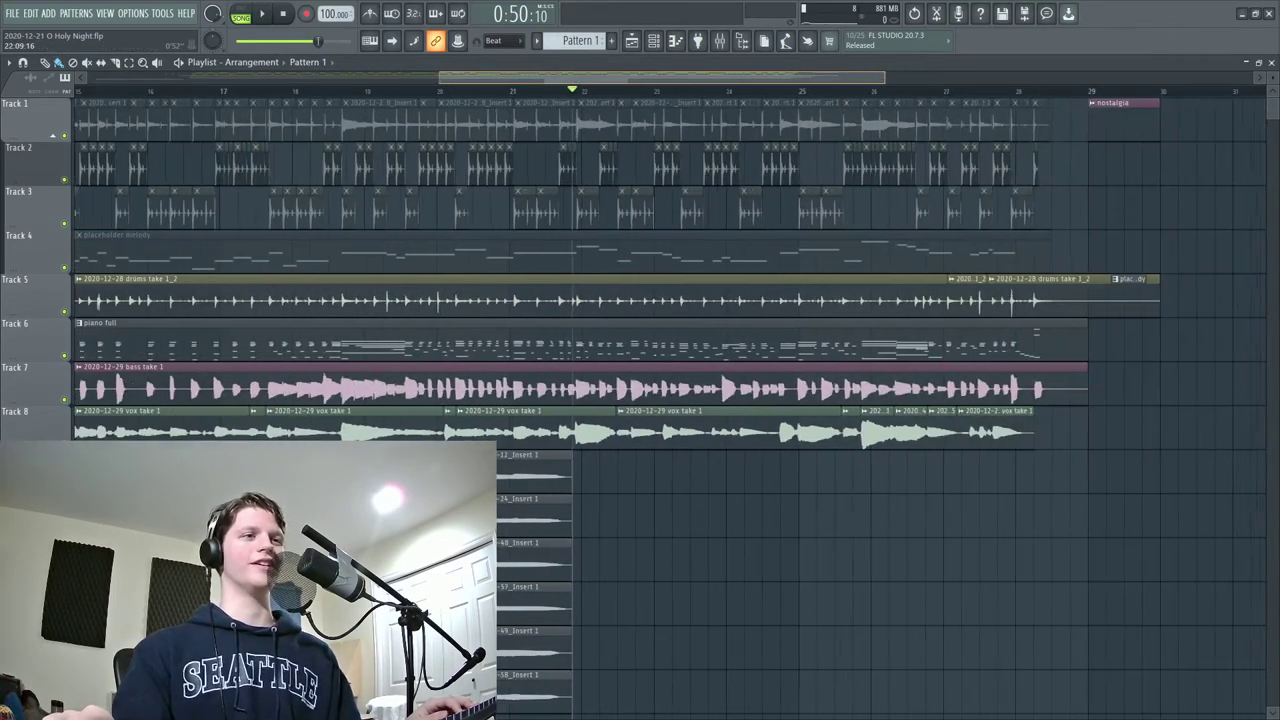
Recheck the choir 1 mixer track, return to the playlist, and briefly play from just before the six stacked clips.
{"action": "left_click", "coordinate": [719, 40]}
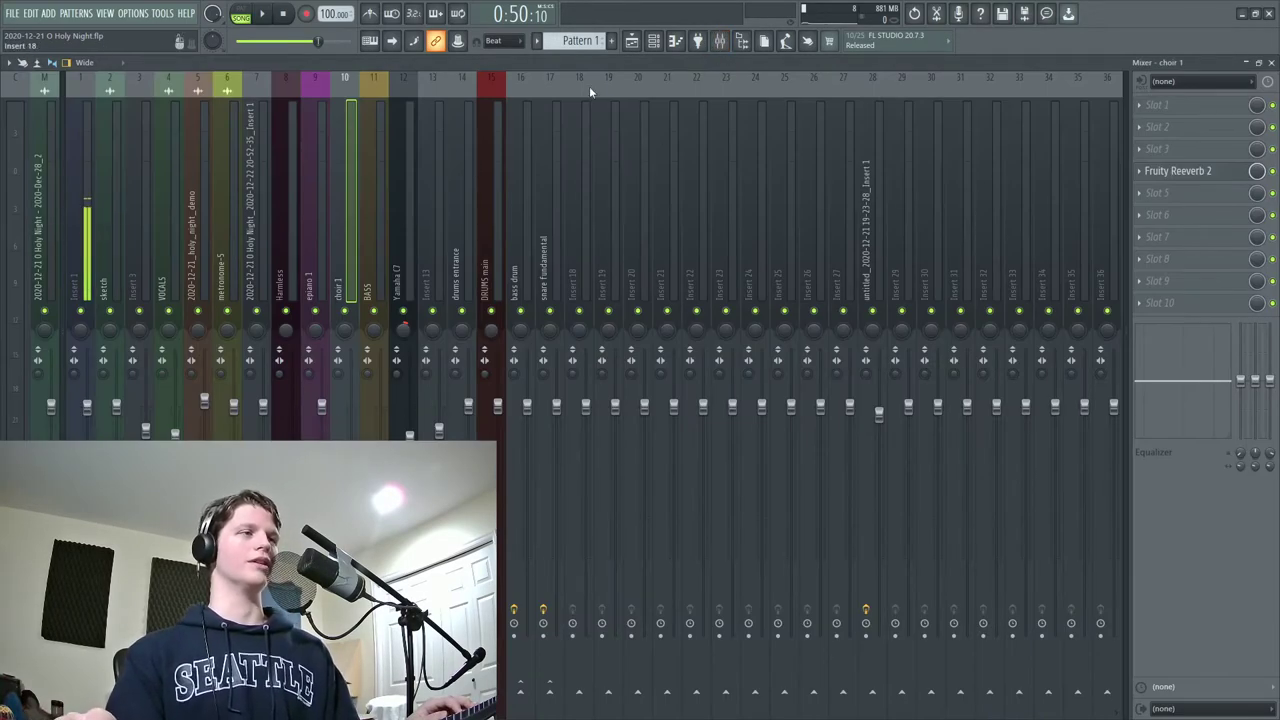
{"action": "left_click", "coordinate": [631, 40]}
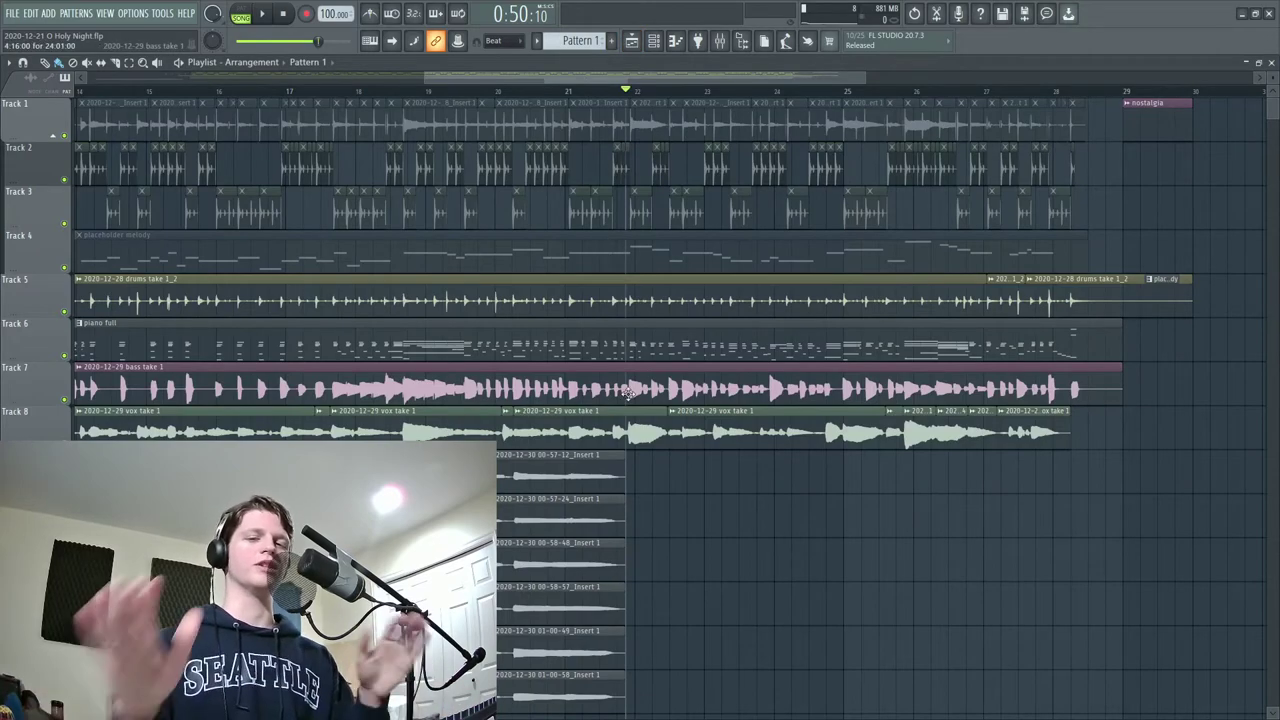
{"action": "left_click", "coordinate": [410, 92]}
{"action": "left_click_drag", "start_coordinate": [410, 92], "coordinate": [400, 92]}
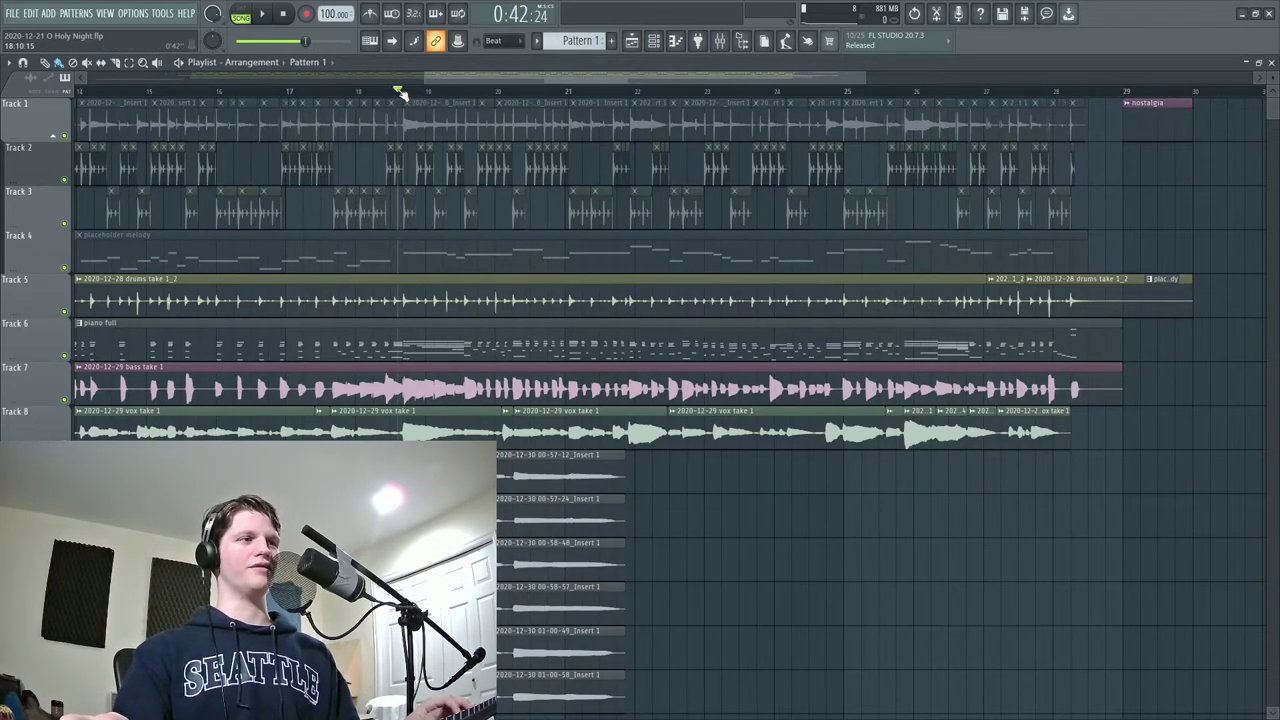
{"action": "key", "text": "space"}
{"action": "key", "text": "space"}
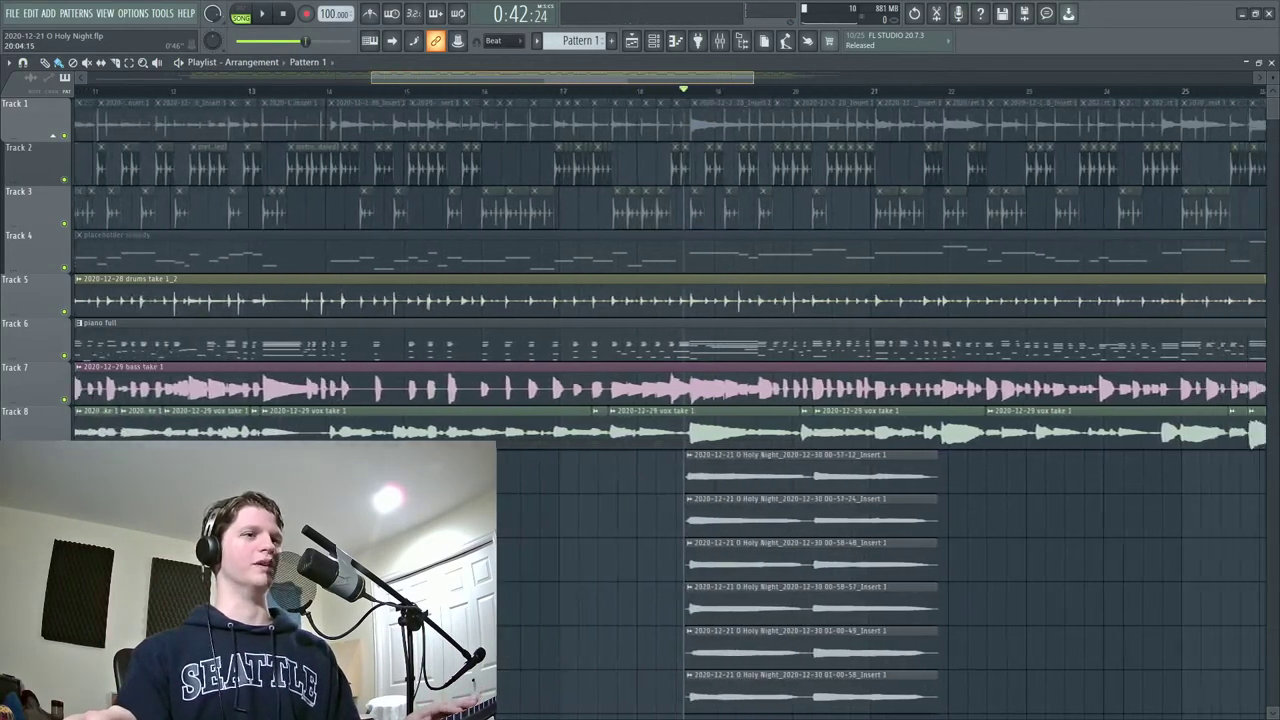
{"action": "scroll", "coordinate": [670, 260], "scroll_direction": "up", "scroll_amount": 3}
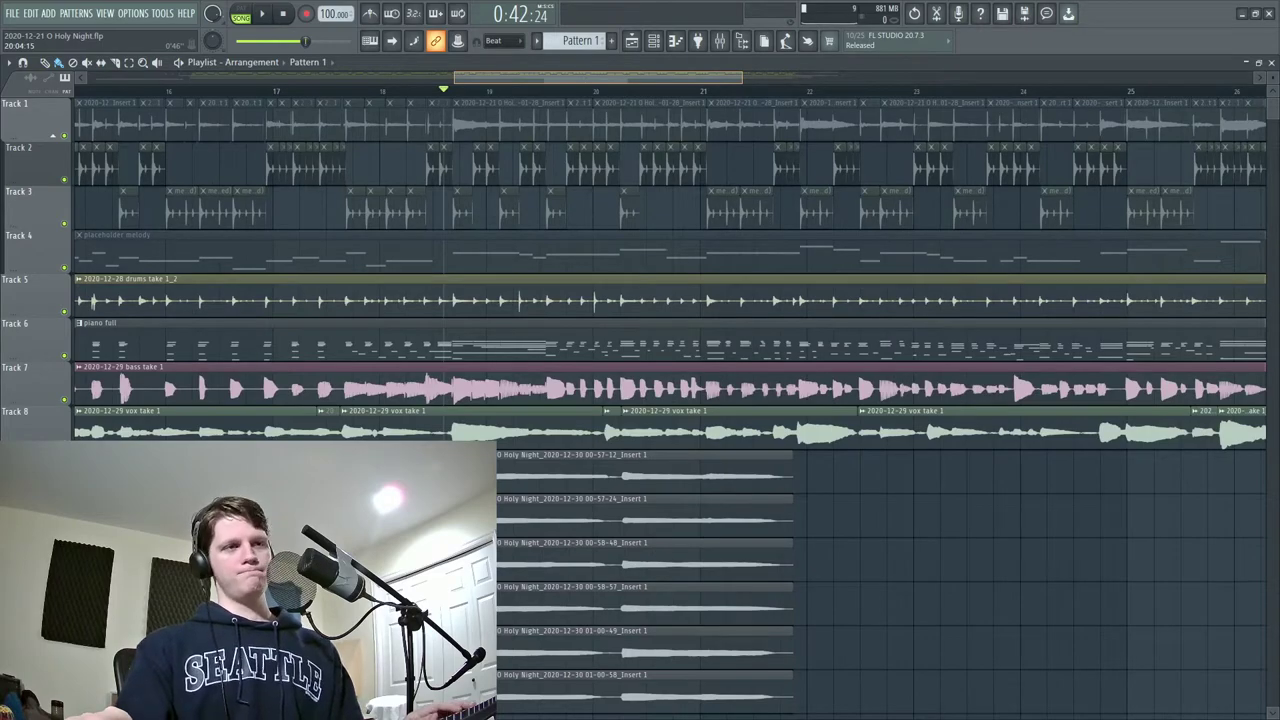
Switch to chord_sheet.png in Photos, inspect the Em, C and G labels up close, and return to the full view.
{"action": "key", "text": "alt+Tab"}
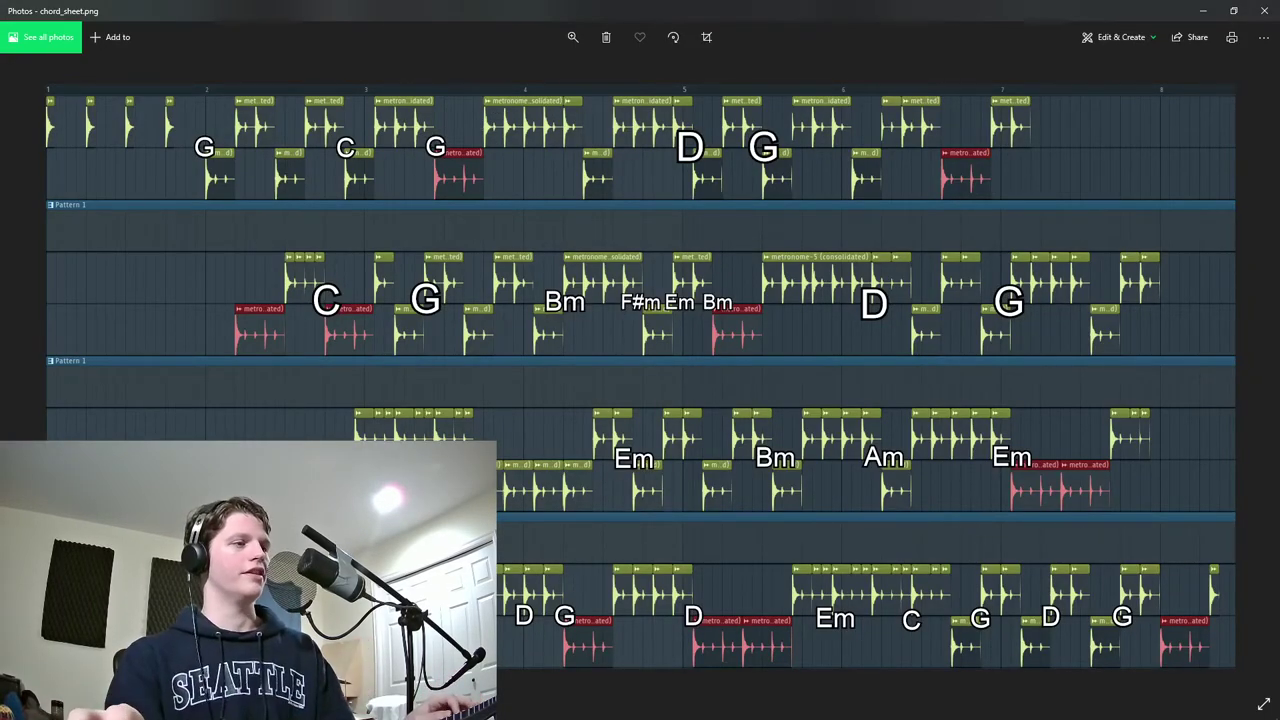
{"action": "scroll", "coordinate": [542, 478], "scroll_direction": "up", "scroll_amount": 5}
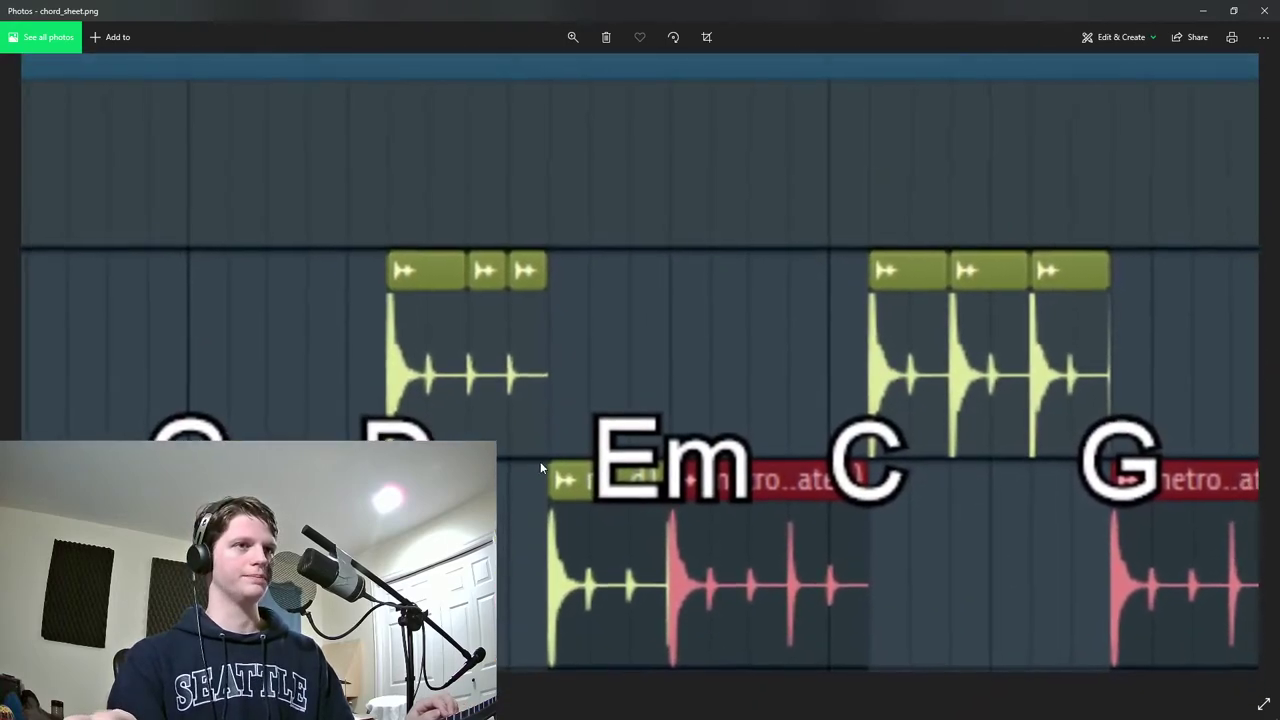
{"action": "left_click_drag", "start_coordinate": [542, 478], "coordinate": [580, 468]}
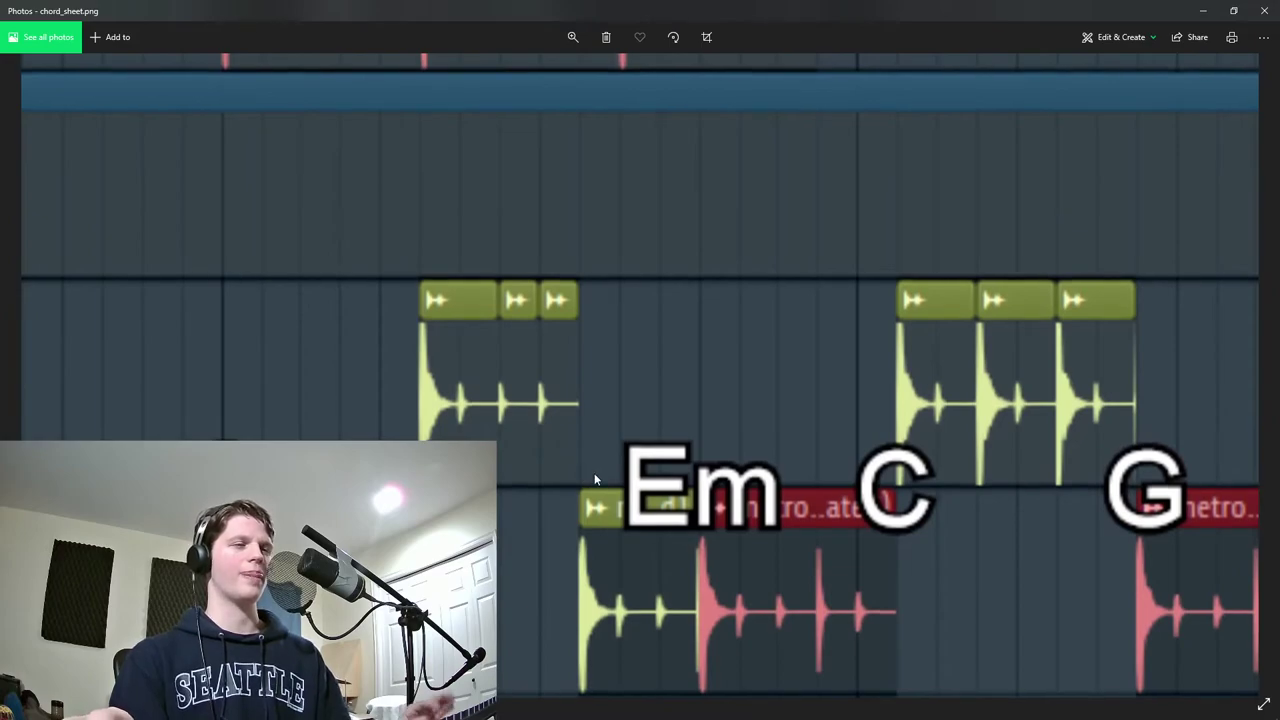
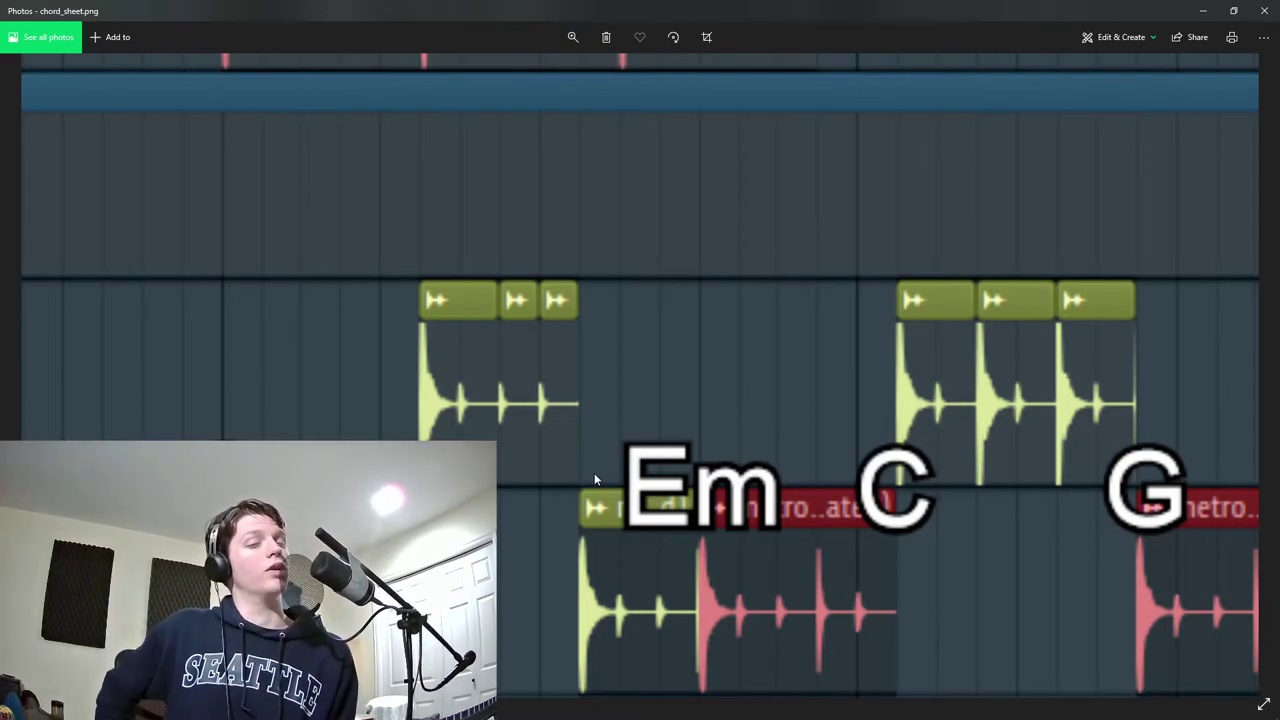
{"action": "scroll", "coordinate": [728, 362], "scroll_direction": "down", "scroll_amount": 5}
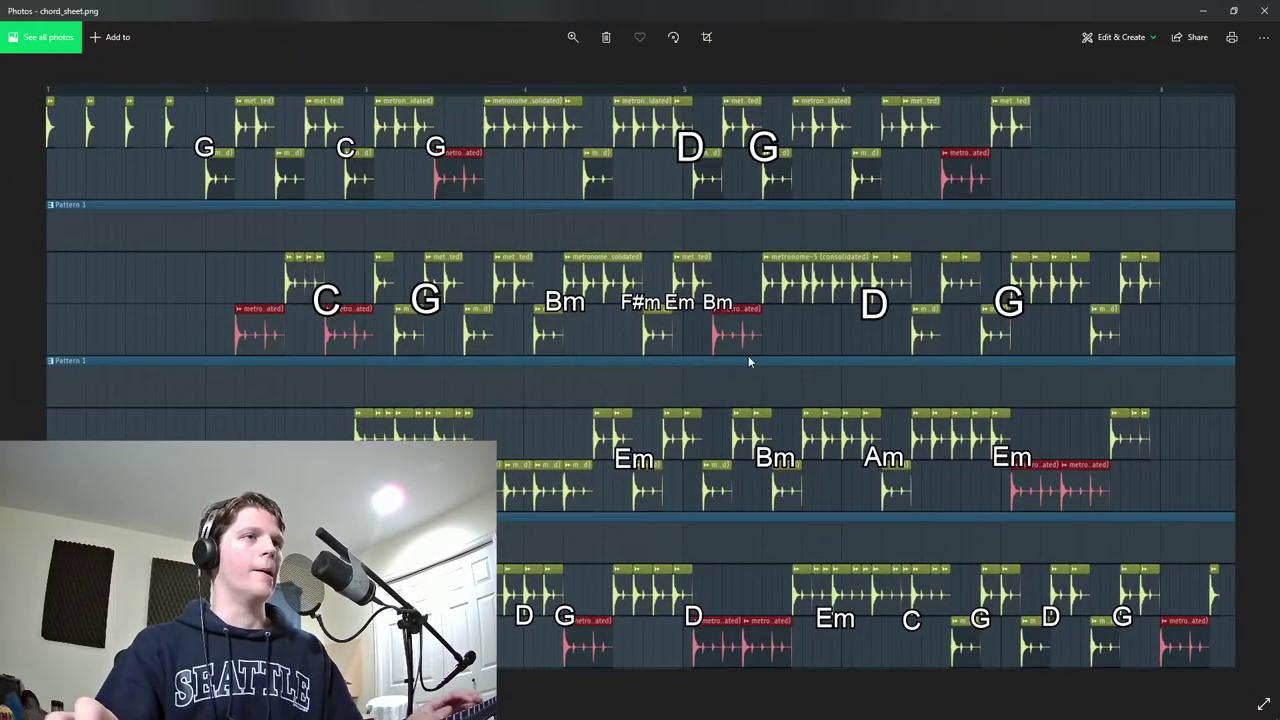
Return to the FL Studio playlist and select the intro audio clips on Track 9 and the filter cutoff automation on Track 10.
{"action": "key", "text": "alt+Tab"}
{"action": "scroll", "coordinate": [783, 160], "scroll_direction": "down", "scroll_amount": 4}
{"action": "scroll", "coordinate": [846, 194], "scroll_direction": "left", "scroll_amount": 5}
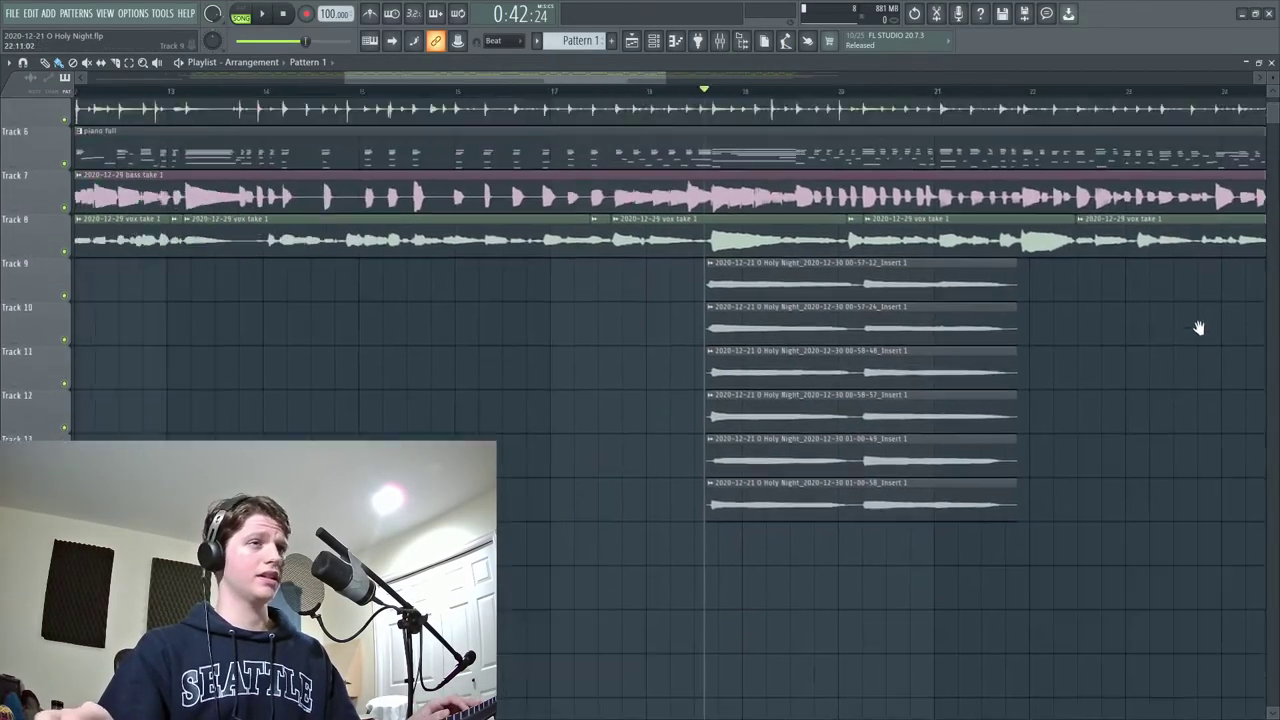
{"action": "scroll", "coordinate": [729, 102], "scroll_direction": "left", "scroll_amount": 10}
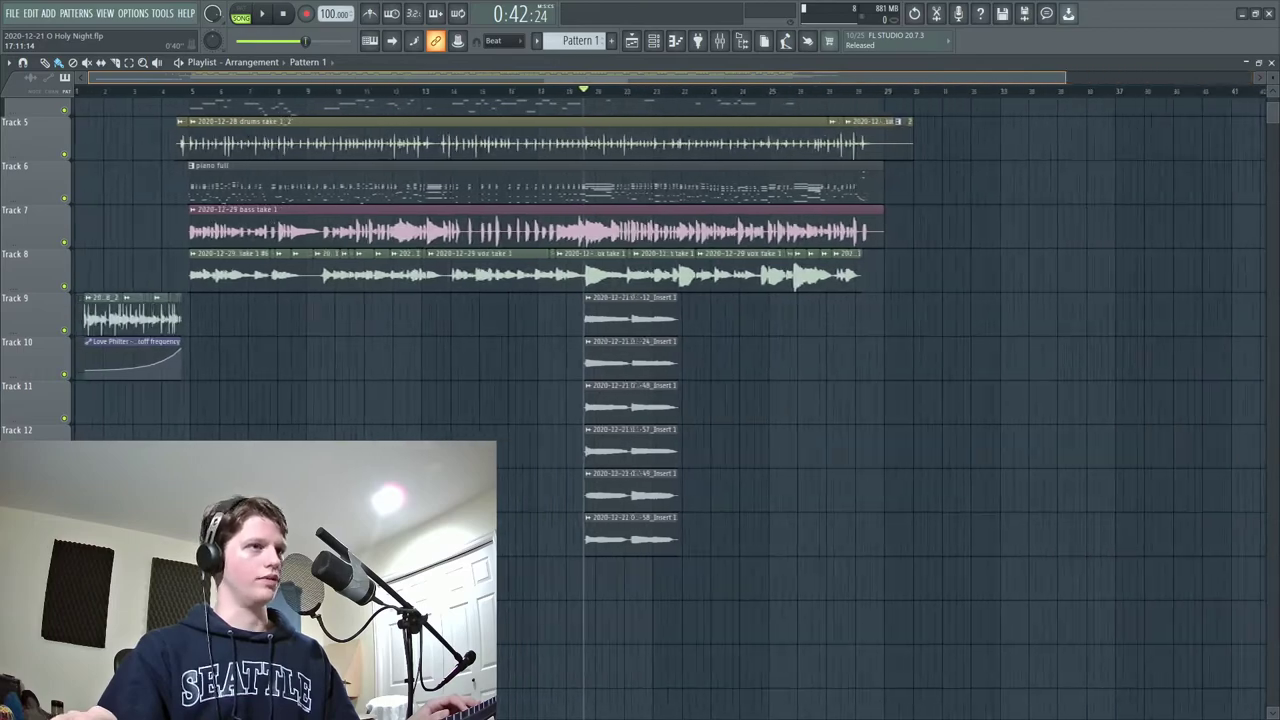
{"action": "left_click_drag", "start_coordinate": [132, 250], "coordinate": [488, 424]}
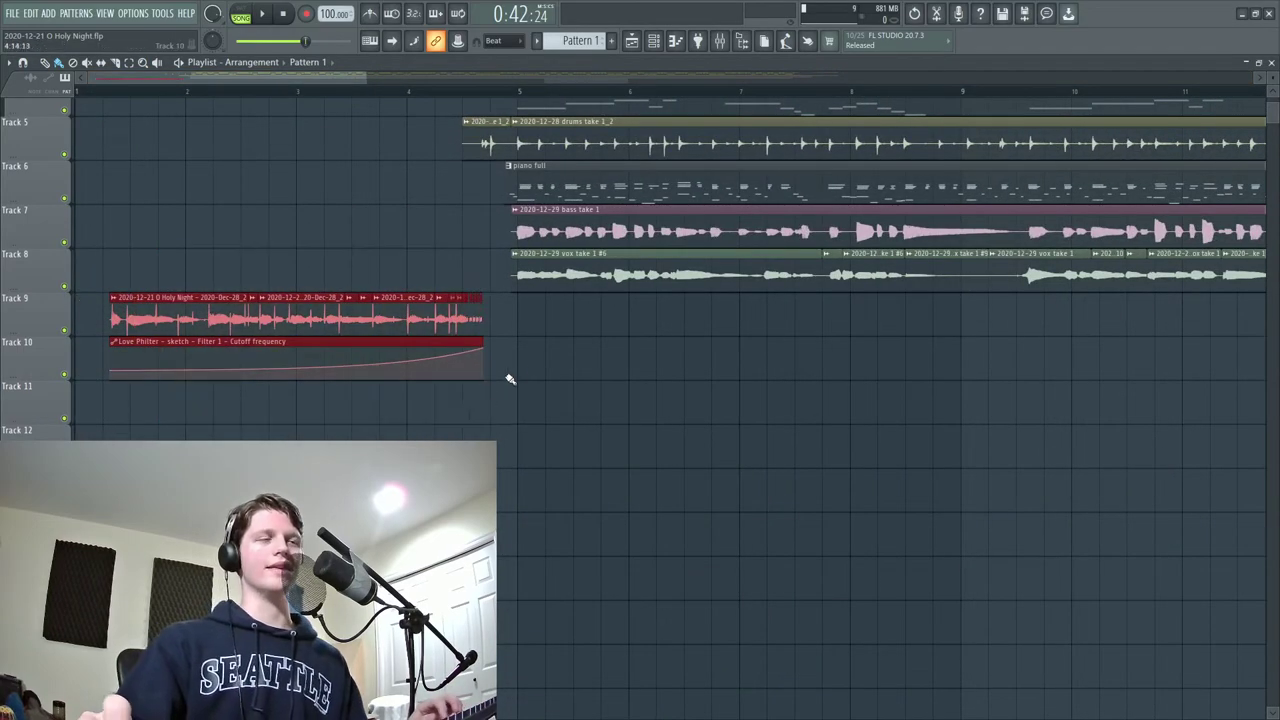
{"action": "scroll", "coordinate": [803, 583], "scroll_direction": "up", "scroll_amount": 4}
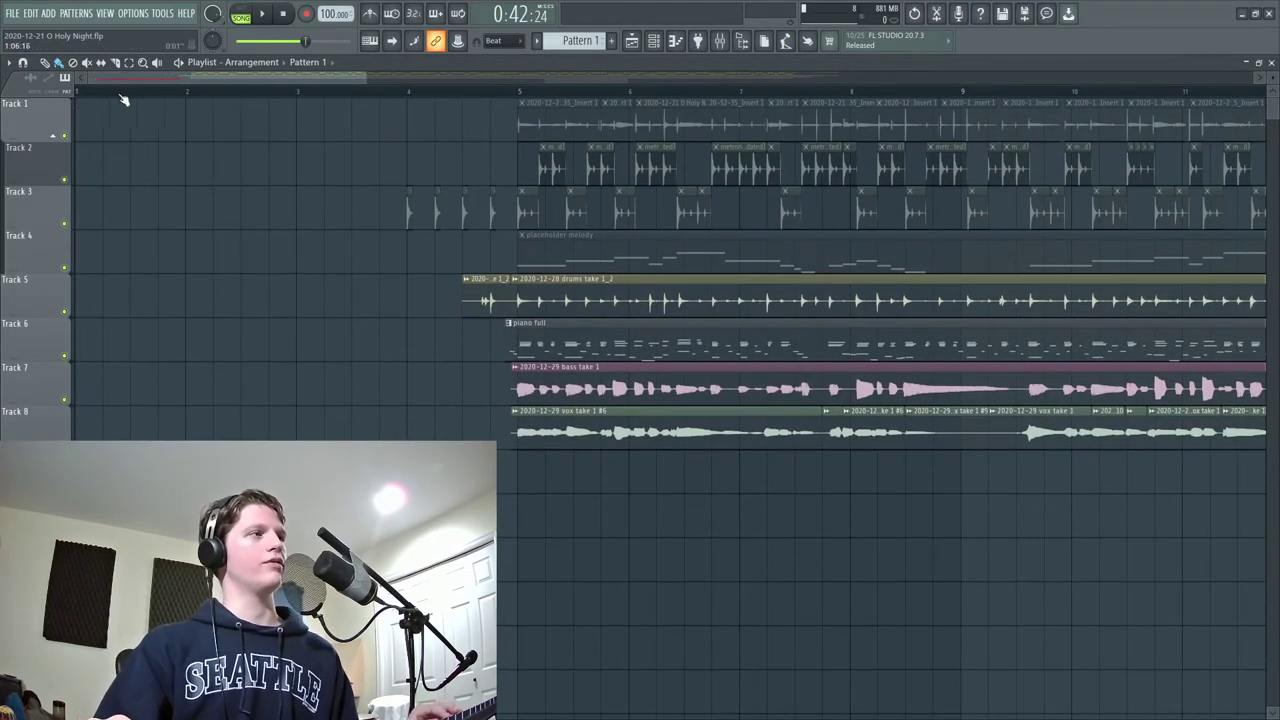
Place the playhead at the start of the intro clips in bar 1 and play a few seconds of the intro.
{"action": "left_click", "coordinate": [108, 96]}
{"action": "scroll", "coordinate": [110, 96], "scroll_direction": "up", "scroll_amount": 3}
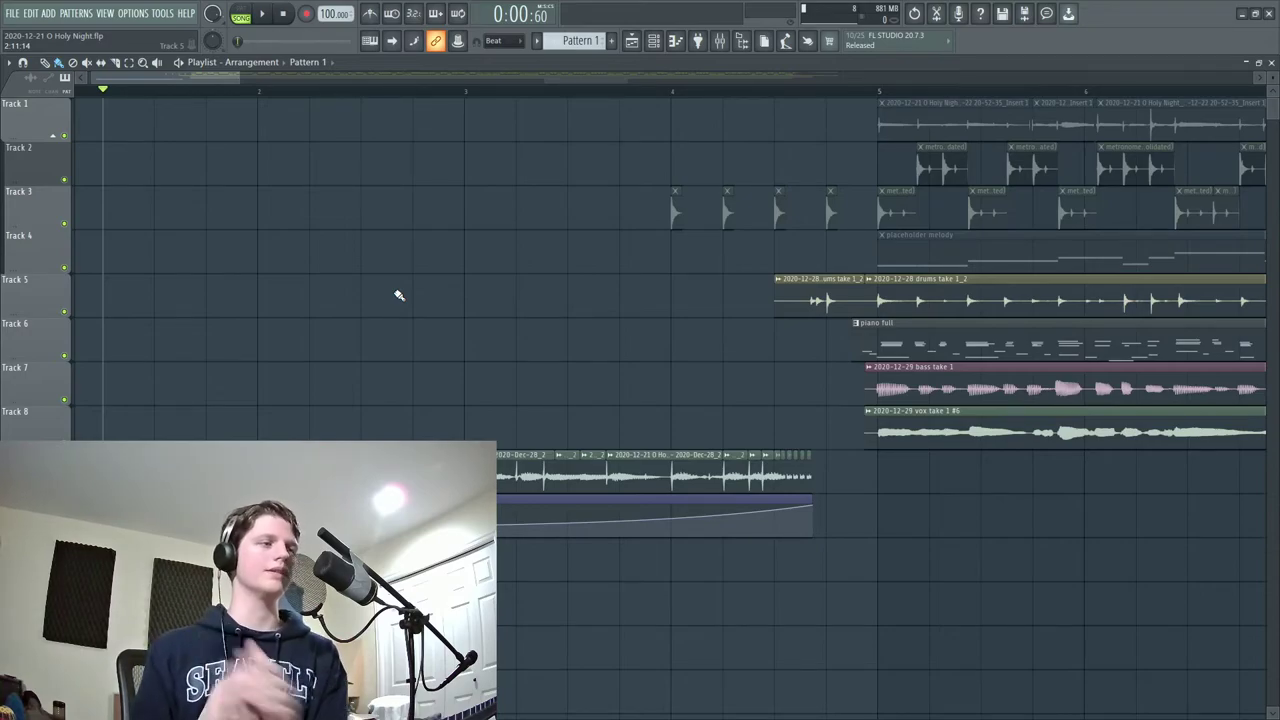
{"action": "key", "text": "space"}
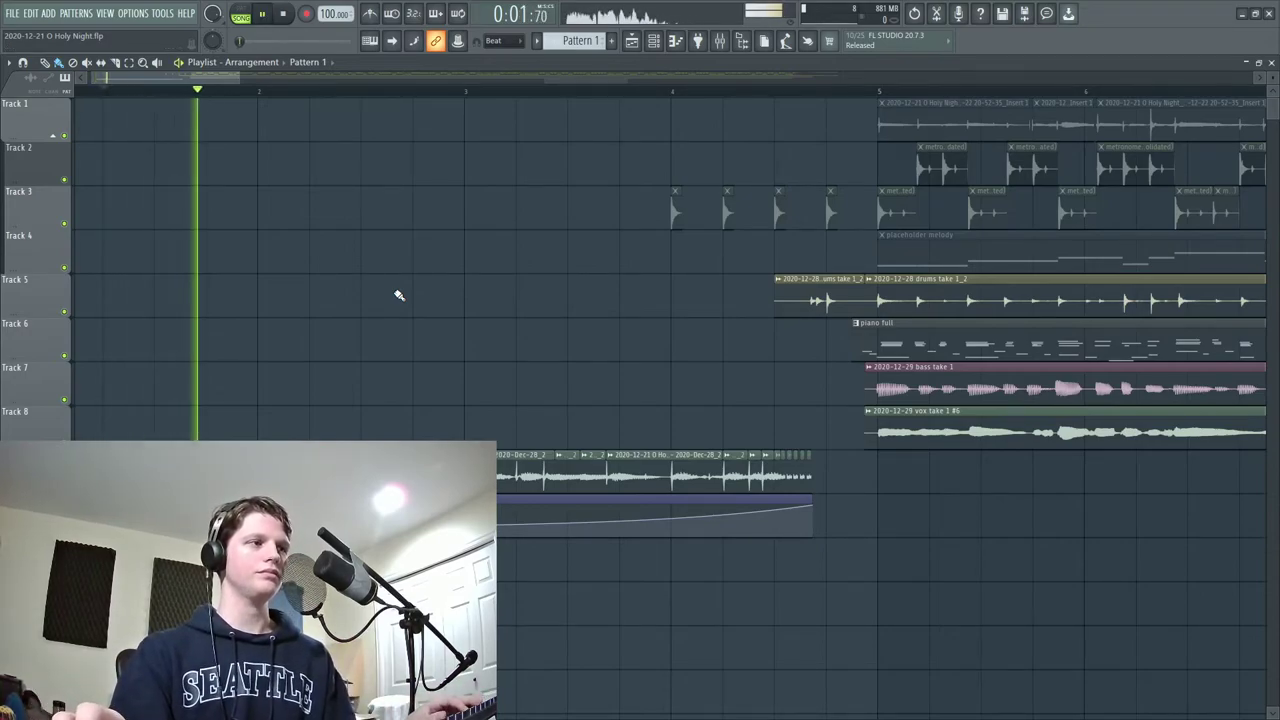
{"action": "key", "text": "space"}
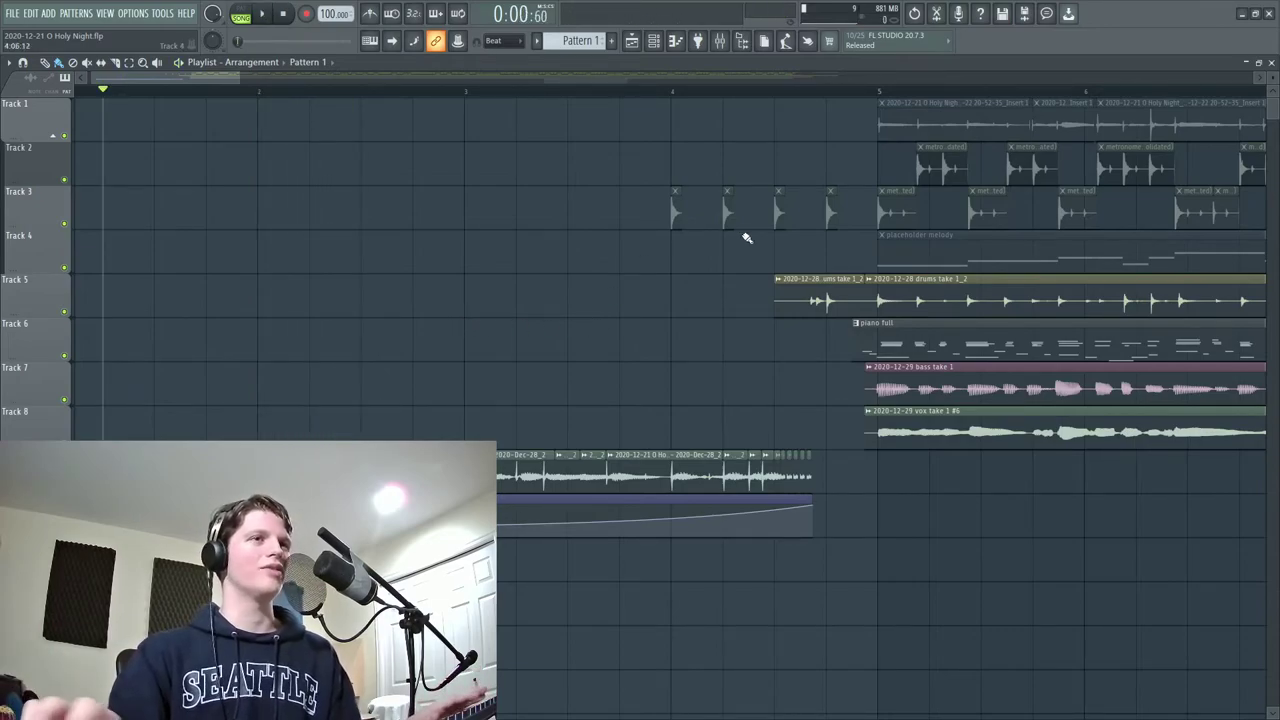
Open the channel settings of the first Track 1 audio clip, closing the MIDI settings window, and reposition the channel window.
{"action": "left_click_drag", "start_coordinate": [828, 247], "coordinate": [600, 253]}
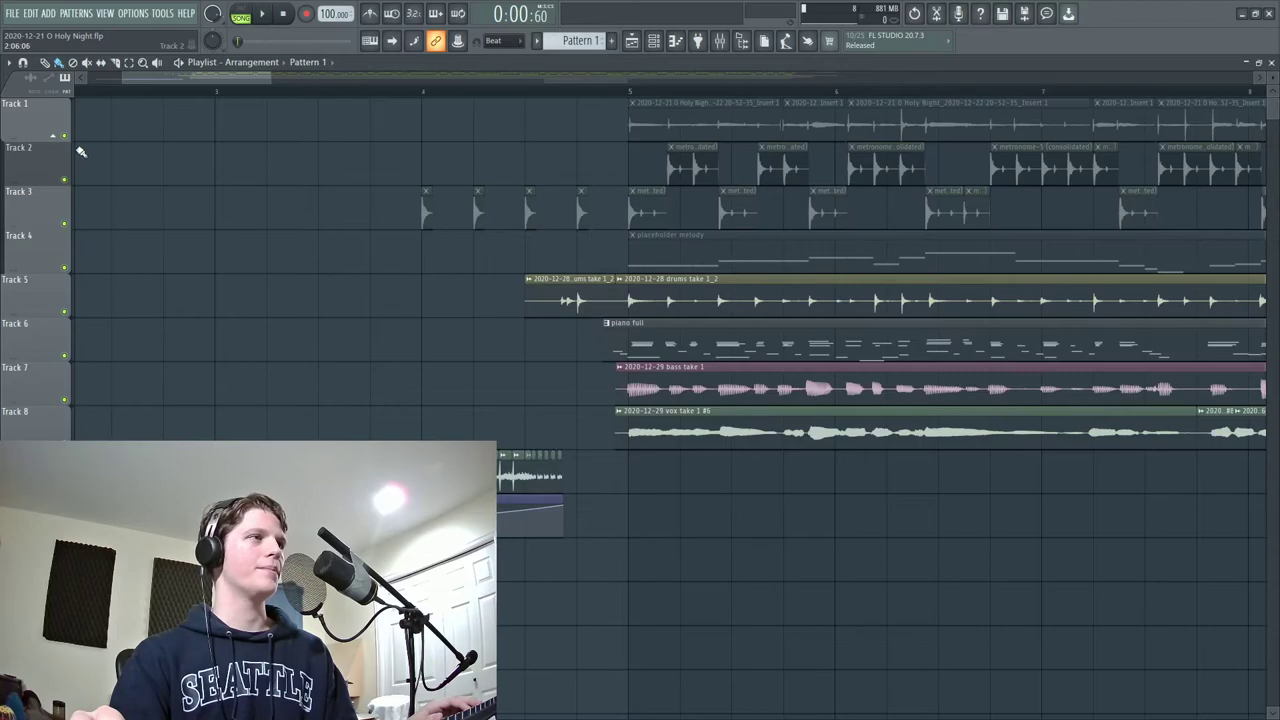
{"action": "left_click_drag", "start_coordinate": [585, 198], "coordinate": [266, 263]}
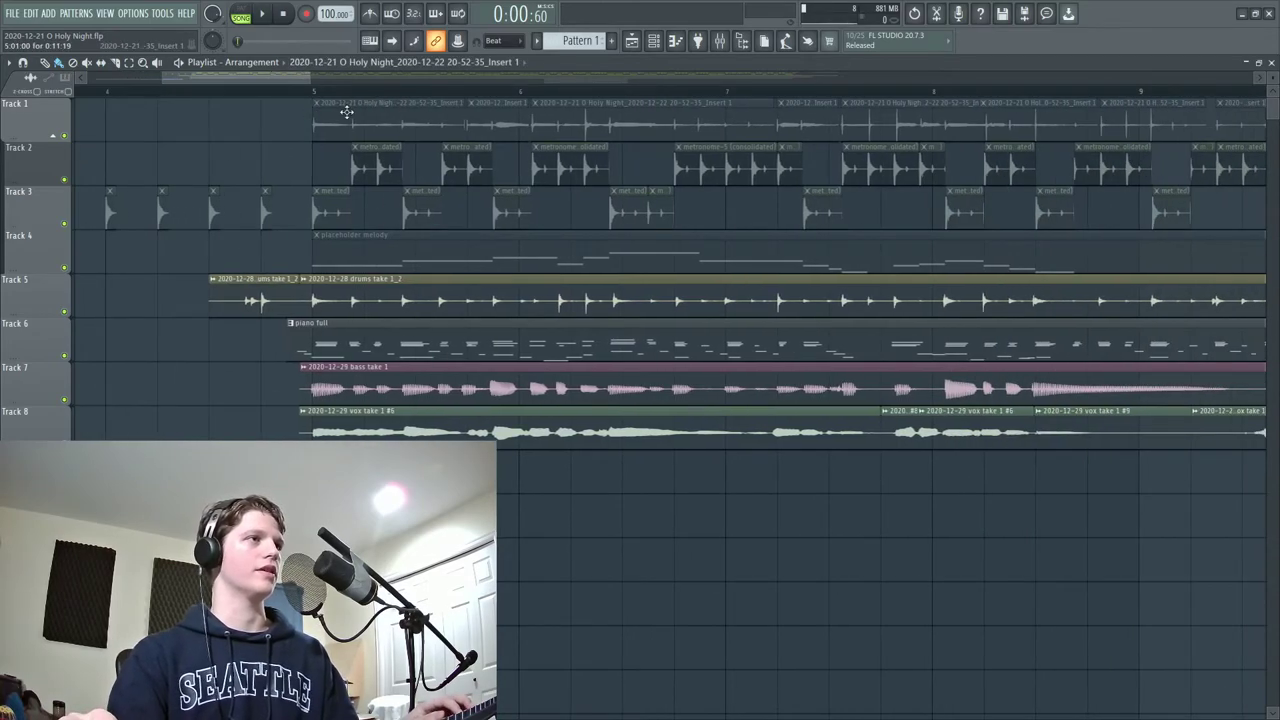
{"action": "double_click", "coordinate": [346, 109]}
{"action": "key", "text": "F10"}
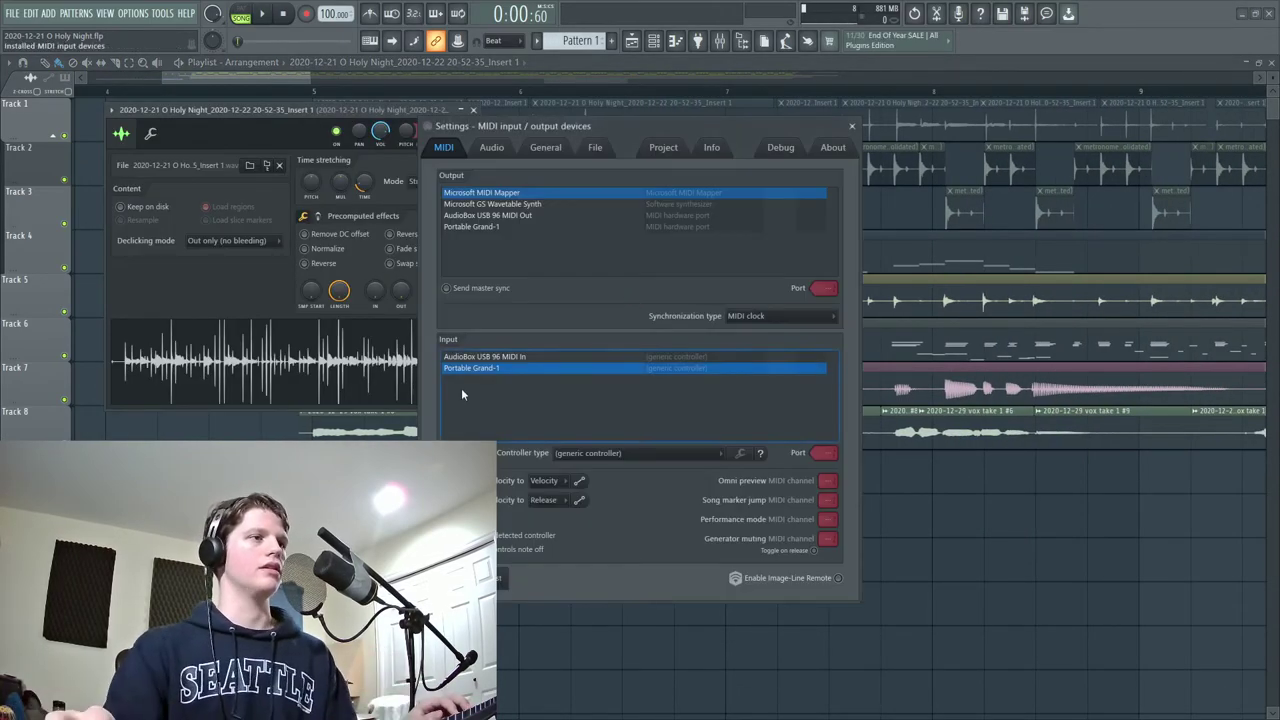
{"action": "left_click", "coordinate": [851, 128]}
{"action": "left_click_drag", "start_coordinate": [363, 117], "coordinate": [544, 175]}
Try the Resample time-stretching mode on the Track 1 sample, restore Stretch, and play the song from the intro.
{"action": "left_click", "coordinate": [606, 239]}
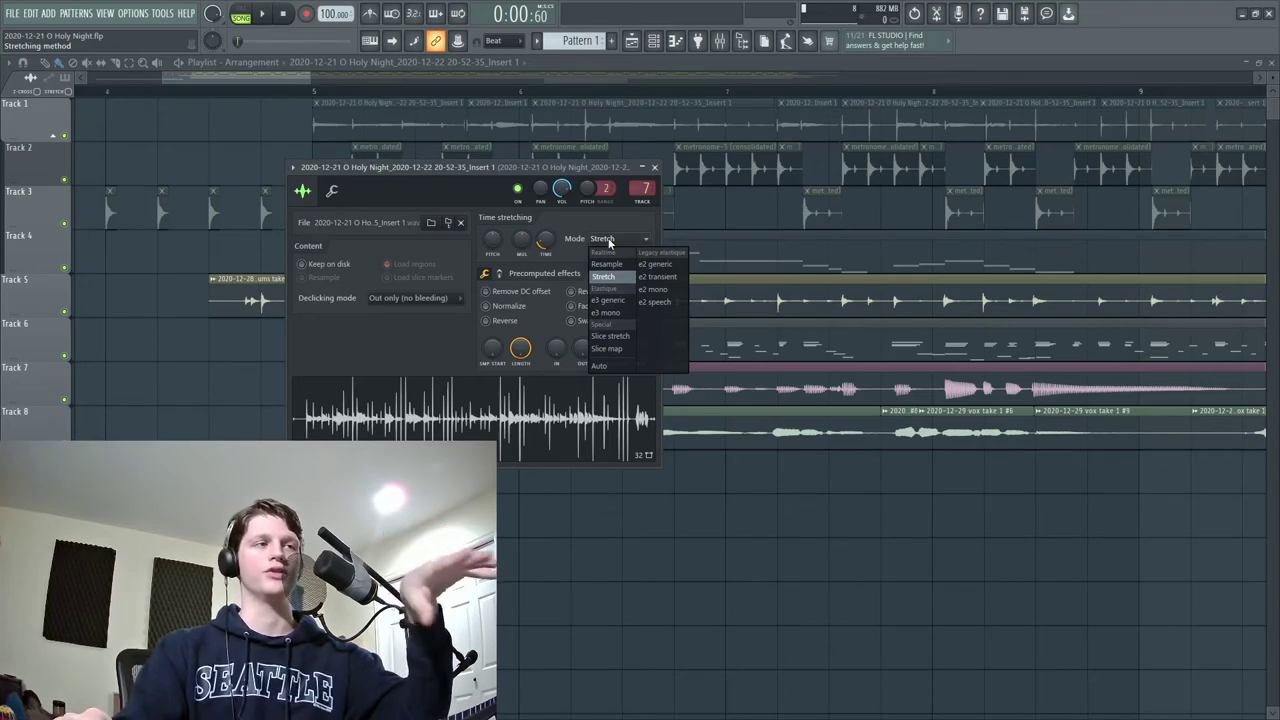
{"action": "left_click", "coordinate": [609, 276]}
{"action": "left_click", "coordinate": [607, 238]}
{"action": "left_click", "coordinate": [612, 264]}
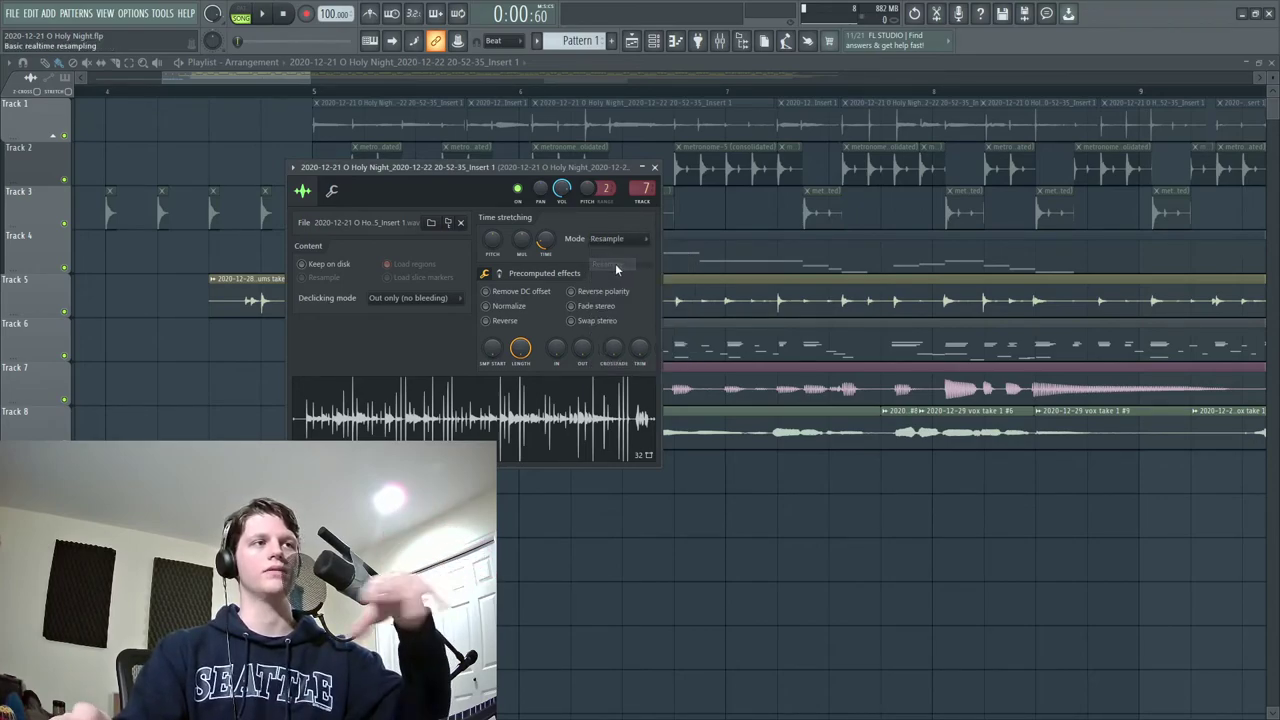
{"action": "left_click", "coordinate": [607, 238]}
{"action": "left_click", "coordinate": [610, 277]}
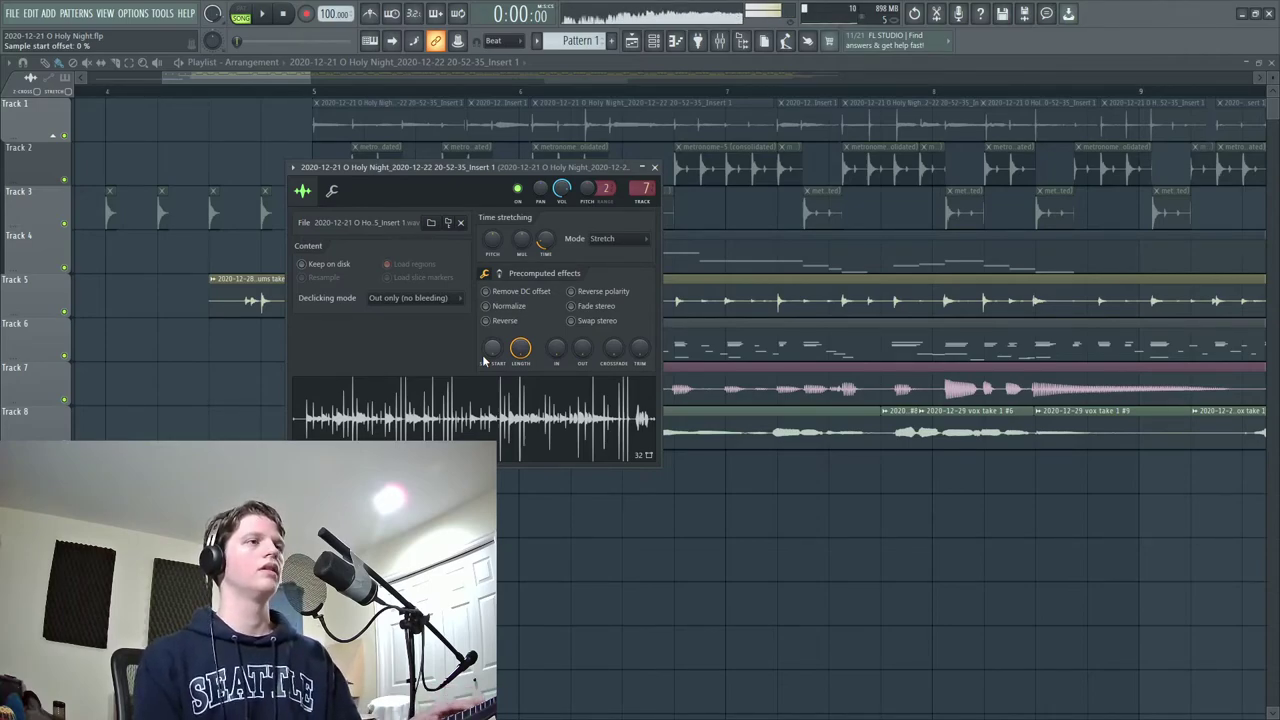
{"action": "key", "text": "space"}
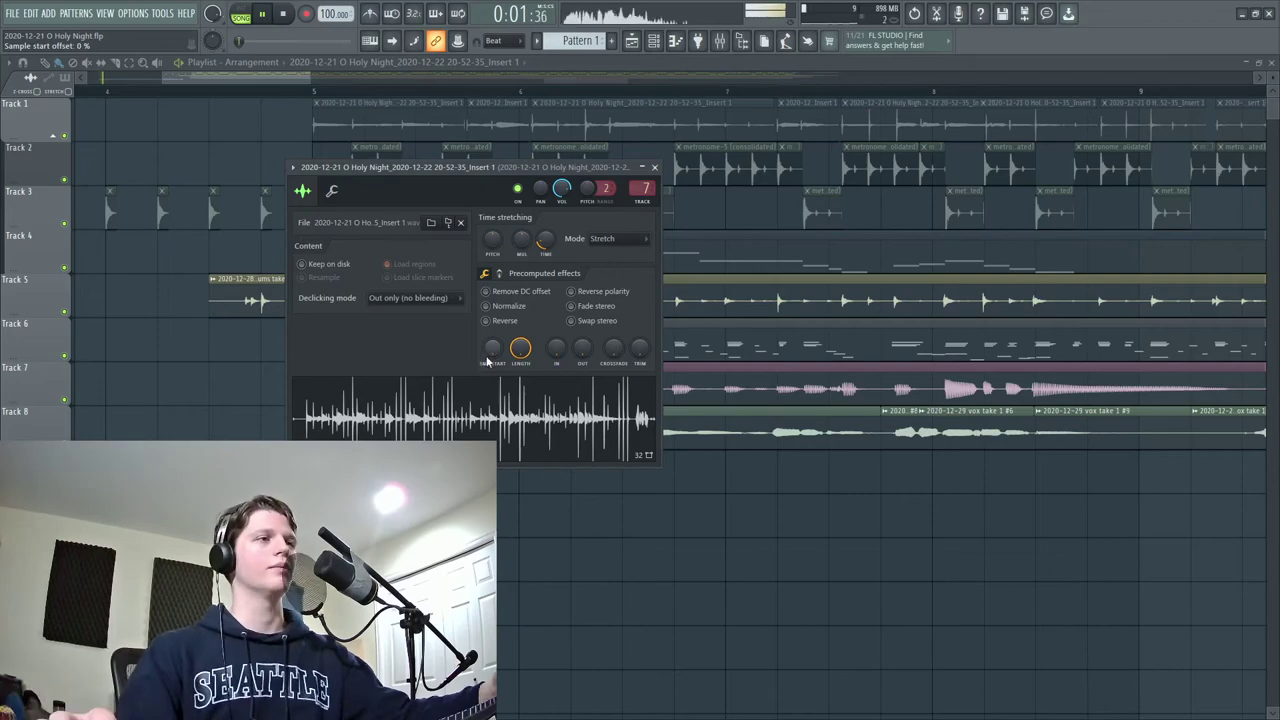
Stop playback, close the sample's channel settings, and place the playhead in bar 1 at the start of the intro.
{"action": "key", "text": "space"}
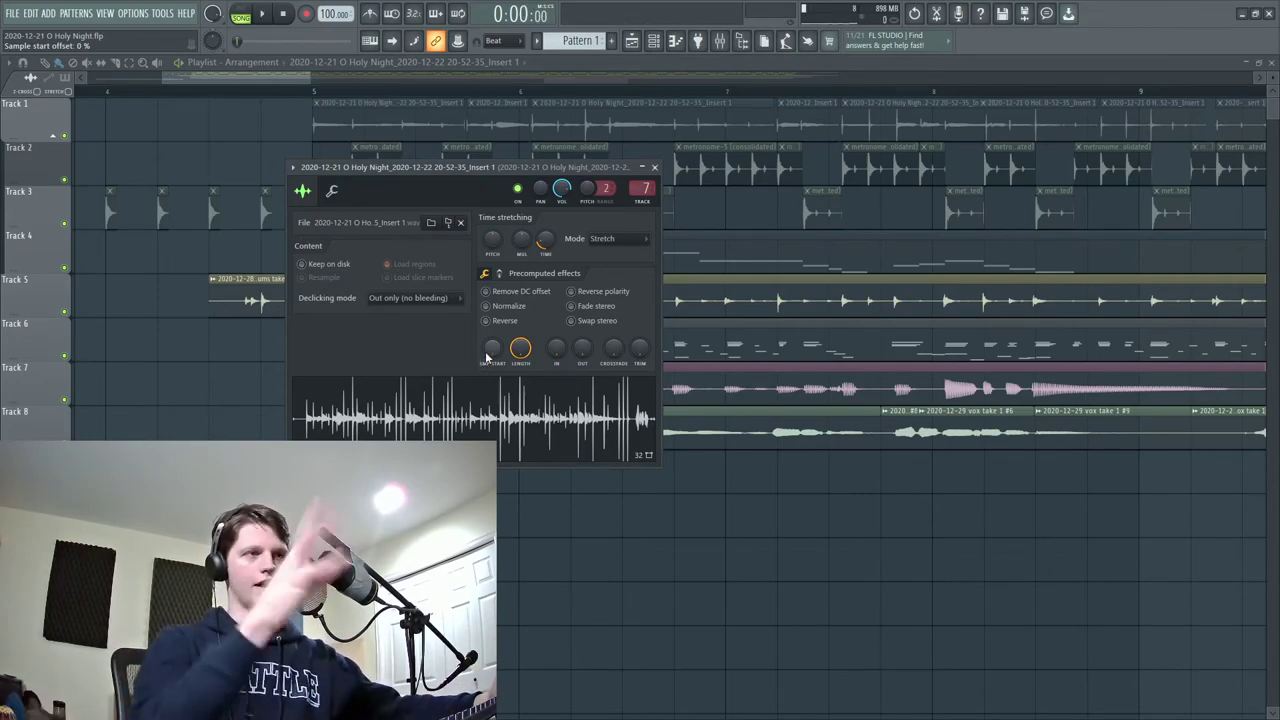
{"action": "left_click", "coordinate": [639, 59]}
{"action": "scroll", "coordinate": [626, 82], "scroll_direction": "left", "scroll_amount": 10}
{"action": "scroll", "coordinate": [471, 271], "scroll_direction": "up", "scroll_amount": 1}
{"action": "left_click", "coordinate": [428, 91]}
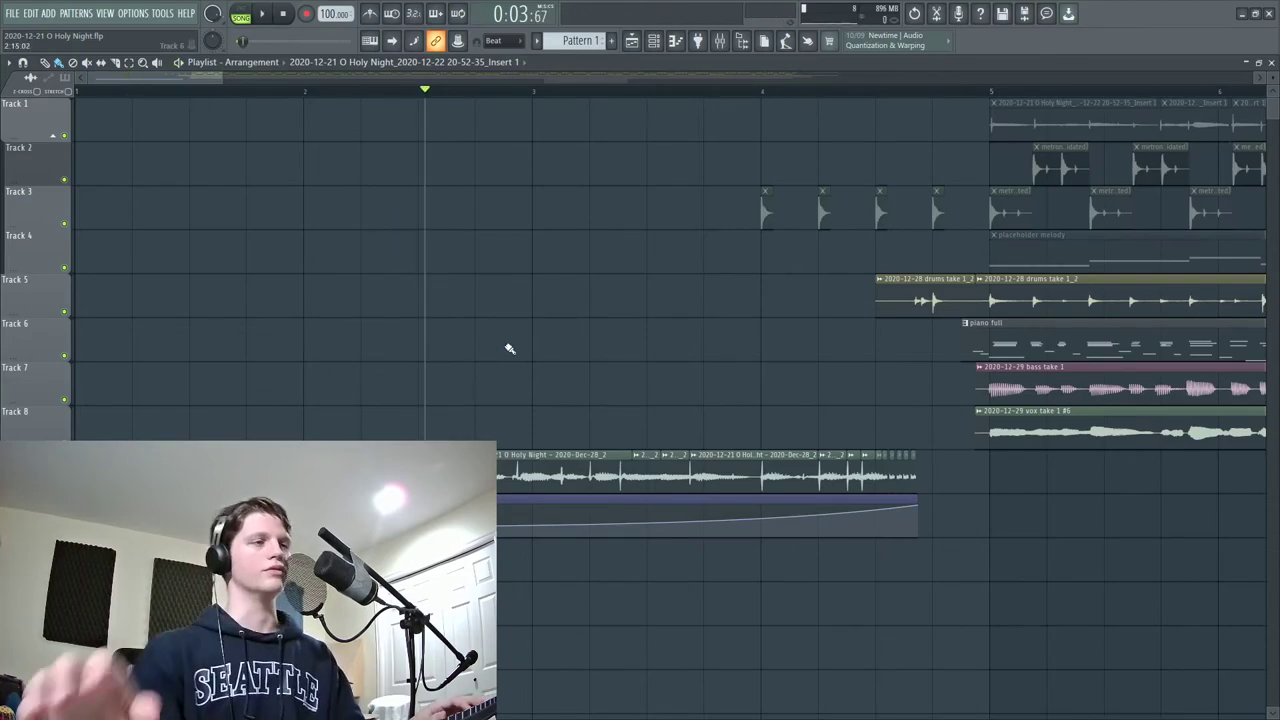
{"action": "left_click", "coordinate": [133, 91]}
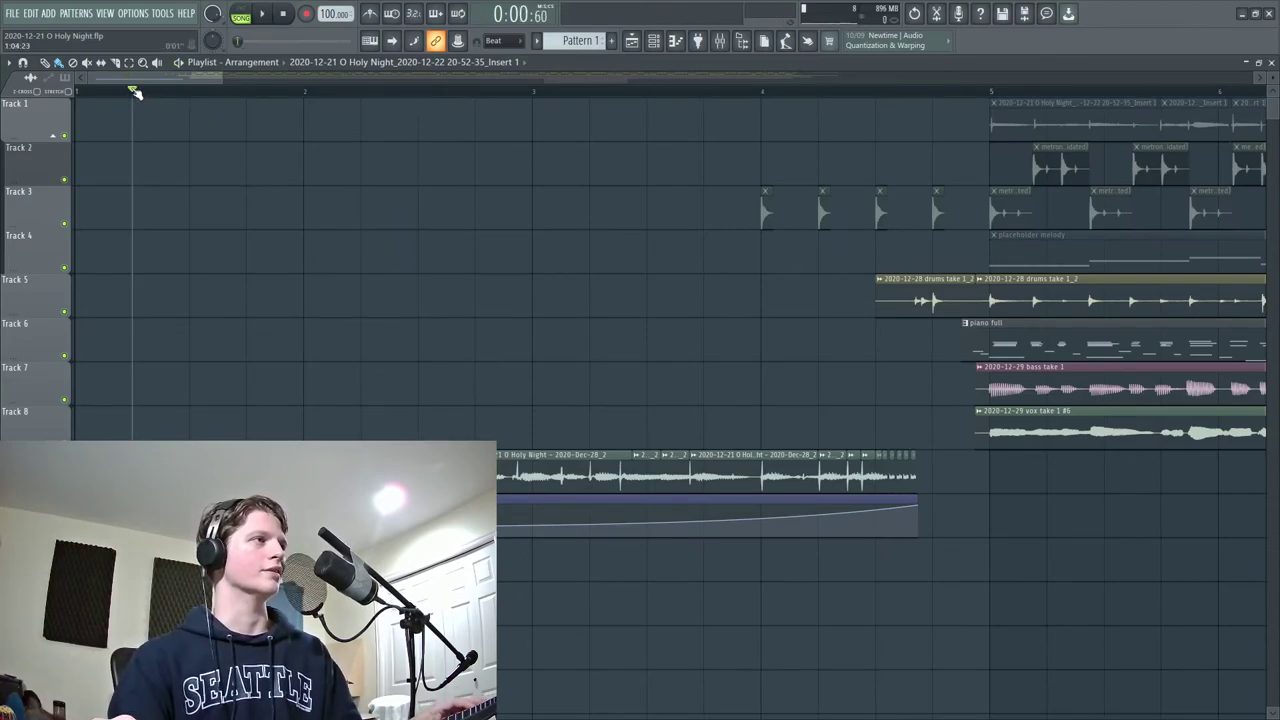
Place the playhead midway through bar 4, where the first drums clip enters on Track 5.
{"action": "scroll", "coordinate": [137, 92], "scroll_direction": "down", "scroll_amount": 10}
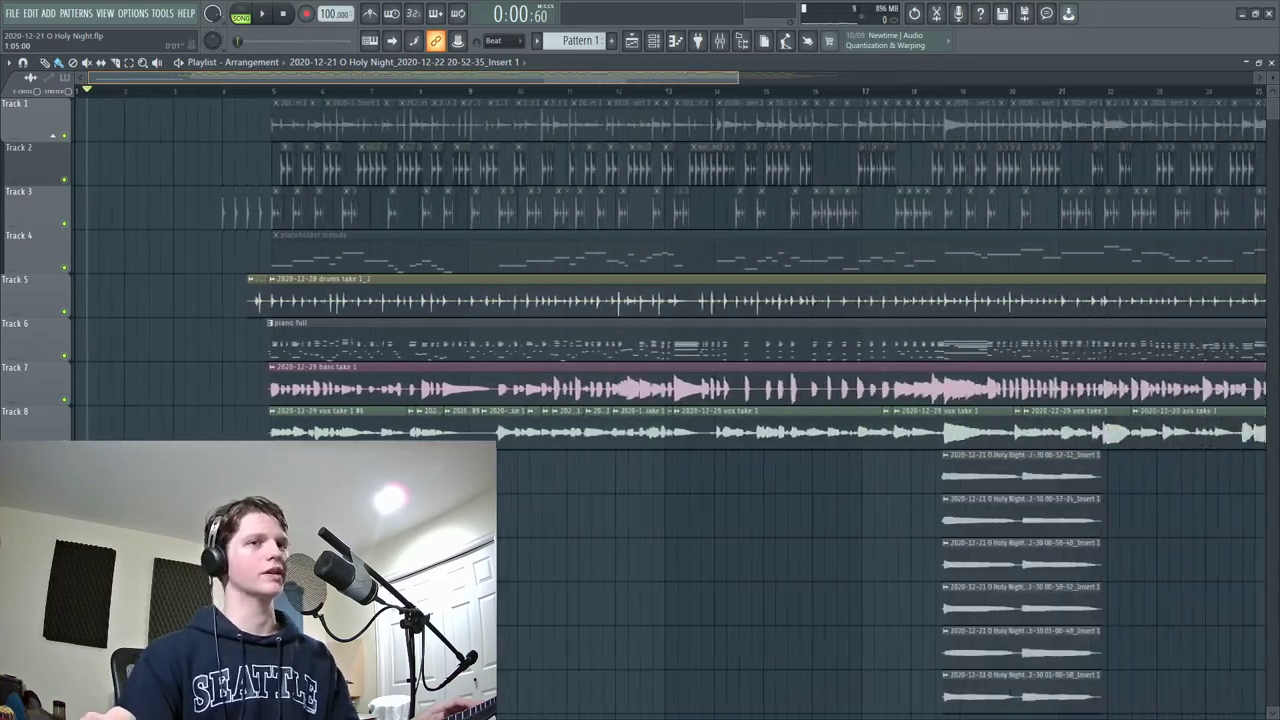
{"action": "scroll", "coordinate": [137, 92], "scroll_direction": "up", "scroll_amount": 10}
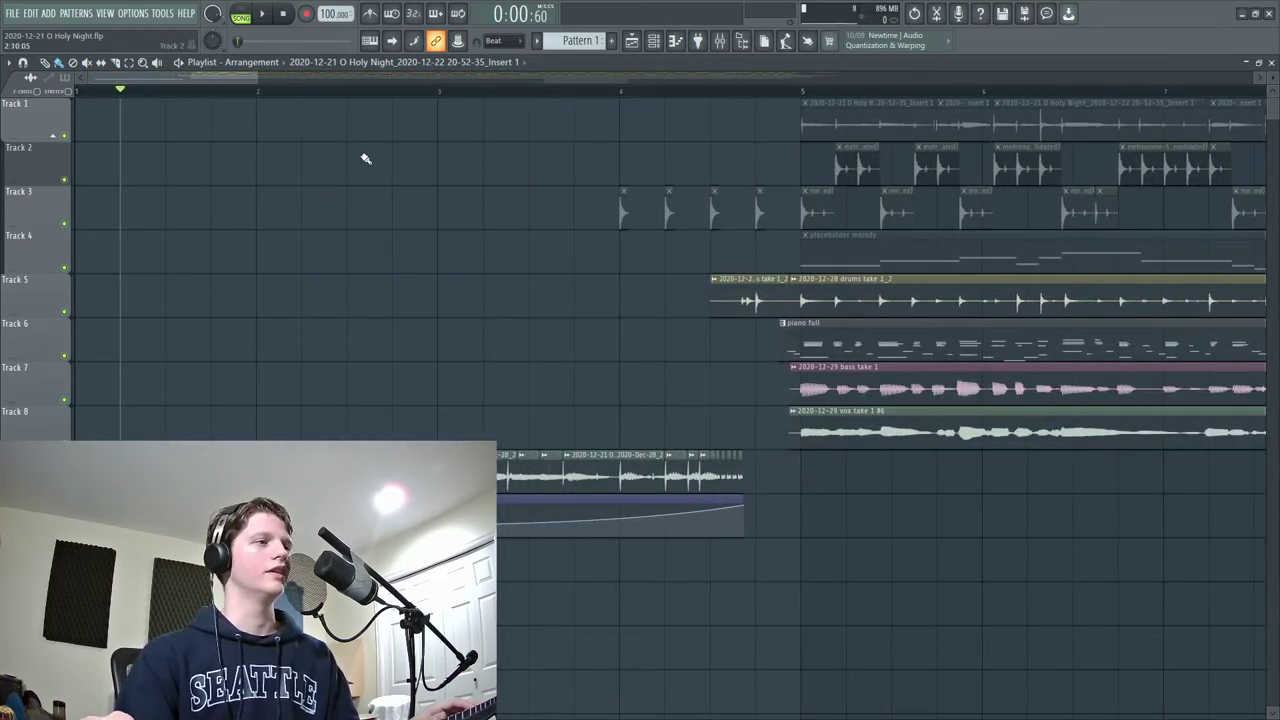
{"action": "left_click", "coordinate": [356, 92]}
{"action": "scroll", "coordinate": [358, 92], "scroll_direction": "up", "scroll_amount": 5}
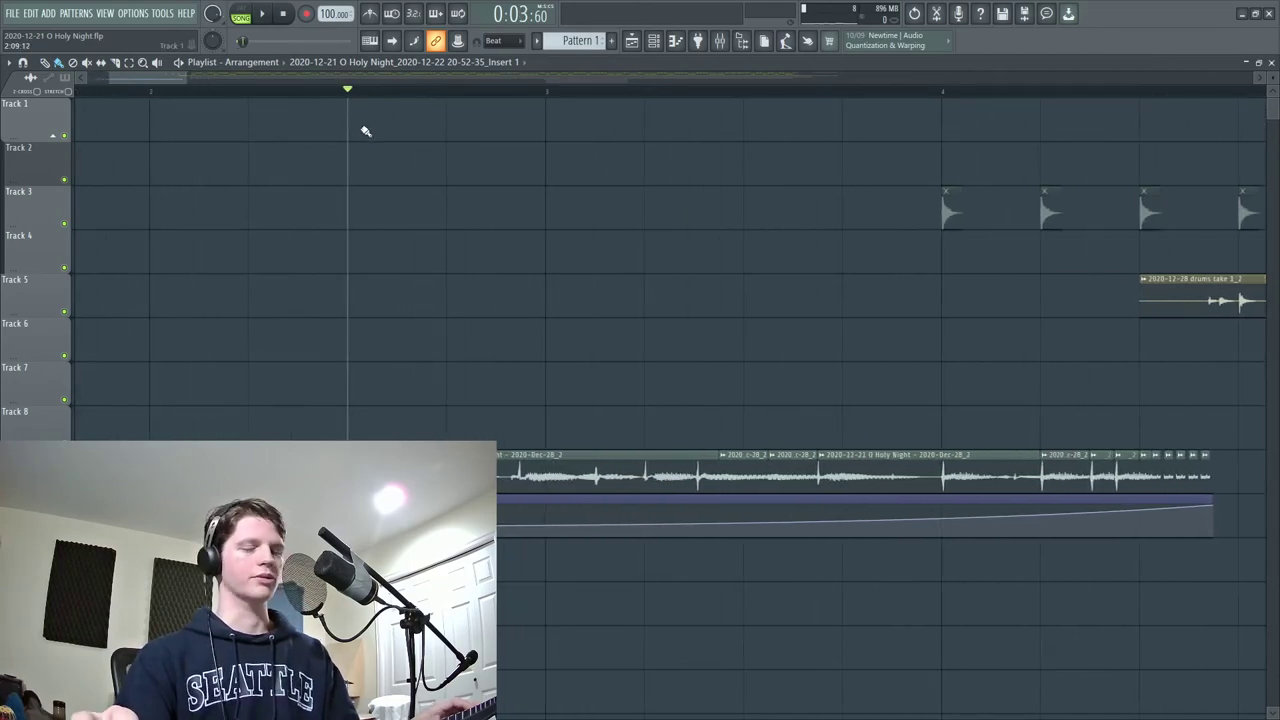
{"action": "scroll", "coordinate": [370, 97], "scroll_direction": "down", "scroll_amount": 3}
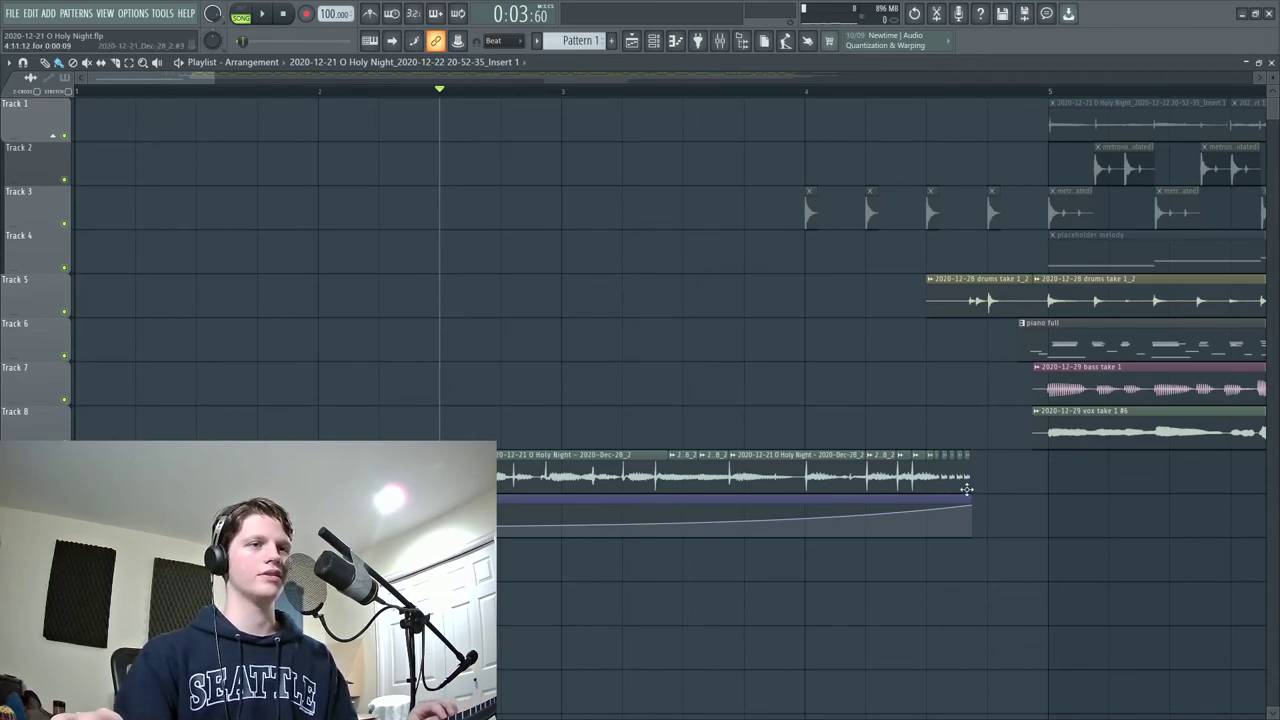
{"action": "left_click", "coordinate": [928, 93]}
{"action": "key", "text": "space"}
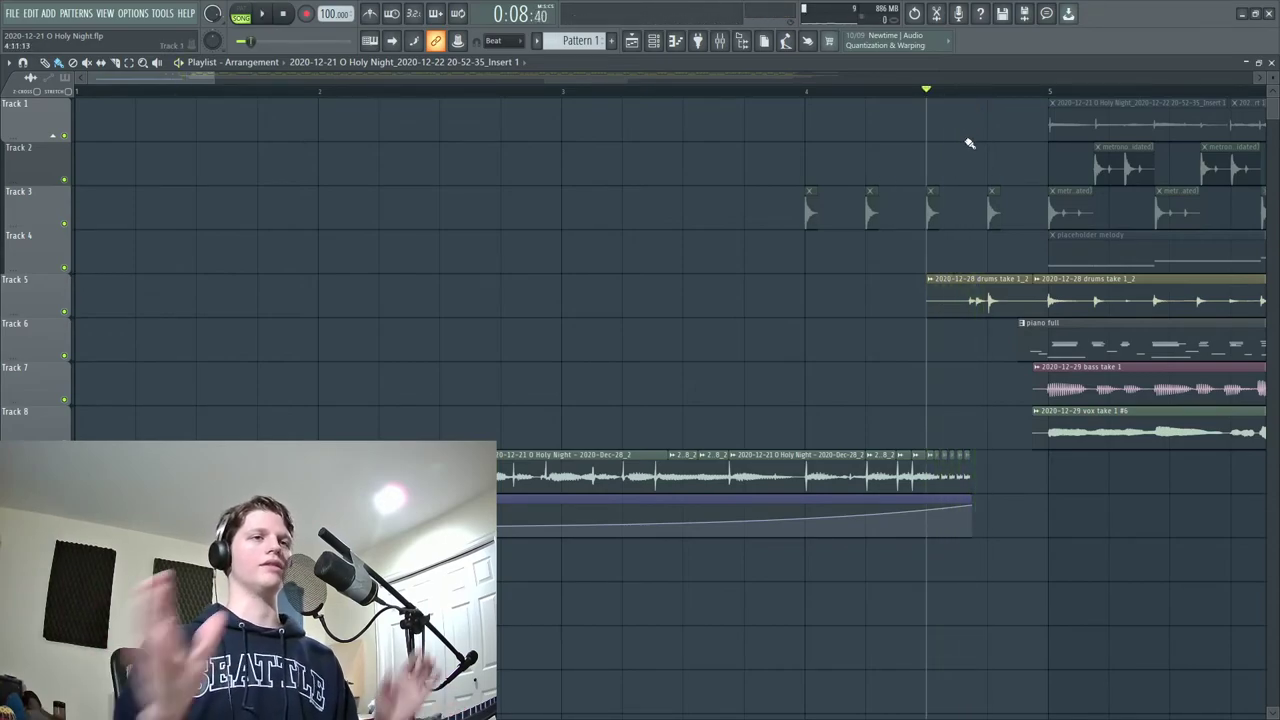
Inspect the channel settings of the chopped sketch clips #2 and #3 near the end of the intro, and close them.
{"action": "double_click", "coordinate": [945, 467]}
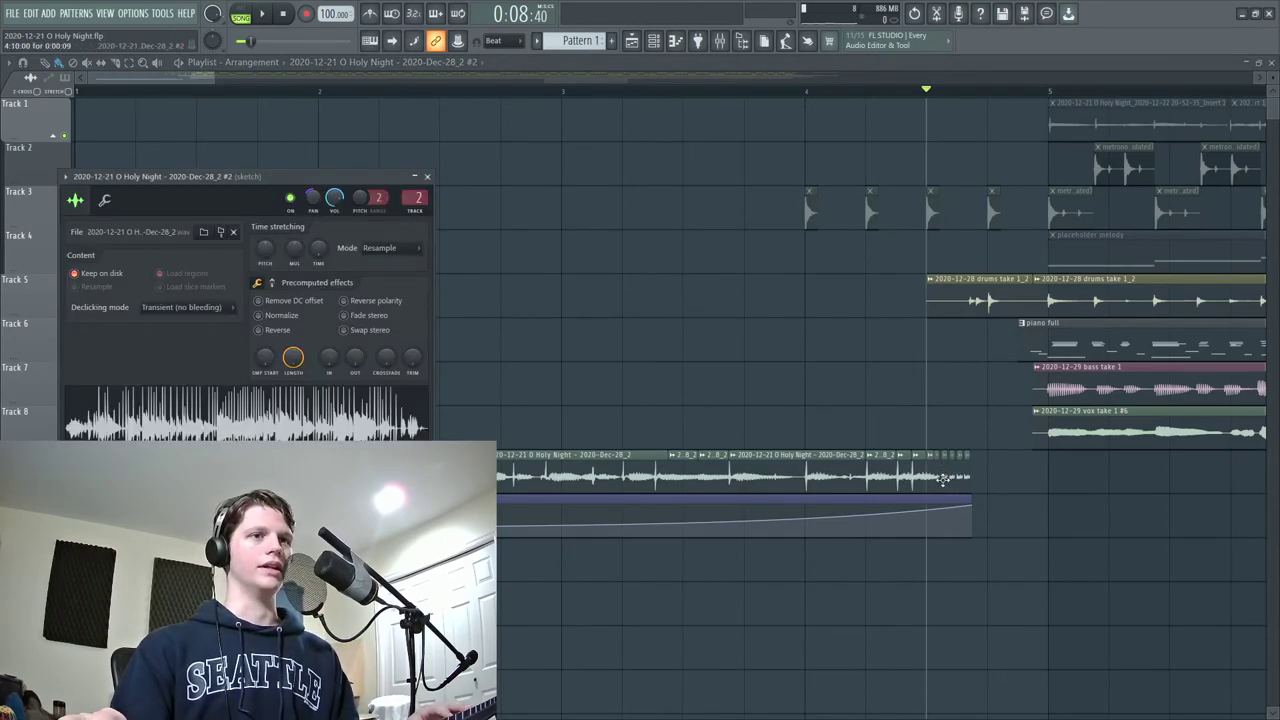
{"action": "double_click", "coordinate": [948, 470]}
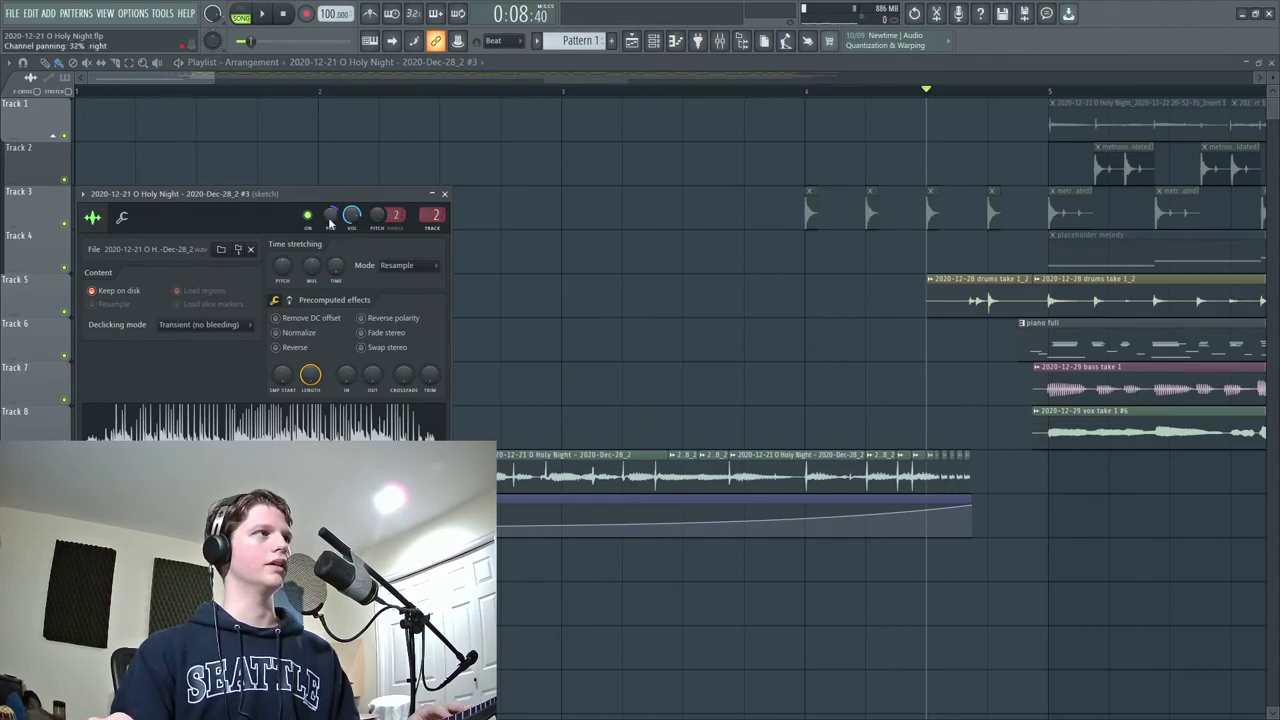
{"action": "left_click", "coordinate": [445, 194]}
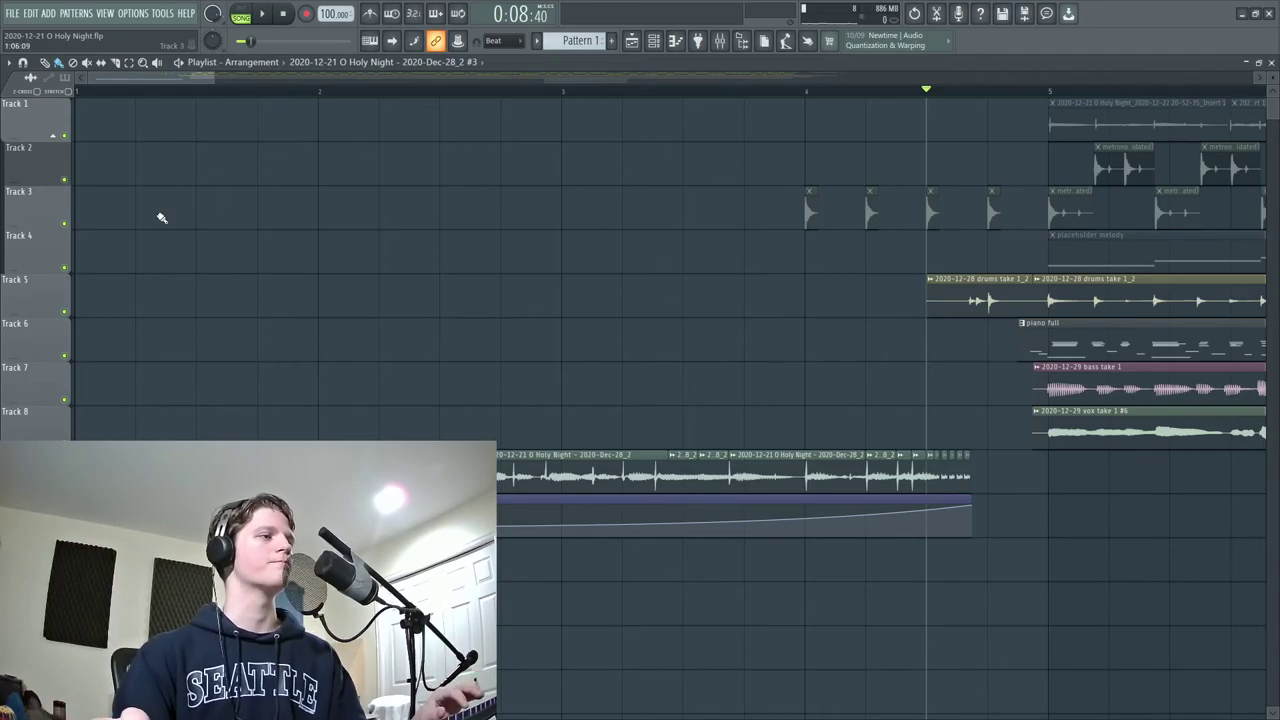
Return the playhead to the start of the intro in bar 1 and play a few seconds of it.
{"action": "left_click", "coordinate": [134, 90]}
{"action": "scroll", "coordinate": [134, 90], "scroll_direction": "down", "scroll_amount": 4}
{"action": "scroll", "coordinate": [250, 195], "scroll_direction": "down", "scroll_amount": 2}
{"action": "scroll", "coordinate": [250, 195], "scroll_direction": "up", "scroll_amount": 5}
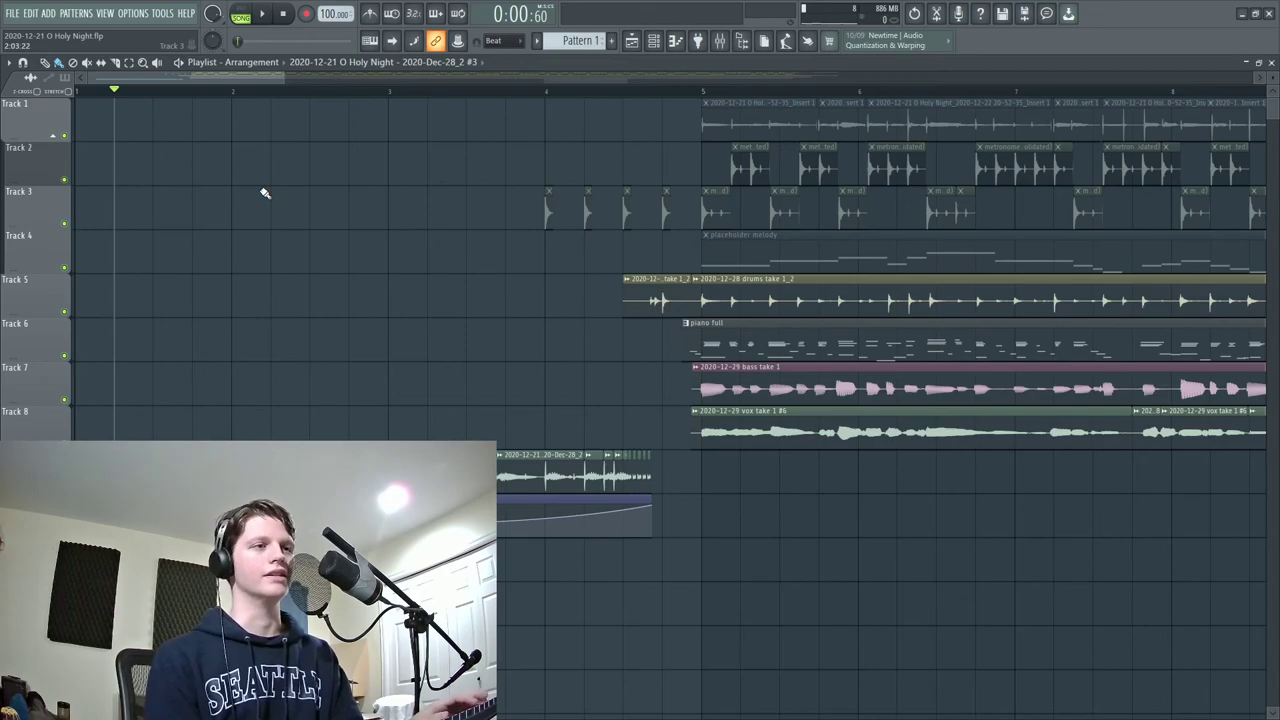
{"action": "key", "text": "space"}
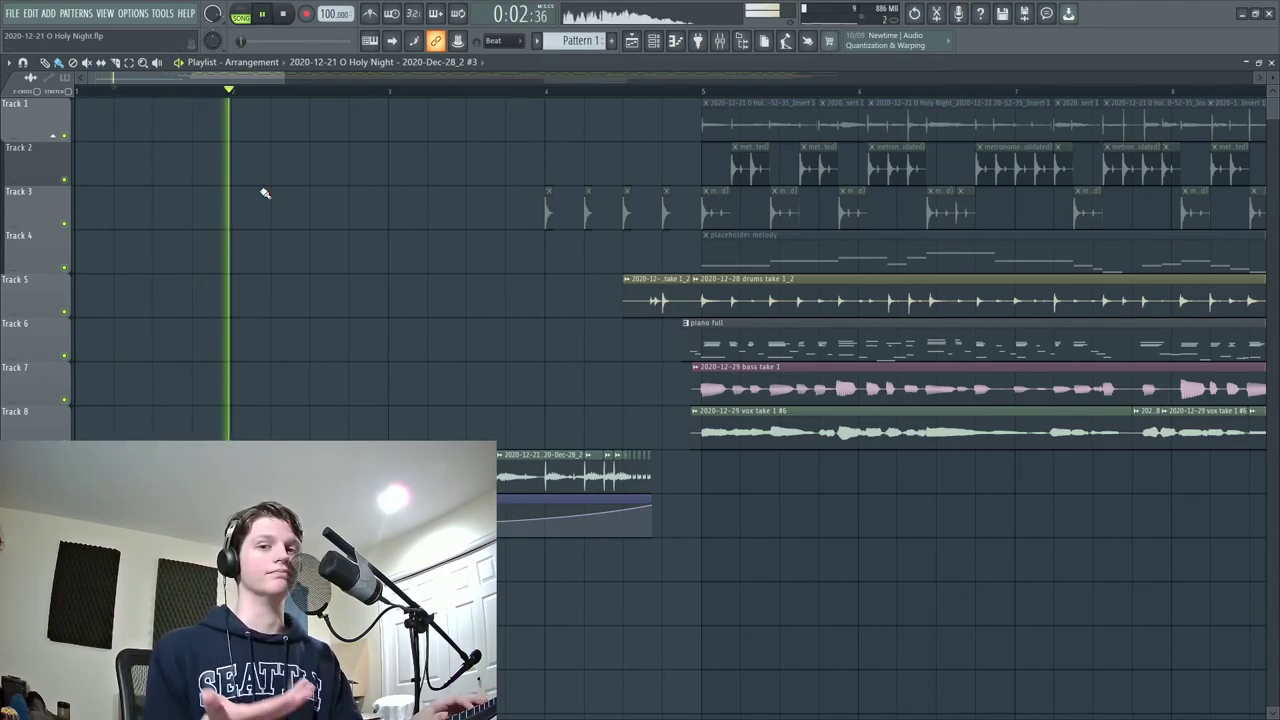
{"action": "key", "text": "space"}
{"action": "scroll", "coordinate": [509, 109], "scroll_direction": "right", "scroll_amount": 1}
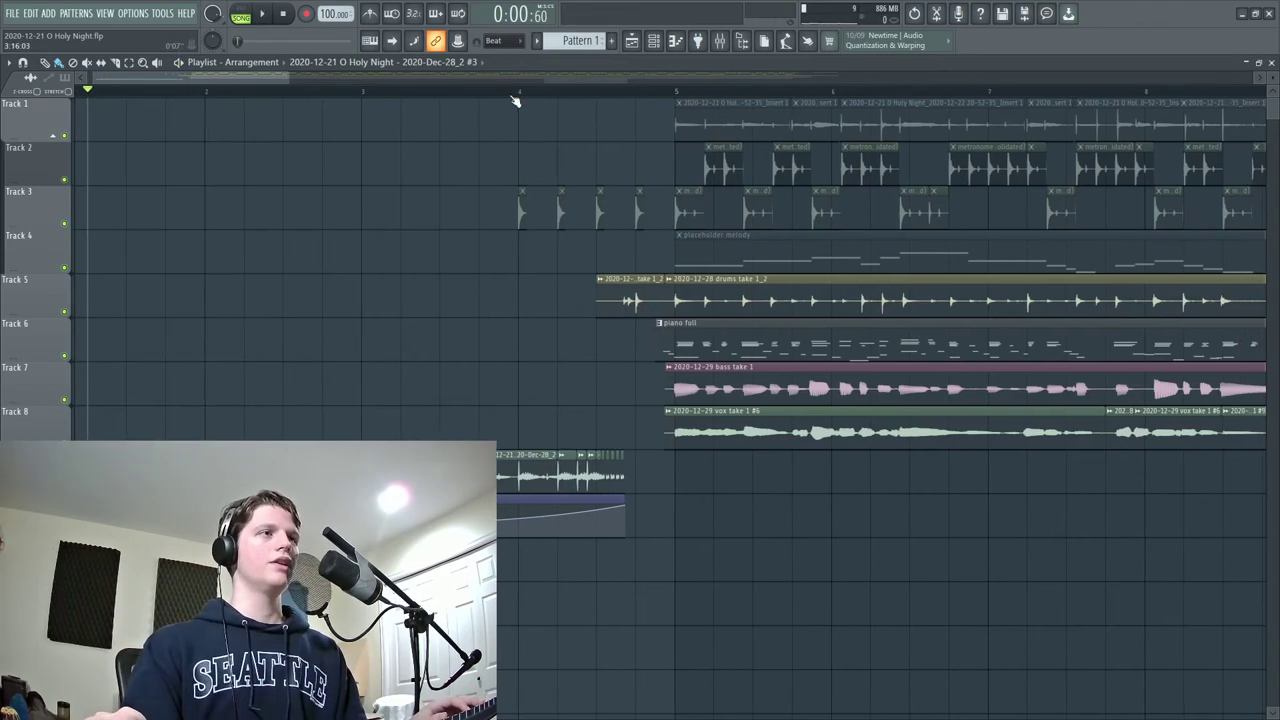
Show the whole arrangement in the playlist and play the song from the intro.
{"action": "scroll", "coordinate": [509, 109], "scroll_direction": "down", "scroll_amount": 5}
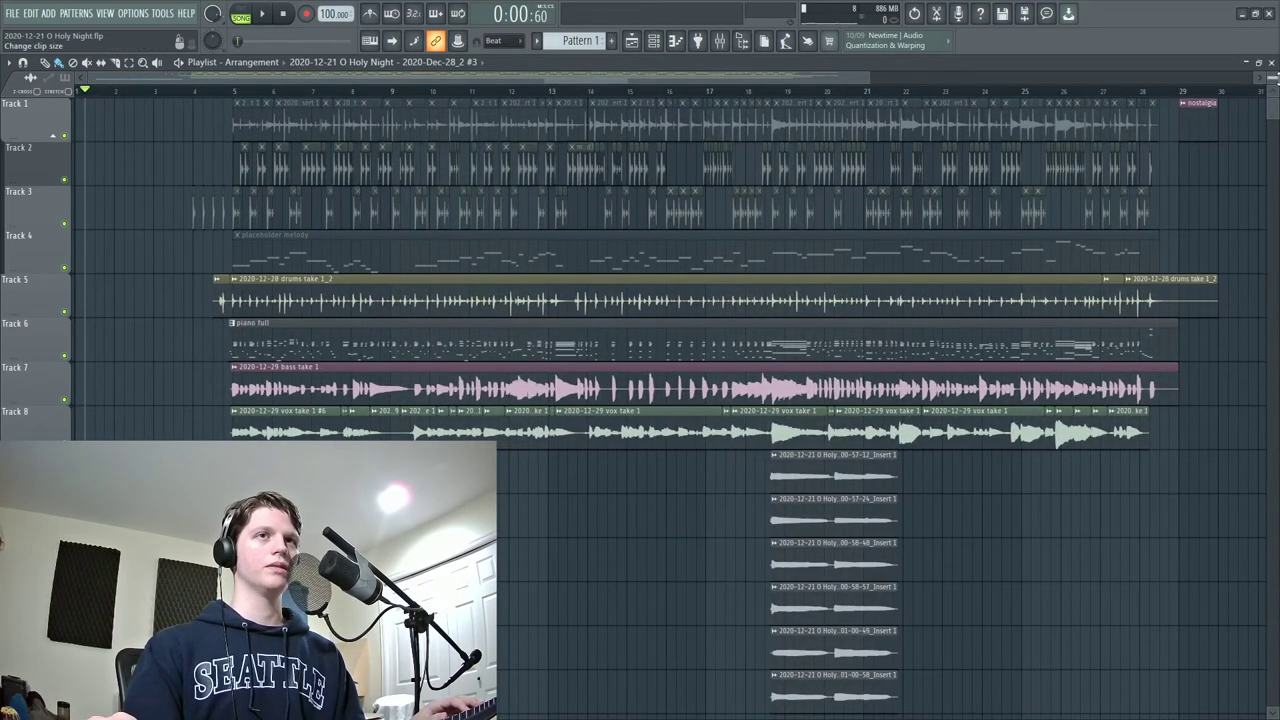
{"action": "scroll", "coordinate": [640, 270], "scroll_direction": "down", "scroll_amount": 3}
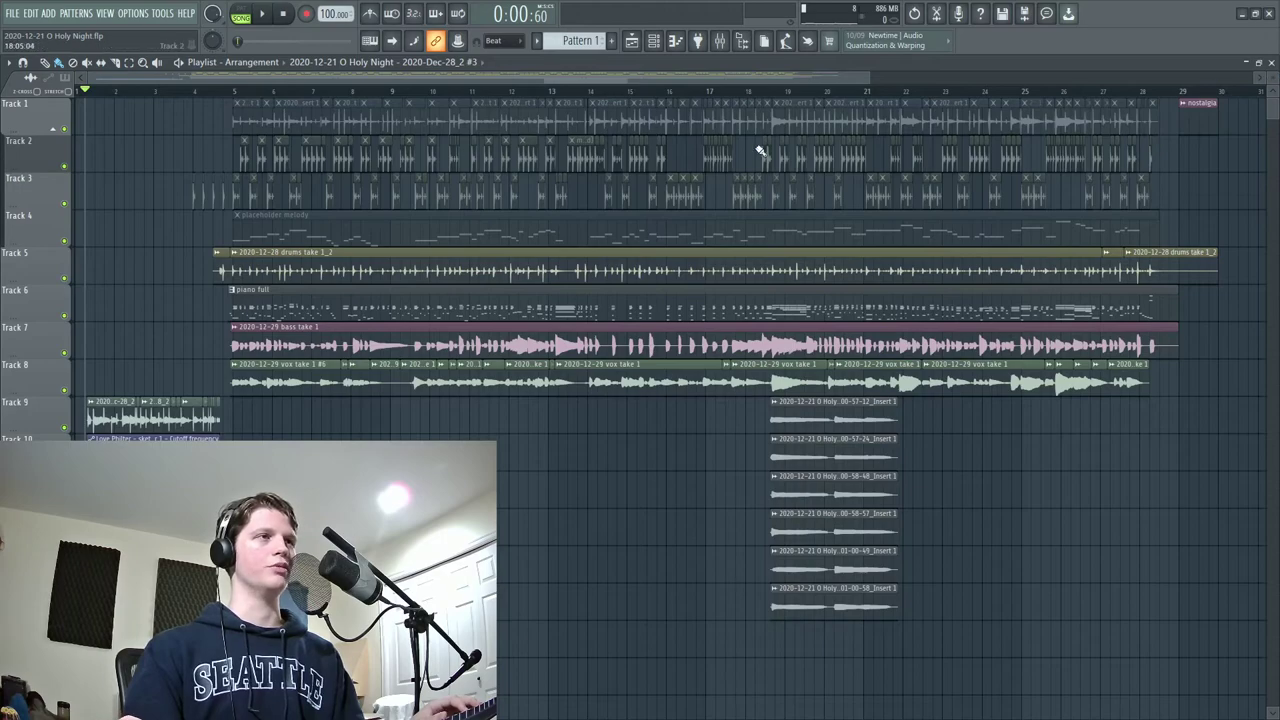
{"action": "scroll", "coordinate": [733, 78], "scroll_direction": "up", "scroll_amount": 1}
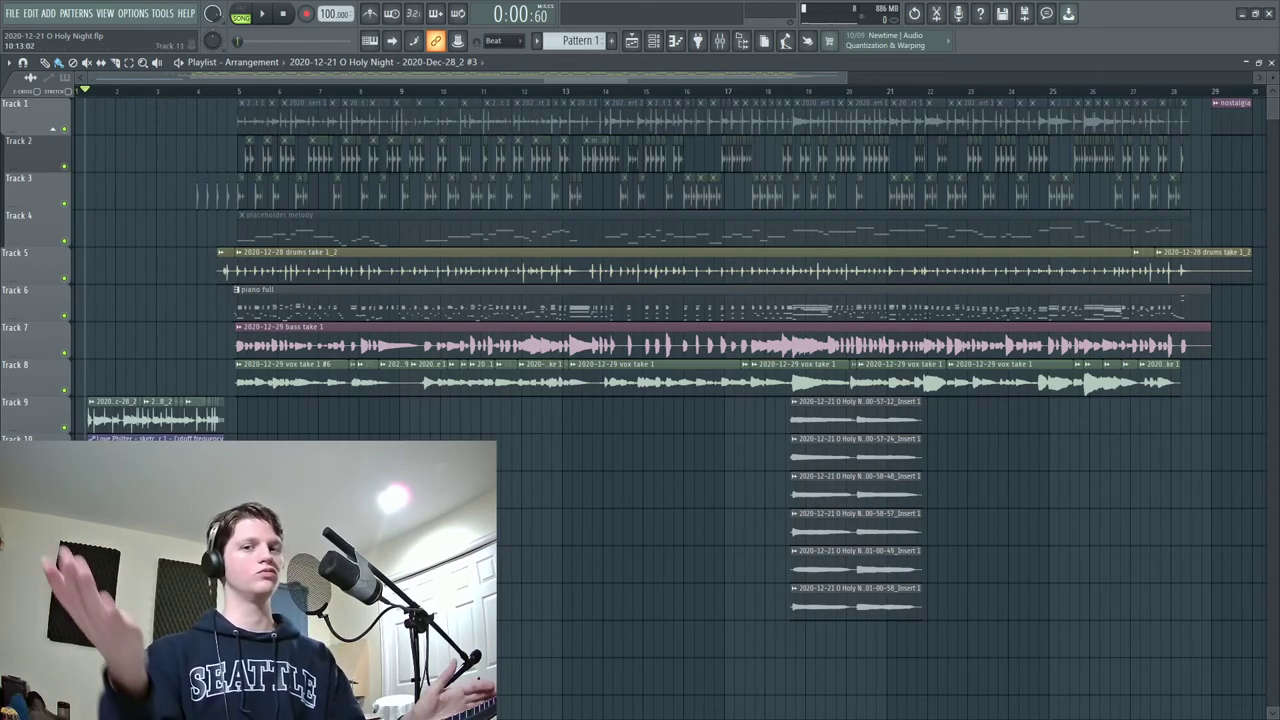
{"action": "key", "text": "space"}
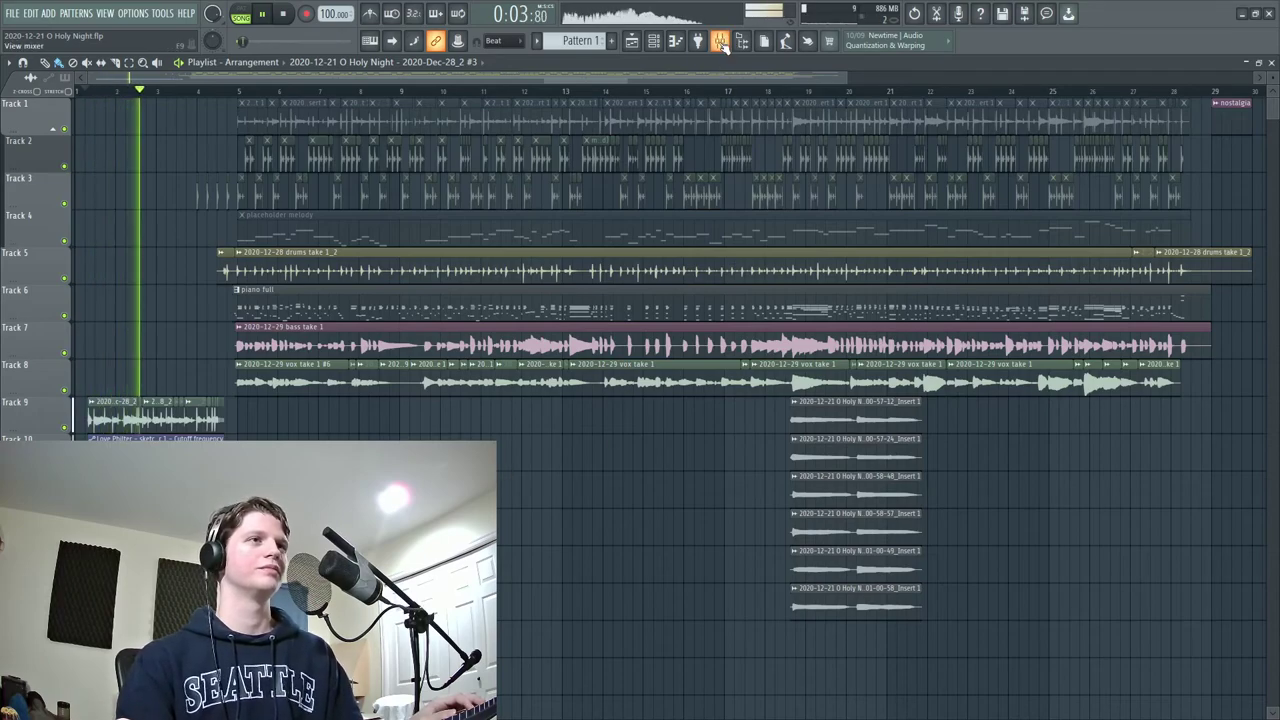
{"action": "key", "text": "alt+Tab"}
{"action": "key", "text": "alt+Tab"}
{"action": "key", "text": "alt+Tab"}
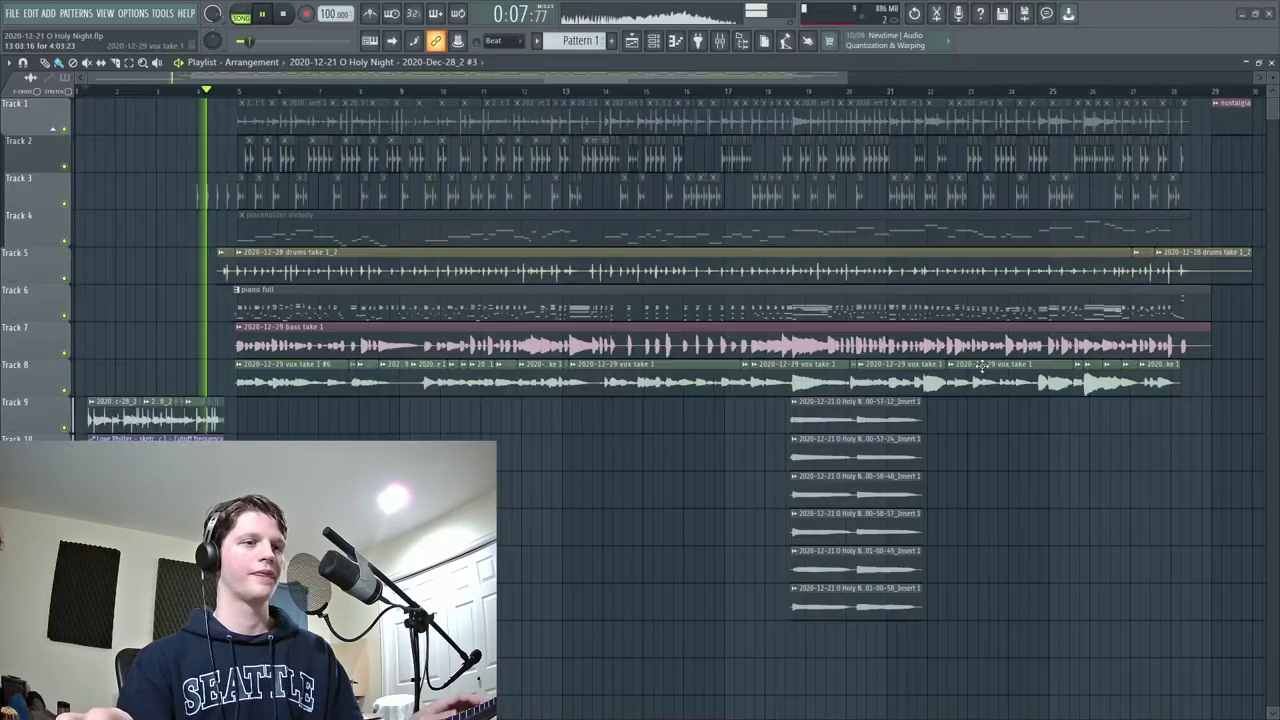
Inspect the effect chains of the DRUMS main and BASS mixer tracks during playback, and return to the playlist.
{"action": "left_click", "coordinate": [719, 42]}
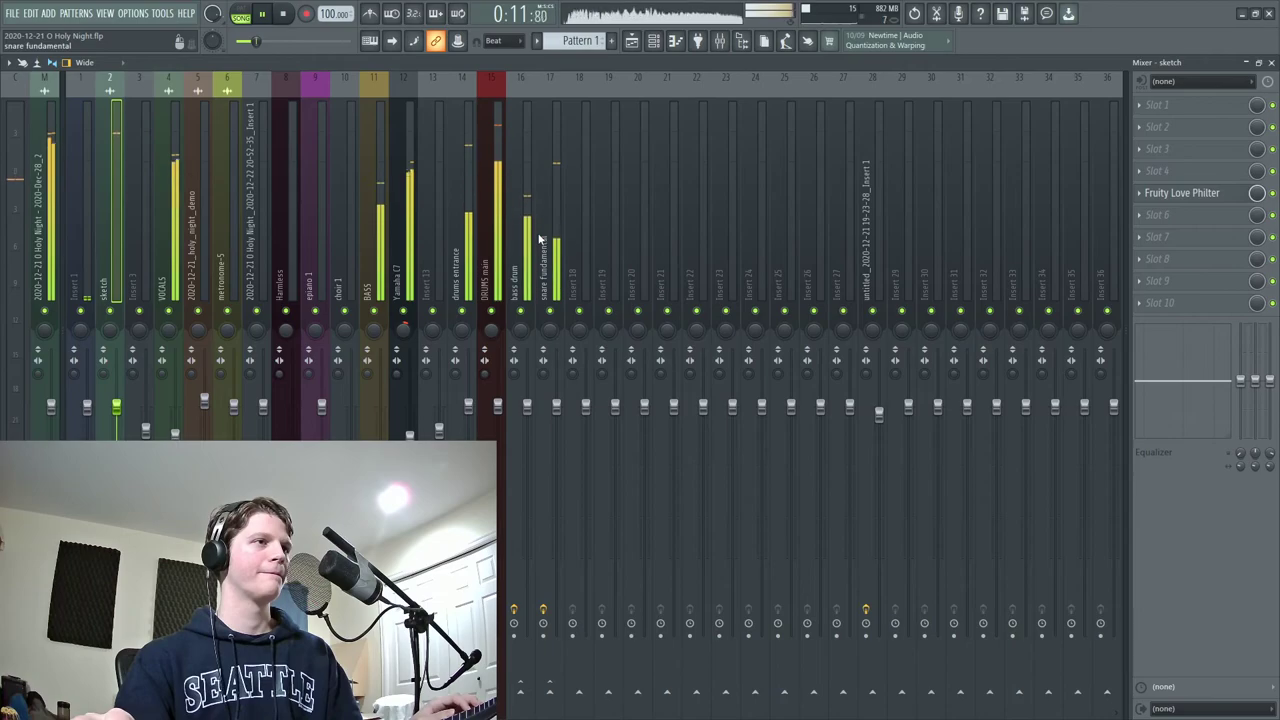
{"action": "left_click", "coordinate": [503, 231]}
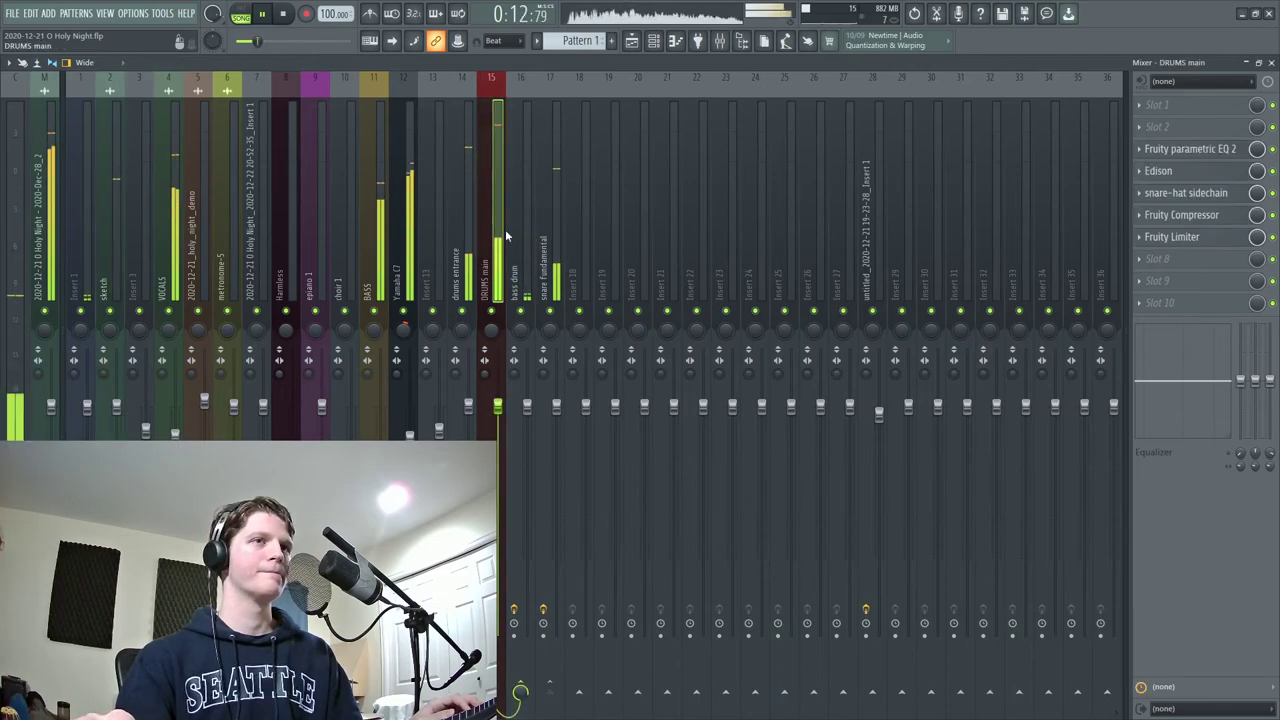
{"action": "left_click", "coordinate": [372, 235]}
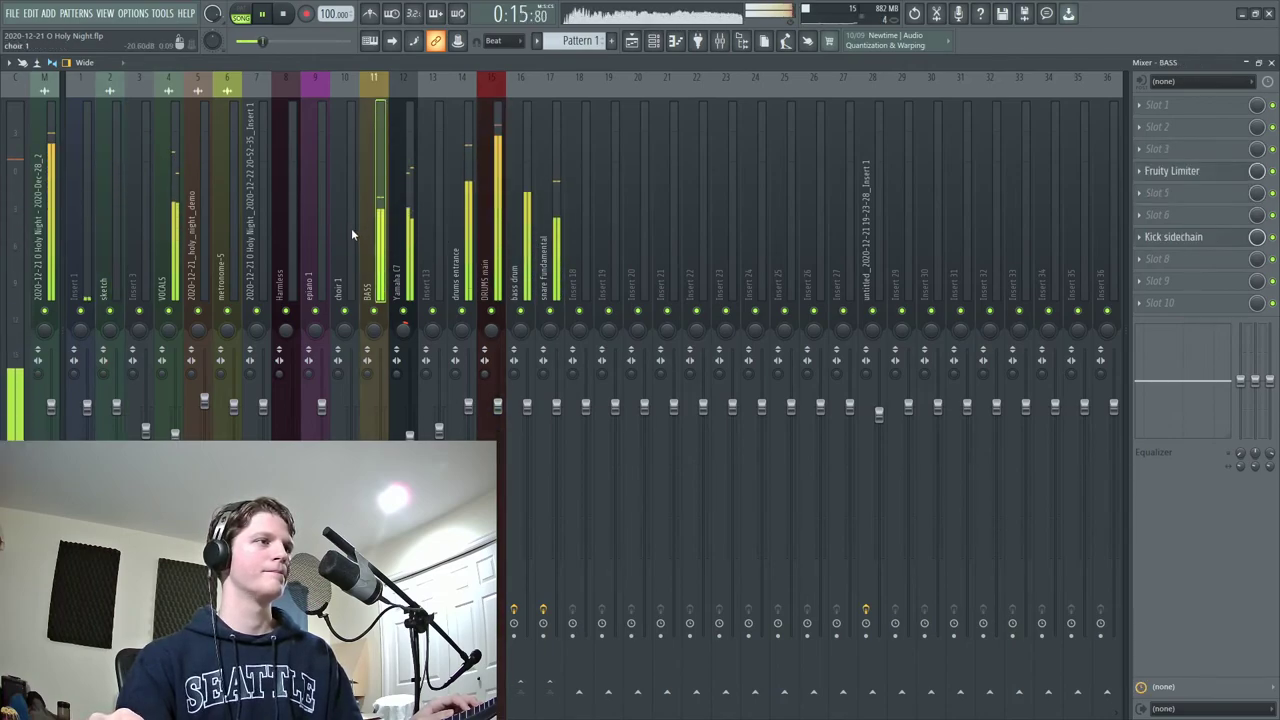
{"action": "left_click", "coordinate": [351, 228]}
{"action": "left_click", "coordinate": [378, 228]}
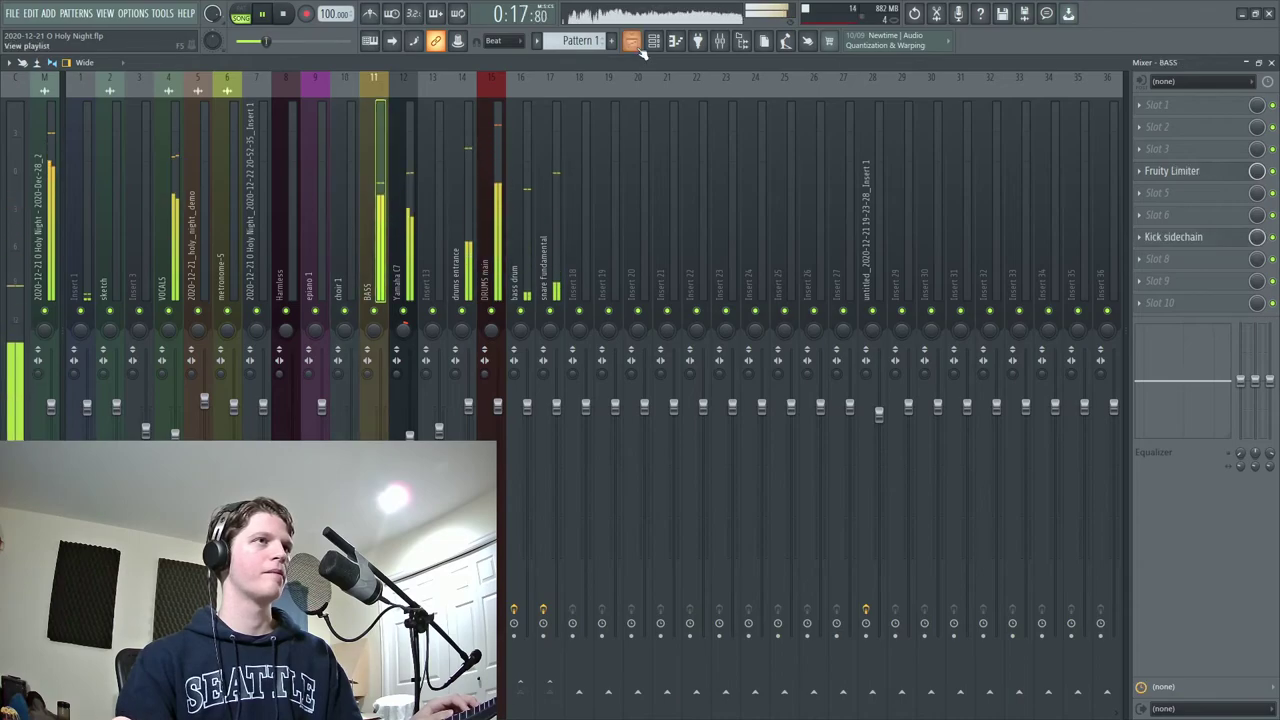
{"action": "key", "text": "F5"}
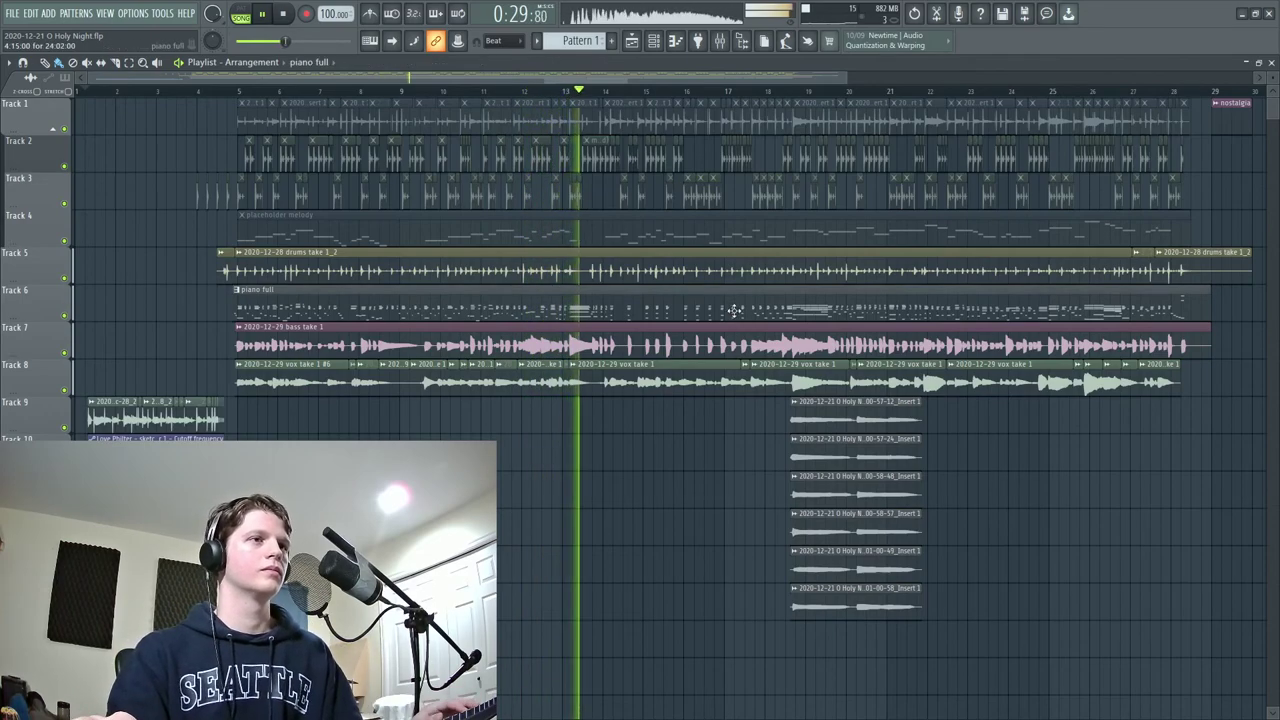
Open the piano full pattern in the piano roll, examine its notes around bars 15 to 17, and return to the playlist.
{"action": "double_click", "coordinate": [600, 308]}
{"action": "left_click_drag", "start_coordinate": [628, 120], "coordinate": [870, 331]}
{"action": "scroll", "coordinate": [709, 206], "scroll_direction": "down", "scroll_amount": 2}
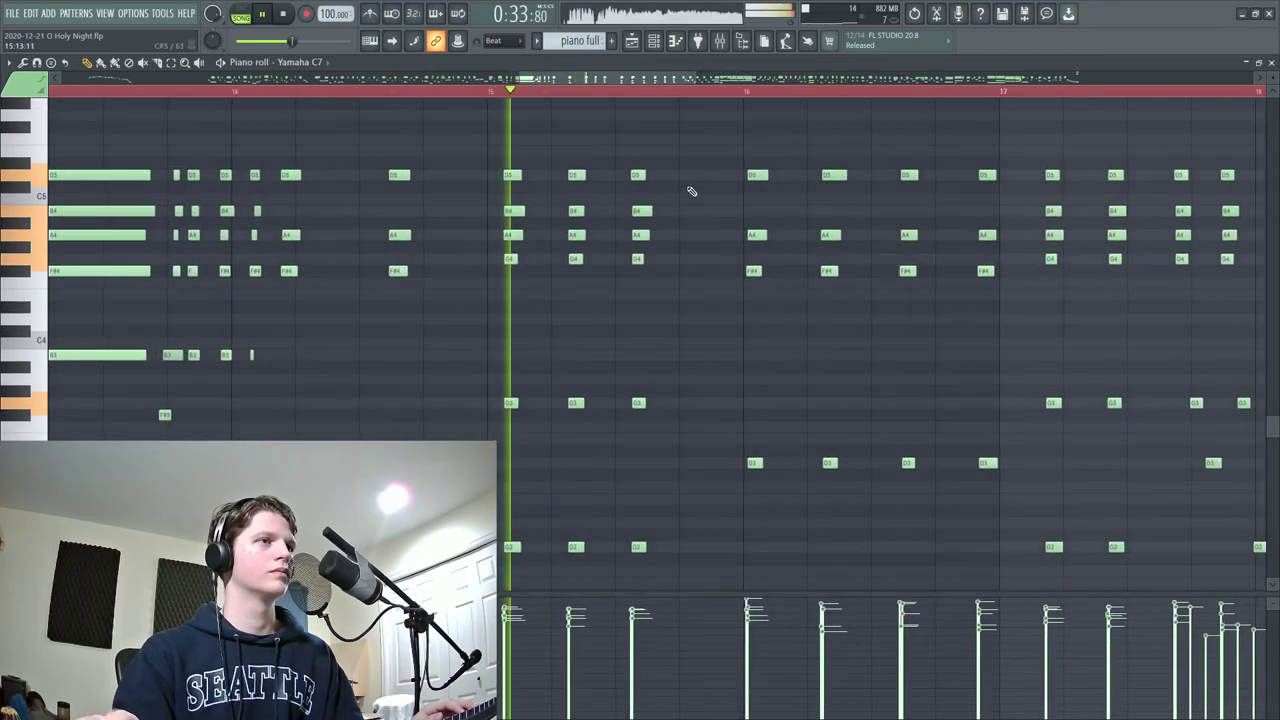
{"action": "scroll", "coordinate": [680, 97], "scroll_direction": "up", "scroll_amount": 3}
{"action": "scroll", "coordinate": [743, 177], "scroll_direction": "down", "scroll_amount": 4}
{"action": "scroll", "coordinate": [781, 167], "scroll_direction": "down", "scroll_amount": 4}
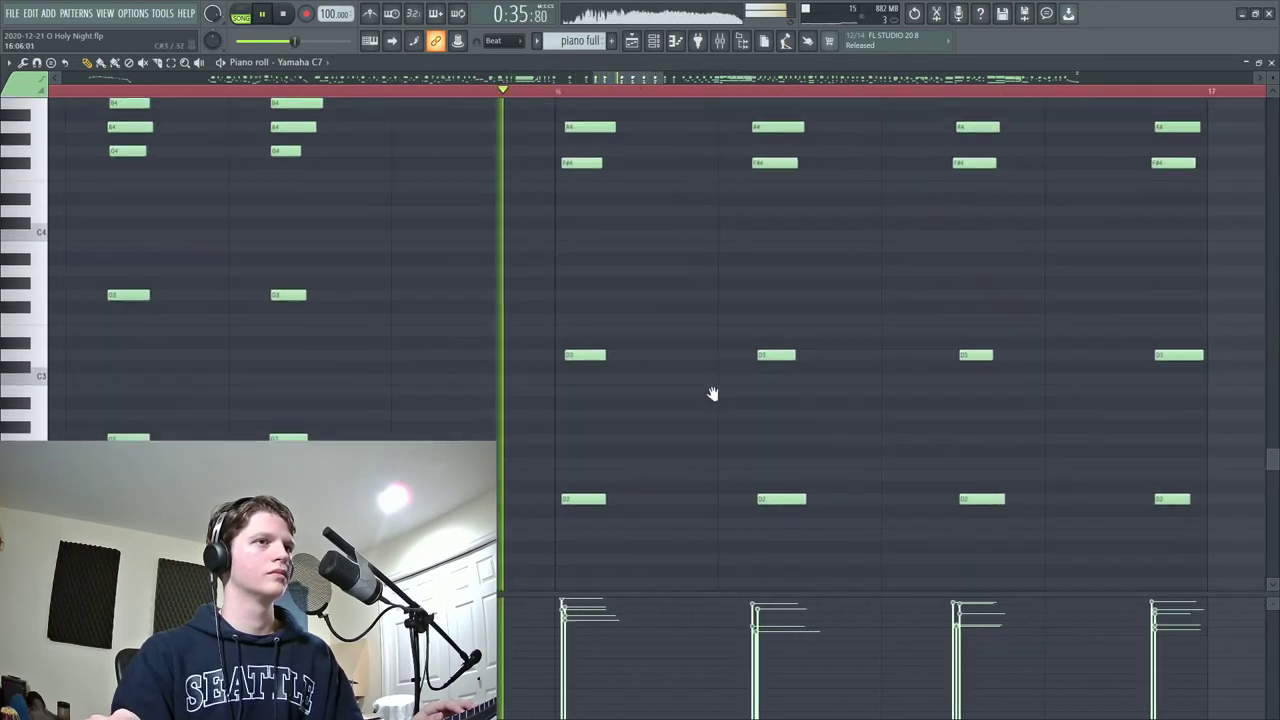
{"action": "key", "text": "F5"}
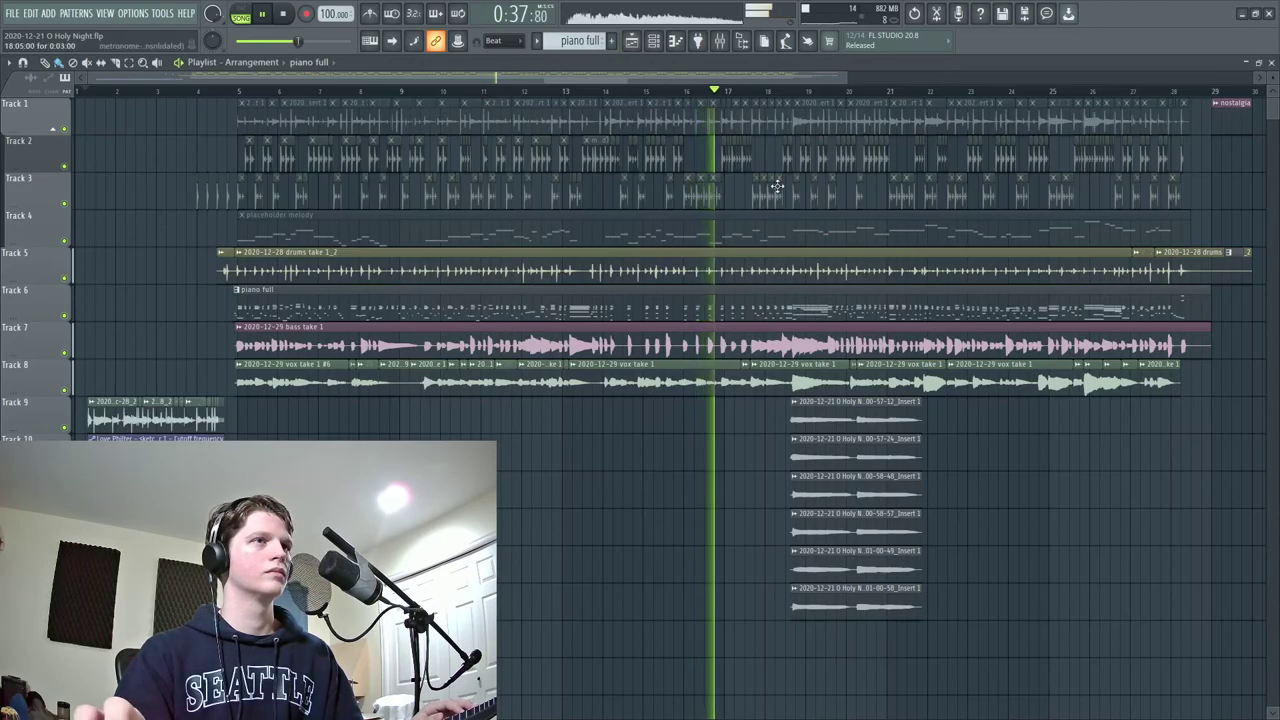
Examine the choir layers from Track 9 down around bars 18 to 21 and check the mixer levels during playback.
{"action": "scroll", "coordinate": [814, 91], "scroll_direction": "up", "scroll_amount": 3}
{"action": "scroll", "coordinate": [692, 250], "scroll_direction": "down", "scroll_amount": 1}
{"action": "scroll", "coordinate": [700, 249], "scroll_direction": "down", "scroll_amount": 3}
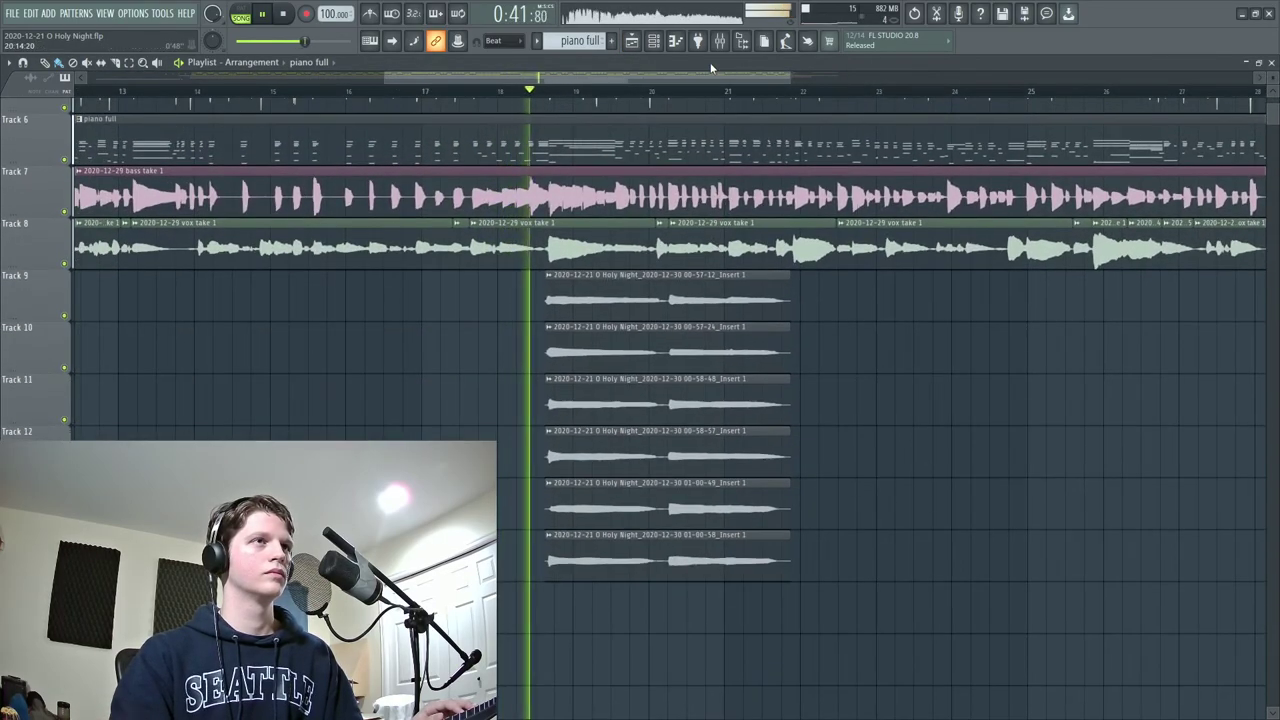
{"action": "scroll", "coordinate": [765, 178], "scroll_direction": "up", "scroll_amount": 1}
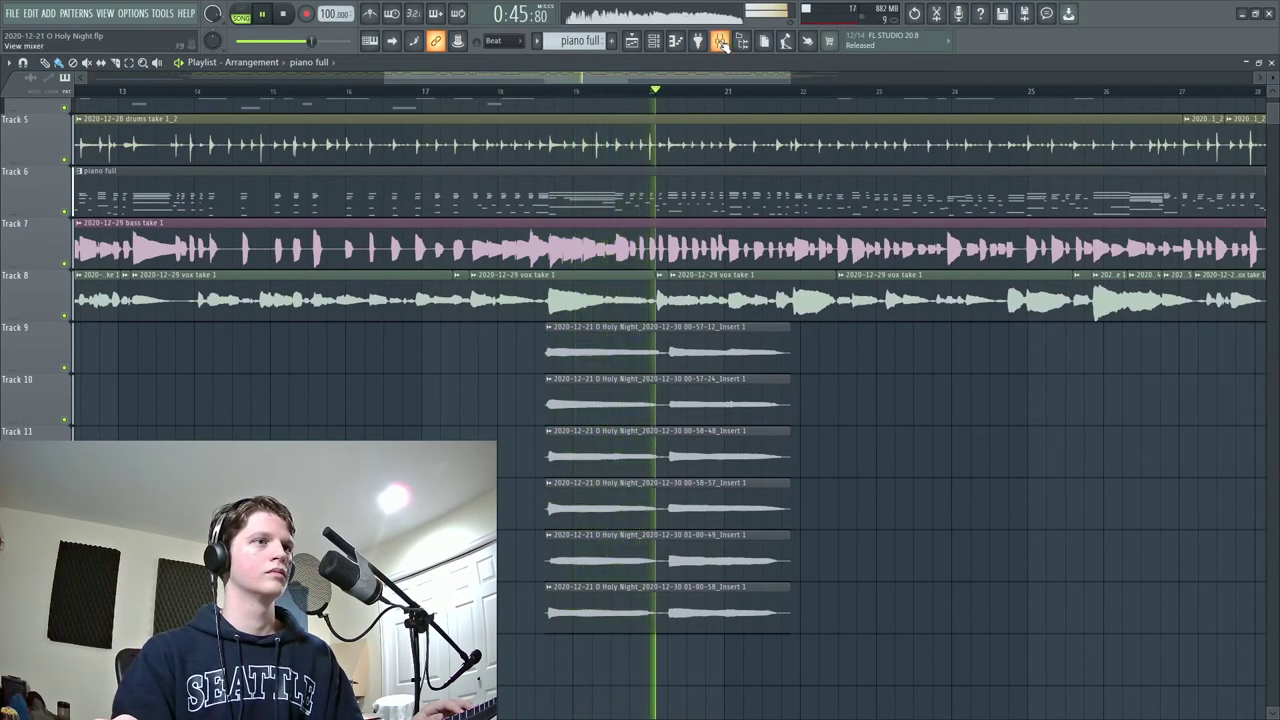
{"action": "left_click", "coordinate": [721, 44]}
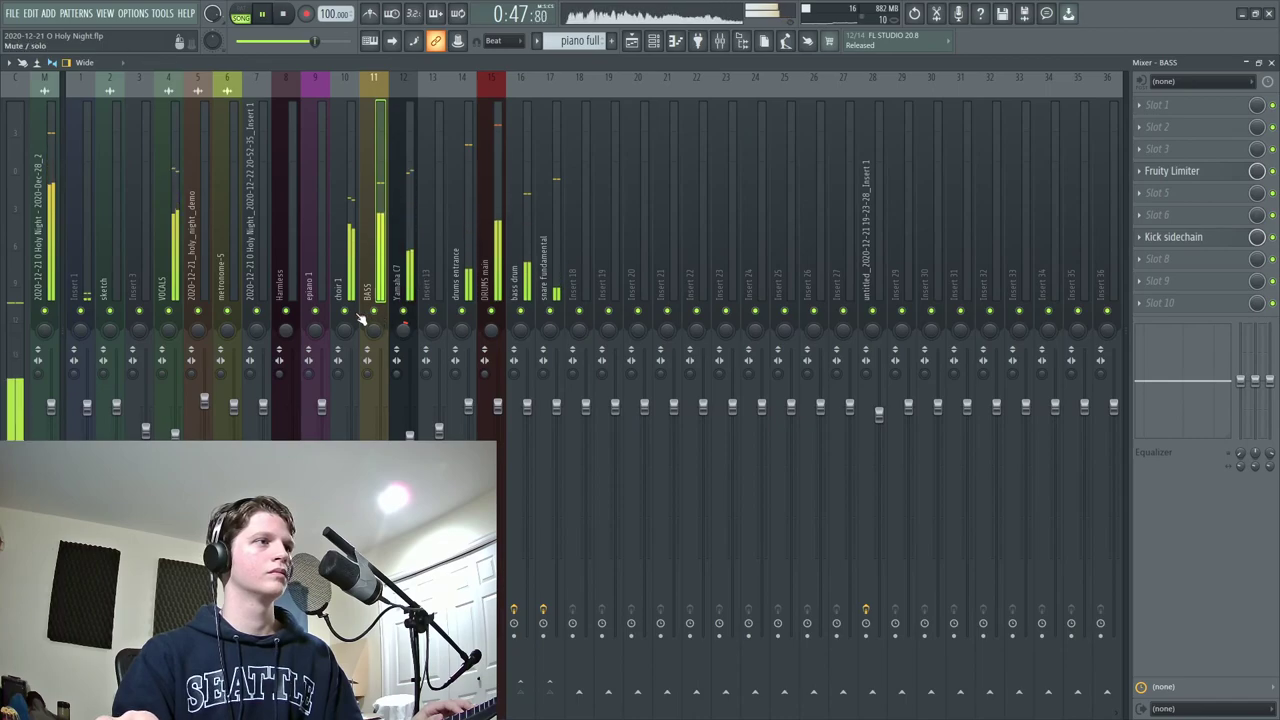
{"action": "left_click", "coordinate": [633, 40]}
Delete the stray placeholder melody clip after bar 29 on Track 5.
{"action": "scroll", "coordinate": [567, 369], "scroll_direction": "up", "scroll_amount": 4}
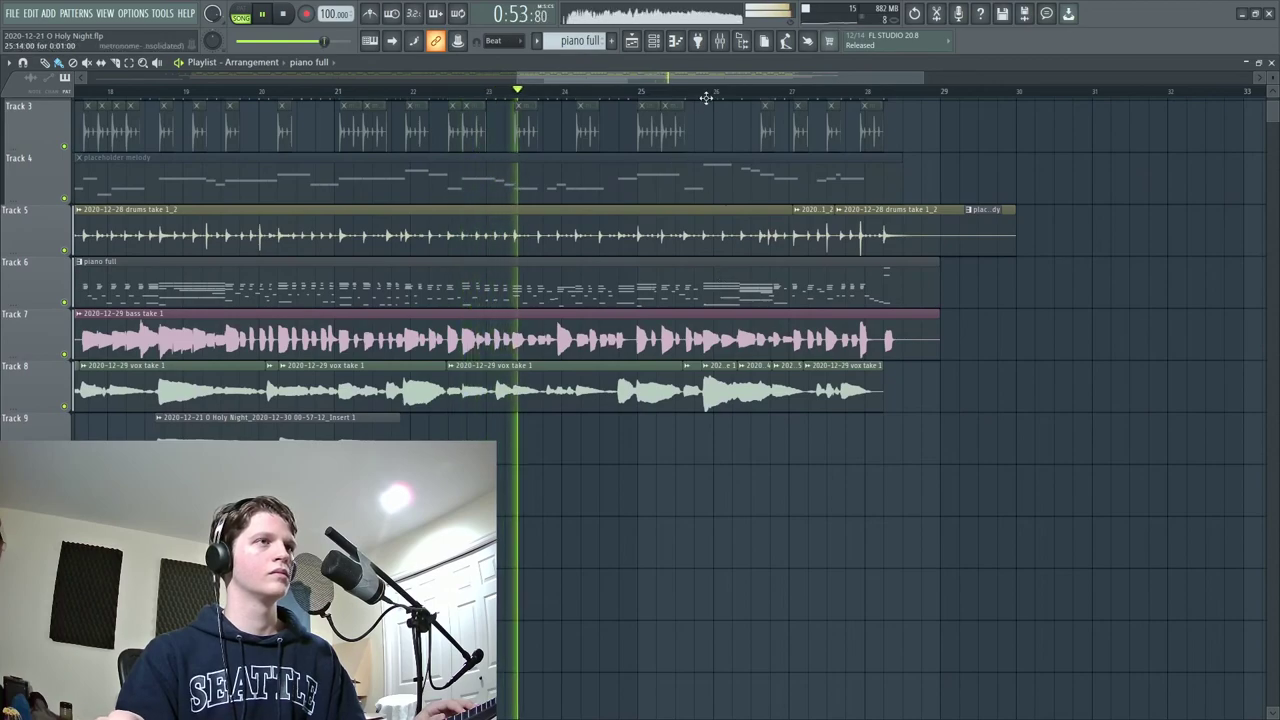
{"action": "scroll", "coordinate": [715, 101], "scroll_direction": "up", "scroll_amount": 3}
{"action": "scroll", "coordinate": [750, 150], "scroll_direction": "down", "scroll_amount": 1}
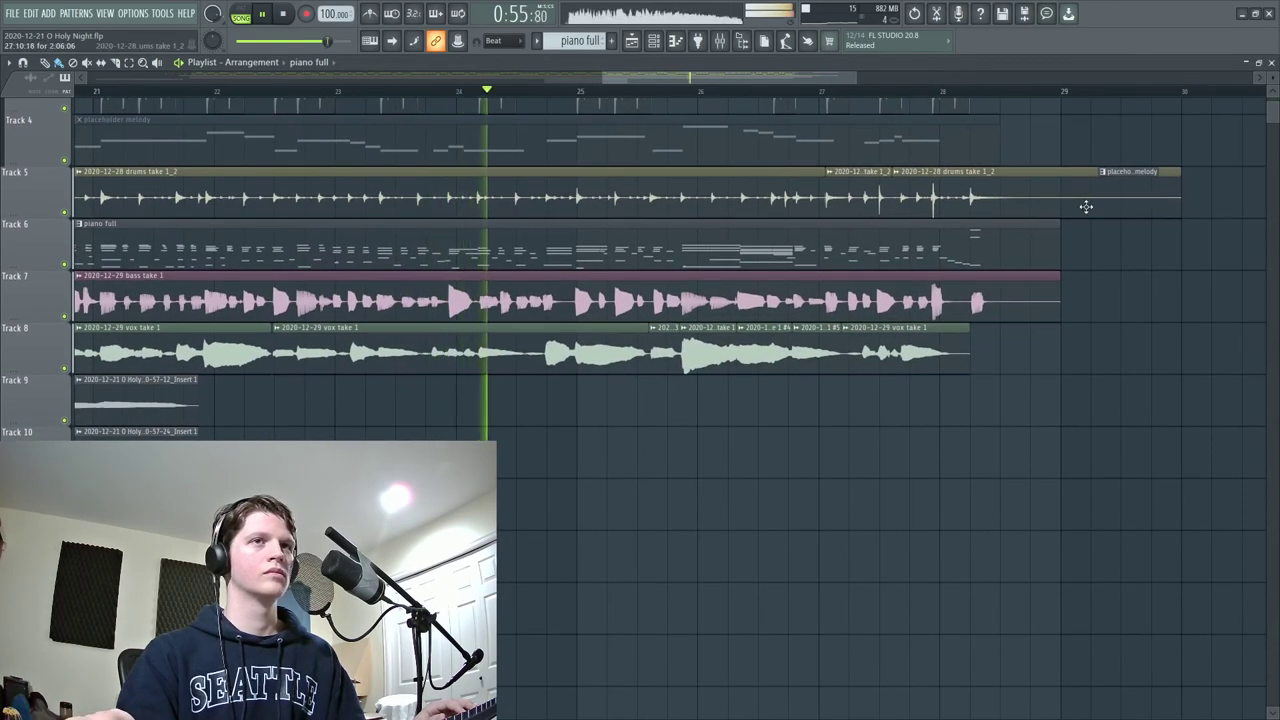
{"action": "left_click_drag", "start_coordinate": [1120, 217], "coordinate": [1128, 272]}
{"action": "right_click", "coordinate": [1128, 270]}
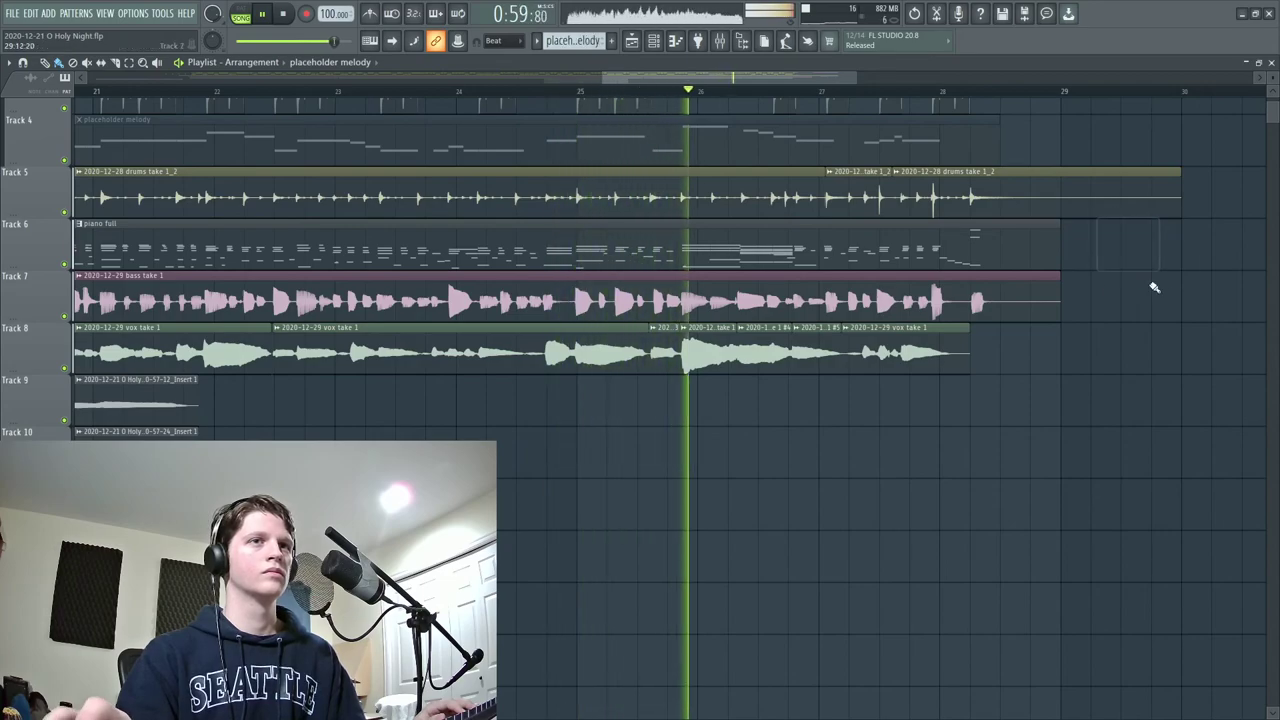
Follow playback through the final bars to the end of the arrangement and show the full song.
{"action": "scroll", "coordinate": [1156, 288], "scroll_direction": "up", "scroll_amount": 2}
{"action": "scroll", "coordinate": [848, 177], "scroll_direction": "up", "scroll_amount": 1}
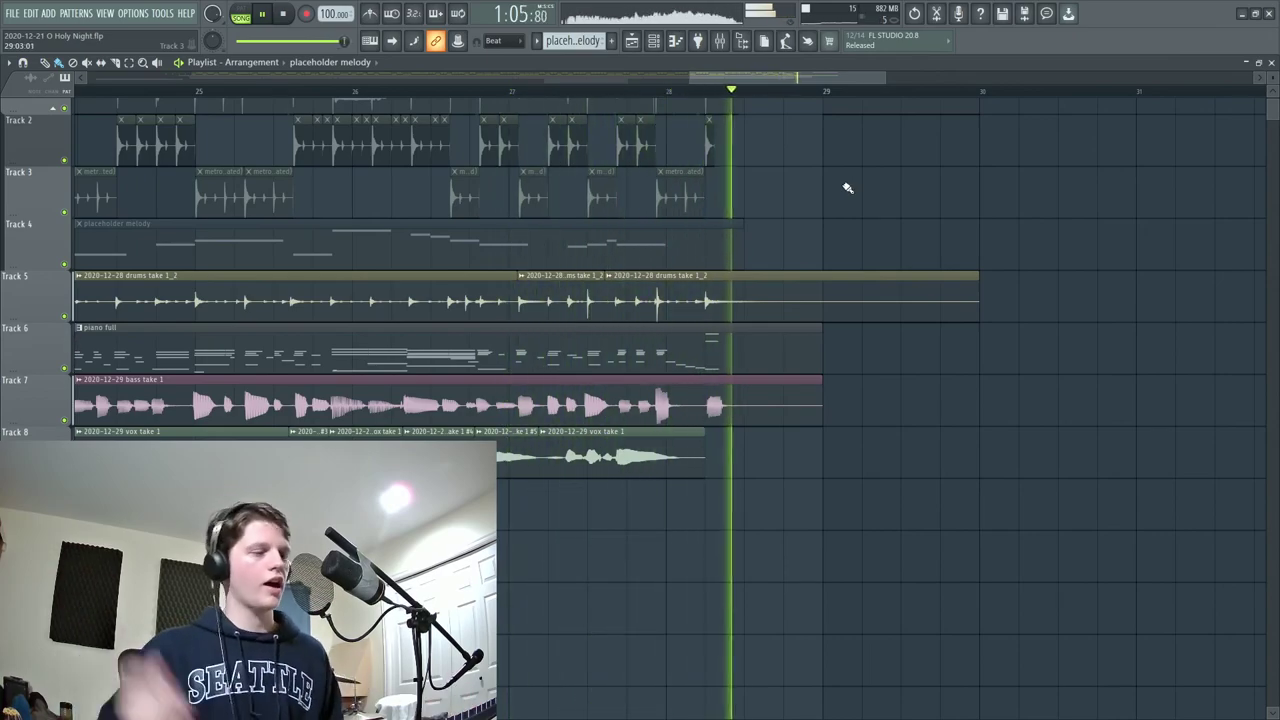
{"action": "scroll", "coordinate": [848, 188], "scroll_direction": "down", "scroll_amount": 4}
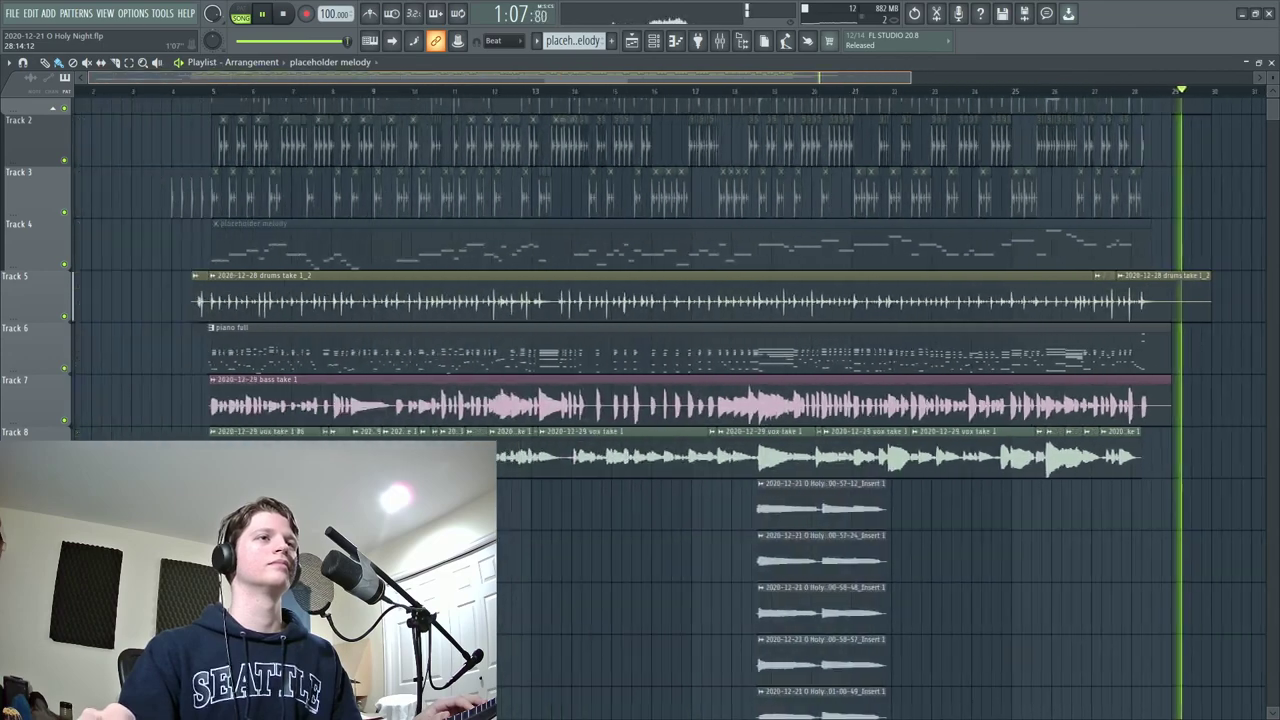
{"action": "scroll", "coordinate": [805, 100], "scroll_direction": "down", "scroll_amount": 2}
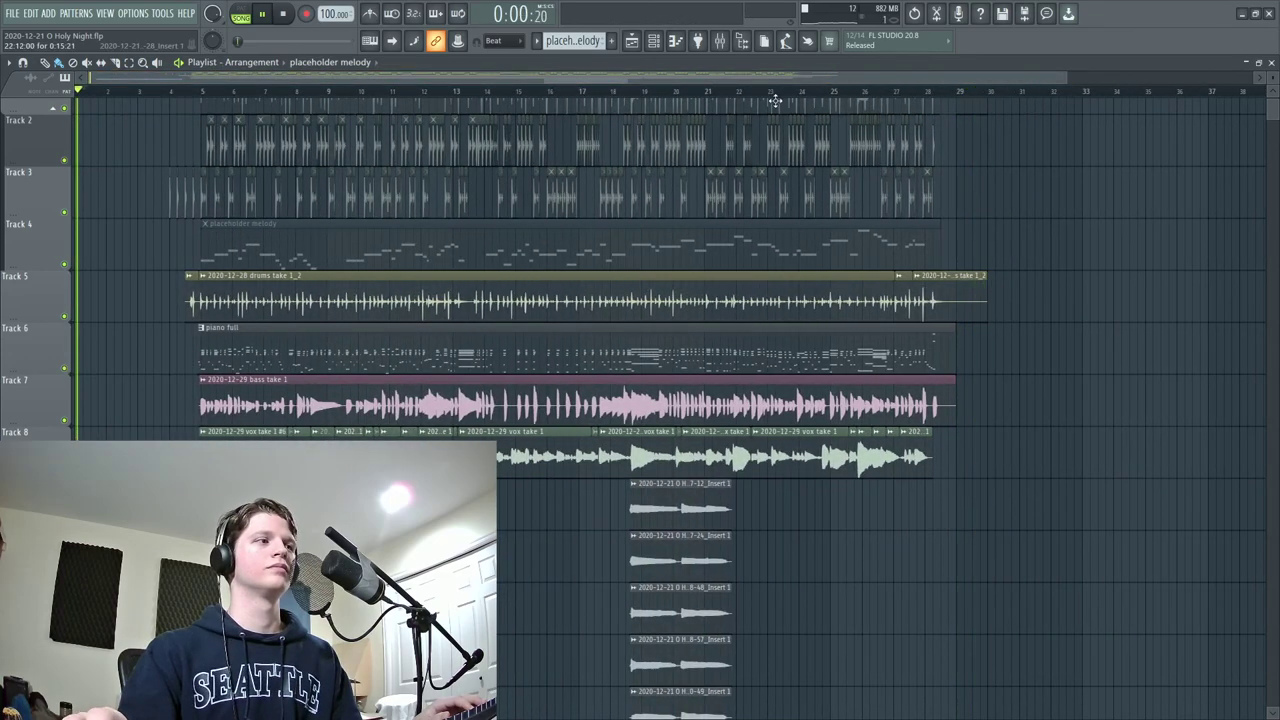
{"action": "key", "text": "alt+Tab"}
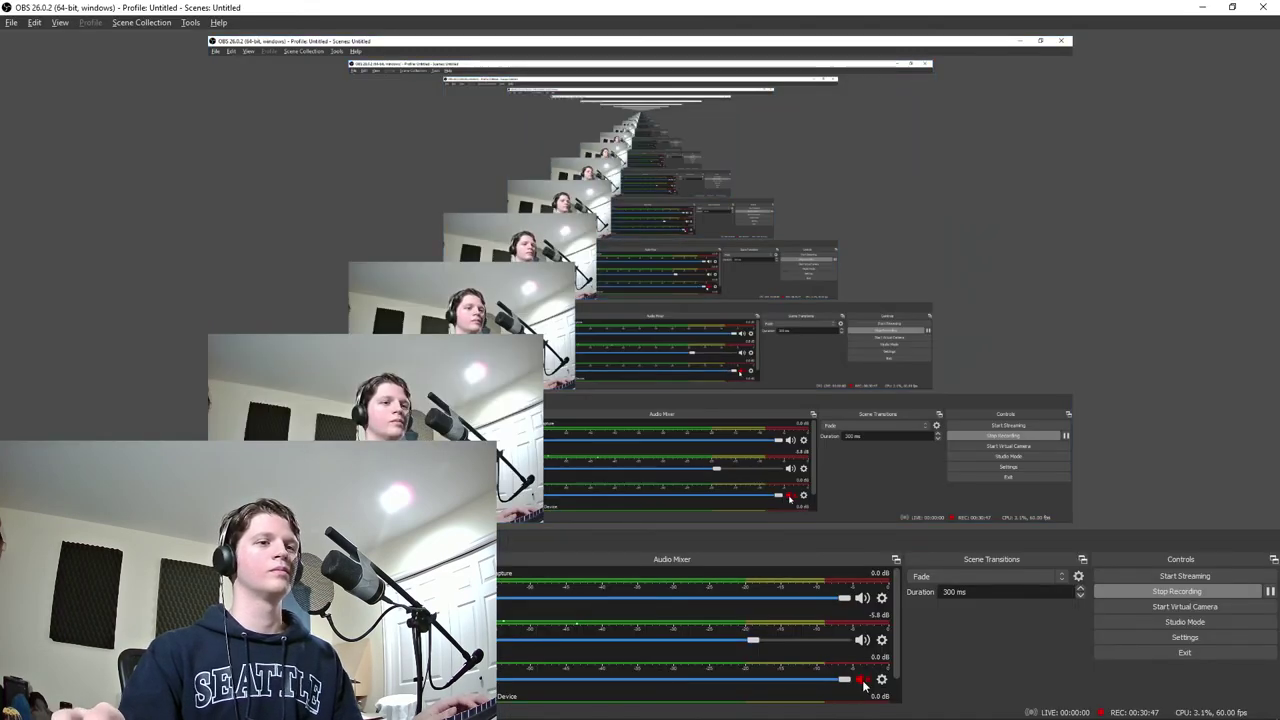
{"action": "key", "text": "alt+Tab"}
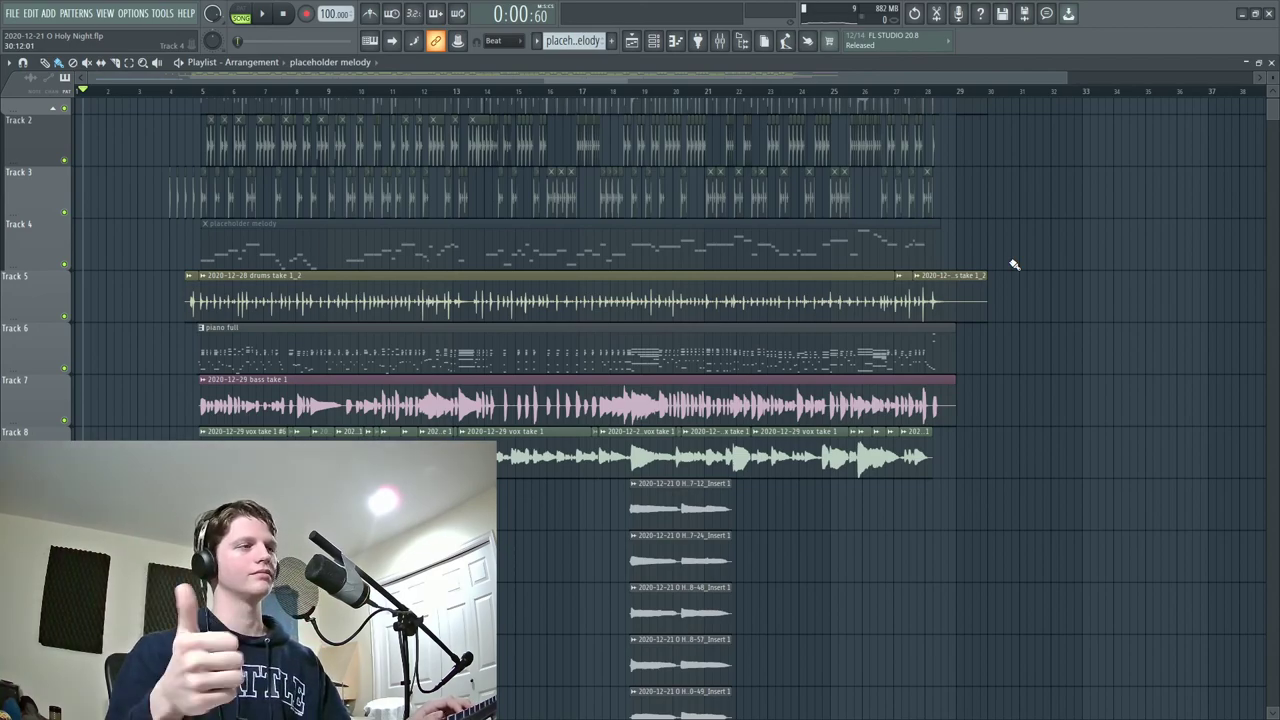
{"action": "key", "text": "alt+Tab"}
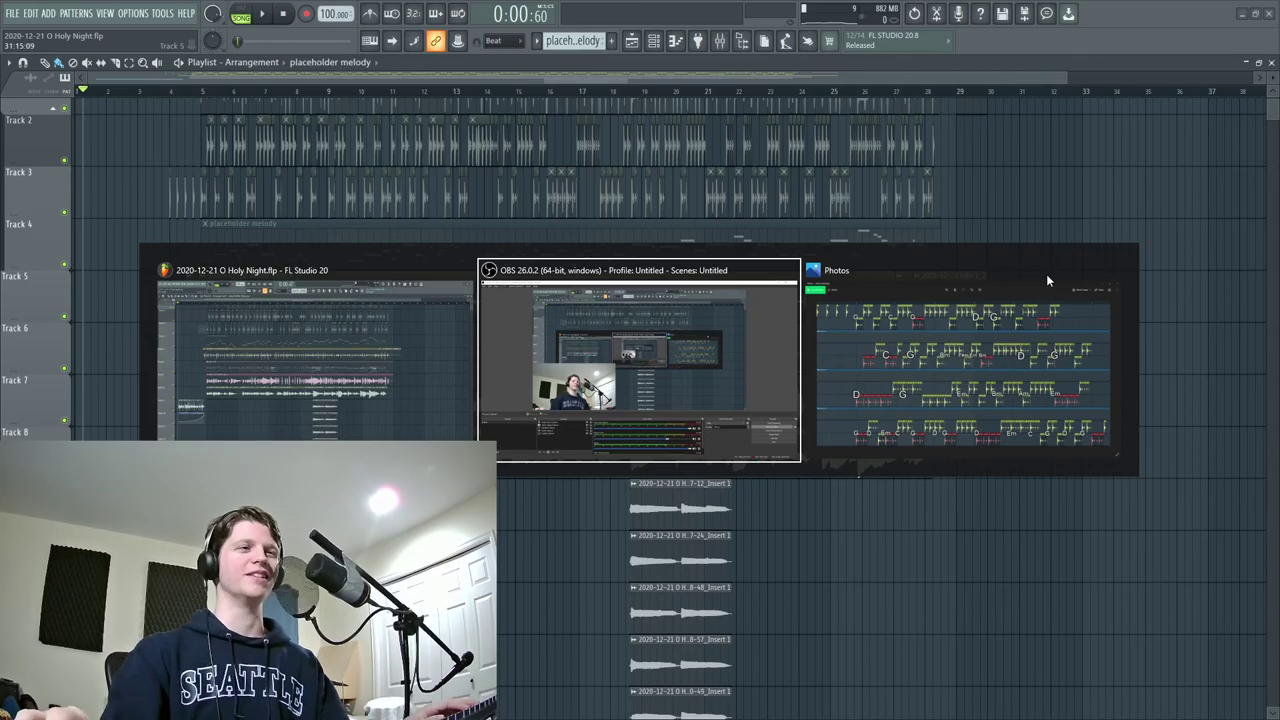